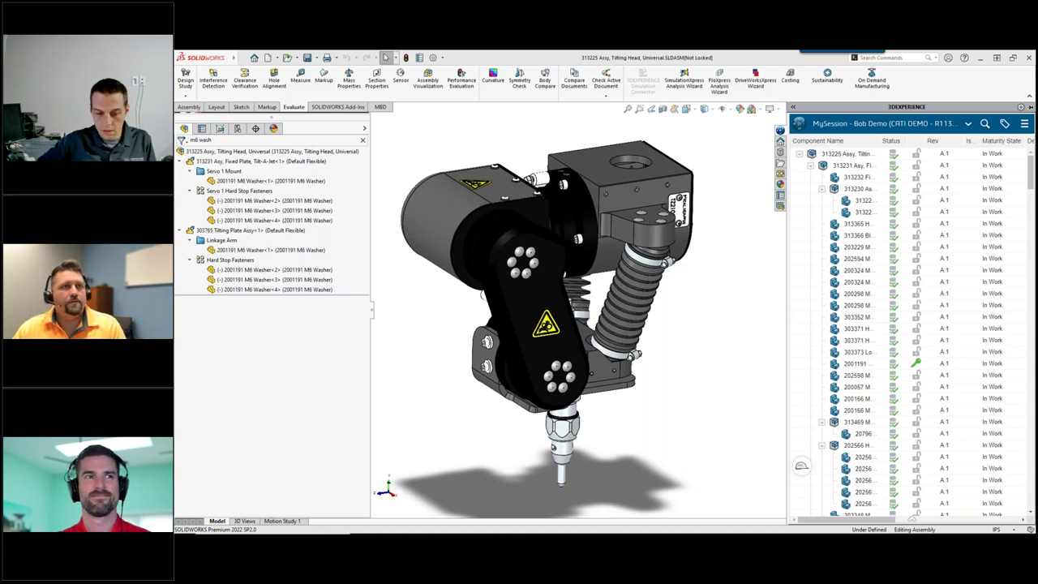
pyautogui.hotkey('alt', 'Tab')
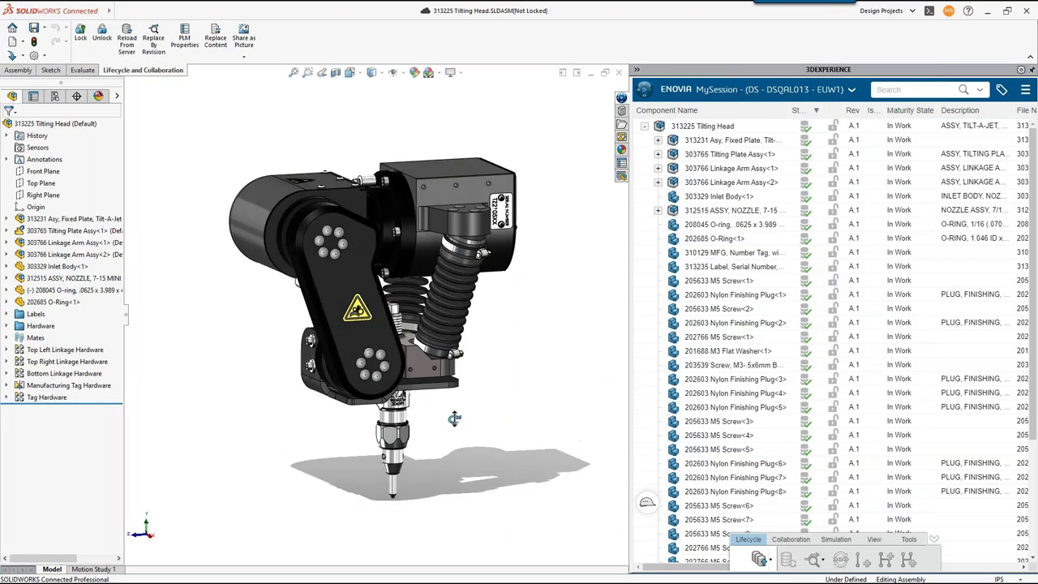
pyautogui.moveTo(454, 418)
pyautogui.mouseDown(button='middle')
pyautogui.moveTo(211, 419)
pyautogui.moveTo(444, 436)
pyautogui.mouseUp(button='middle')
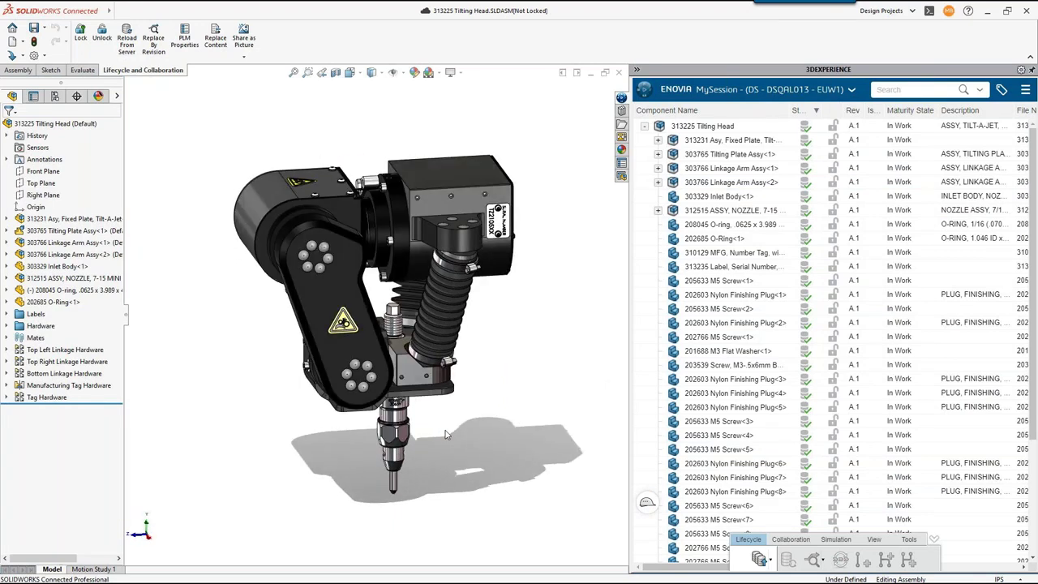
# Step: Highlight the 313231 Asy, Fixed Plate, Tilt-A-Jet subassembly in the model, and clear the selection
pyautogui.click(111, 219)
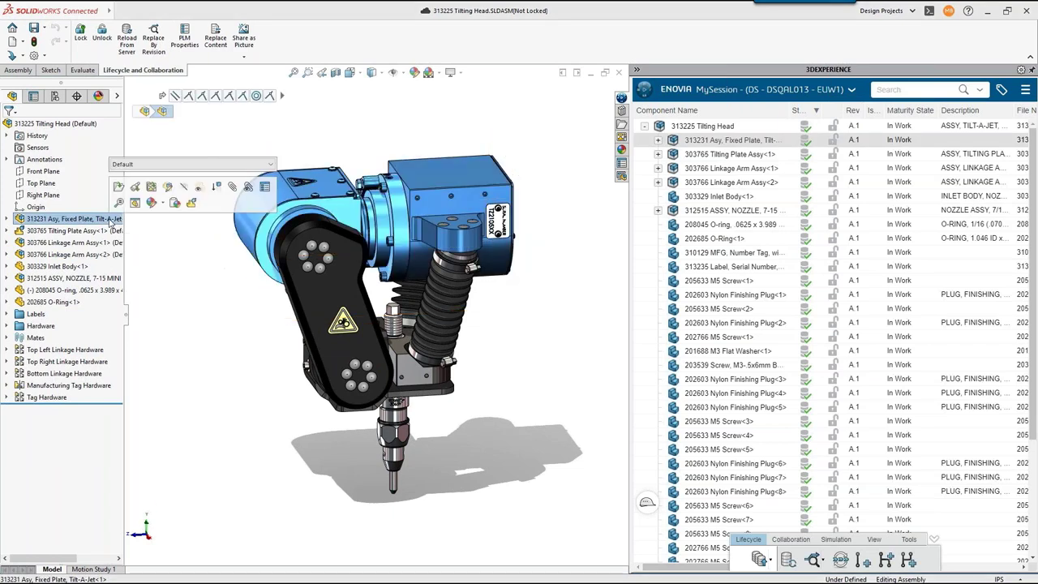
pyautogui.click(169, 248)
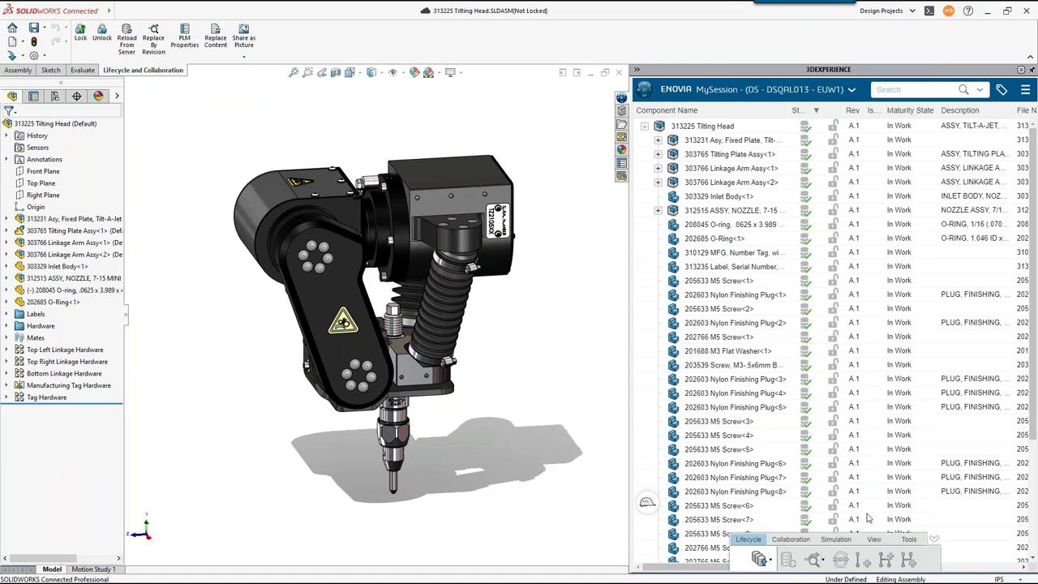
# Step: Start a Unified X-CAD Design Exchange export of the assembly and set the purpose of 313225 Tilting Head to For Edit
pyautogui.click(909, 540)
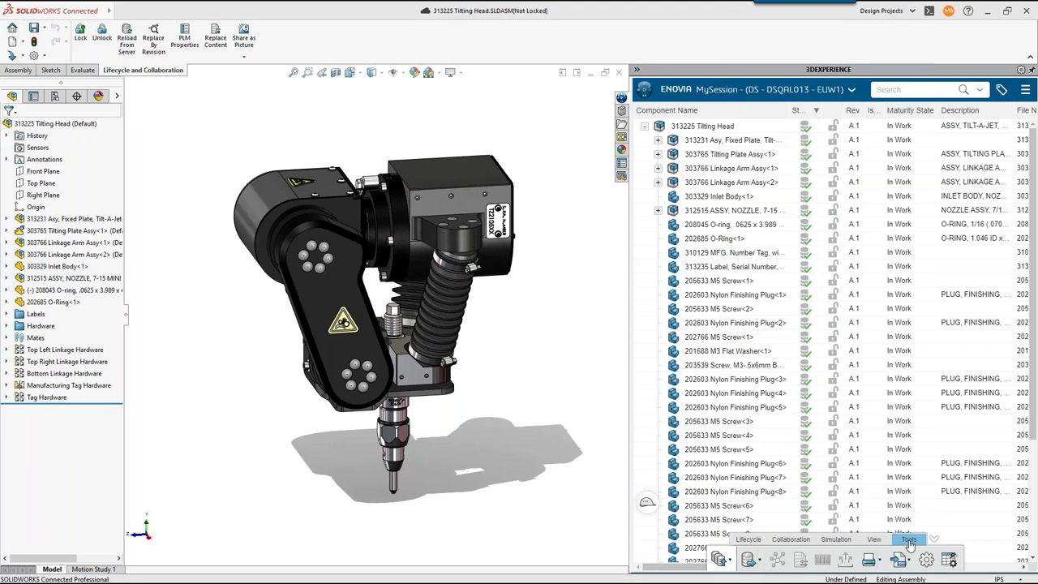
pyautogui.click(748, 560)
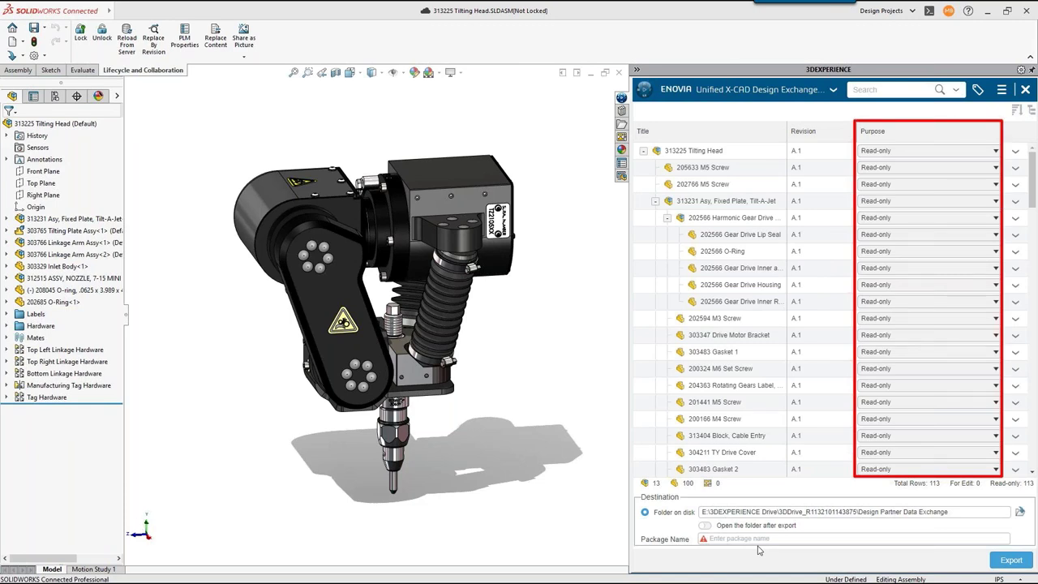
pyautogui.click(952, 150)
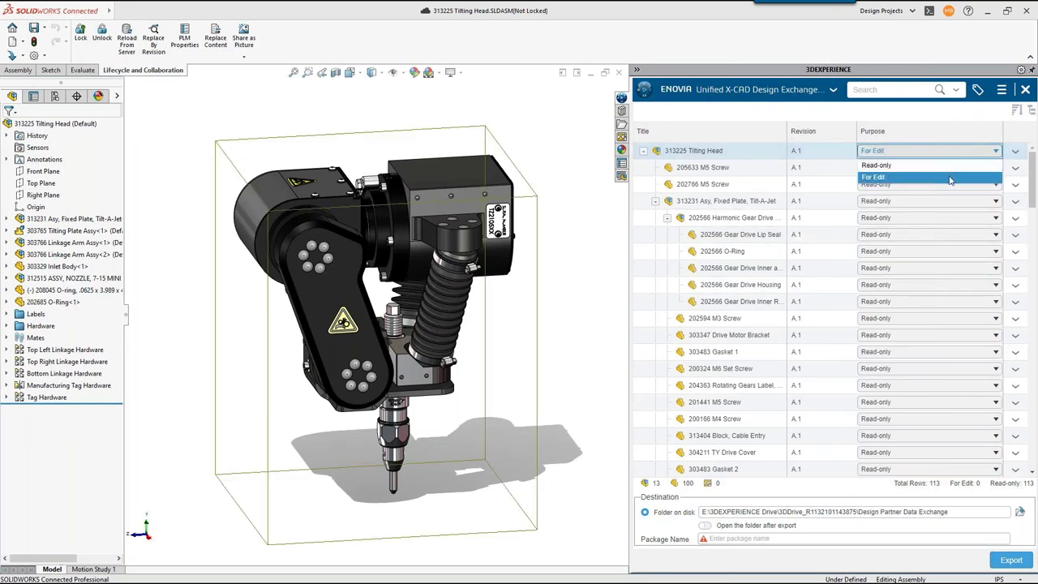
pyautogui.click(951, 177)
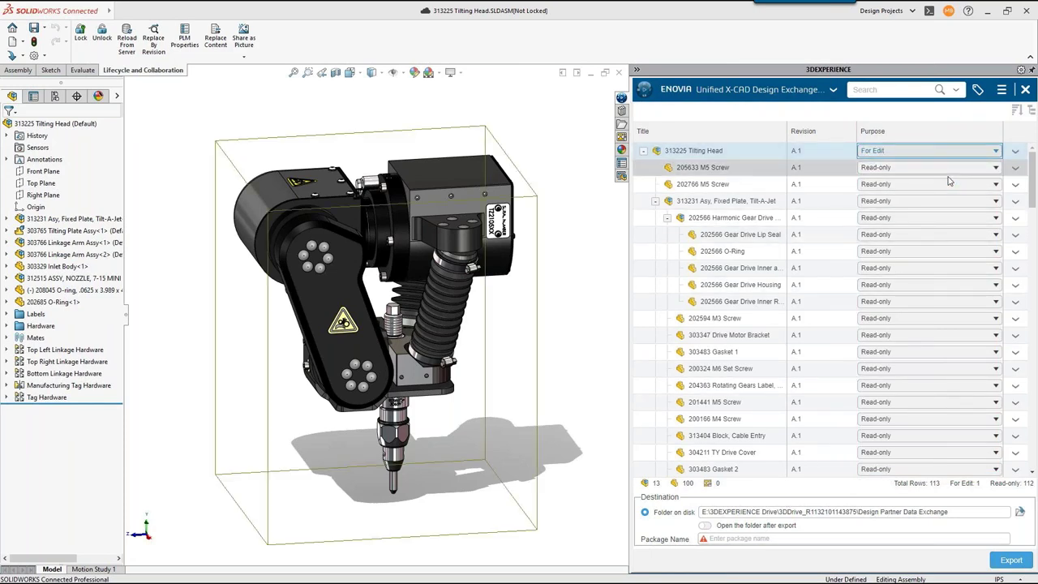
# Step: Set the purpose of 313231 Asy, Fixed Plate, Tilt-A-Jet to For Edit and apply it to all its child components
pyautogui.click(941, 207)
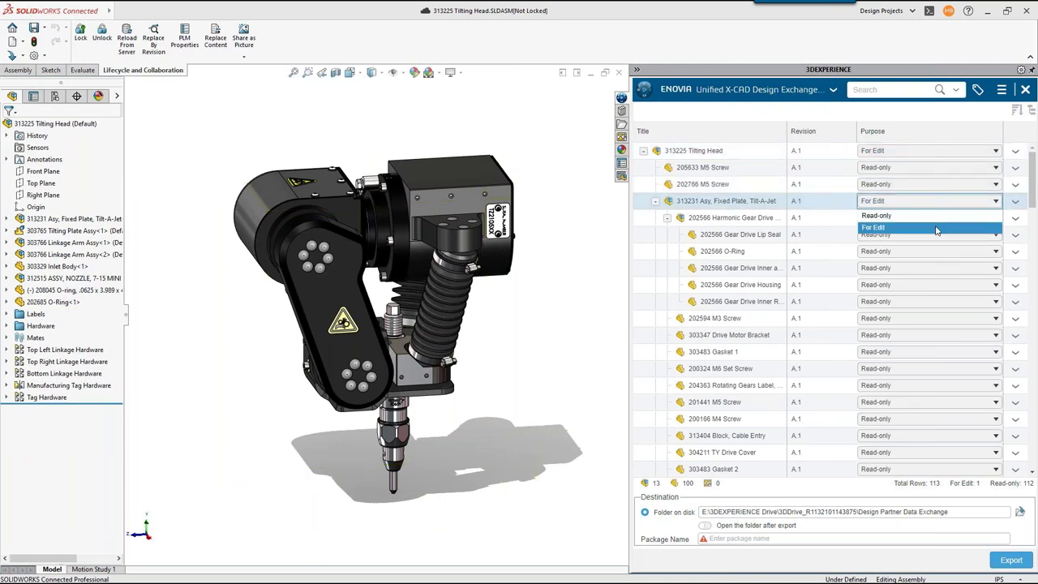
pyautogui.click(937, 228)
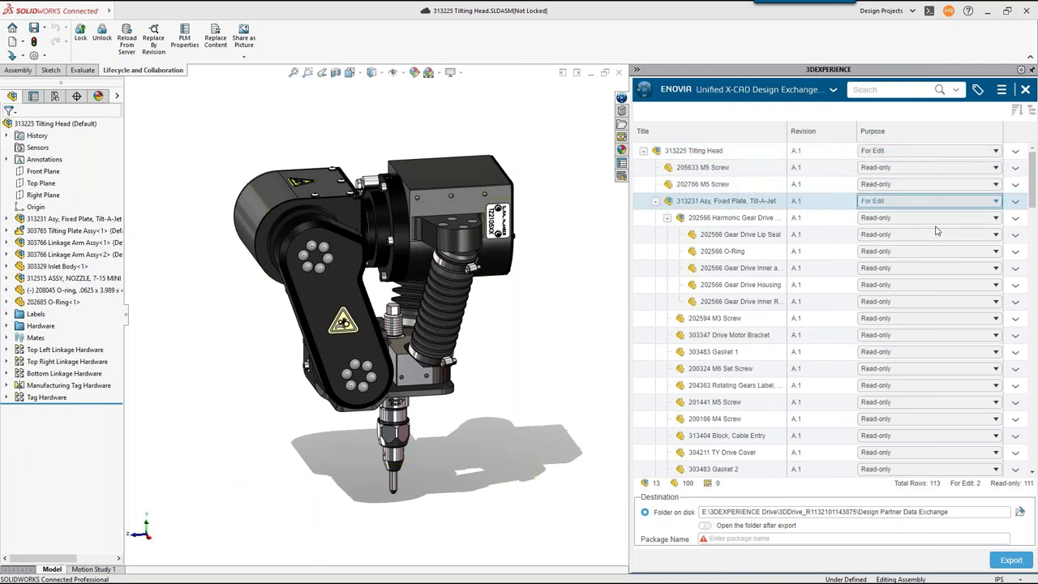
pyautogui.click(1015, 203)
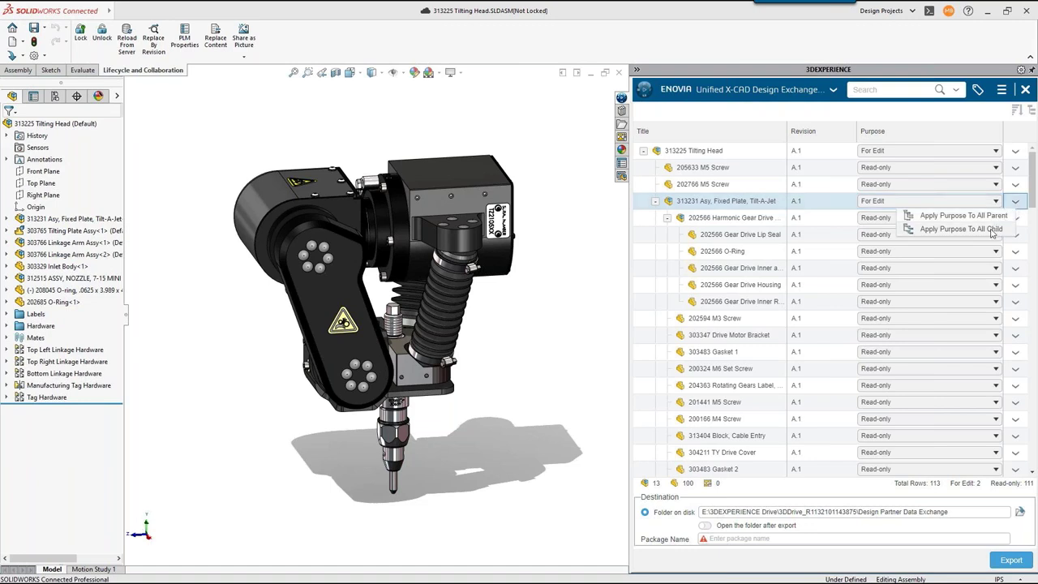
pyautogui.click(991, 229)
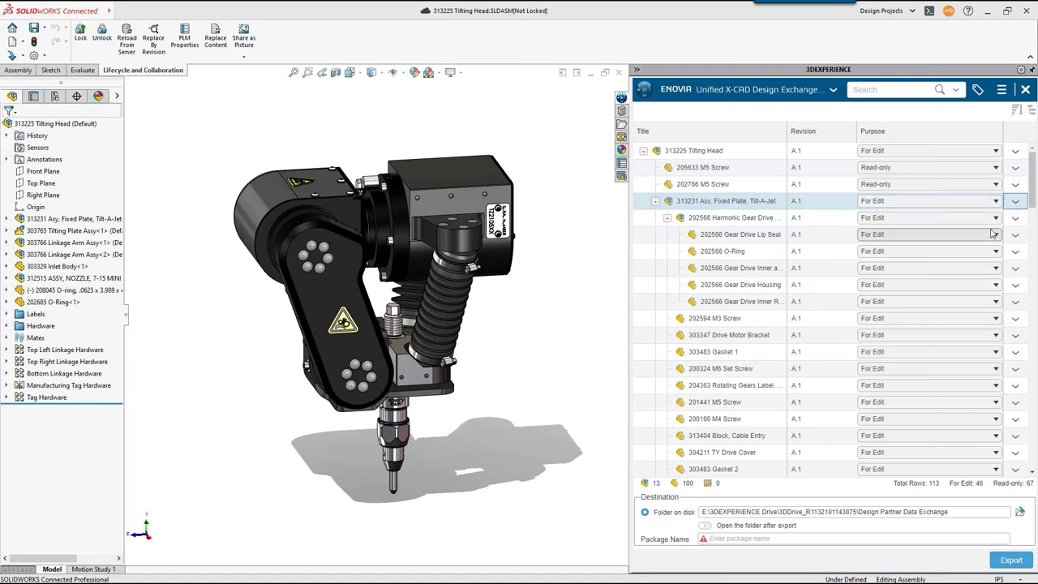
pyautogui.scroll(-2, 1028, 211)
pyautogui.moveTo(1034, 217); pyautogui.dragTo(1035, 319)
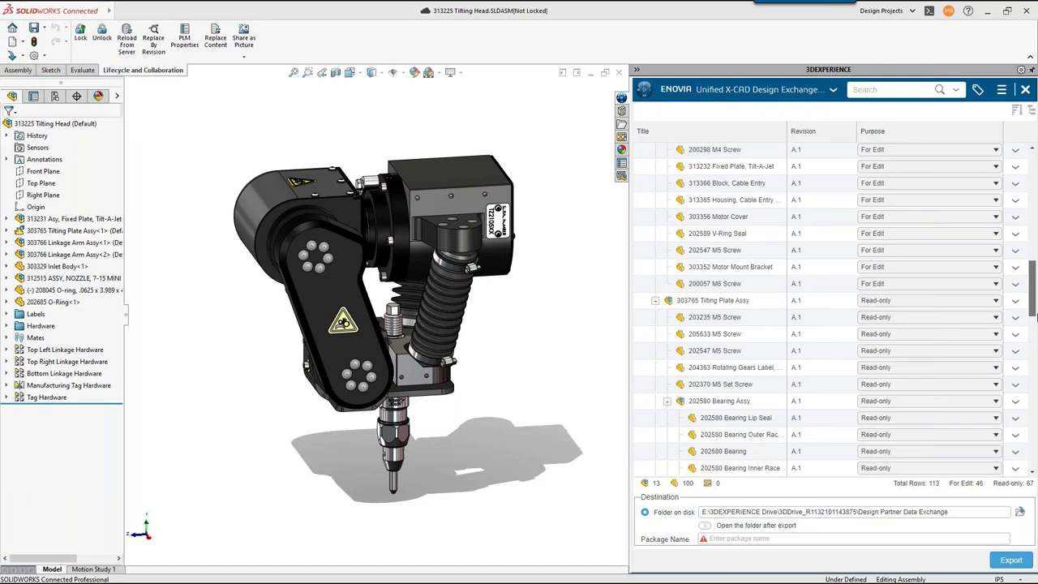
pyautogui.moveTo(1036, 315); pyautogui.dragTo(1026, 201)
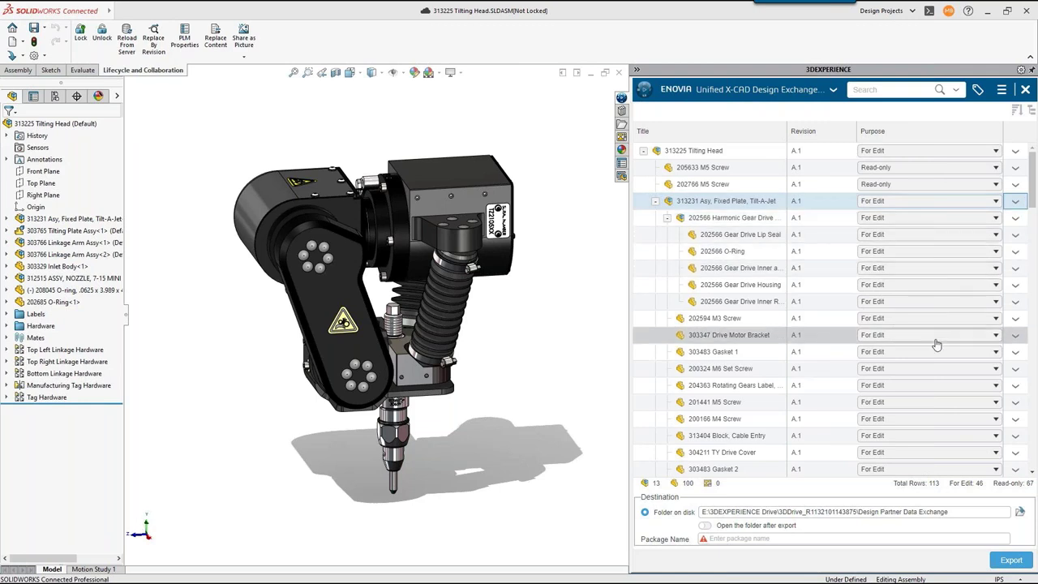
# Step: Export the package as Tilting_Head_Assembly with the folder opening after export, and close the design exchange
pyautogui.click(707, 527)
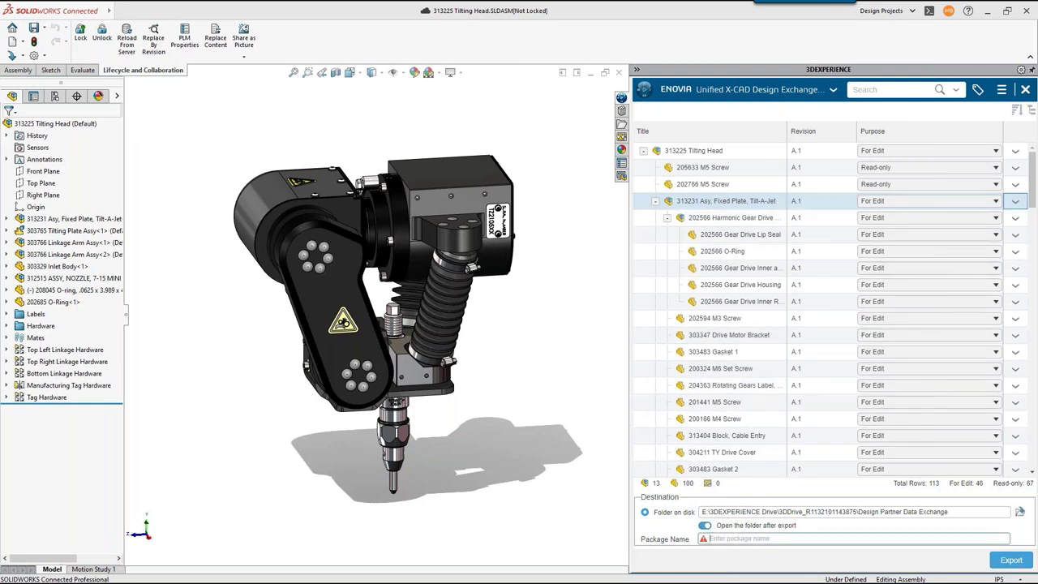
pyautogui.write('Tilting_Head_Assembly')
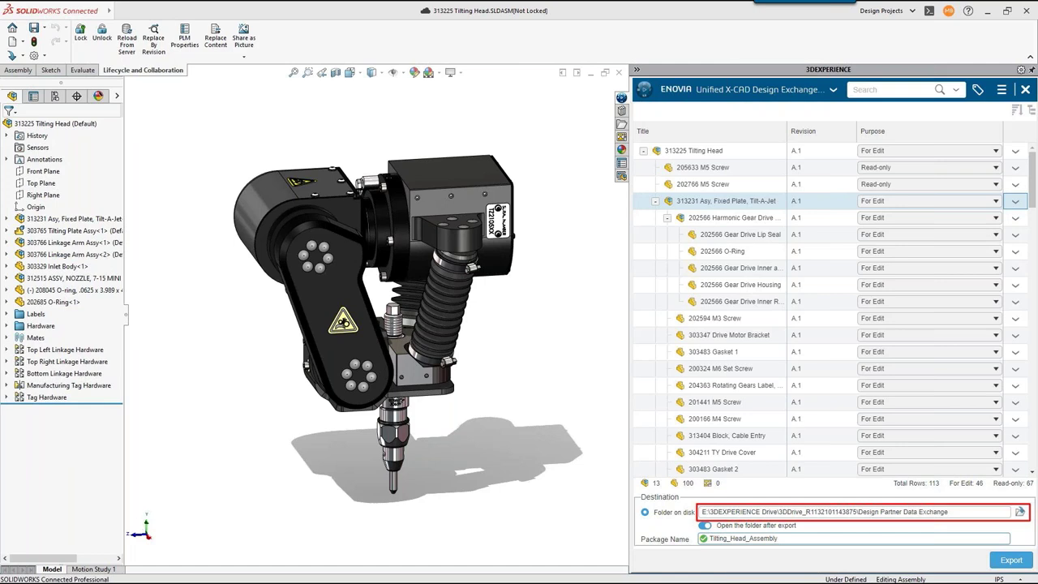
pyautogui.click(1011, 560)
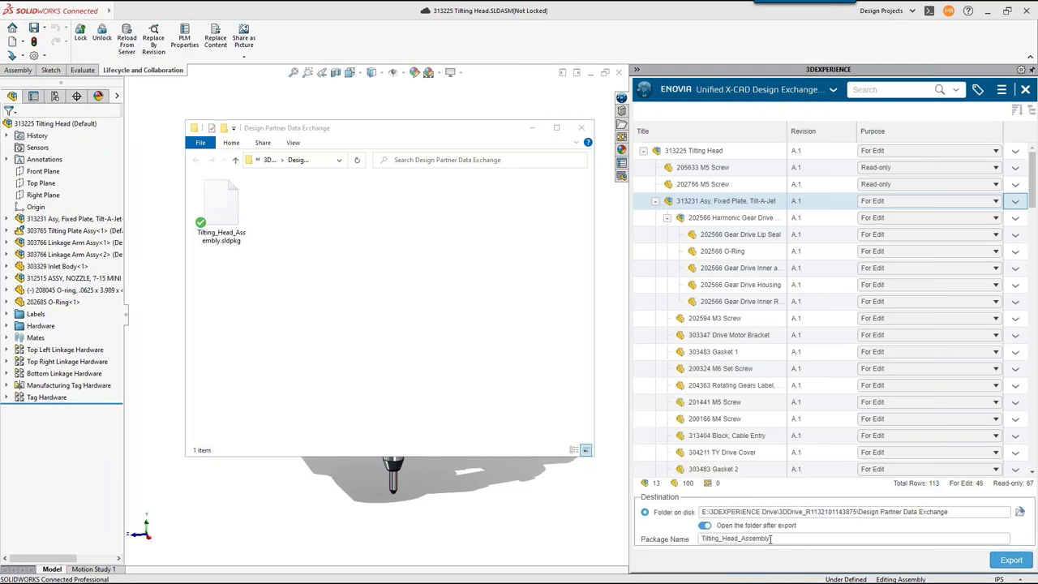
pyautogui.click(608, 451)
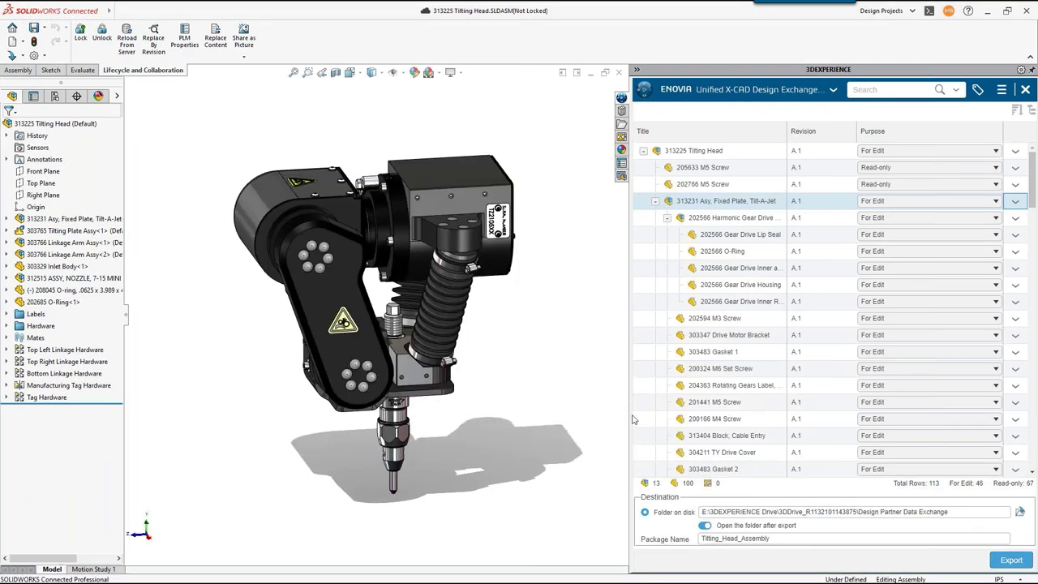
pyautogui.click(1025, 90)
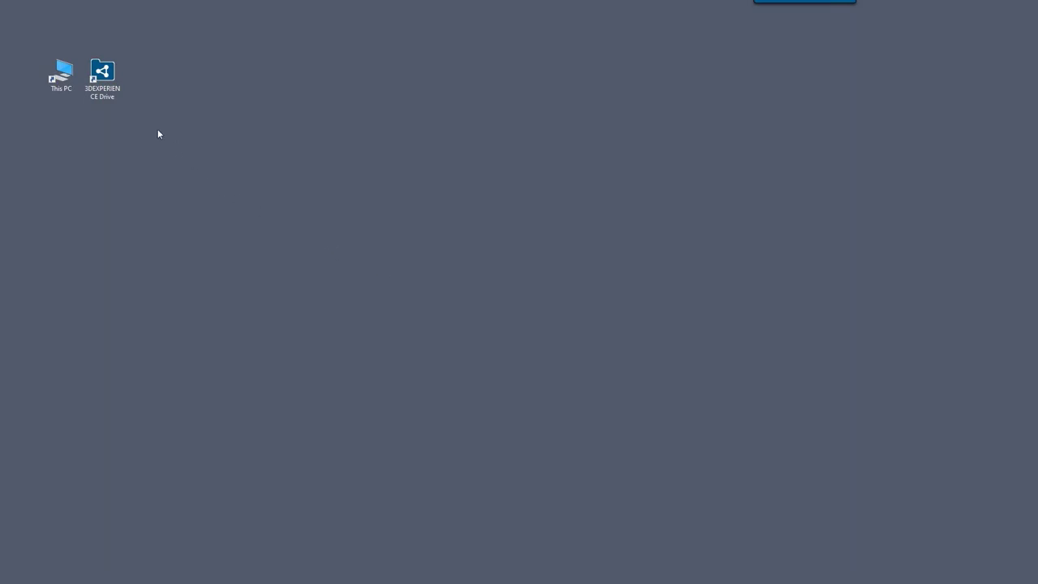
# Step: Open the 3DEXPERIENCE Drive from the desktop and browse into its shared folder
pyautogui.doubleClick(100, 77)
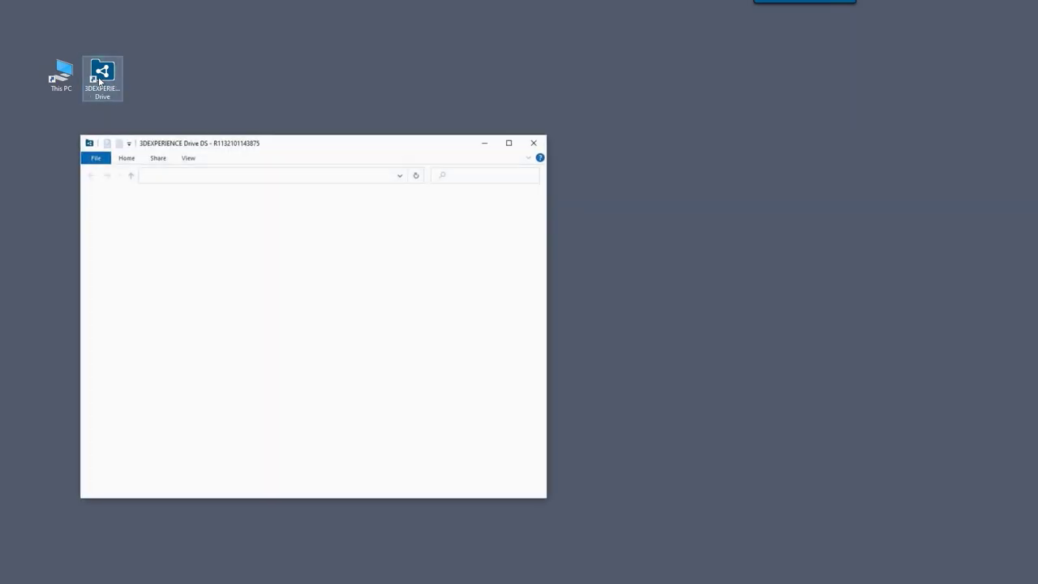
pyautogui.doubleClick(153, 212)
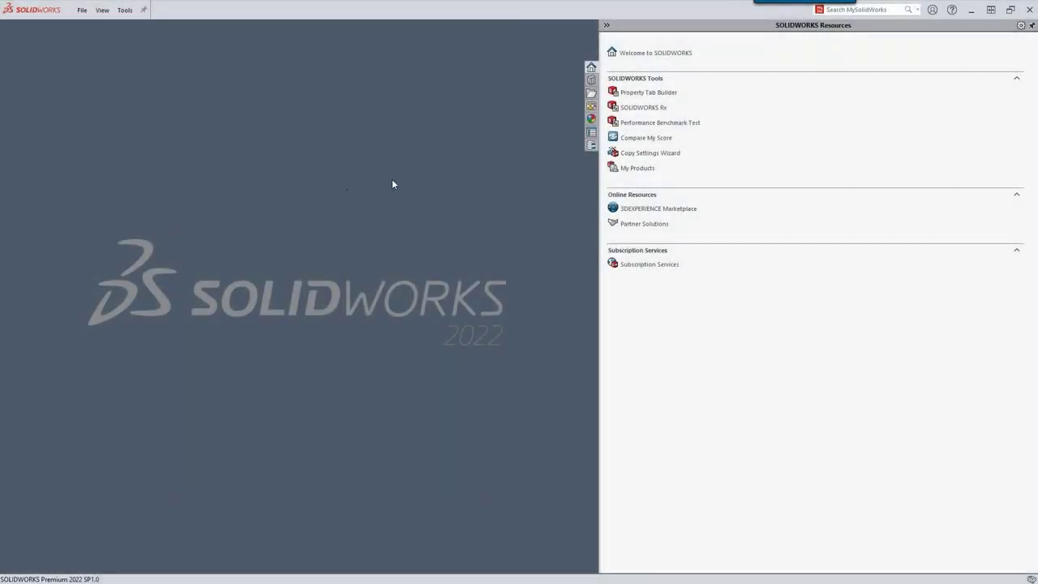
# Step: Import the Tilting_Head_Assembly.sldpkg package through 3DEXPERIENCE Exchange into the SOLIDWORKS Design Projects workspace folder
pyautogui.click(591, 145)
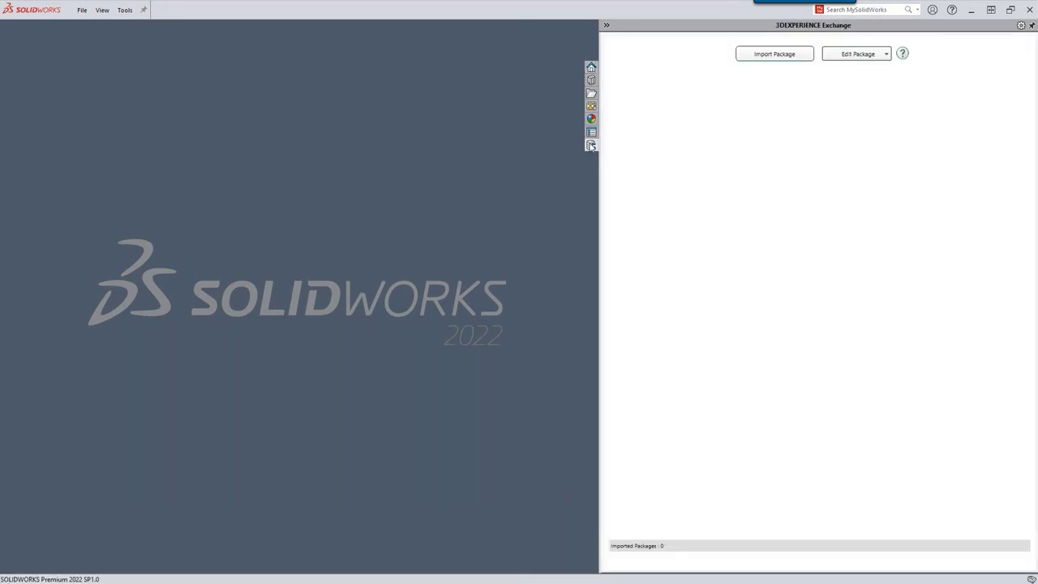
pyautogui.click(772, 55)
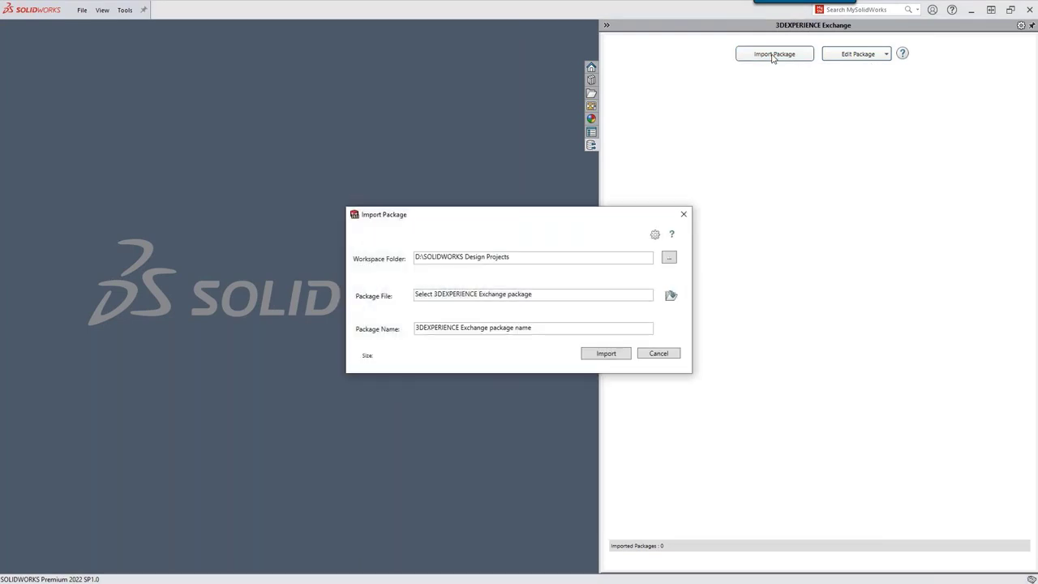
pyautogui.click(672, 297)
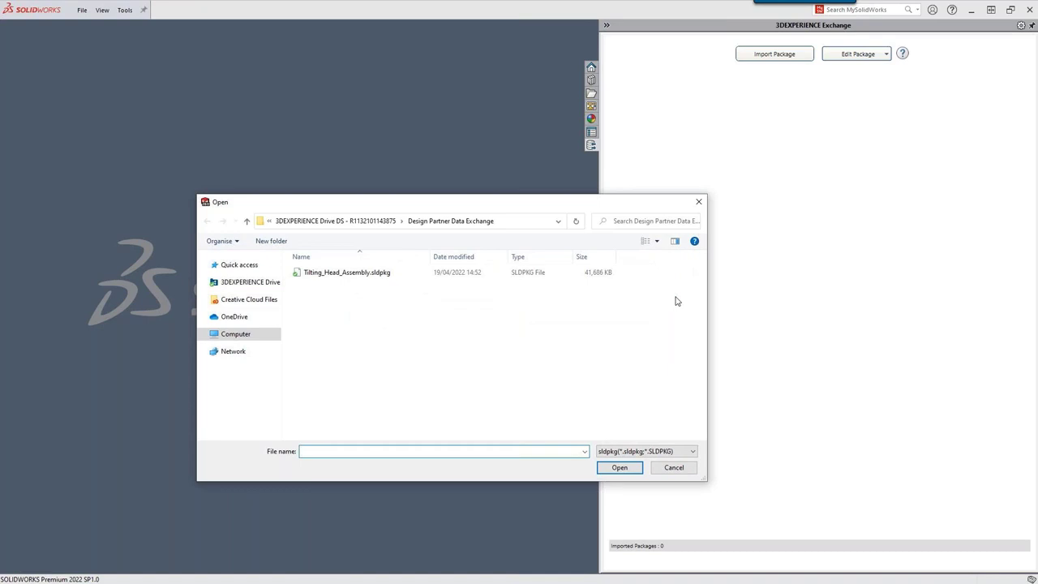
pyautogui.click(363, 275)
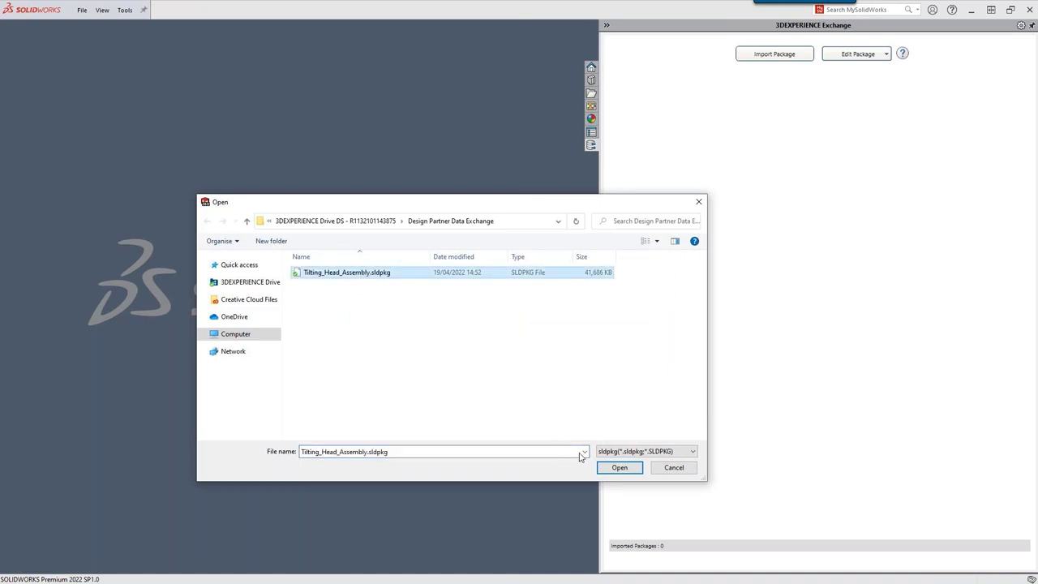
pyautogui.click(620, 467)
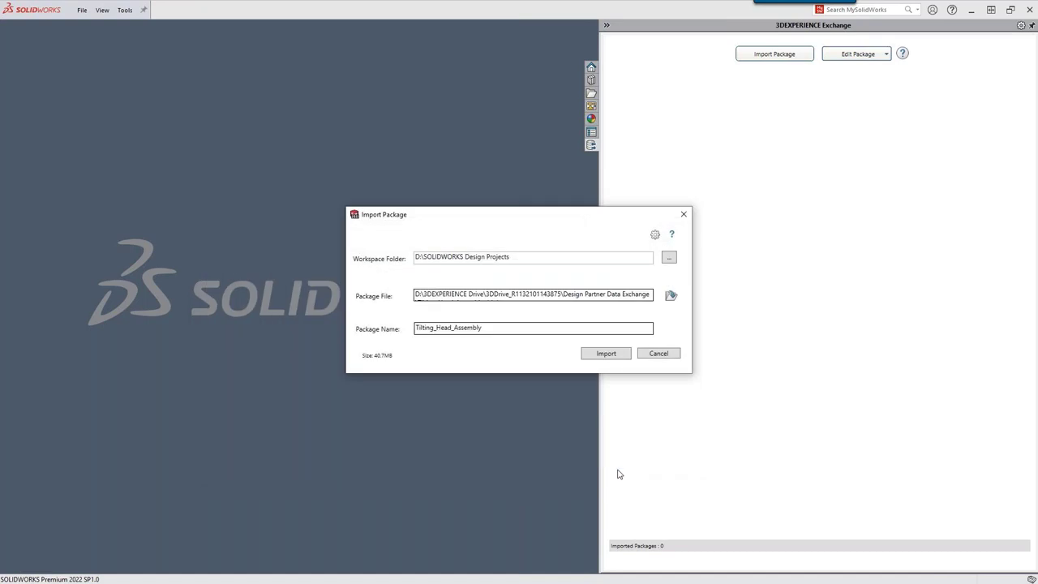
pyautogui.click(607, 354)
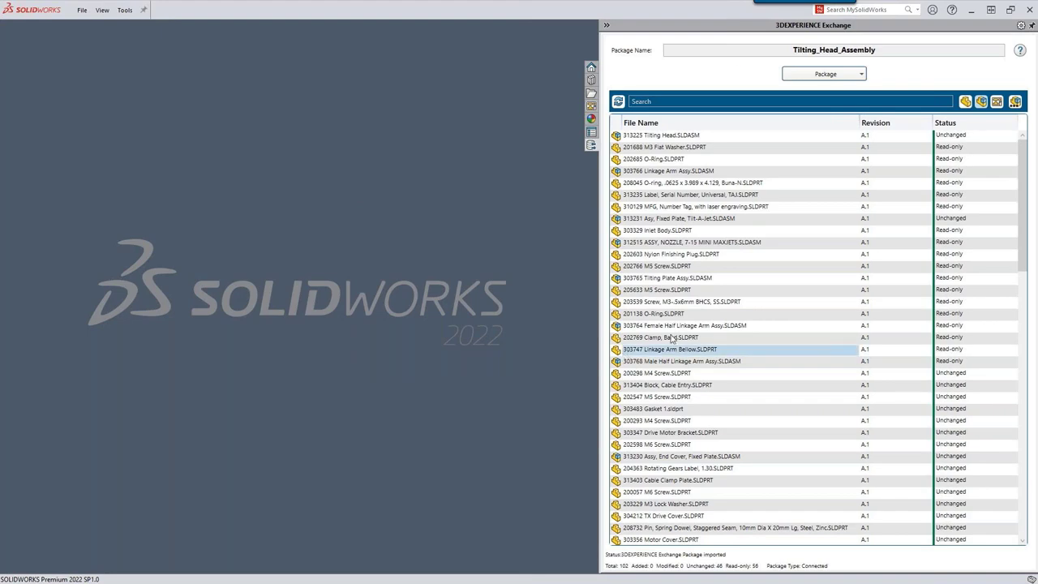
# Step: Filter the package files to the top-level assembly and open 313225 Tilting Head.SLDASM
pyautogui.click(1015, 101)
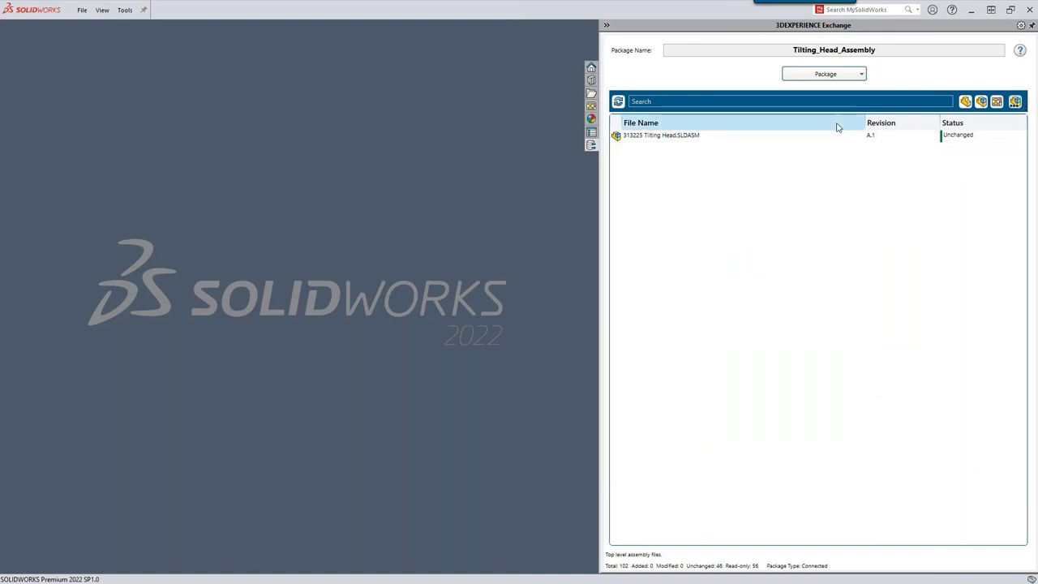
pyautogui.rightClick(798, 142)
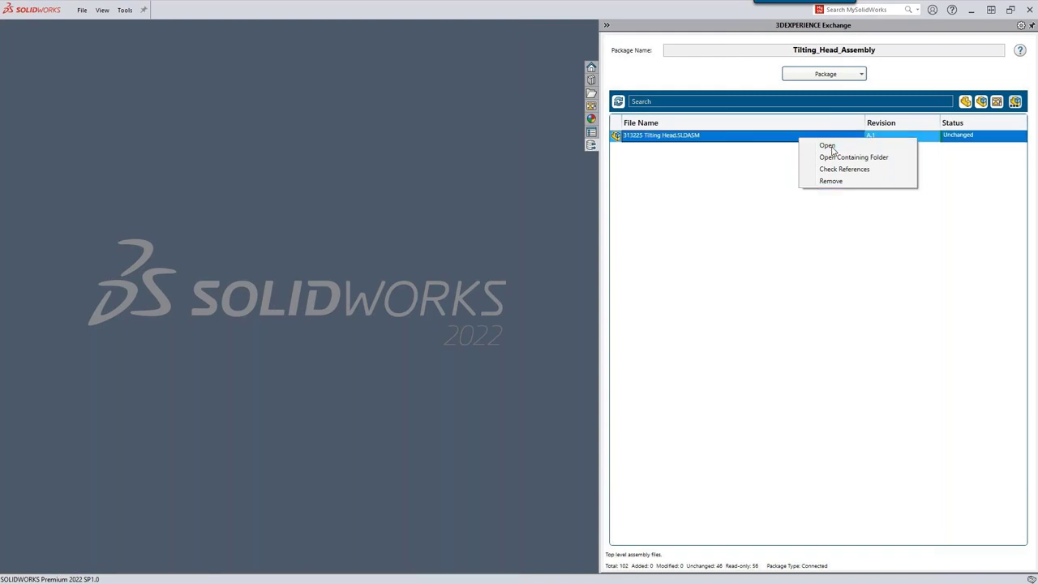
pyautogui.click(829, 146)
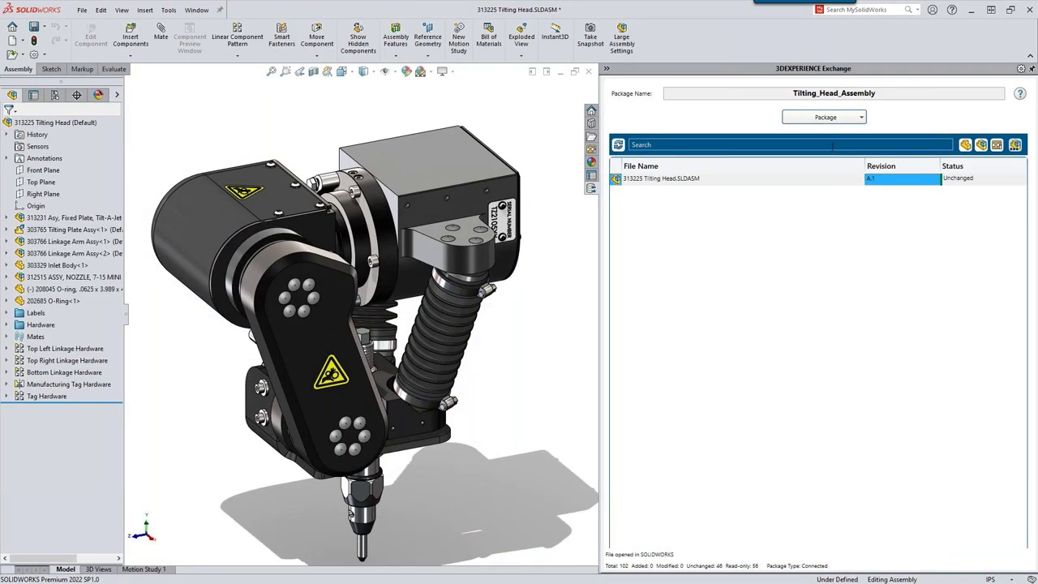
# Step: List only the package's assembly files, sort them by status, and show all package files again
pyautogui.click(981, 145)
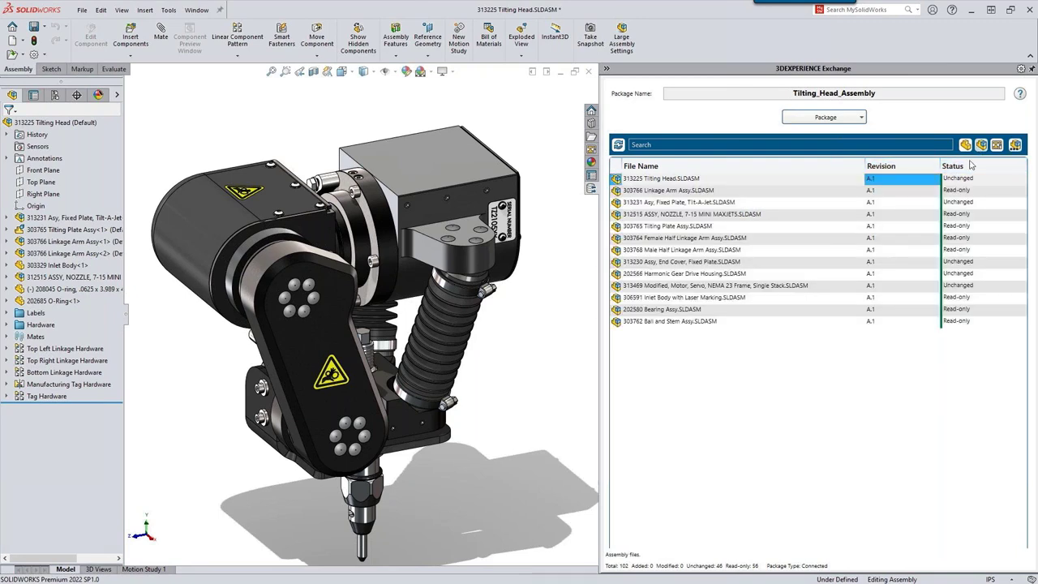
pyautogui.click(965, 166)
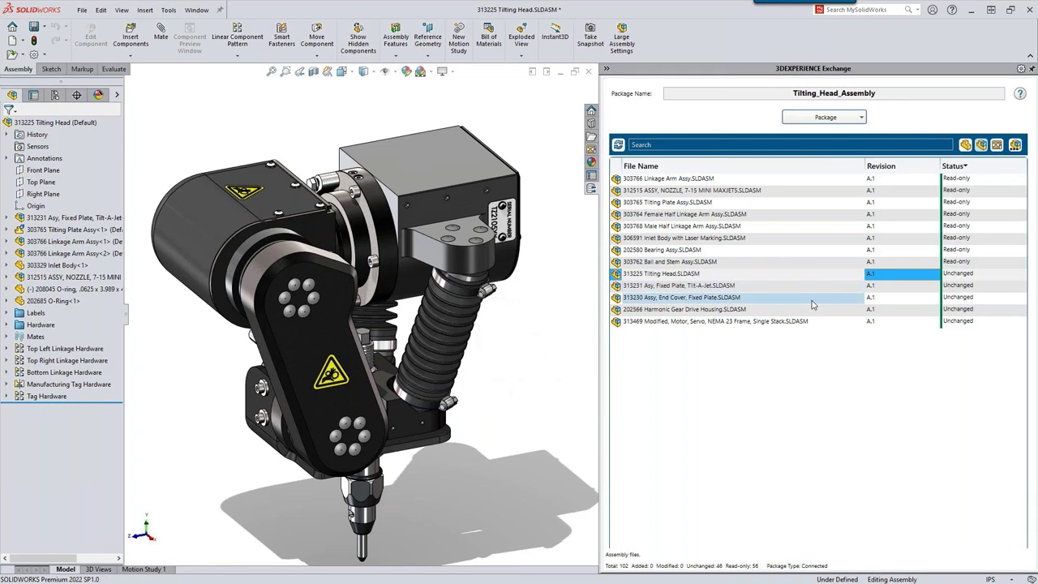
pyautogui.click(981, 144)
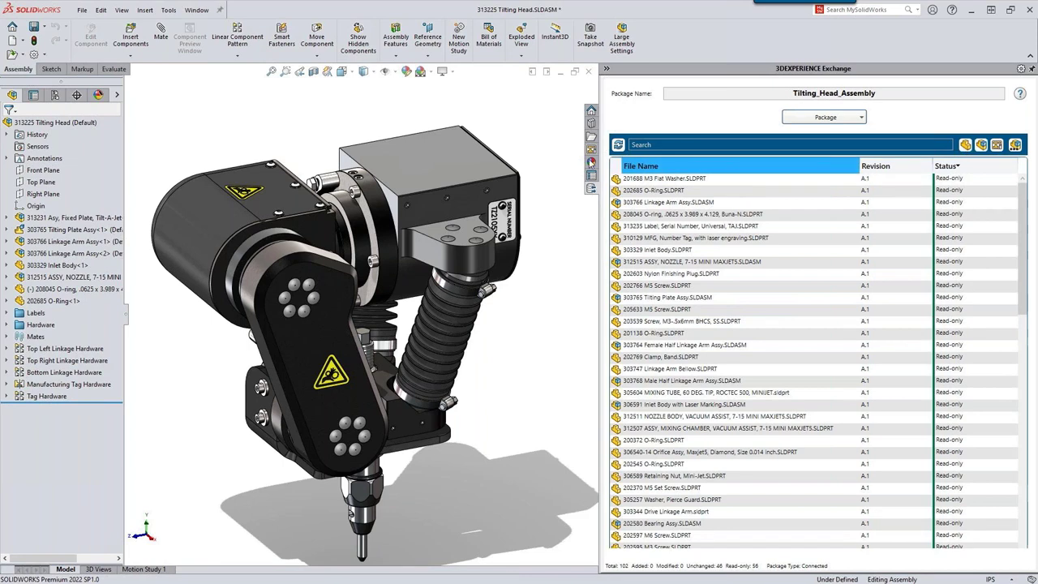
# Step: Open the 313232 Fixed Plate part from the assembly and unsuppress the four cut features in its Favorites folder
pyautogui.click(453, 161)
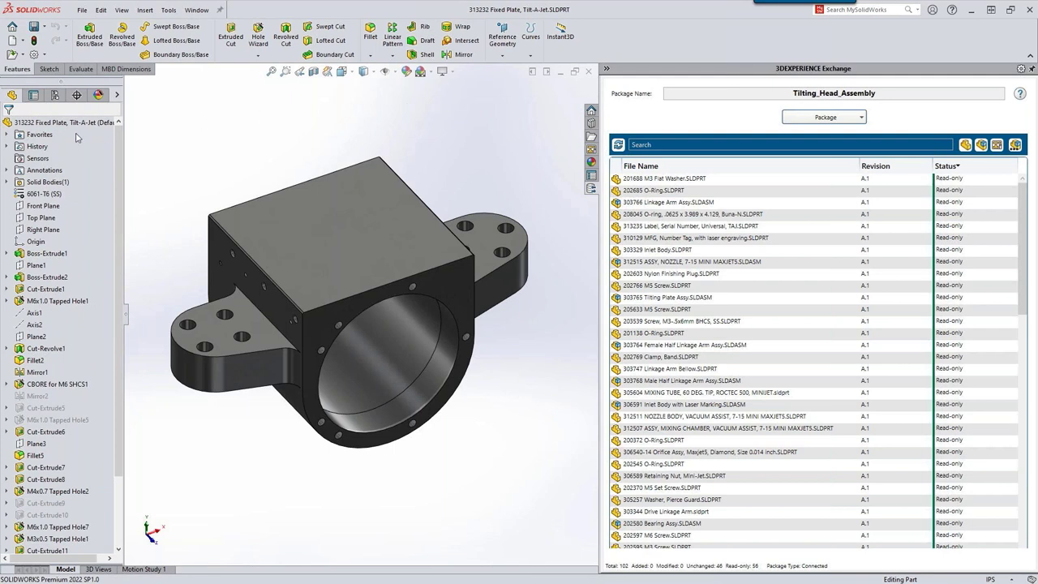
pyautogui.click(8, 136)
pyautogui.click(57, 146)
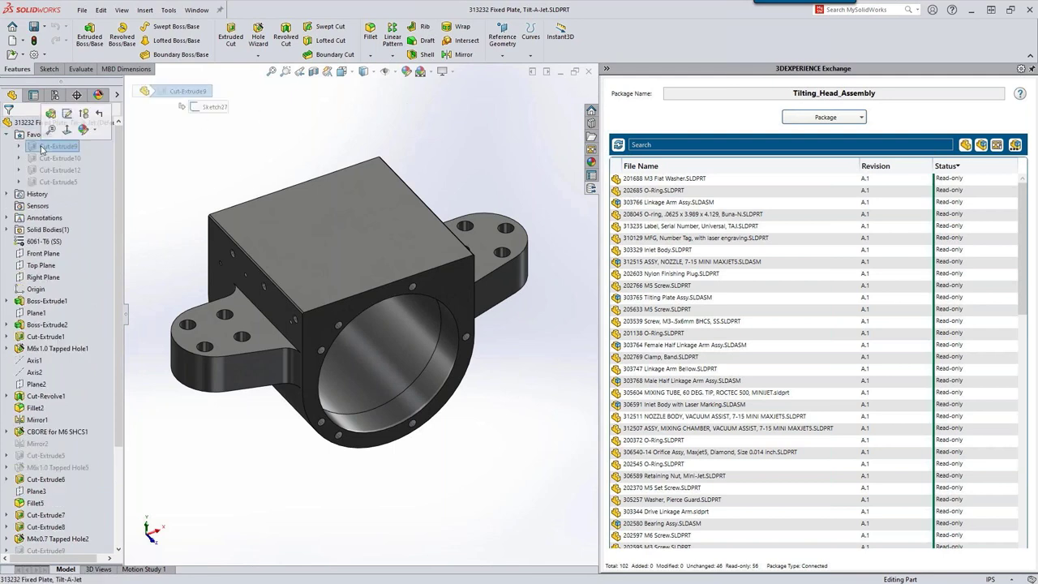
pyautogui.keyDown('shift'); pyautogui.click(44, 182); pyautogui.keyUp('shift')
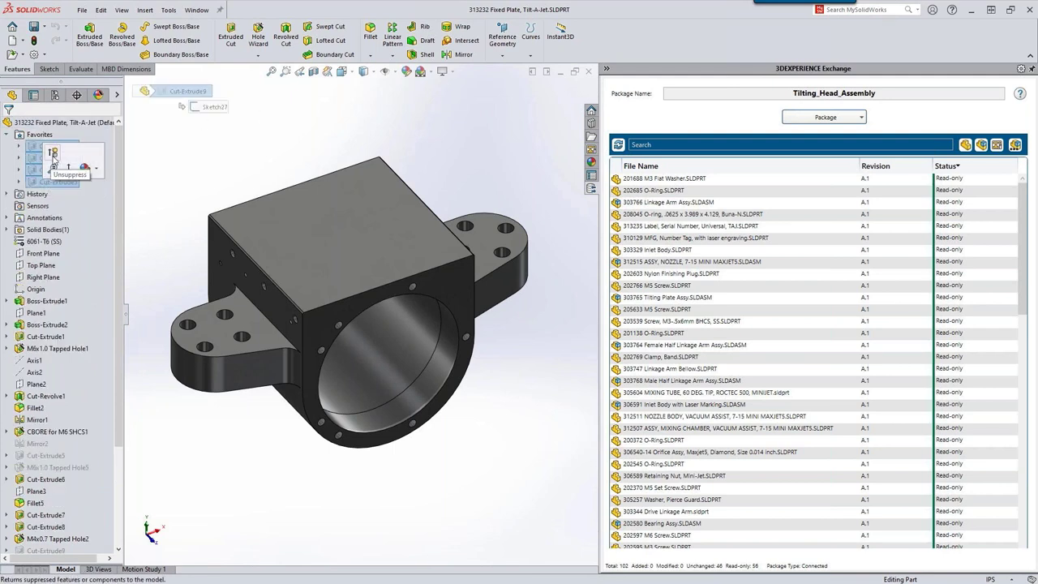
pyautogui.click(54, 160)
pyautogui.click(146, 162)
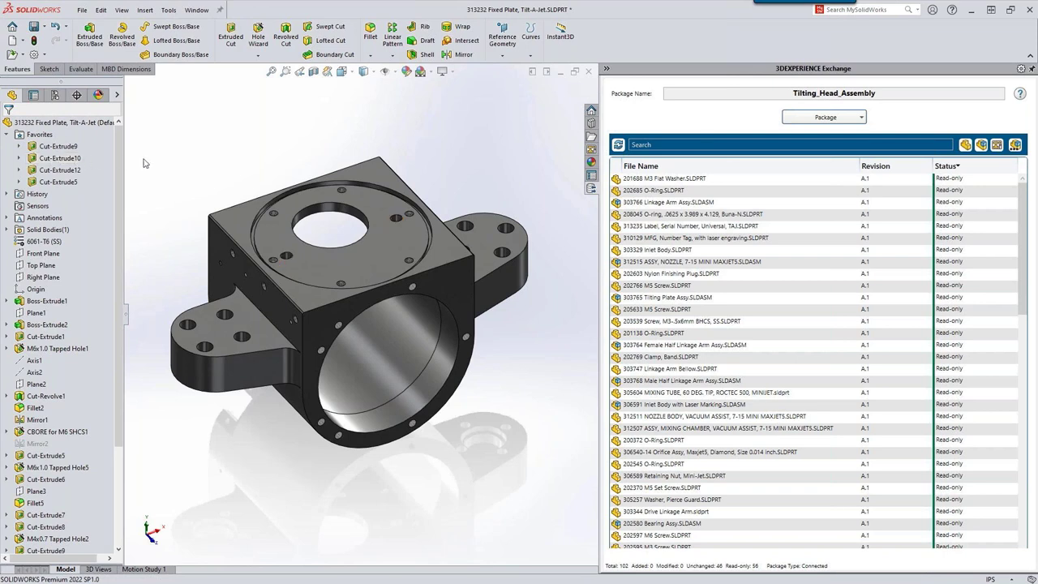
# Step: Save the fixed plate part, return to the Tilting Head assembly and sort the package files by status
pyautogui.click(35, 28)
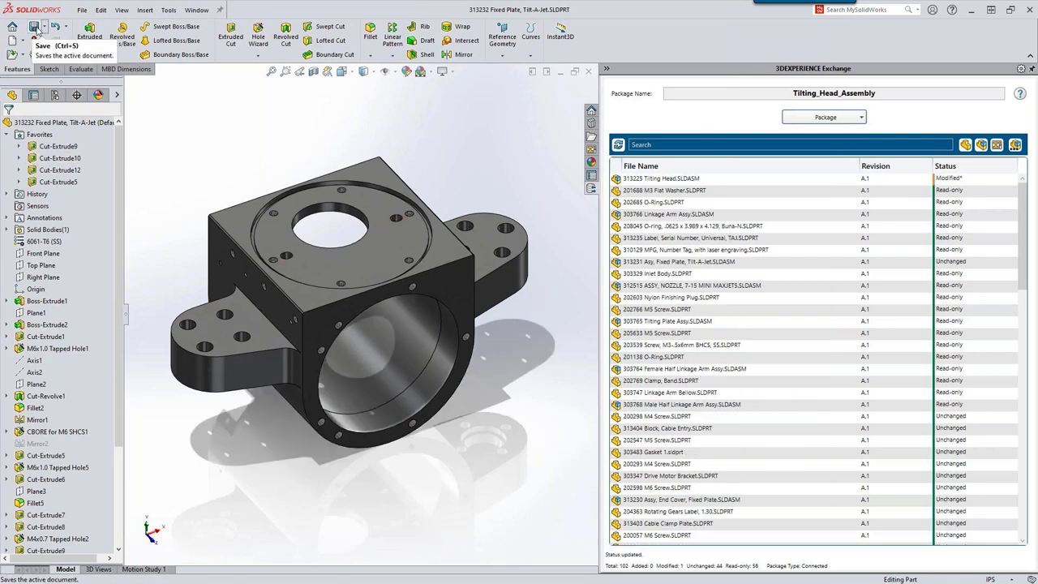
pyautogui.hotkey('ctrl', 'Tab')
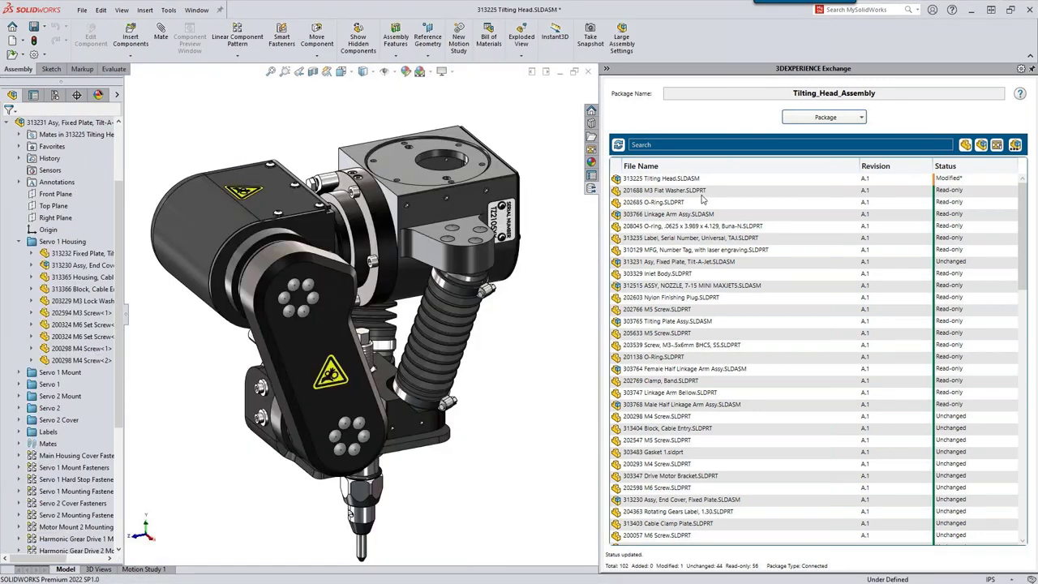
pyautogui.click(961, 165)
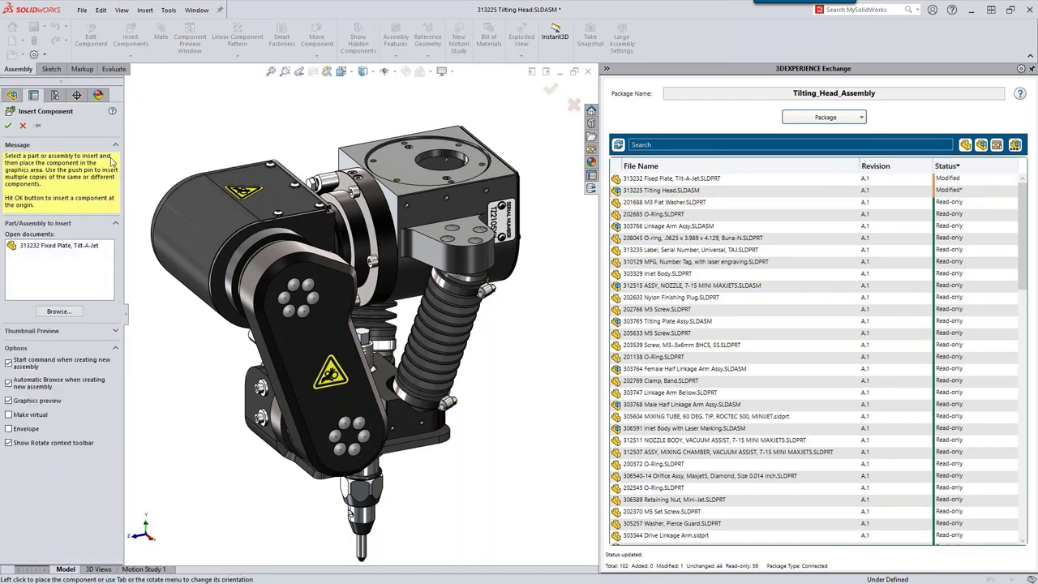
# Step: Insert 303713 TAJ Maxjet 5 Retaining Nut.SLDPRT from the New Components folder into the assembly, placing it beside the ribbed bellows
pyautogui.click(66, 314)
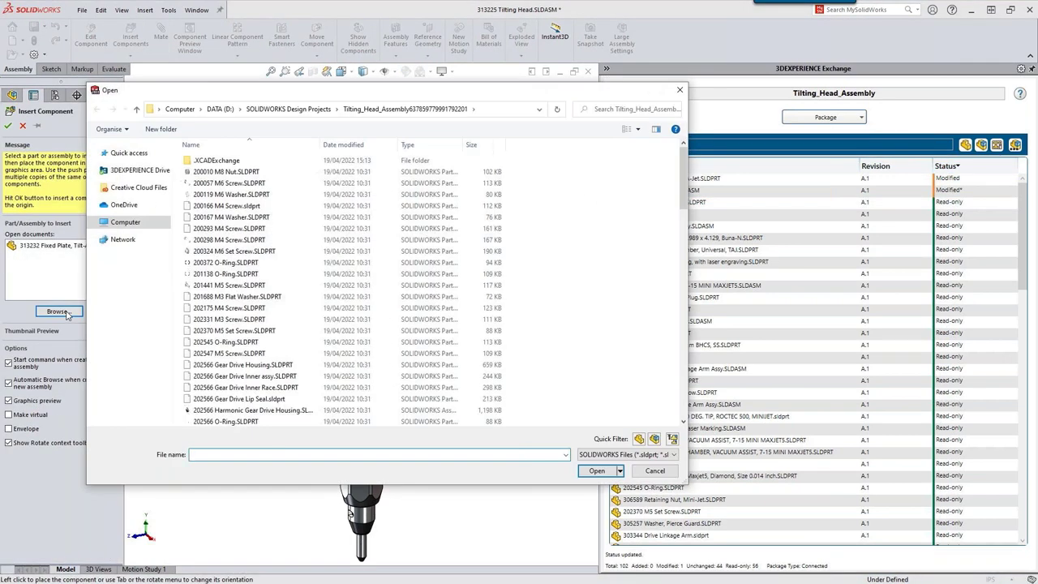
pyautogui.click(285, 111)
pyautogui.doubleClick(219, 160)
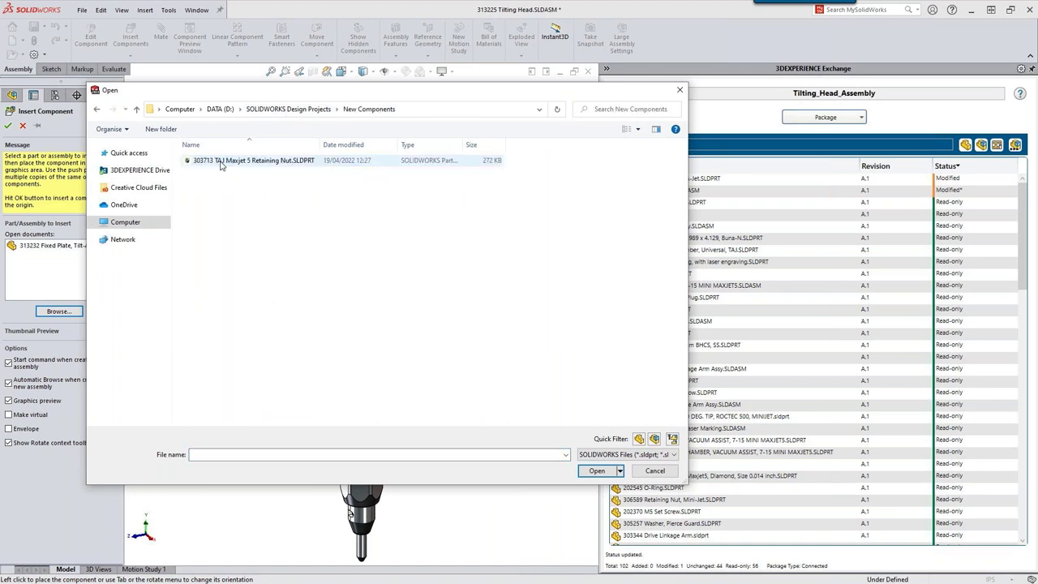
pyautogui.click(236, 160)
pyautogui.click(599, 471)
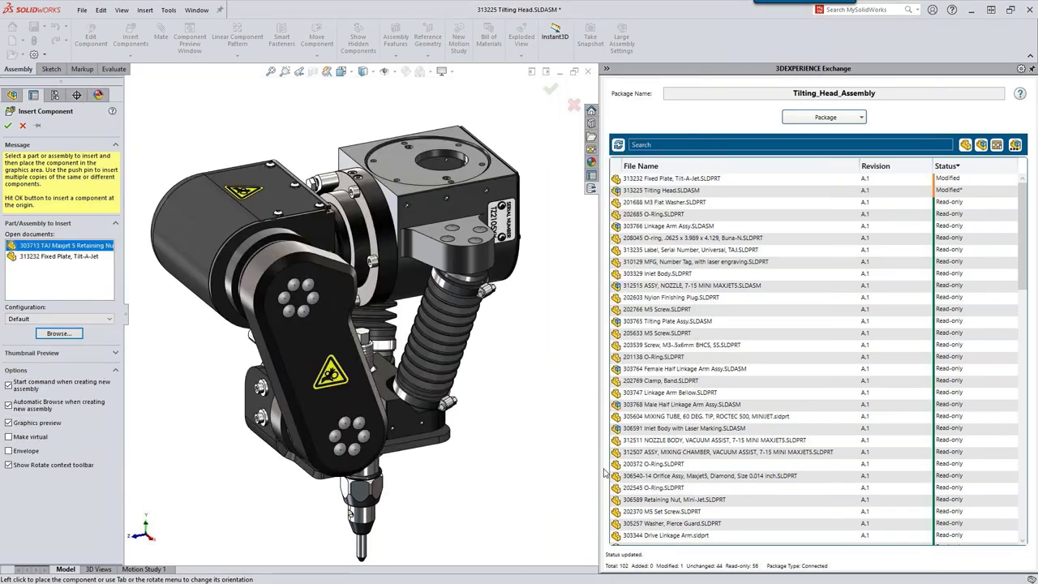
pyautogui.click(513, 367)
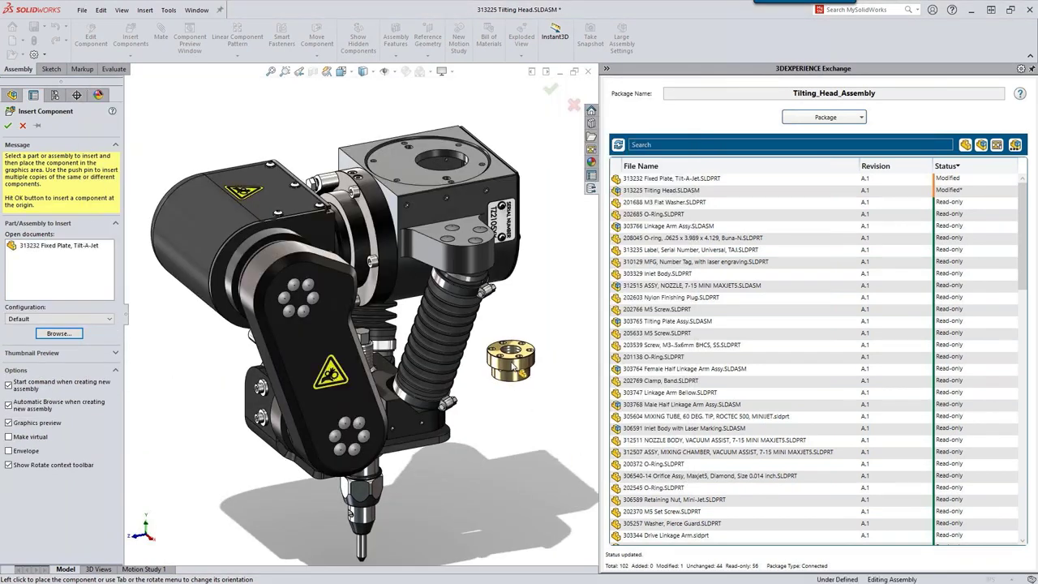
# Step: Fit the retaining nut around the threaded fitting between the linkage arms by its lower circular edge, then show the whole assembly
pyautogui.scroll(-5, 405, 438)
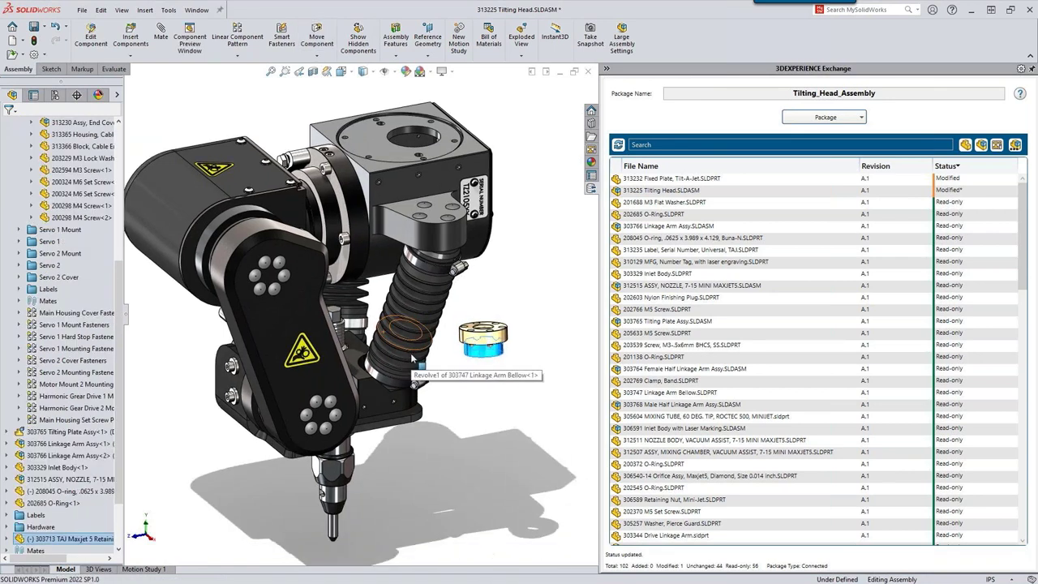
pyautogui.moveTo(341, 310); pyautogui.dragTo(326, 311, button='middle')
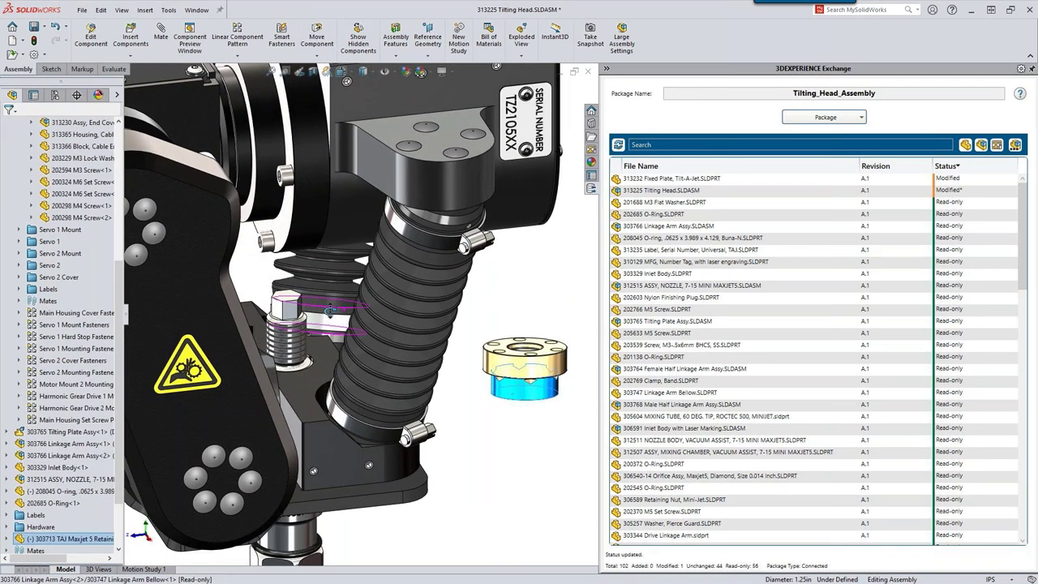
pyautogui.click(496, 399)
pyautogui.moveTo(498, 401); pyautogui.dragTo(313, 366)
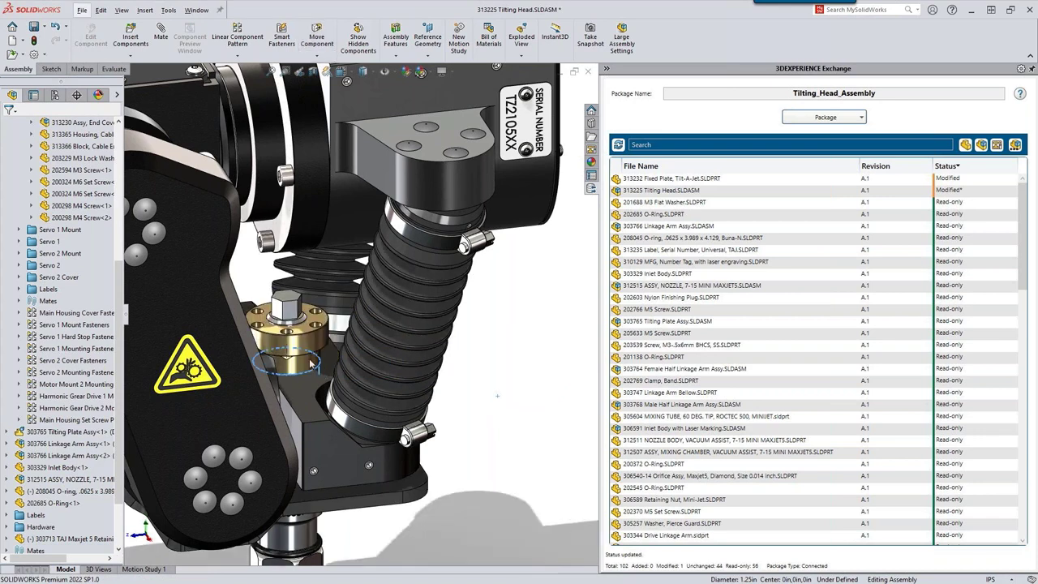
pyautogui.click(271, 72)
pyautogui.click(210, 99)
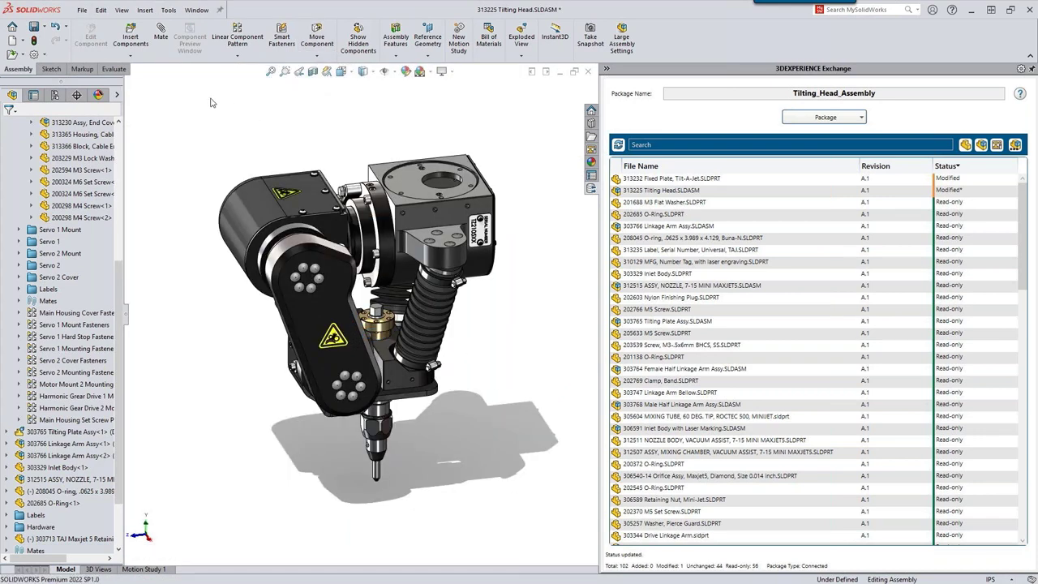
# Step: Save the Tilting Head assembly together with its modified fixed plate subassembly, and sort the package files by status
pyautogui.click(37, 30)
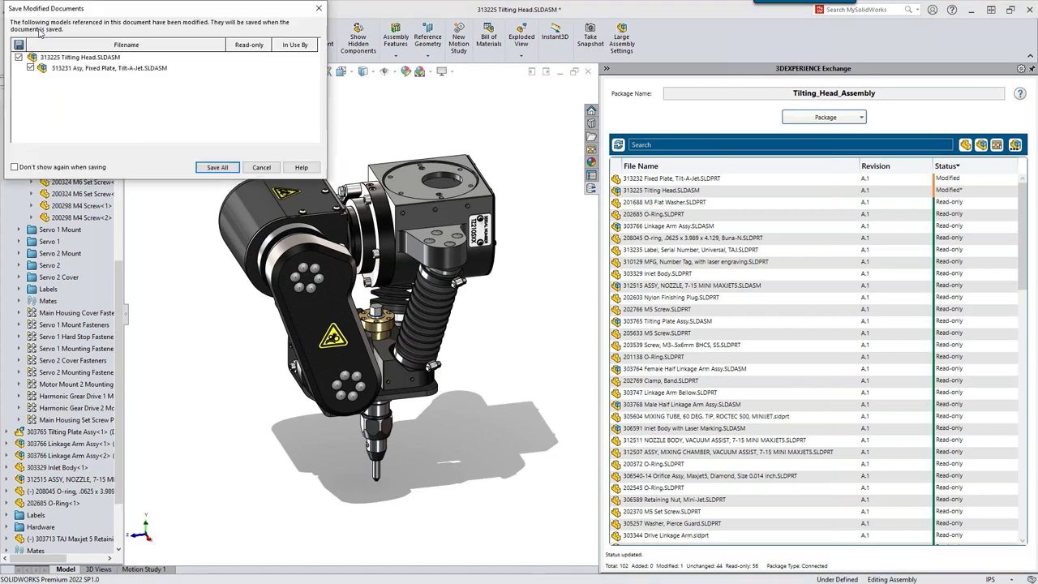
pyautogui.click(215, 167)
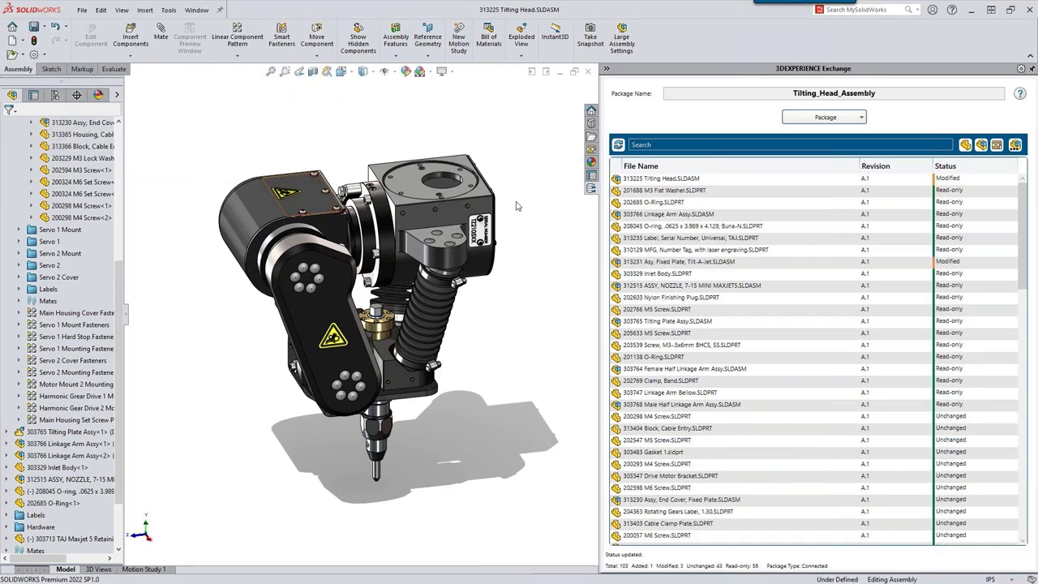
pyautogui.click(973, 167)
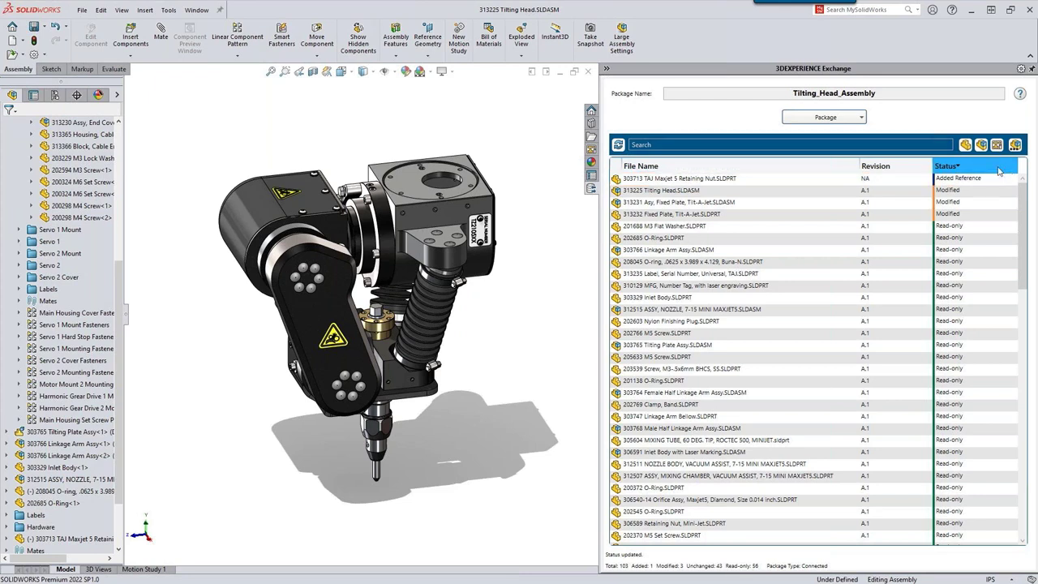
# Step: Export the package with the new reference added to the workspace, replacing Tilting_Head_Assembly.sldpkg in the Design Partner Data Exchange folder
pyautogui.click(862, 118)
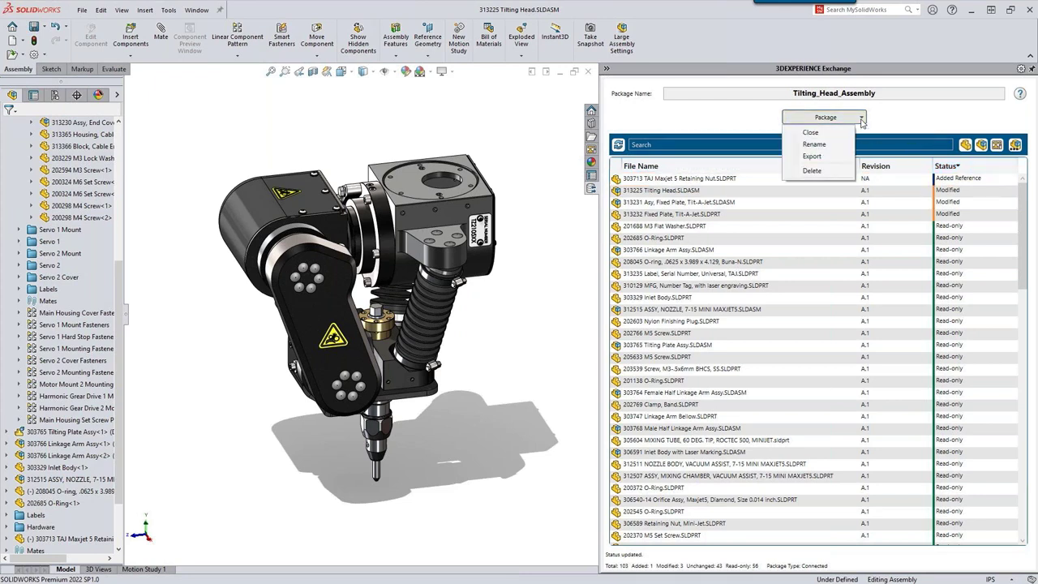
pyautogui.click(812, 163)
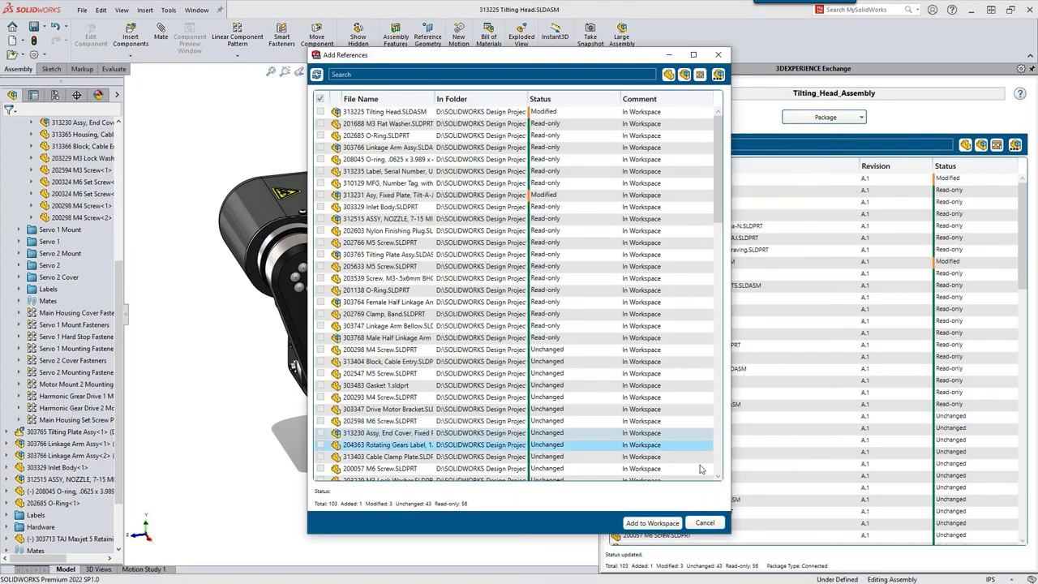
pyautogui.click(668, 525)
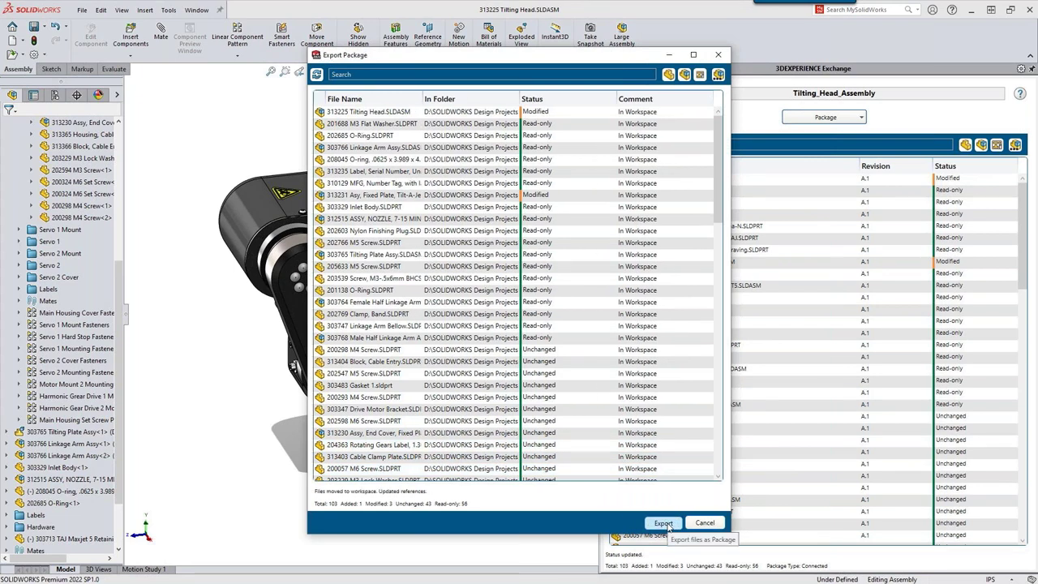
pyautogui.click(664, 523)
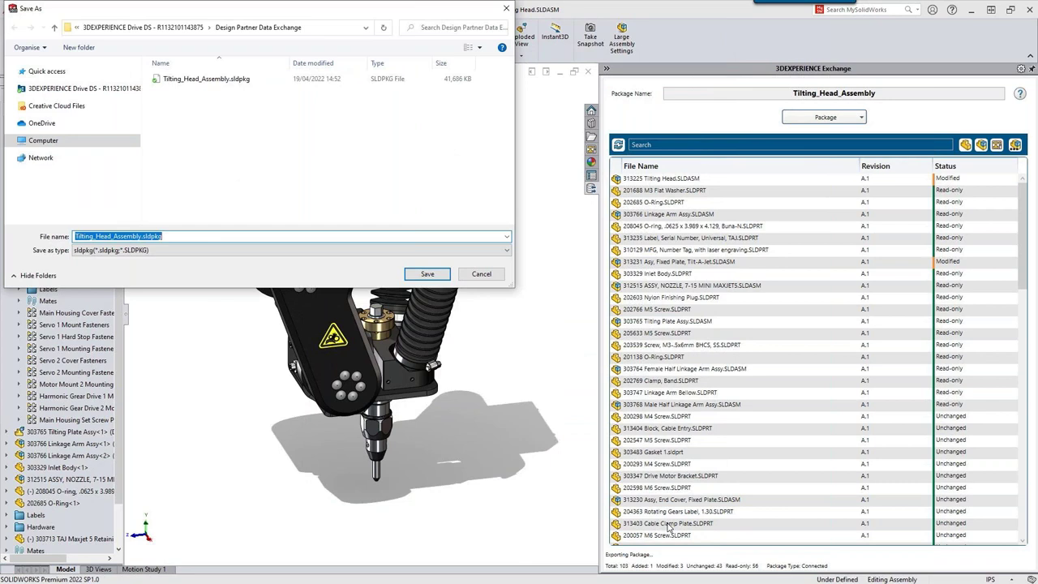
pyautogui.click(429, 275)
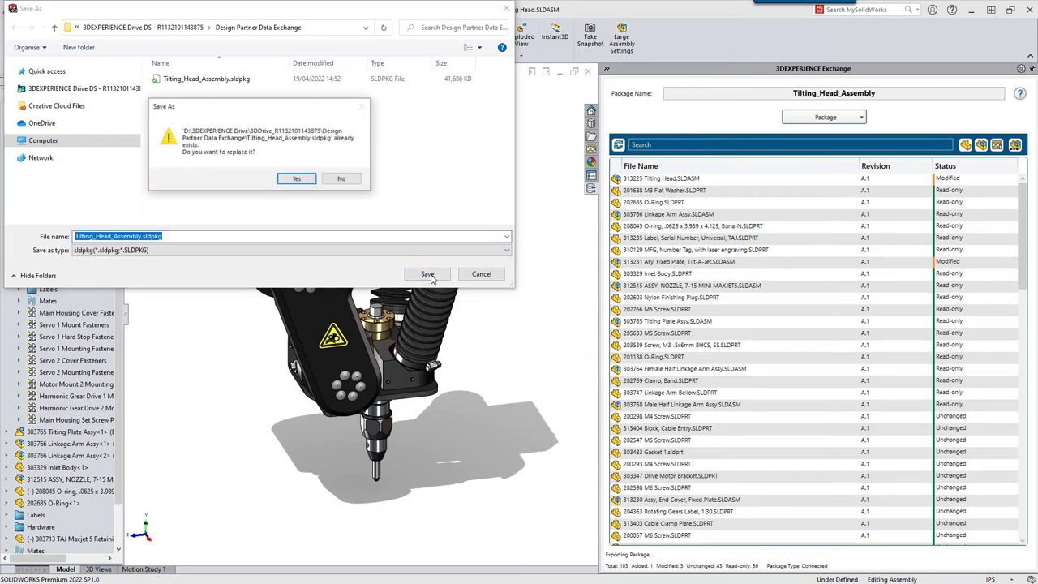
pyautogui.click(304, 180)
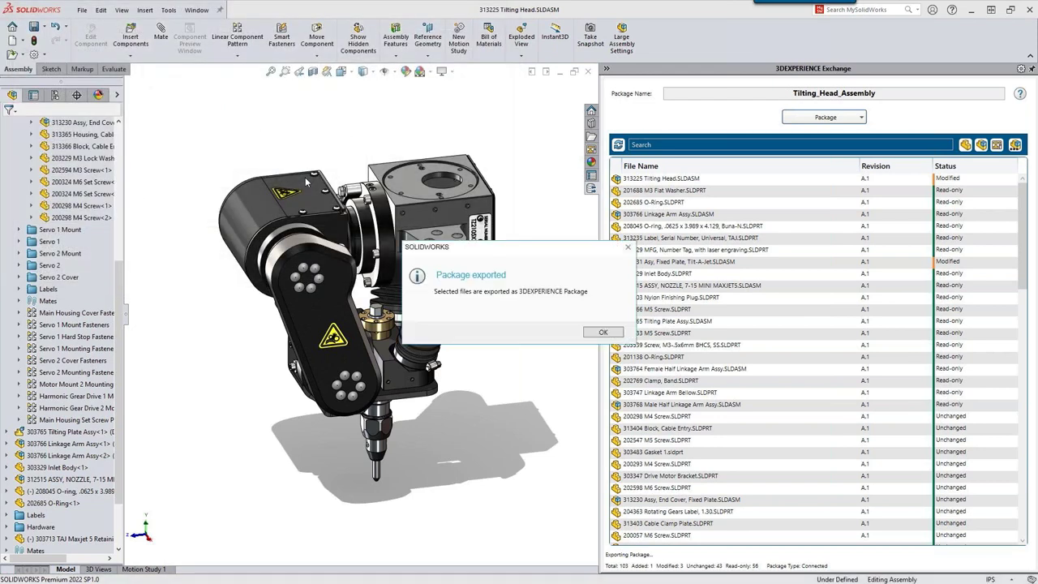
pyautogui.click(600, 333)
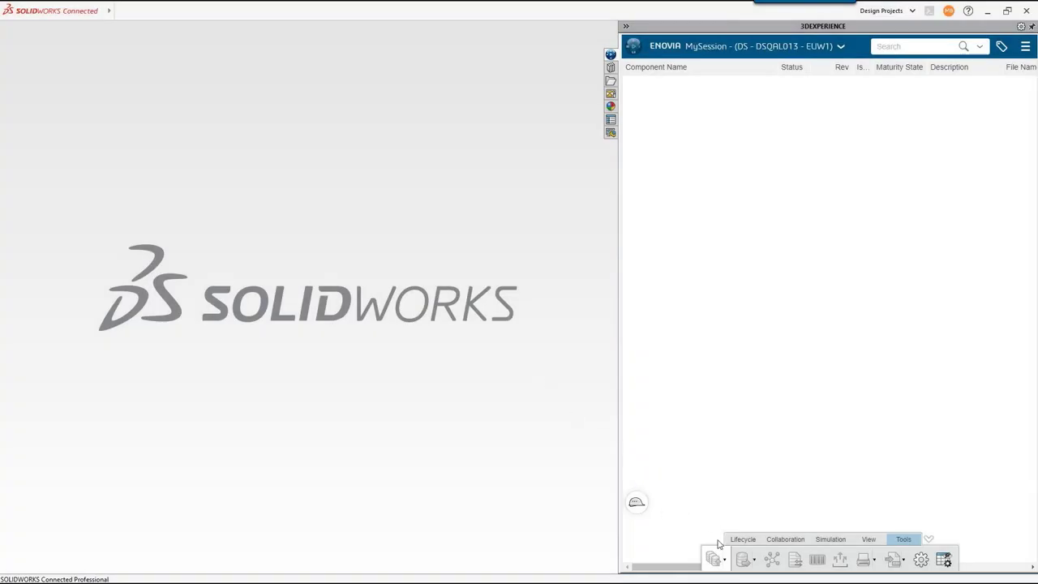
# Step: Switch to SOLIDWORKS Connected and import Tilting_Head_Assembly.sldpkg from the Design Partner Data Exchange folder as a package
pyautogui.click(755, 562)
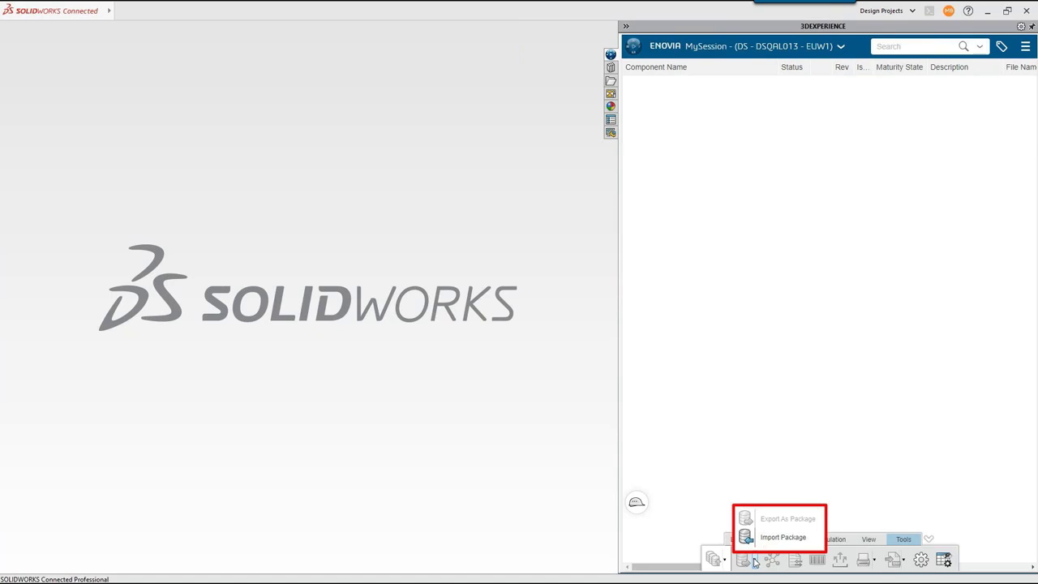
pyautogui.click(782, 537)
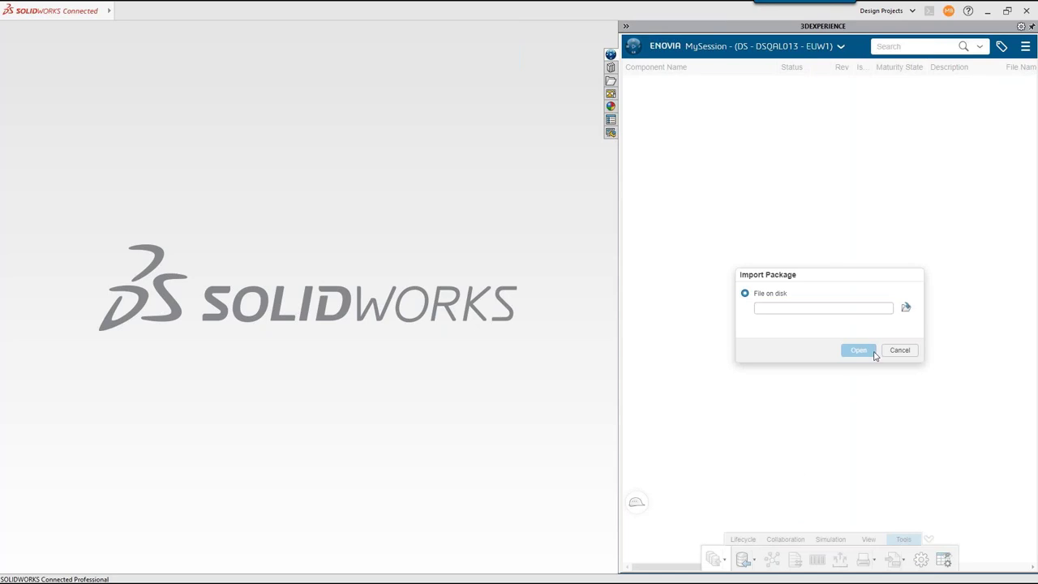
pyautogui.click(906, 308)
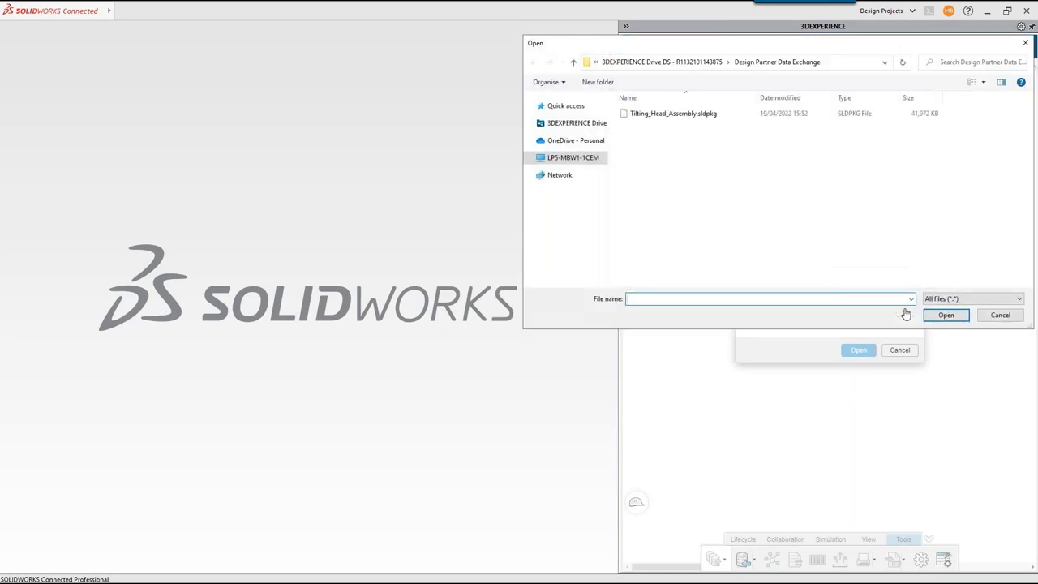
pyautogui.click(700, 117)
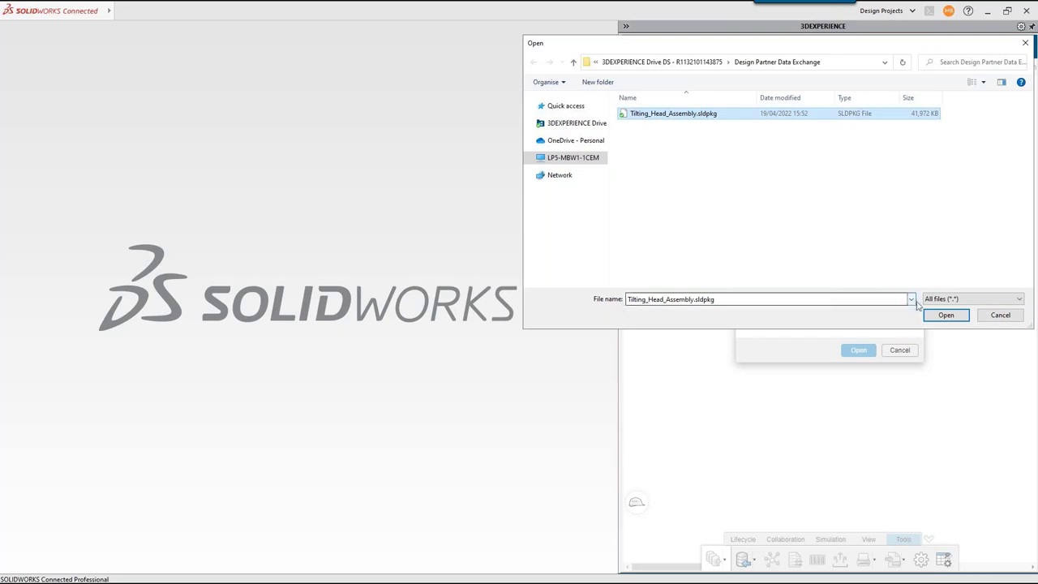
pyautogui.click(942, 315)
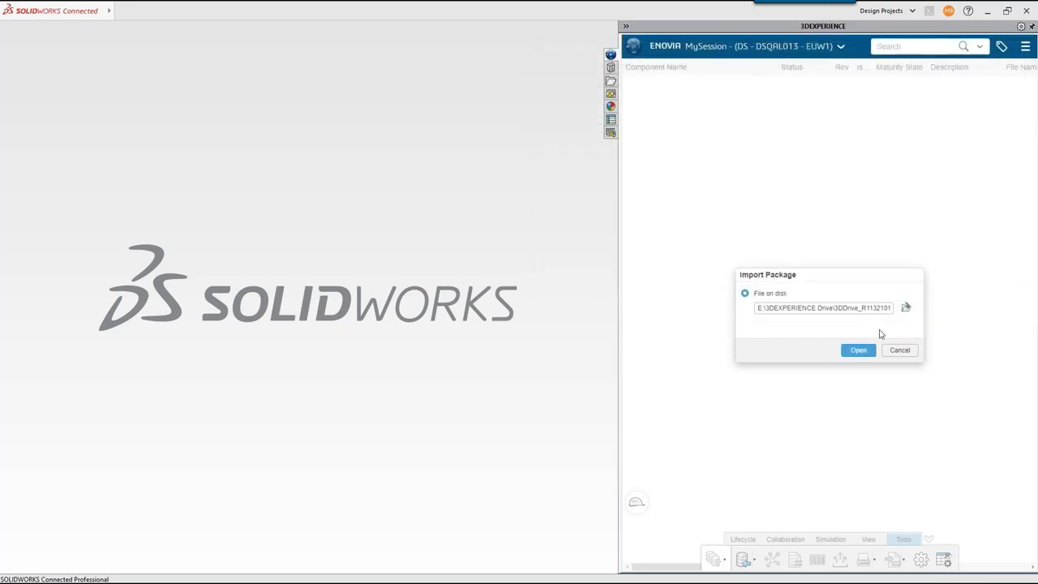
pyautogui.click(859, 350)
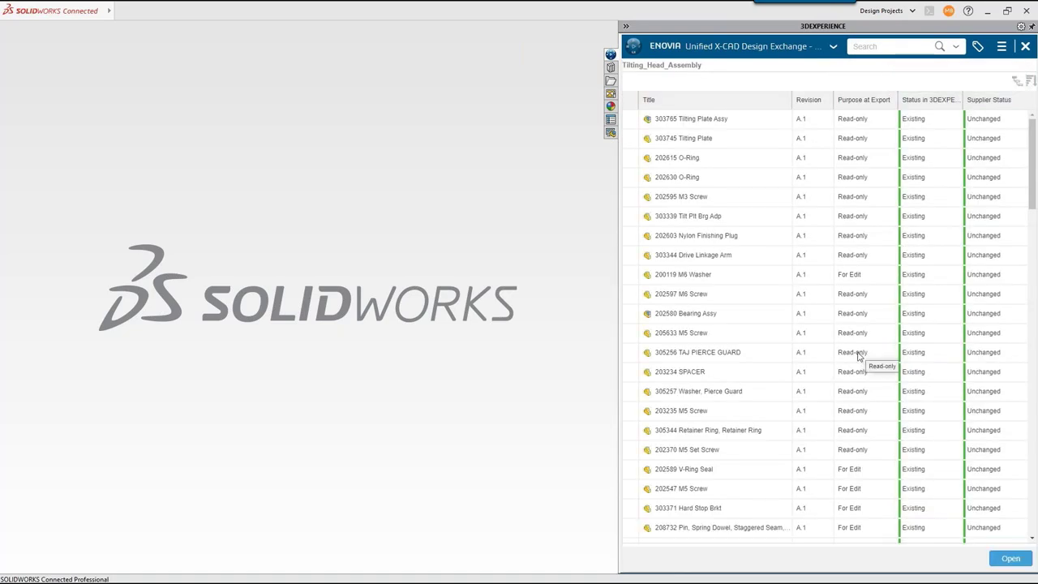
# Step: Review the supplier status of the package files, open the package's Tilting Head assembly and show its structure in MySession
pyautogui.moveTo(1033, 190); pyautogui.dragTo(1035, 246)
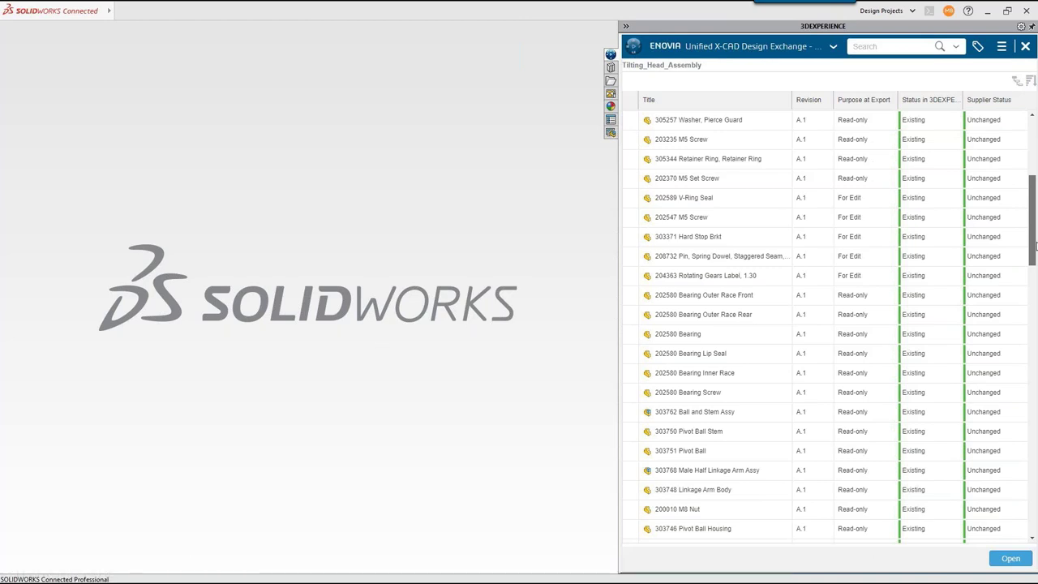
pyautogui.click(378, 359)
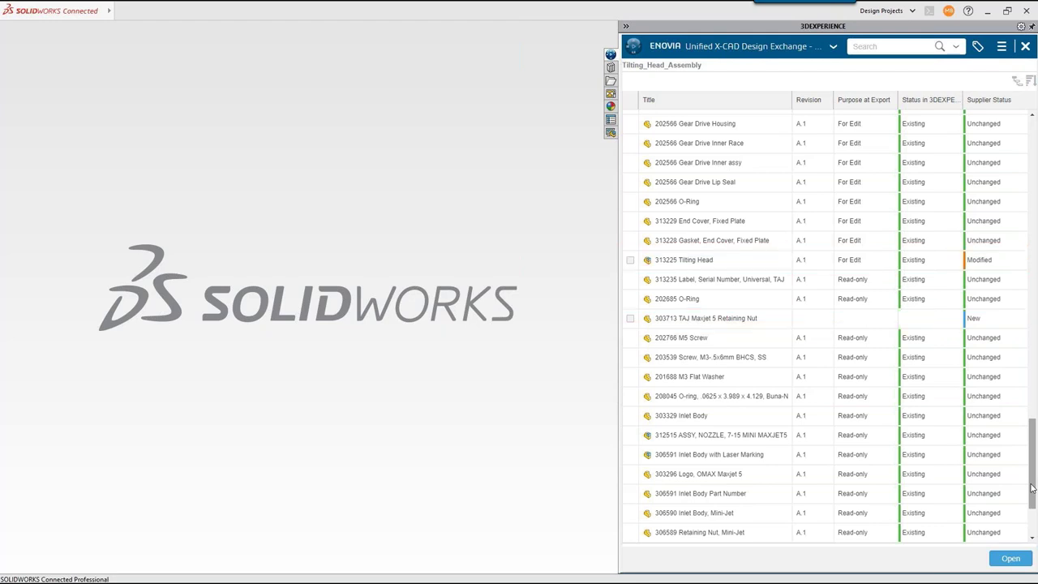
pyautogui.click(1011, 558)
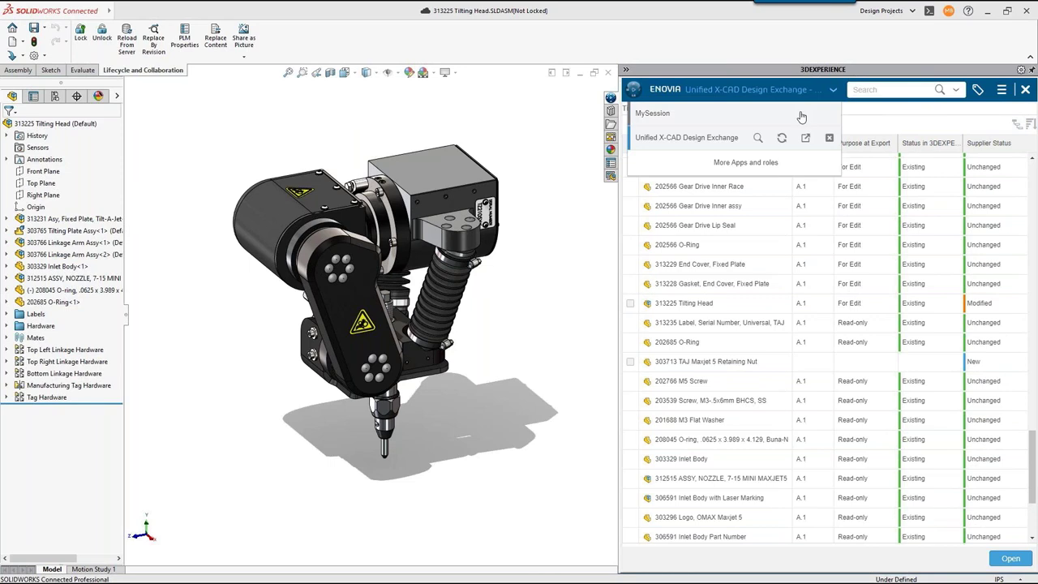
pyautogui.click(800, 112)
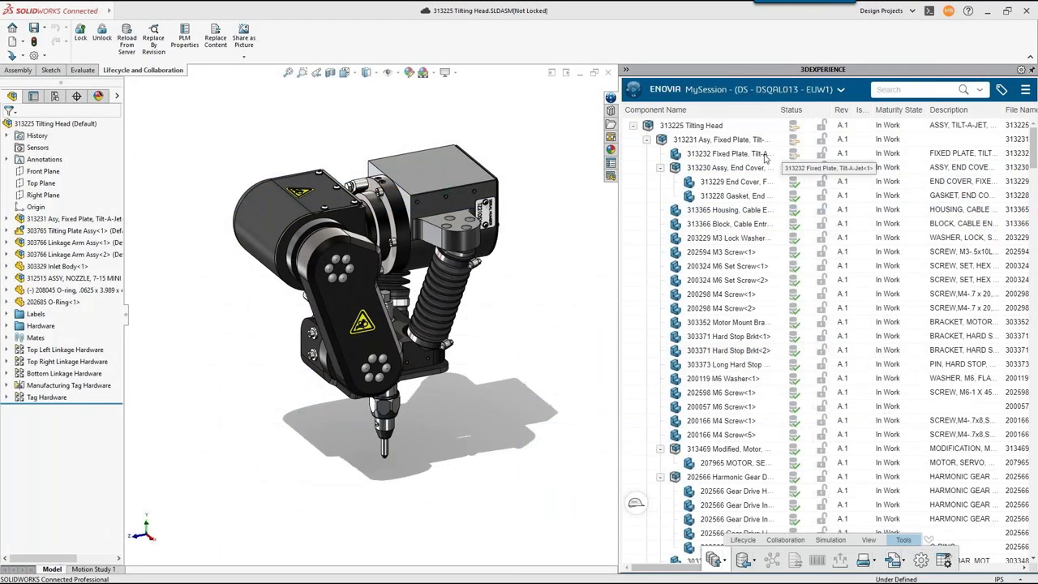
# Step: Replace the 313232 fixed plate part, the 313231 fixed plate subassembly and the top-level Tilting Head assembly with their versions from the package
pyautogui.rightClick(754, 157)
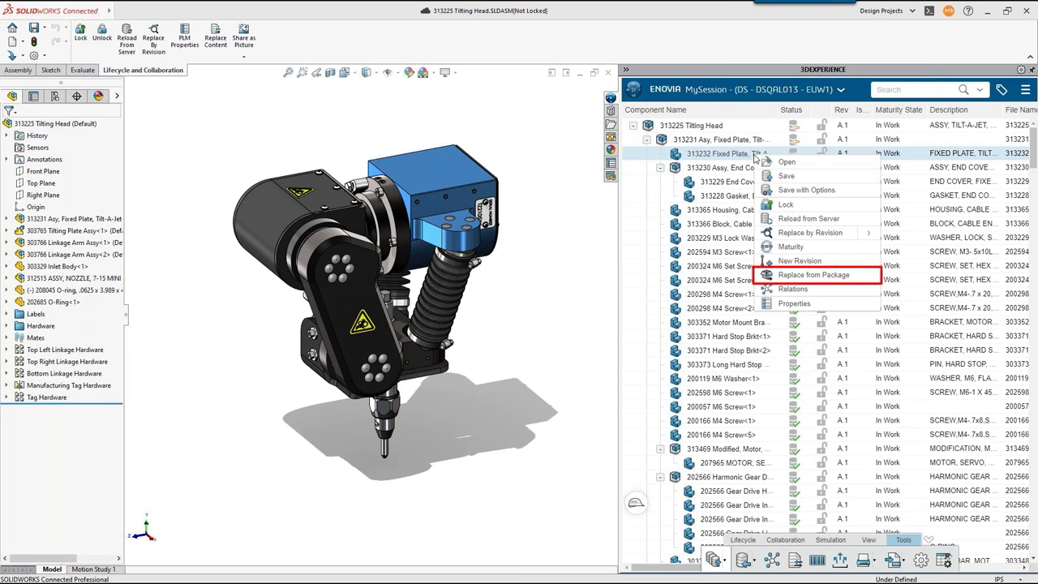
pyautogui.click(814, 276)
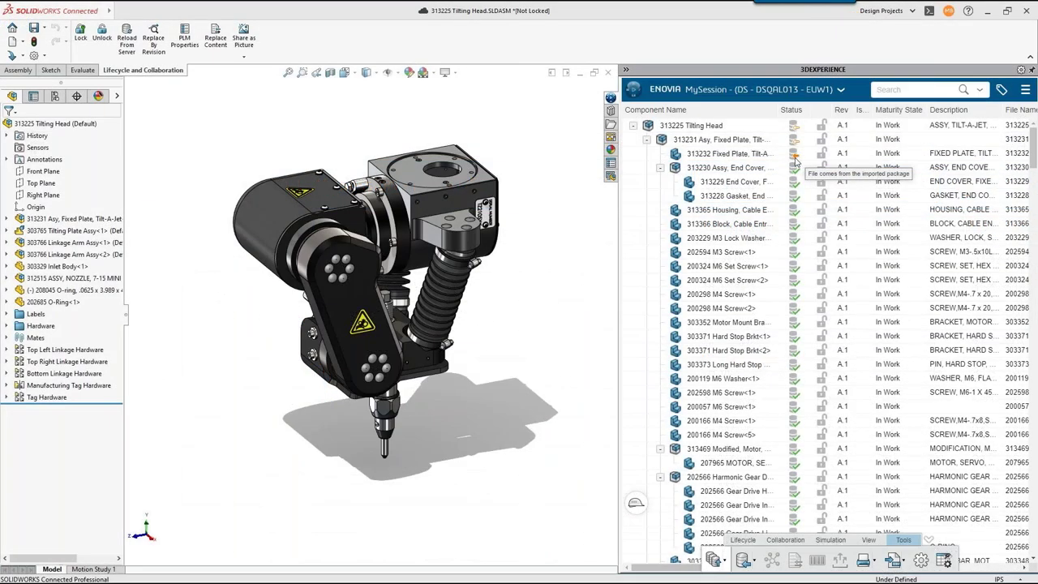
pyautogui.rightClick(754, 144)
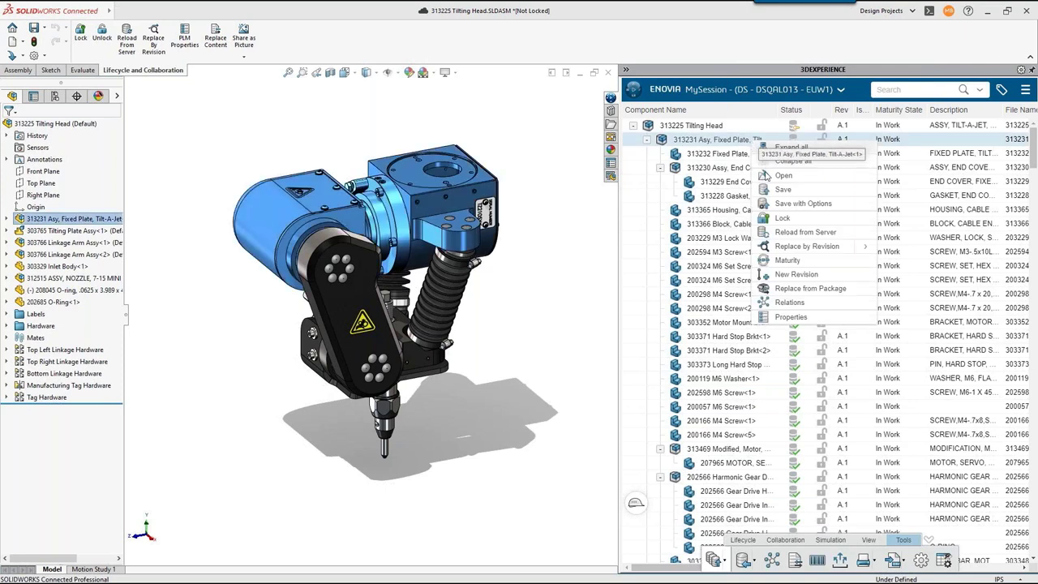
pyautogui.click(819, 289)
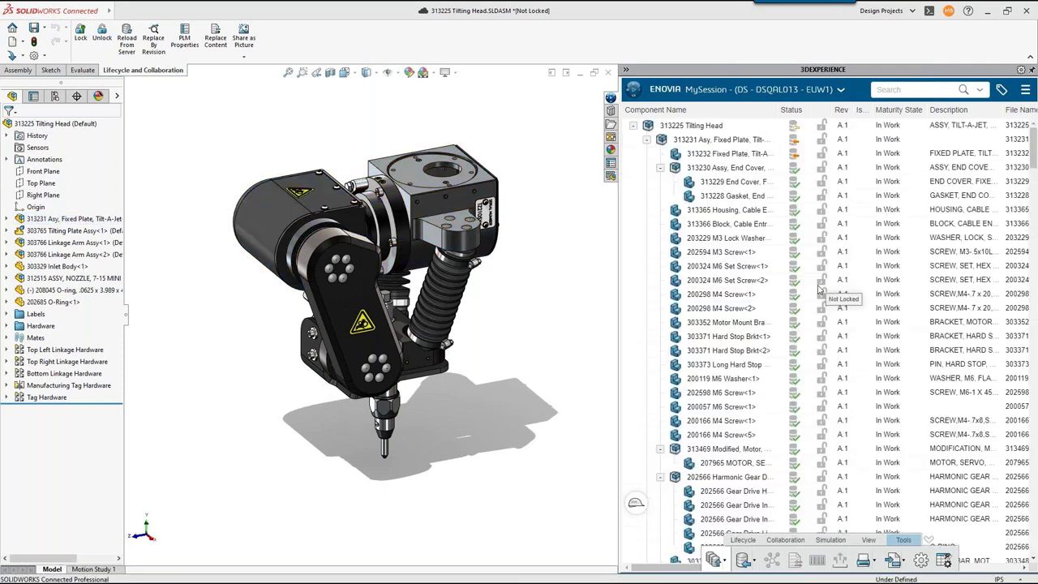
pyautogui.rightClick(738, 129)
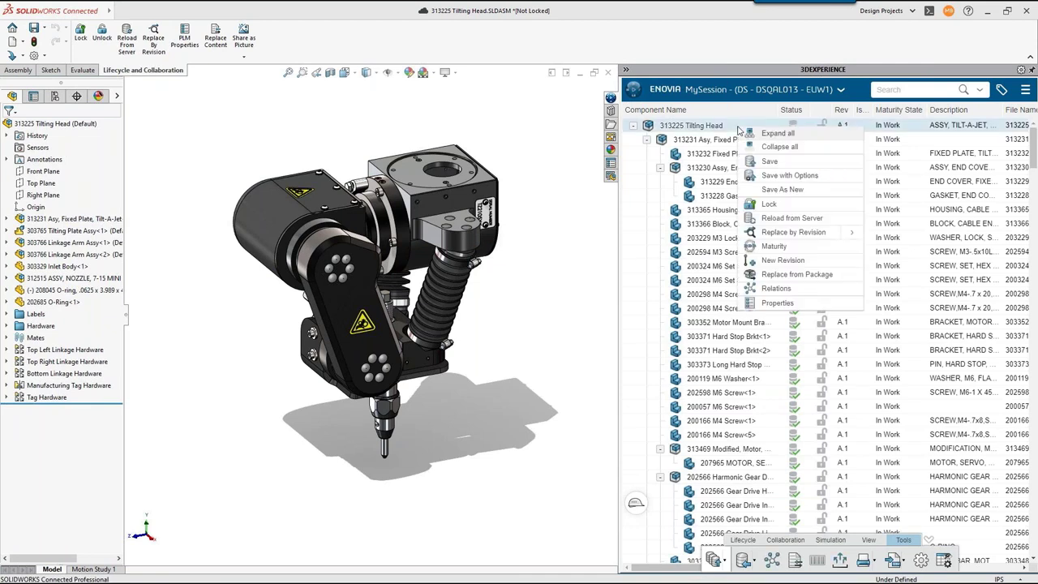
pyautogui.click(835, 275)
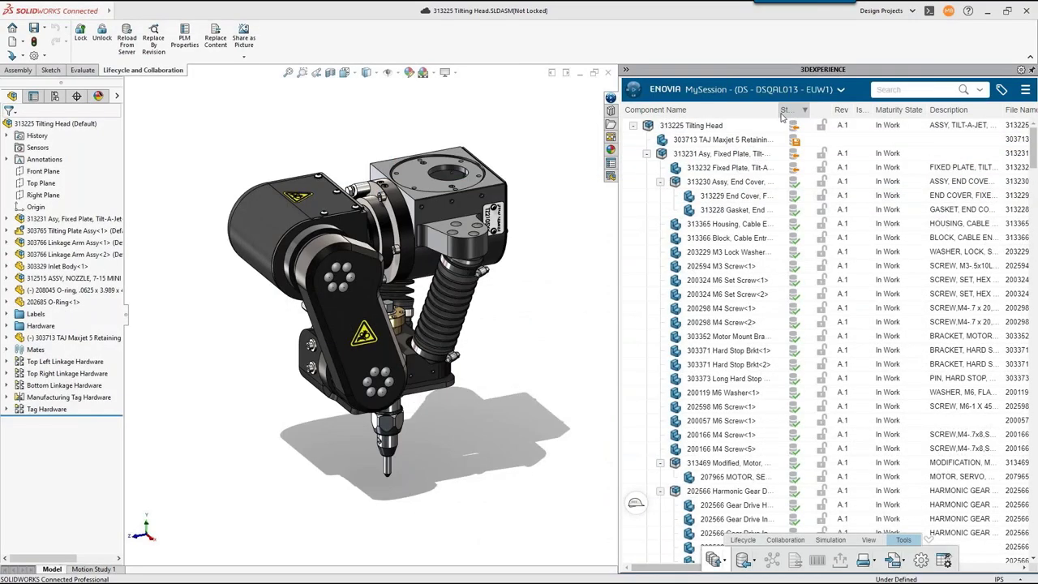
# Step: Start saving the Tilting Head assembly with options, lock the files that require it, and list only the modified files in a flat view
pyautogui.click(725, 128)
pyautogui.rightClick(726, 129)
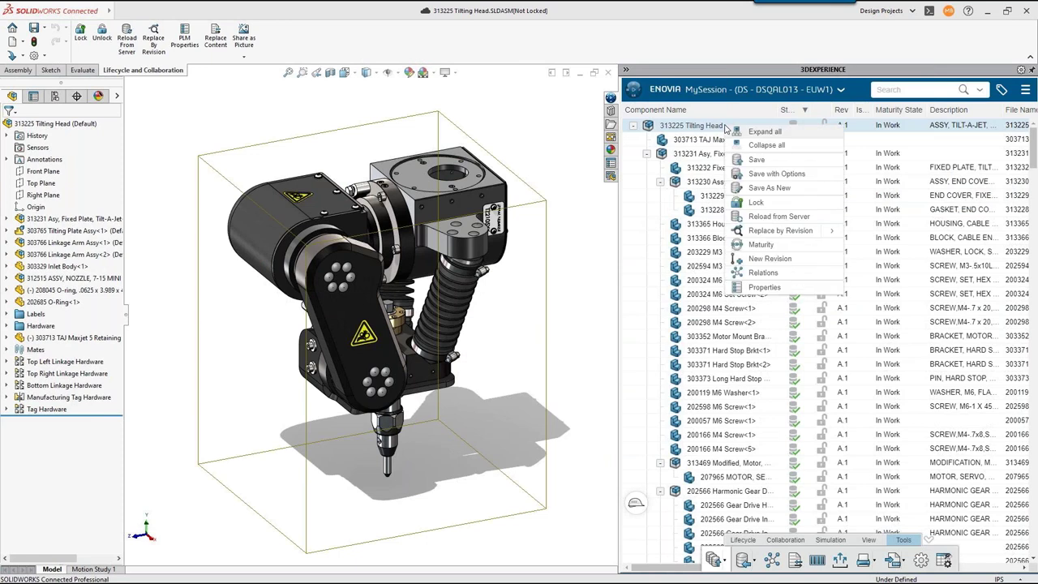
pyautogui.click(766, 175)
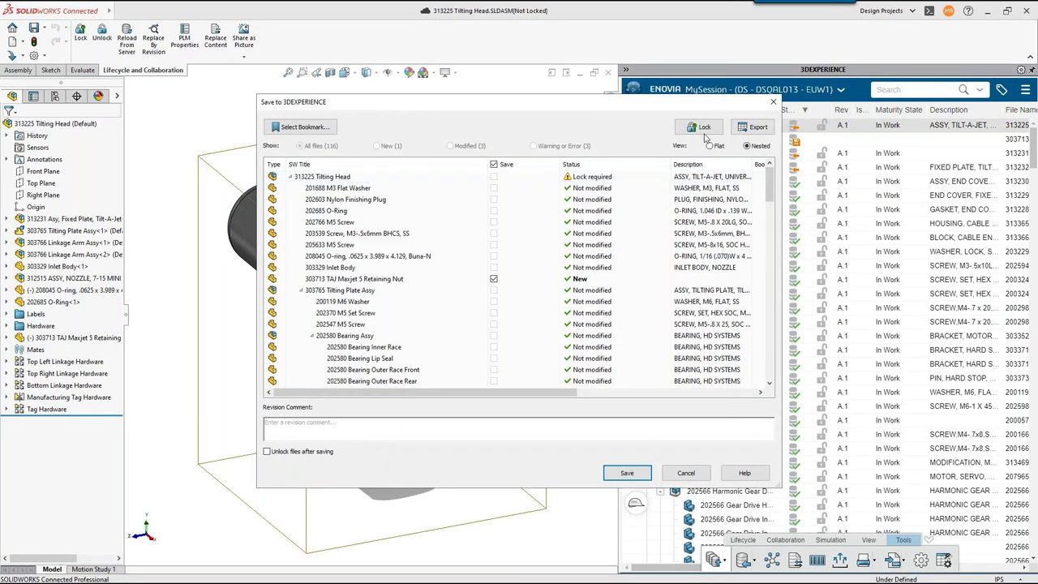
pyautogui.click(695, 128)
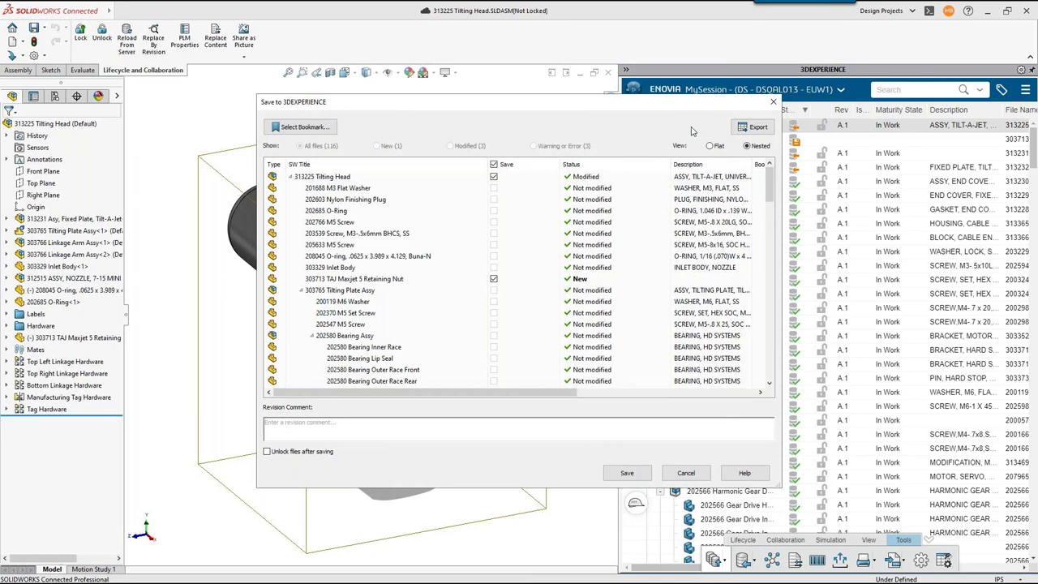
pyautogui.click(710, 146)
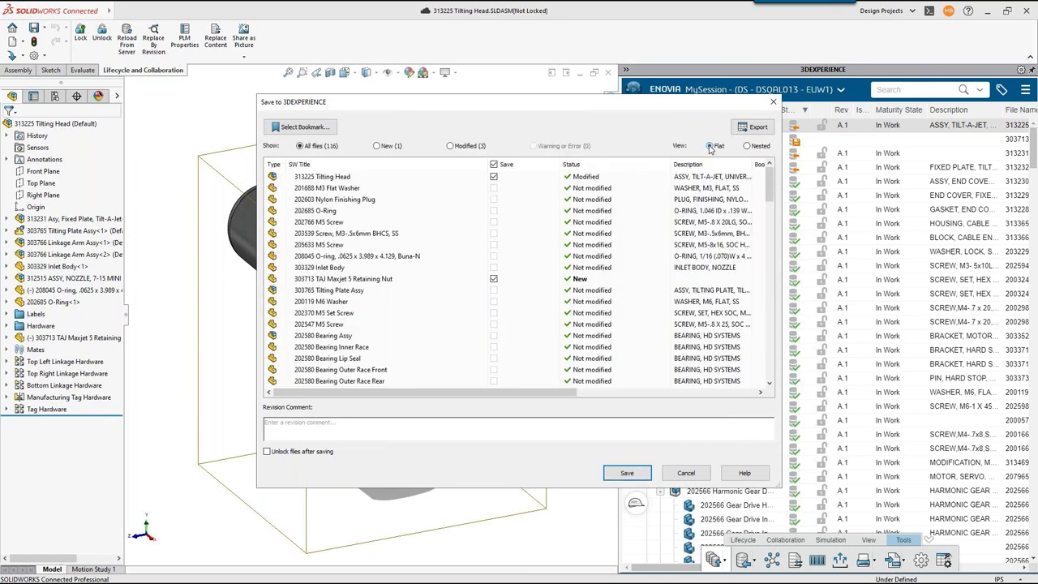
pyautogui.click(451, 147)
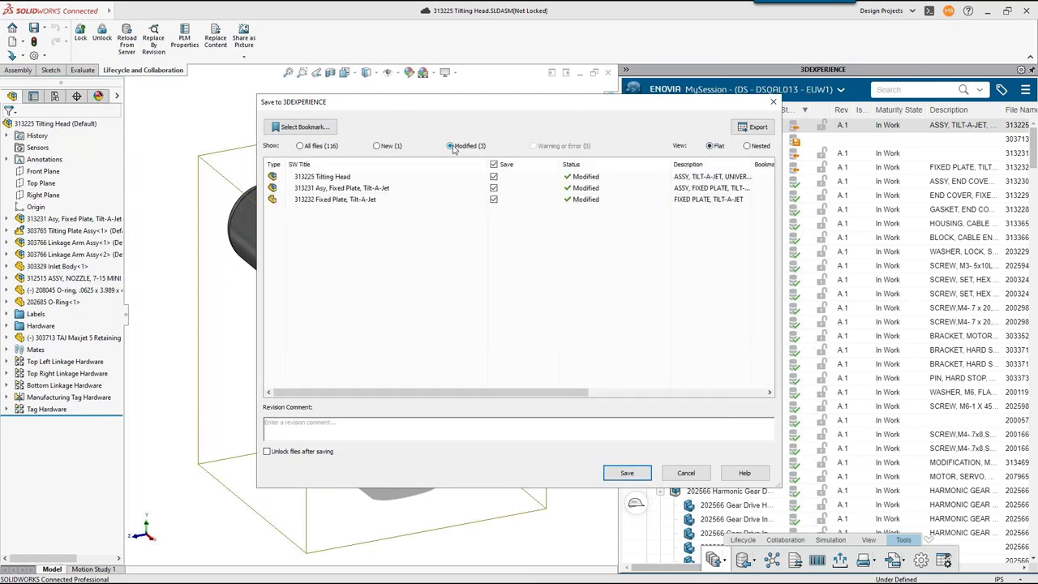
# Step: Mark all modified files for a new revision and save the Tilting Head assembly to 3DEXPERIENCE
pyautogui.moveTo(523, 398); pyautogui.dragTo(602, 403)
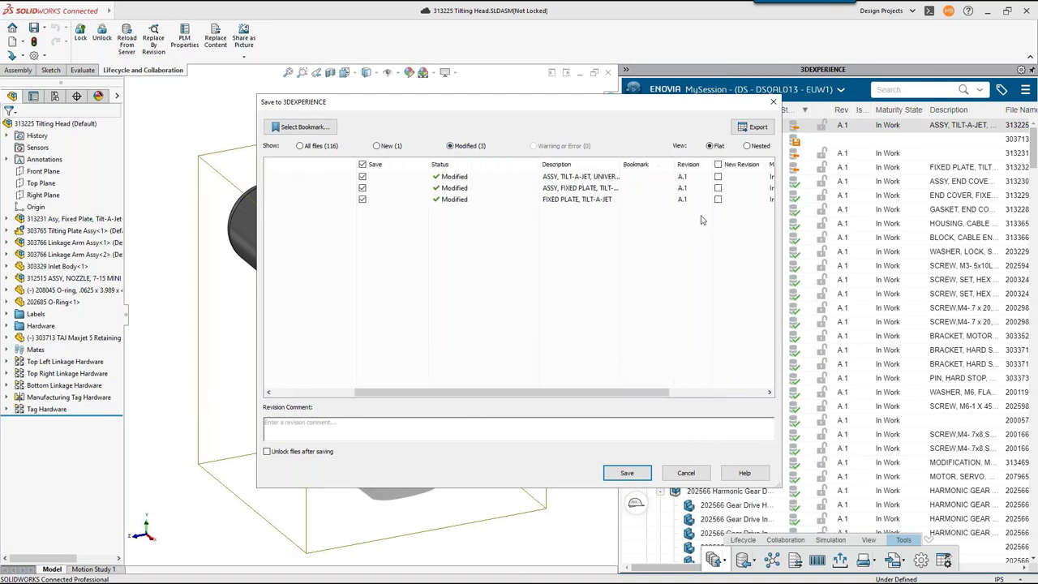
pyautogui.click(718, 165)
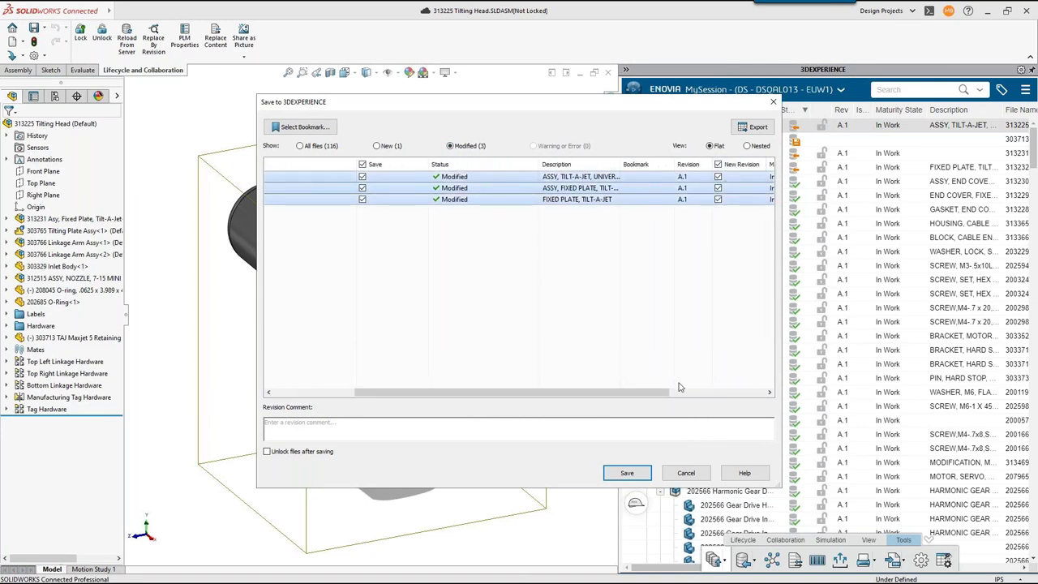
pyautogui.click(627, 473)
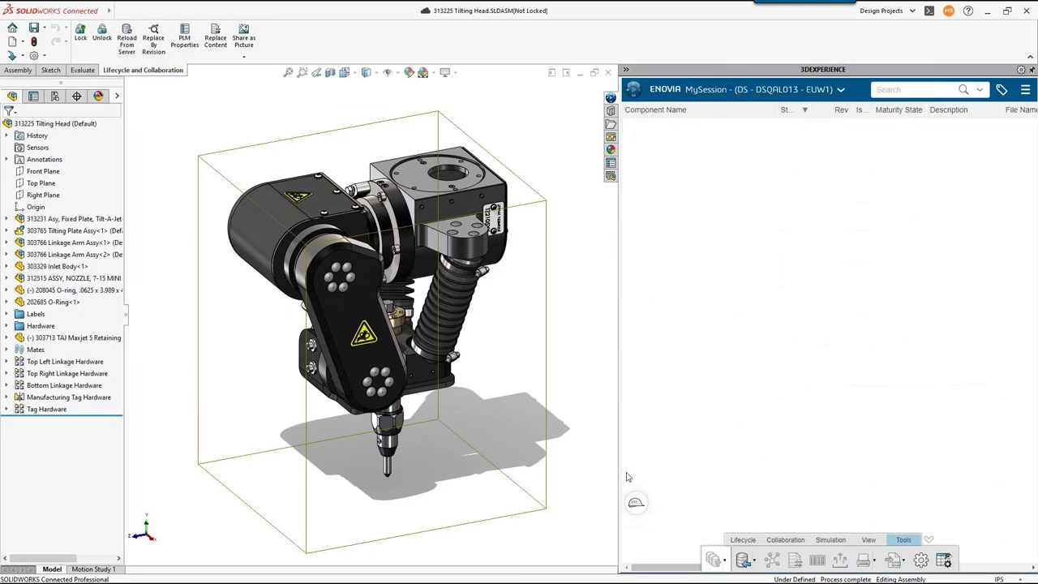
pyautogui.click(591, 434)
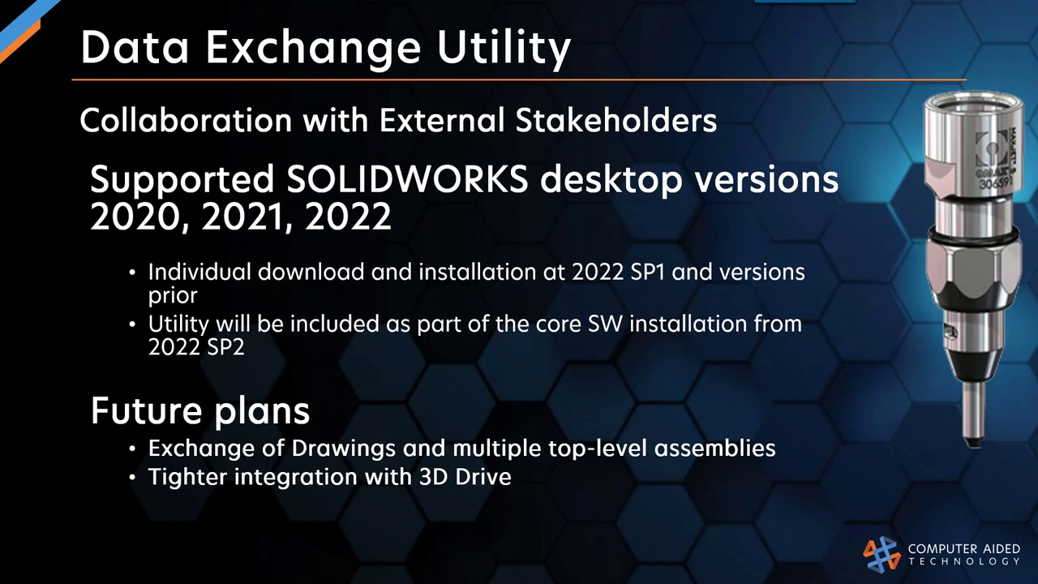
pyautogui.press('Left')
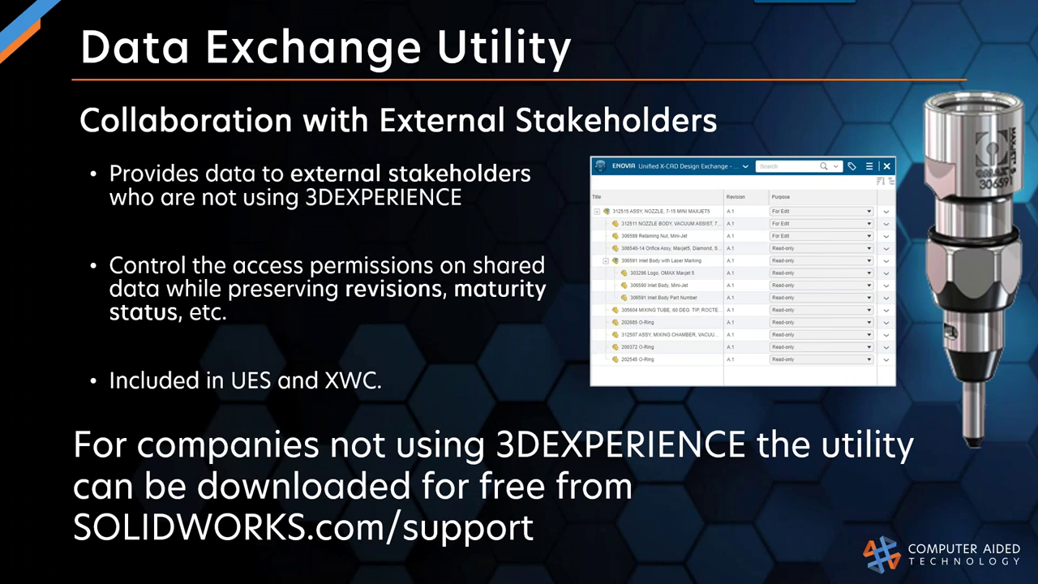
pyautogui.press('Right')
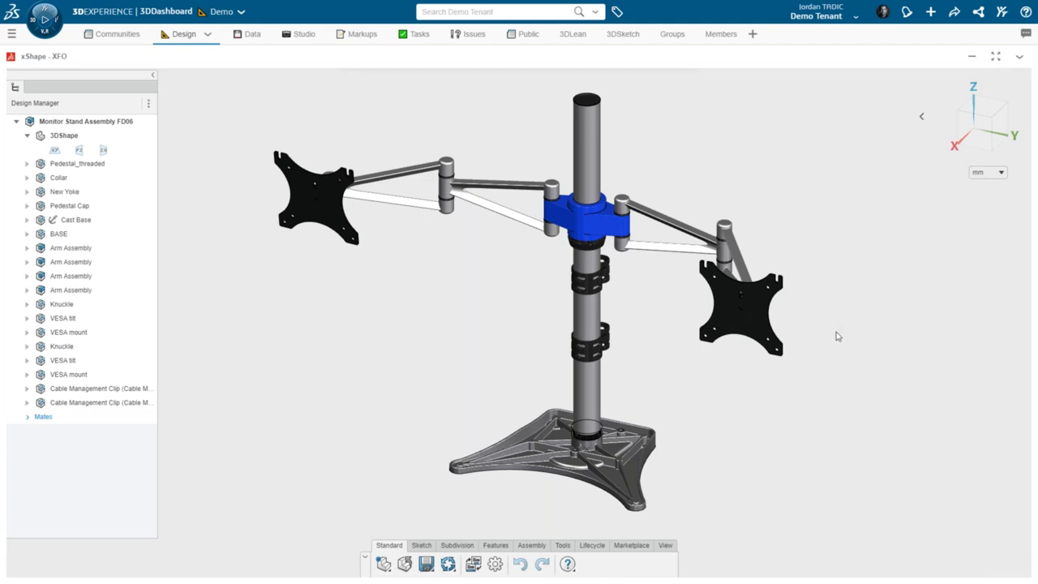
# Step: In xShape, activate the BASE component of the Monitor Stand Assembly for editing in the context of the assembly
pyautogui.moveTo(816, 365)
pyautogui.mouseDown(button='middle')
pyautogui.moveTo(848, 337)
pyautogui.moveTo(808, 350)
pyautogui.moveTo(835, 367)
pyautogui.mouseUp(button='middle')
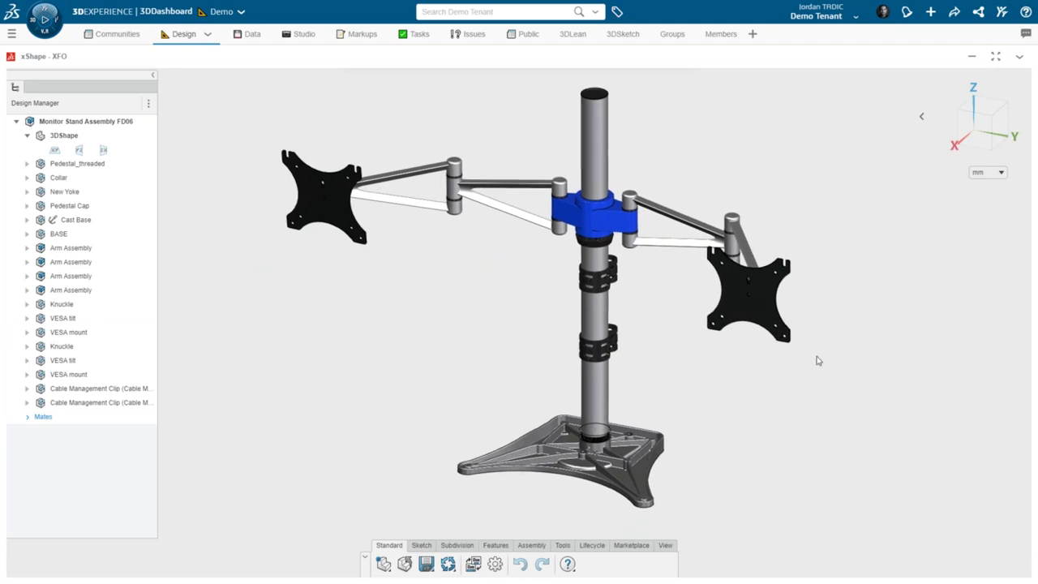
pyautogui.moveTo(679, 371); pyautogui.dragTo(667, 347, button='middle')
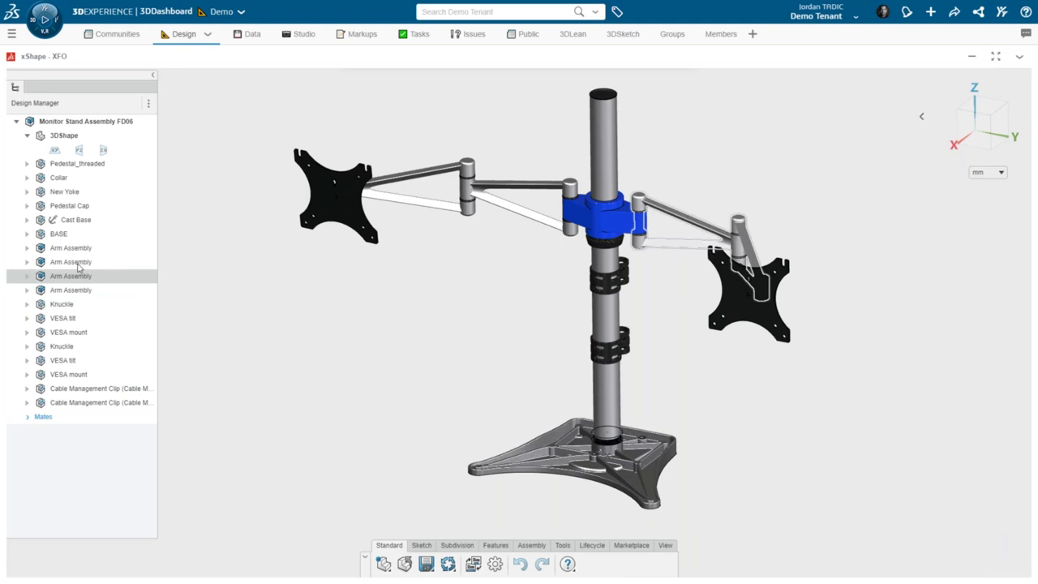
pyautogui.doubleClick(59, 235)
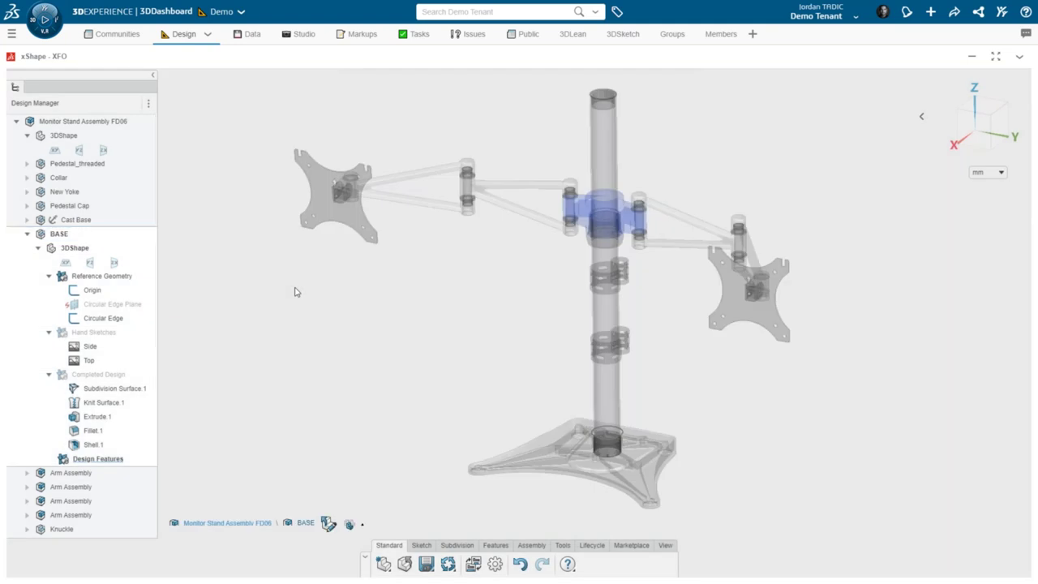
# Step: Start a subdivision Box at the origin of the BASE component, where the pedestal meets the stand
pyautogui.scroll(3, 591, 498)
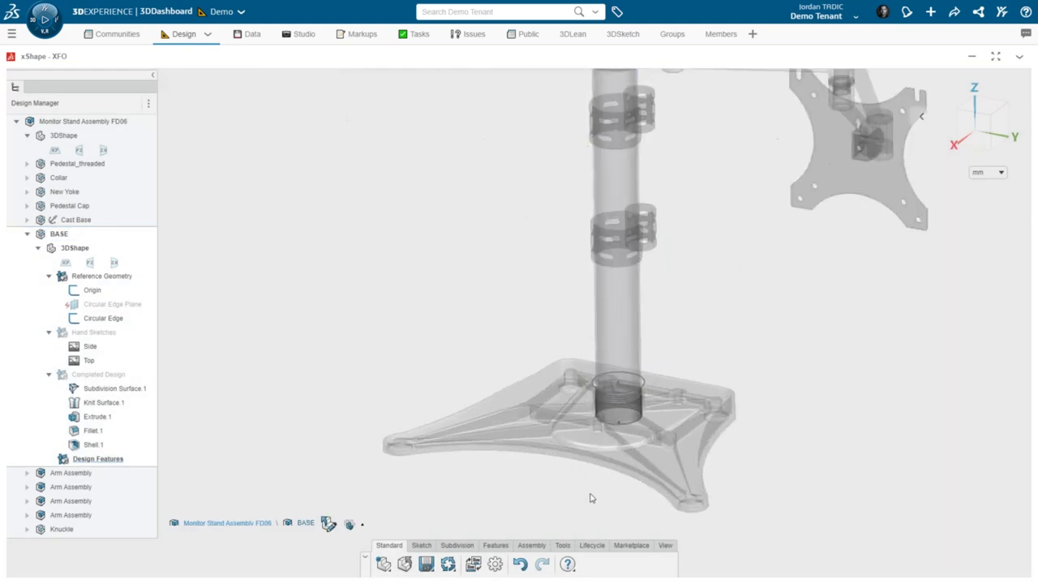
pyautogui.scroll(2, 590, 498)
pyautogui.moveTo(579, 479); pyautogui.dragTo(534, 394, button='middle')
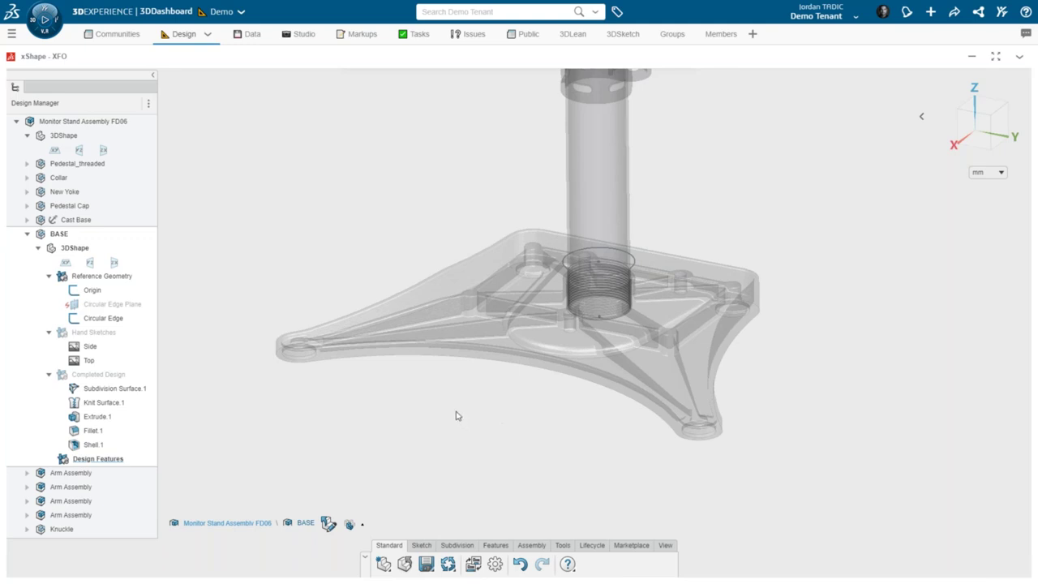
pyautogui.click(457, 545)
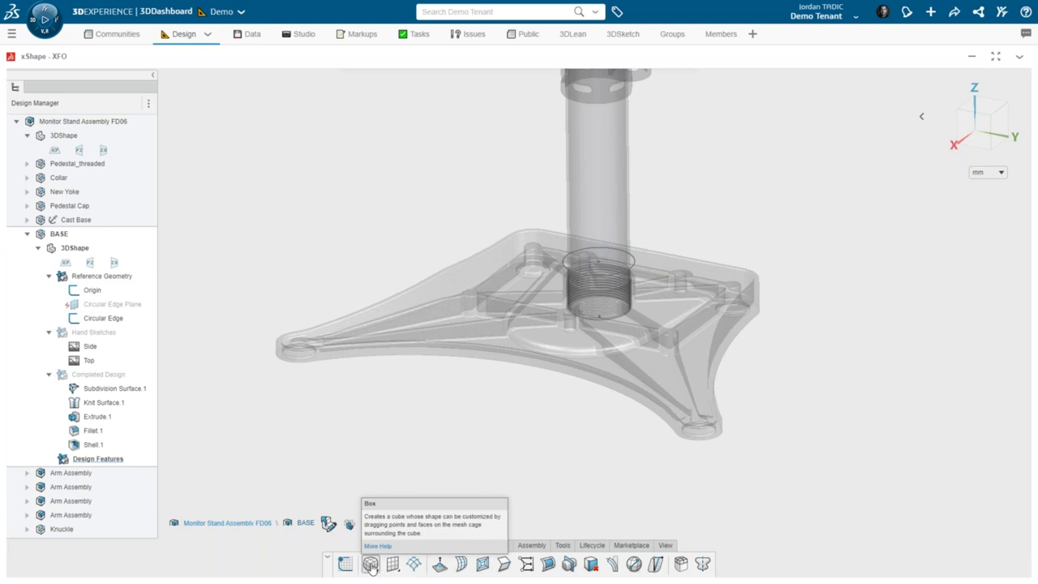
pyautogui.click(370, 565)
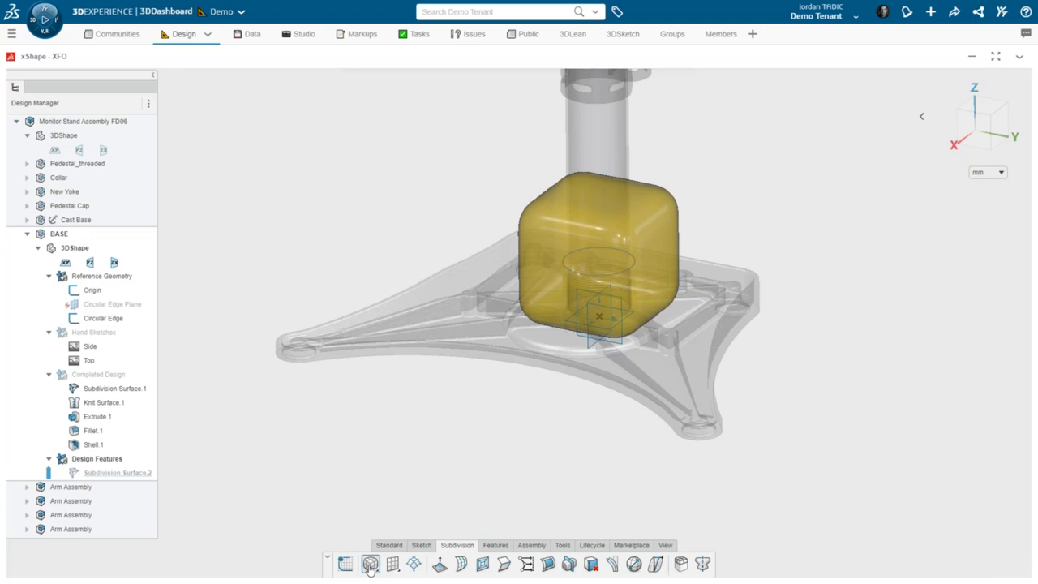
pyautogui.click(369, 566)
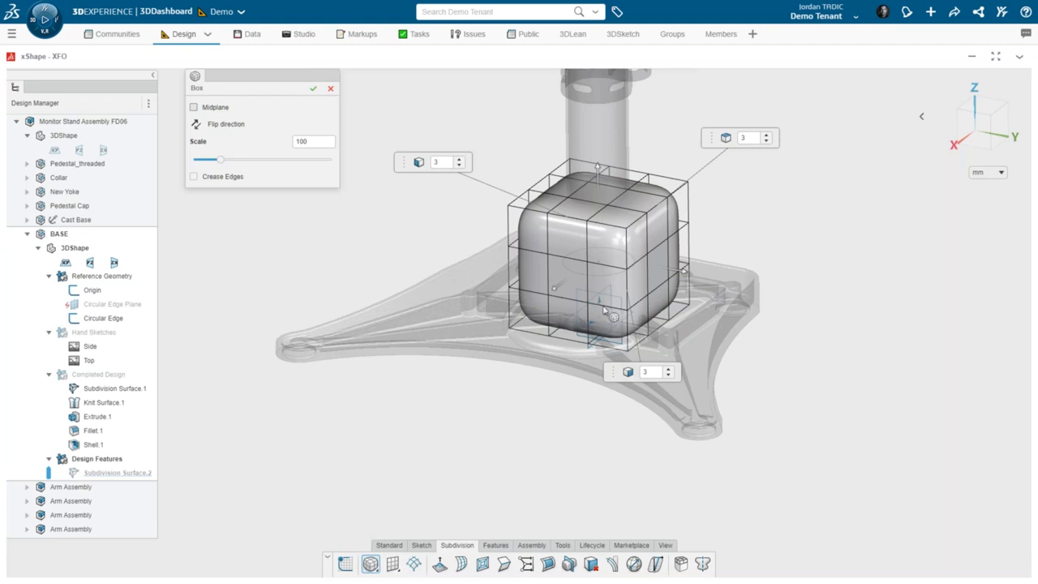
# Step: Try the Midplane option on the subdivision box and switch it back off
pyautogui.moveTo(610, 330); pyautogui.dragTo(632, 297, button='middle')
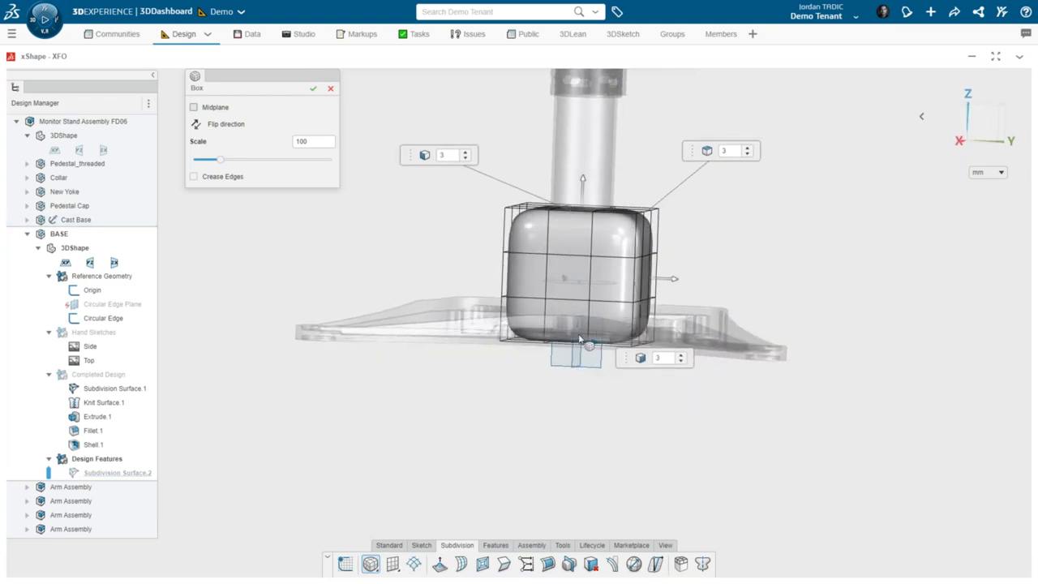
pyautogui.moveTo(578, 342); pyautogui.dragTo(454, 292, button='middle')
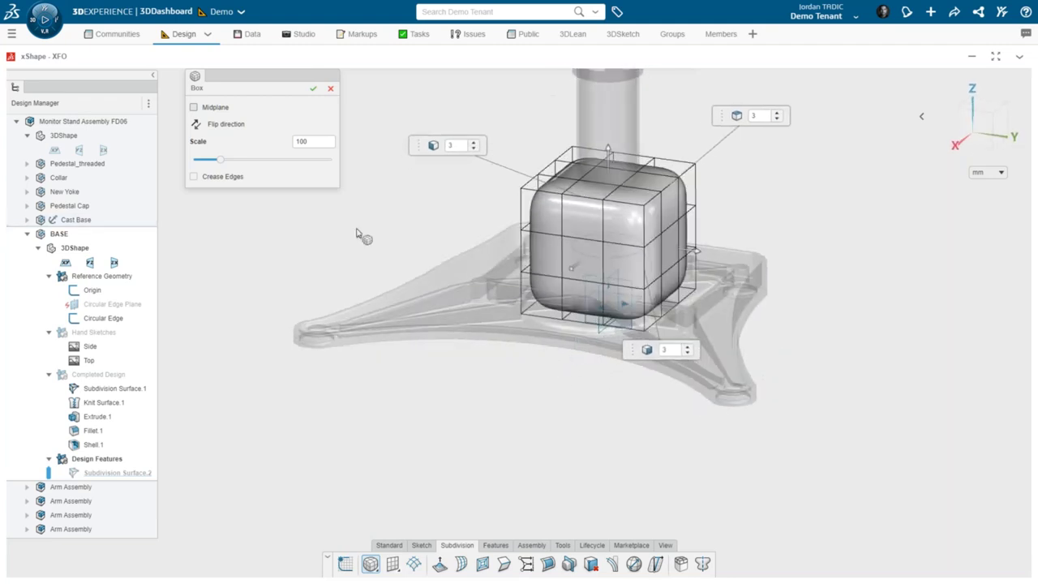
pyautogui.click(194, 108)
pyautogui.moveTo(540, 346); pyautogui.dragTo(614, 284, button='middle')
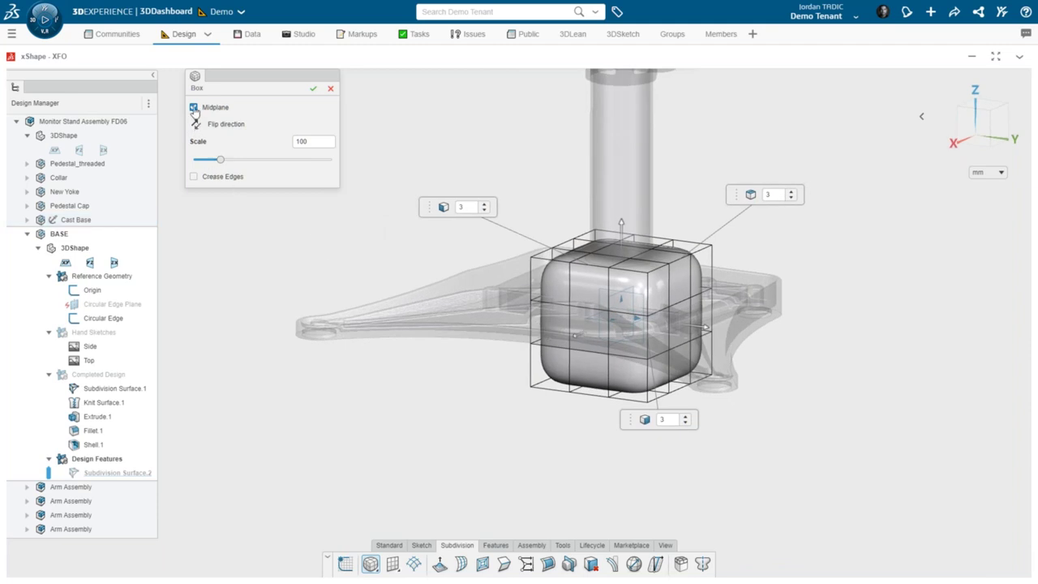
pyautogui.click(194, 109)
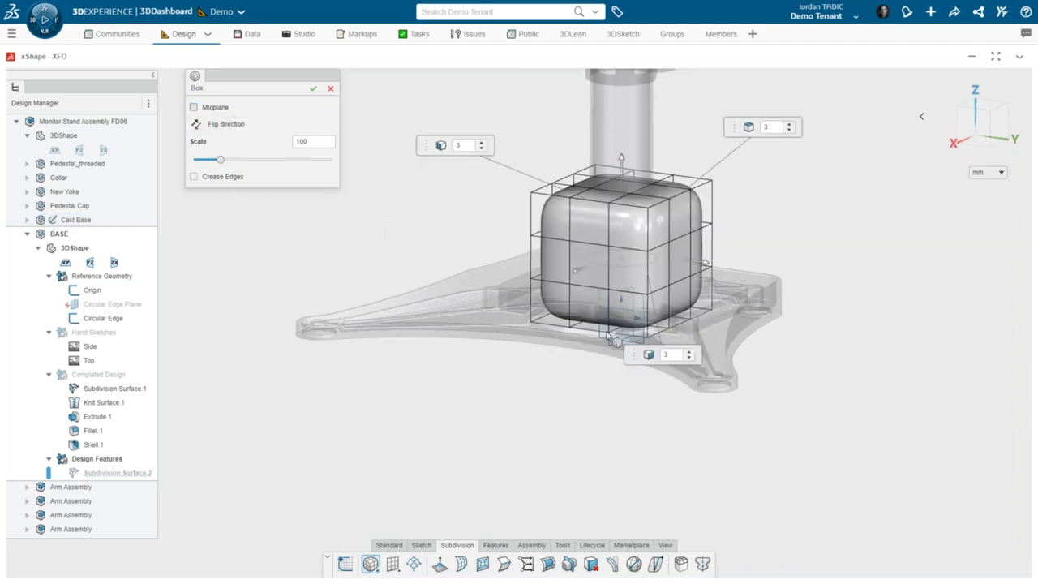
pyautogui.moveTo(608, 320); pyautogui.dragTo(634, 337, button='middle')
# Step: Divide the box's mesh into 4 by 4 horizontal segments and 1 vertical segment, complete the box and clear the selection
pyautogui.scroll(4, 645, 215)
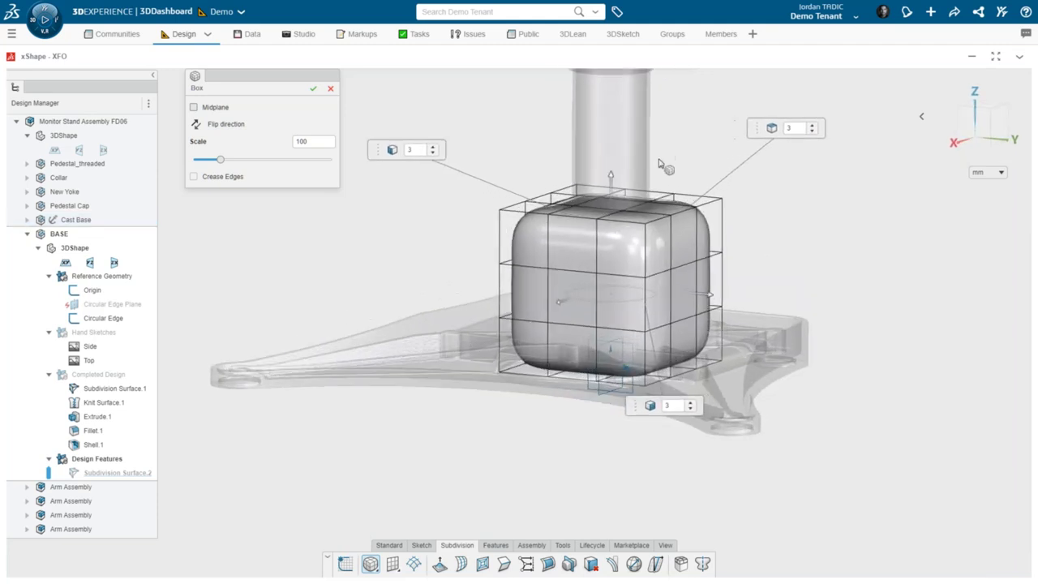
pyautogui.click(385, 162)
pyautogui.click(397, 159)
pyautogui.click(820, 133)
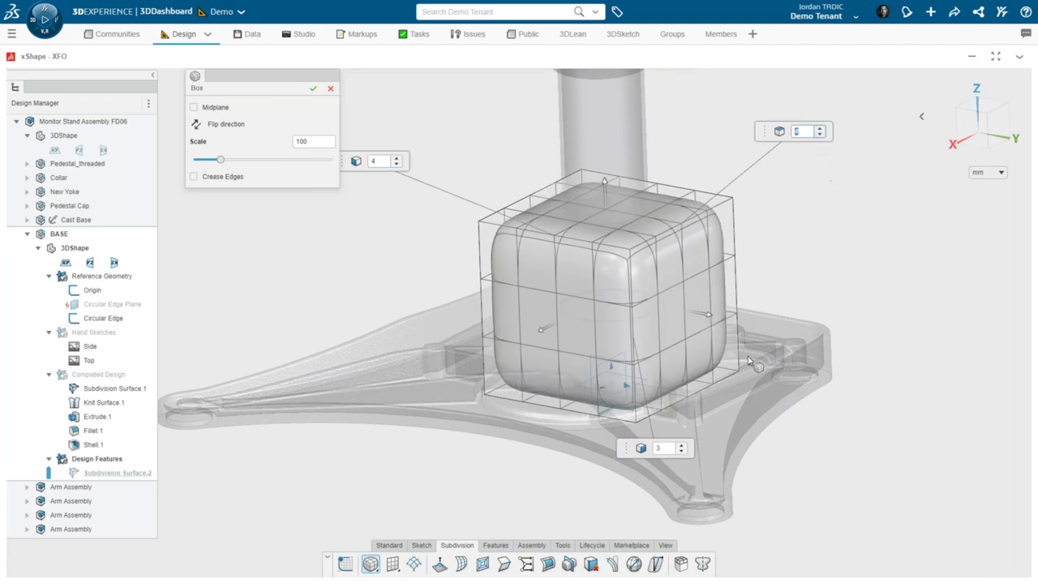
pyautogui.click(682, 451)
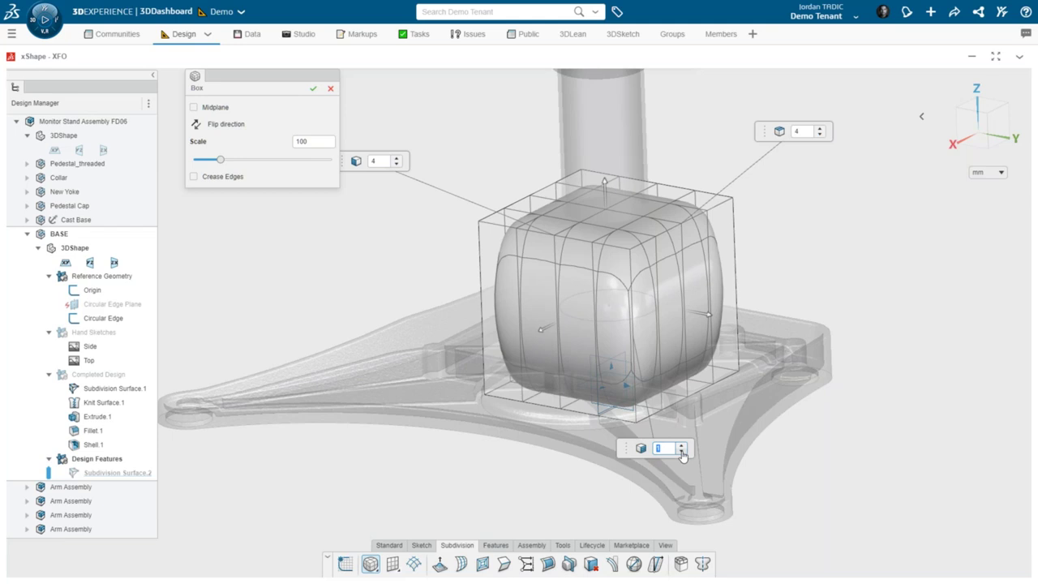
pyautogui.click(313, 94)
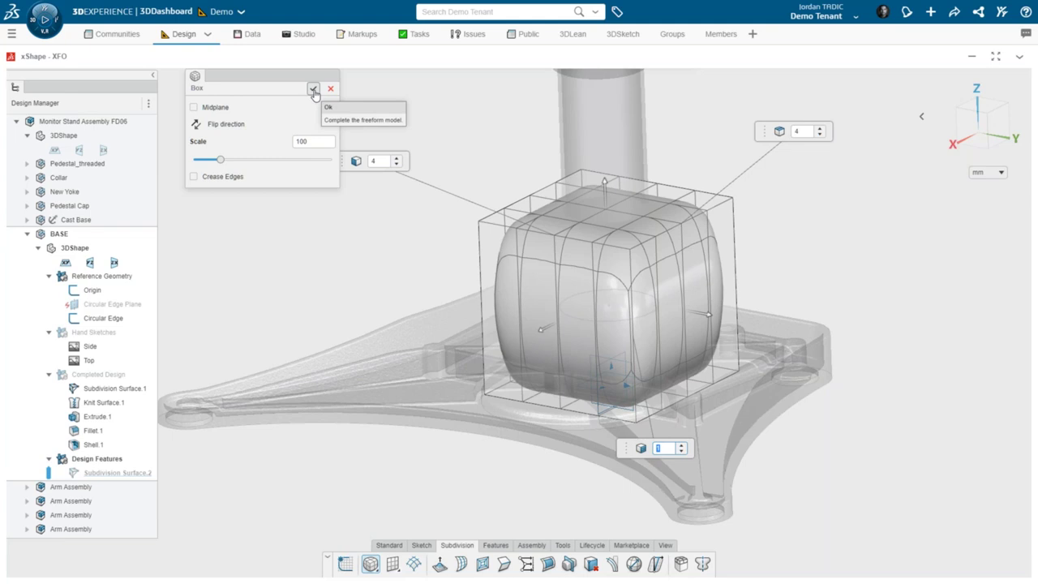
pyautogui.click(314, 90)
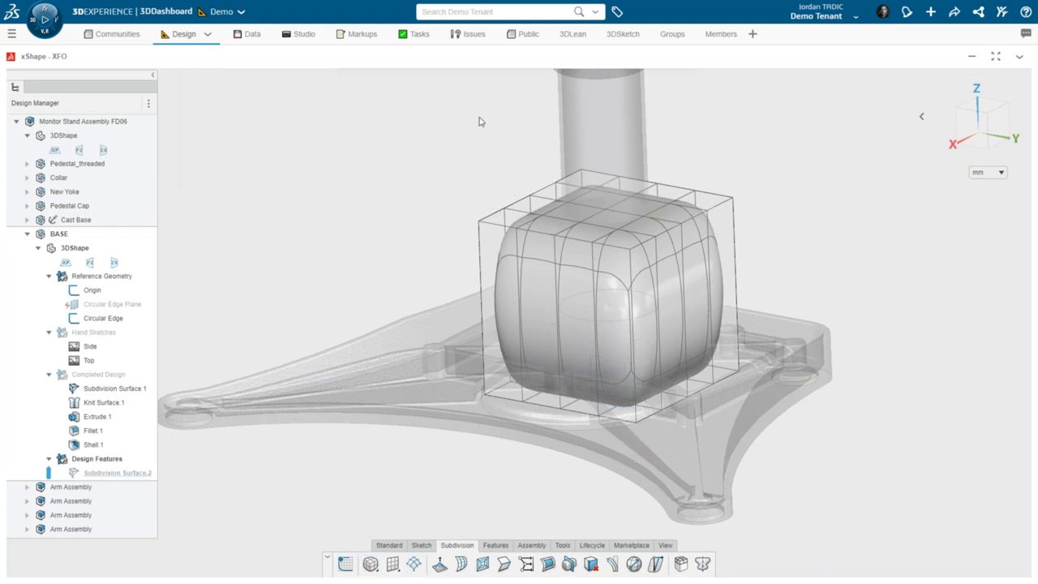
pyautogui.click(436, 167)
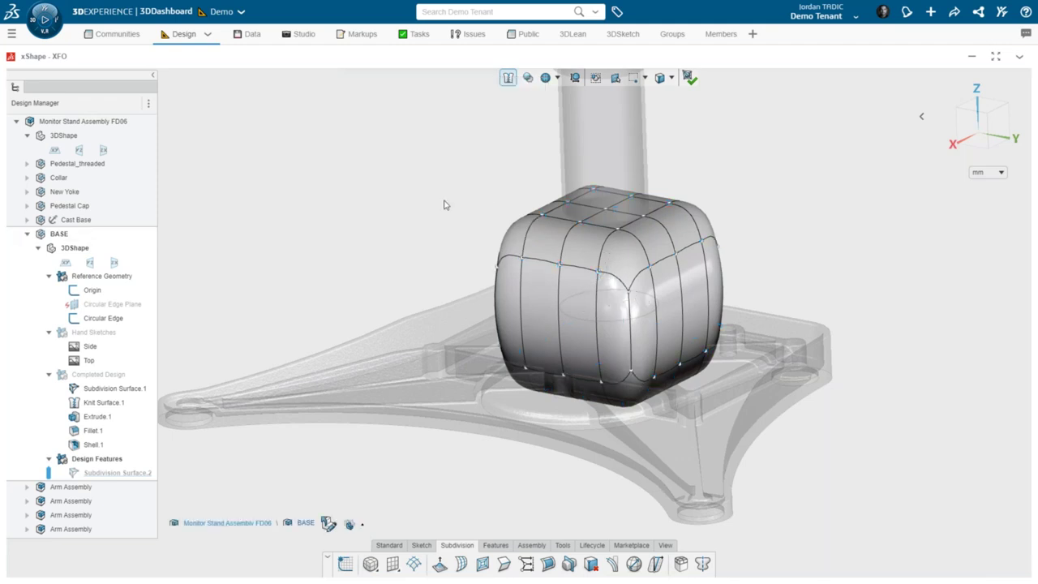
# Step: Limit selection to faces and crease the edges of all the faces on the underside of the subdivision box
pyautogui.hotkey('ctrl', '1')
pyautogui.scroll(3, 569, 436)
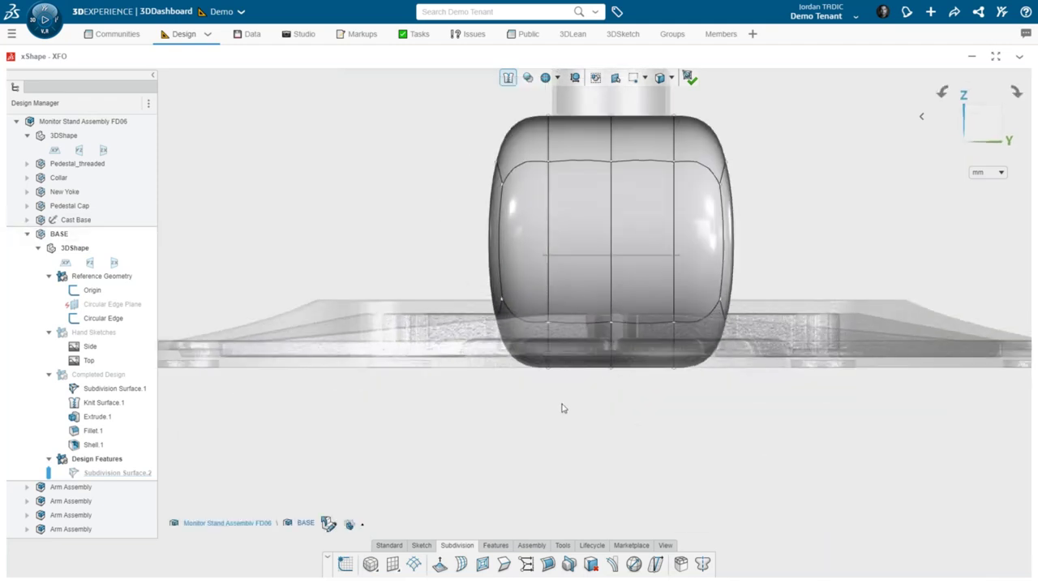
pyautogui.click(661, 78)
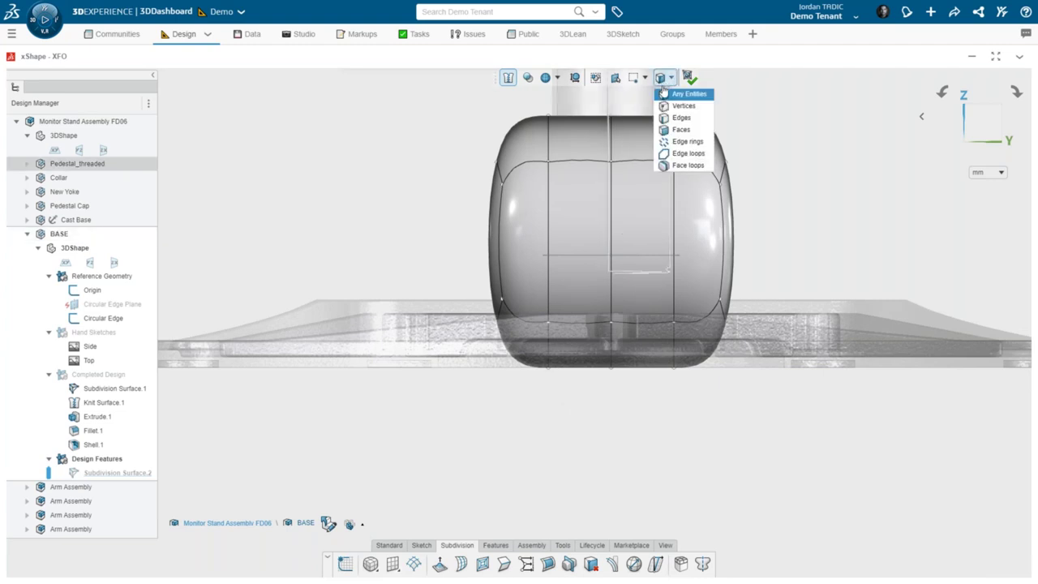
pyautogui.click(681, 129)
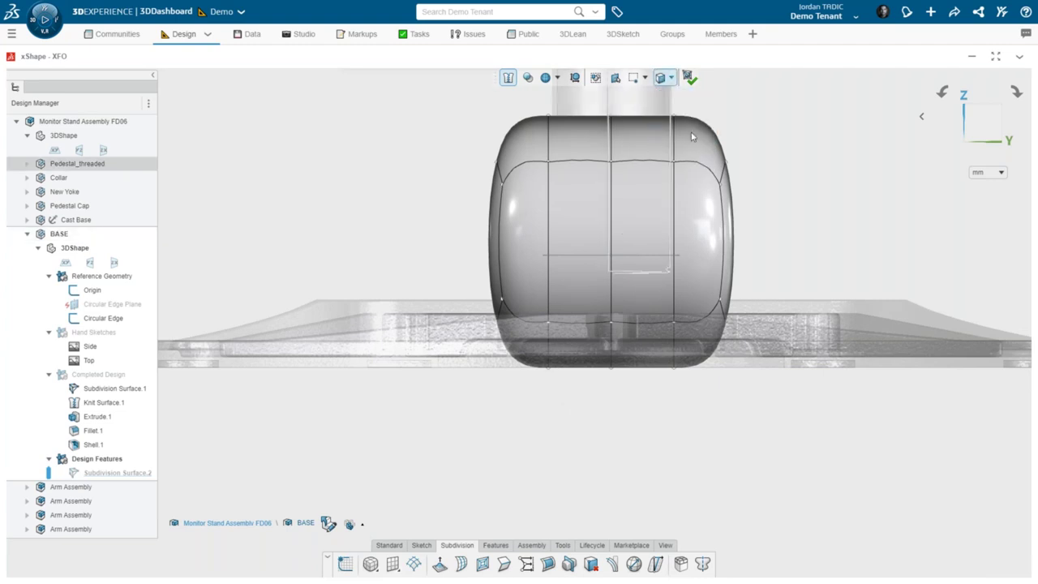
pyautogui.moveTo(370, 435); pyautogui.dragTo(800, 279)
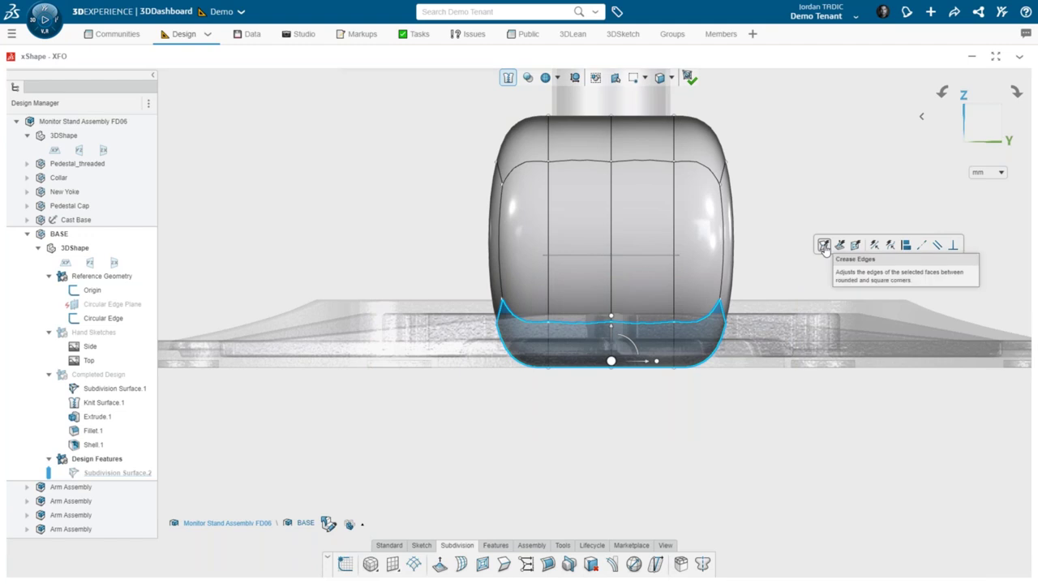
pyautogui.click(824, 246)
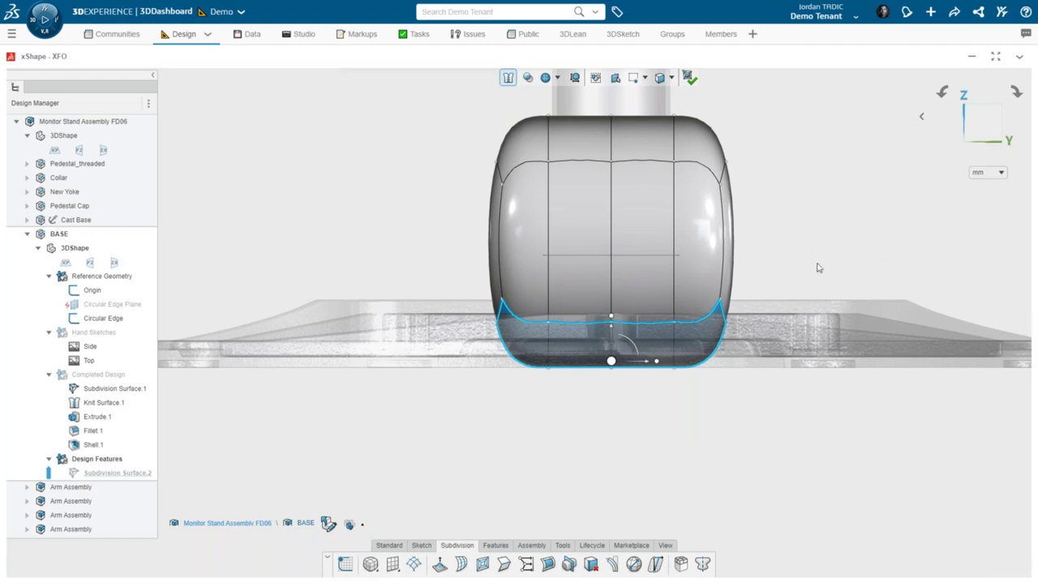
pyautogui.click(798, 437)
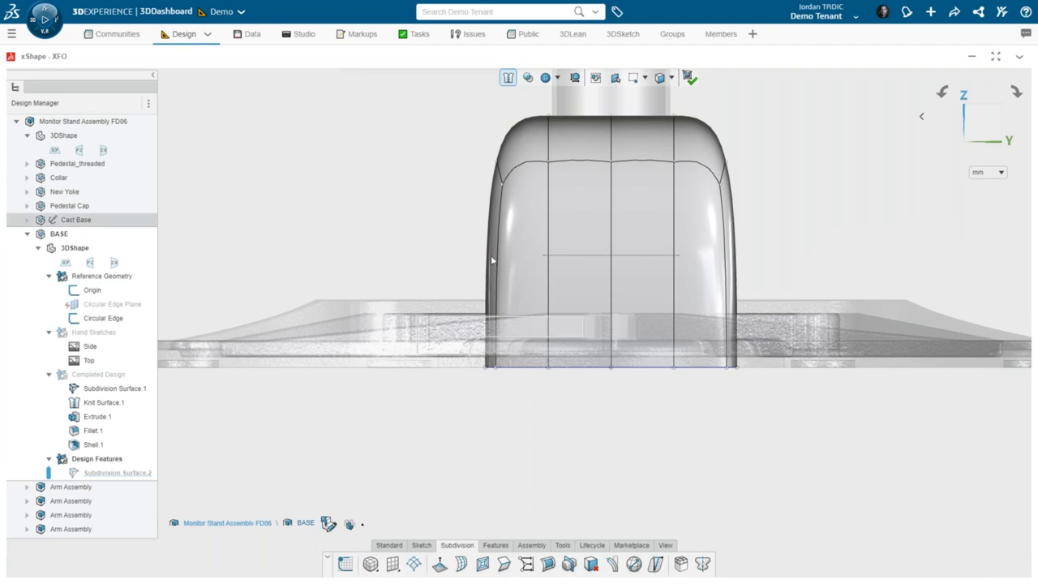
# Step: Inspect the creased lower rim of the box all around and reset the selection filter to Any Entities
pyautogui.moveTo(707, 329); pyautogui.dragTo(679, 344, button='middle')
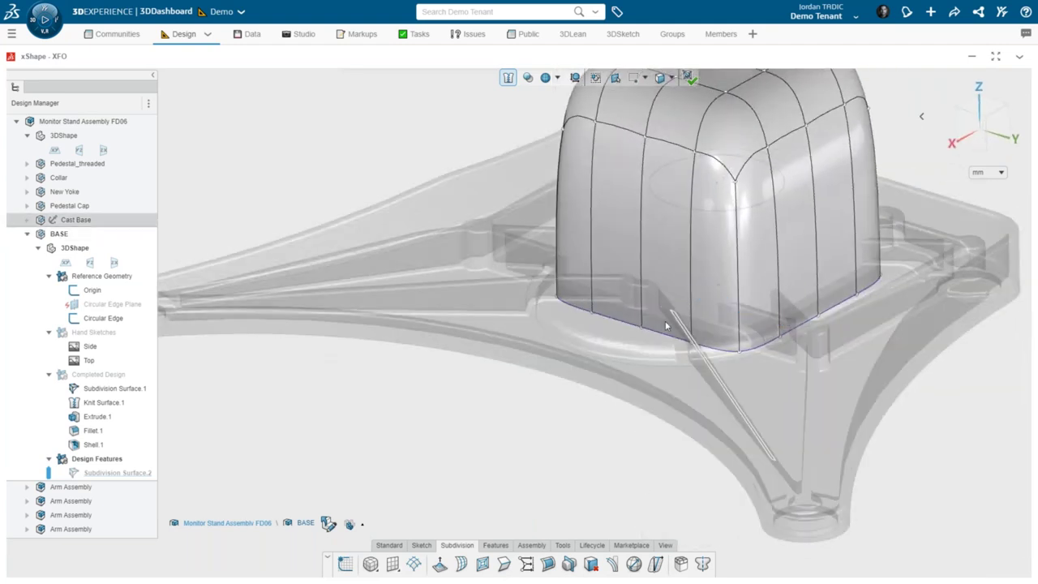
pyautogui.scroll(5, 690, 326)
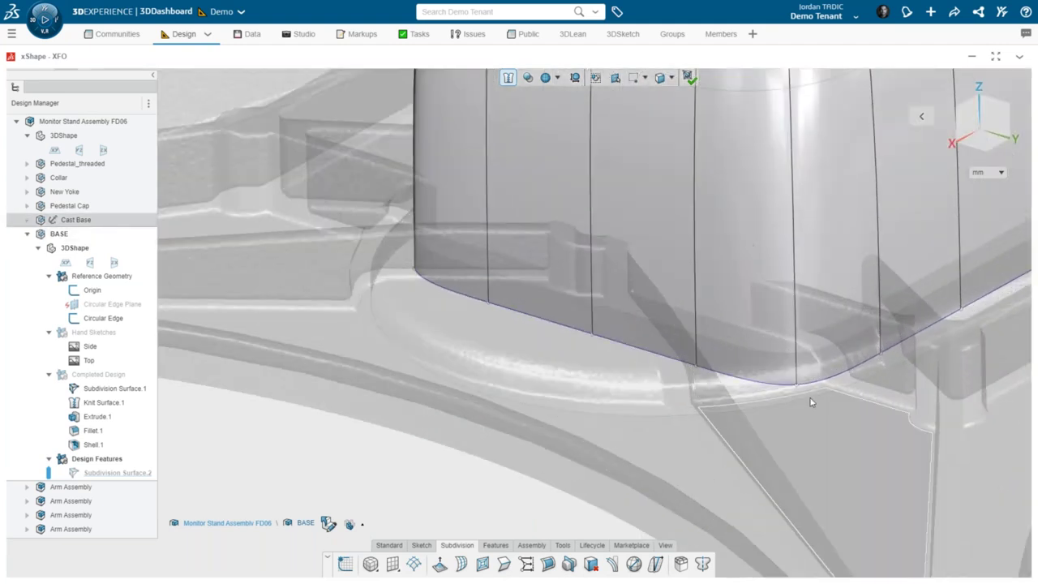
pyautogui.scroll(-3, 809, 397)
pyautogui.moveTo(921, 355); pyautogui.dragTo(733, 312, button='middle')
pyautogui.scroll(2, 504, 277)
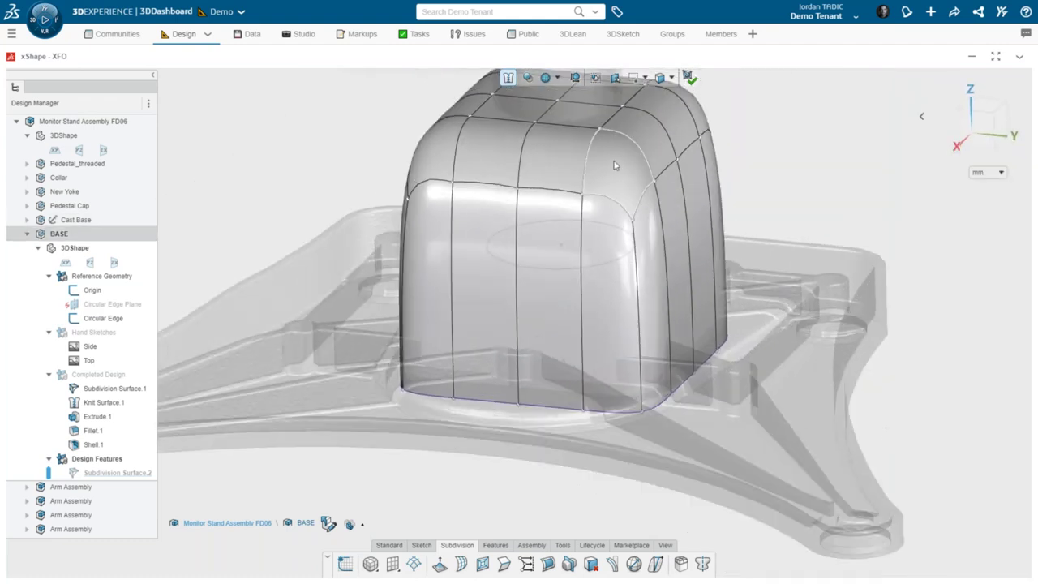
pyautogui.keyDown('ctrl'); pyautogui.moveTo(650, 230); pyautogui.dragTo(698, 273, button='middle'); pyautogui.keyUp('ctrl')
pyautogui.keyDown('shift'); pyautogui.moveTo(647, 251); pyautogui.dragTo(649, 280, button='middle'); pyautogui.keyUp('shift')
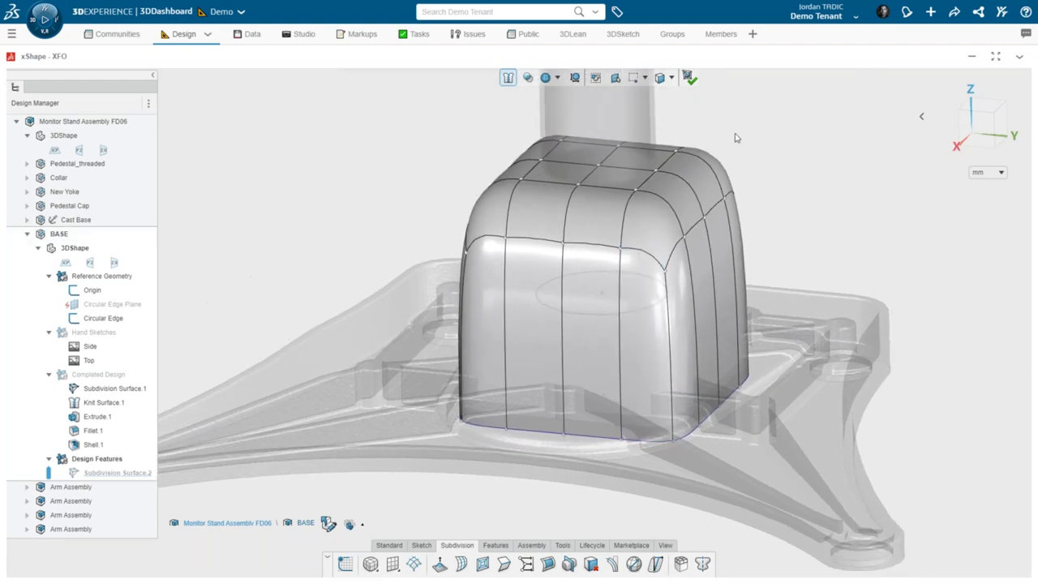
pyautogui.click(670, 78)
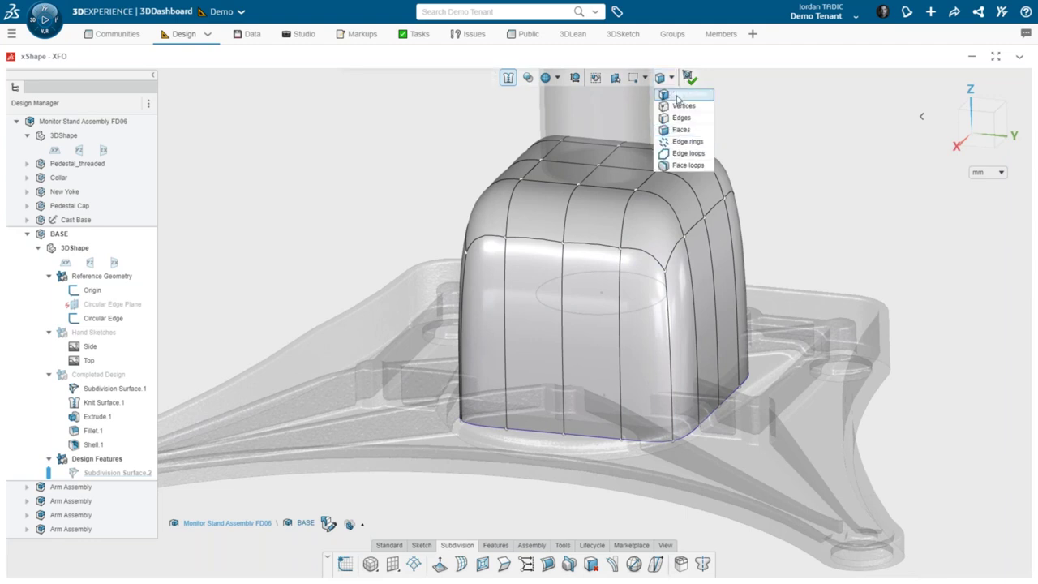
pyautogui.click(684, 94)
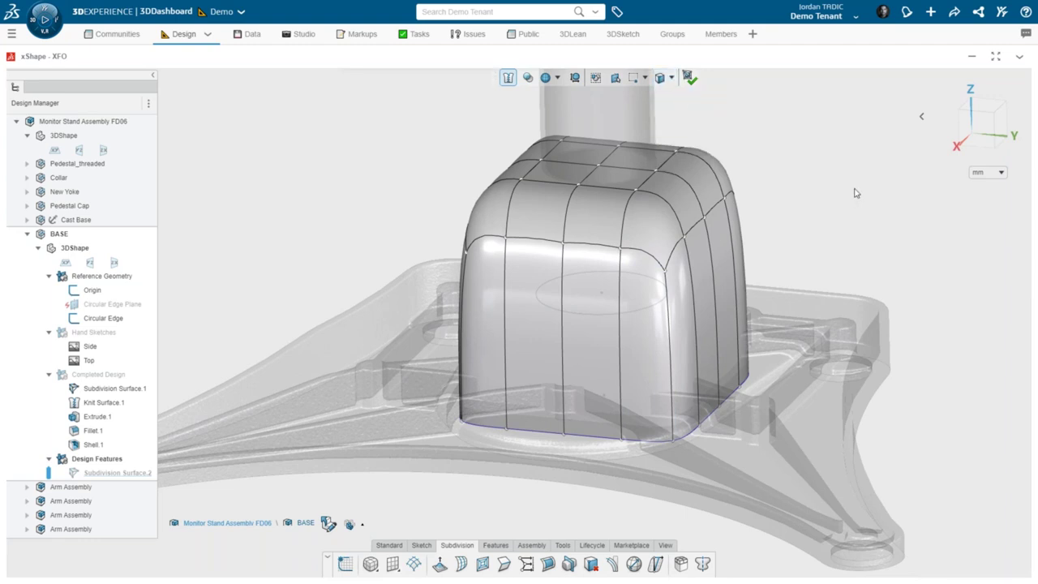
# Step: Examine the rounded upper corners and side profile of the box in the front view and in 3D
pyautogui.hotkey('ctrl', '1')
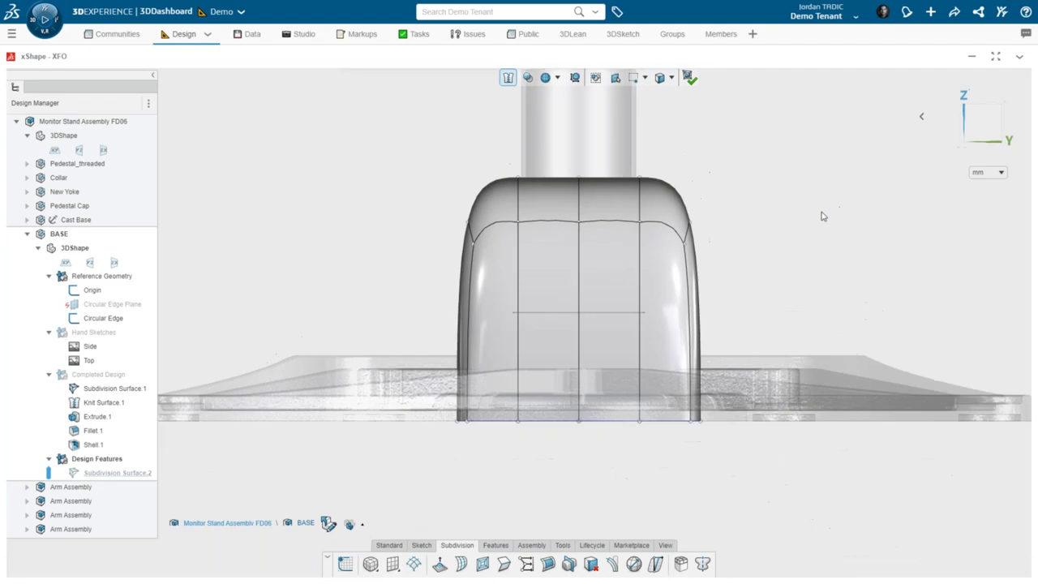
pyautogui.scroll(2, 656, 206)
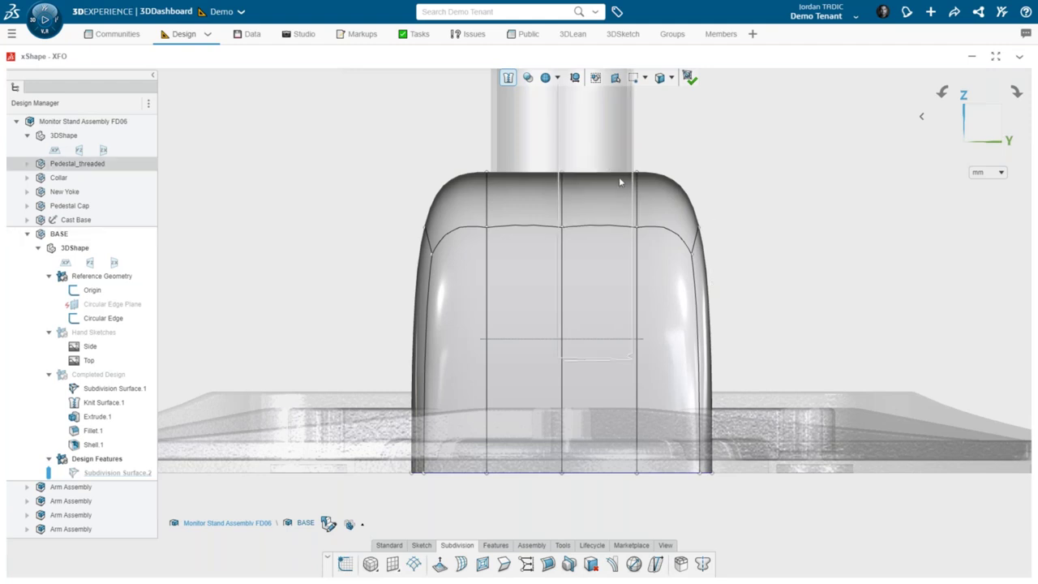
pyautogui.scroll(5, 640, 181)
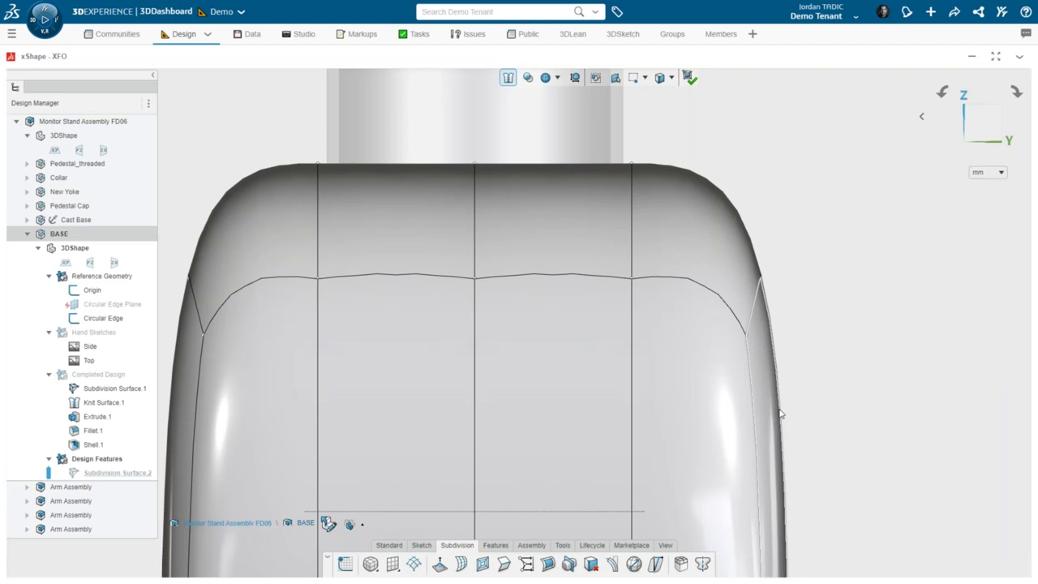
pyautogui.scroll(-2, 773, 359)
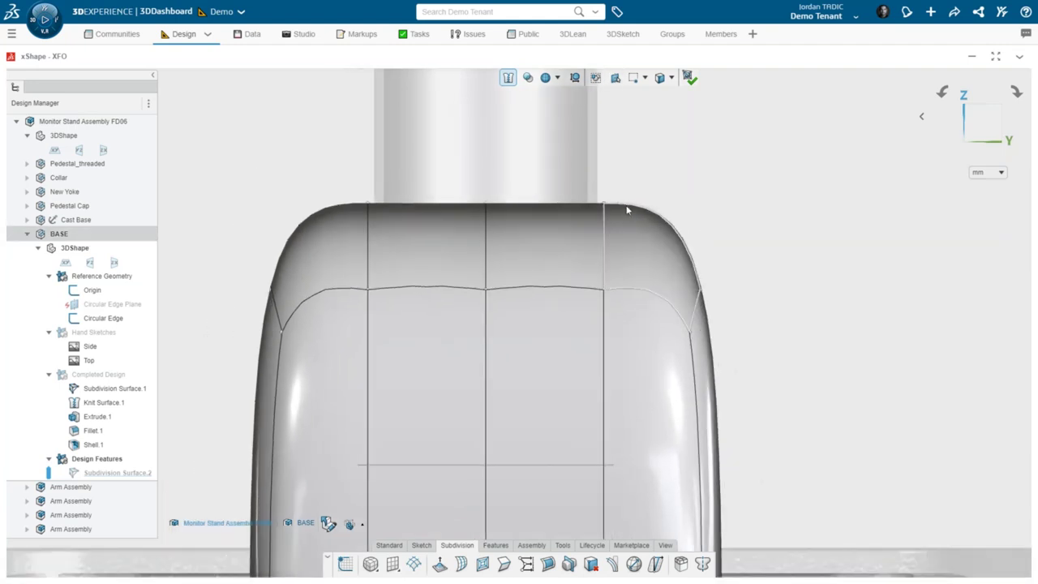
pyautogui.scroll(-4, 730, 434)
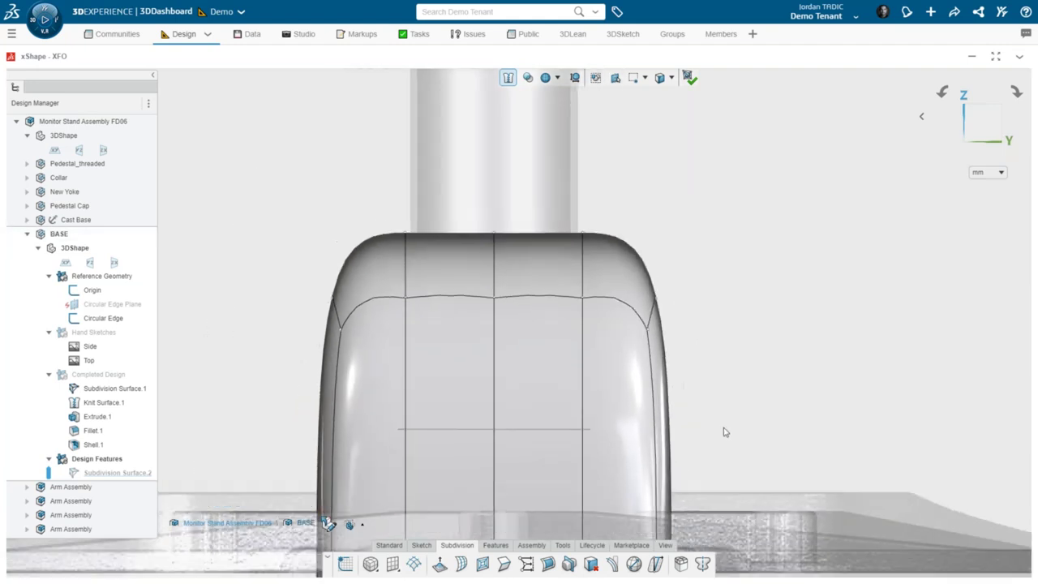
pyautogui.keyDown('ctrl'); pyautogui.moveTo(697, 422); pyautogui.dragTo(795, 343, button='middle'); pyautogui.keyUp('ctrl')
pyautogui.moveTo(709, 320); pyautogui.dragTo(633, 300, button='middle')
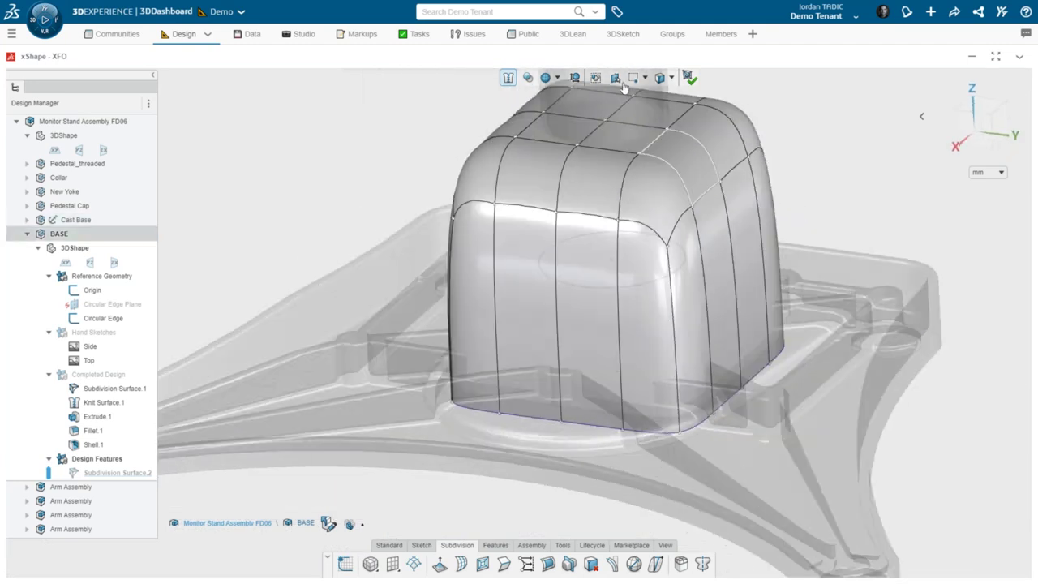
# Step: View the box as its control cage only, and switch the display to cage and surface together
pyautogui.click(555, 78)
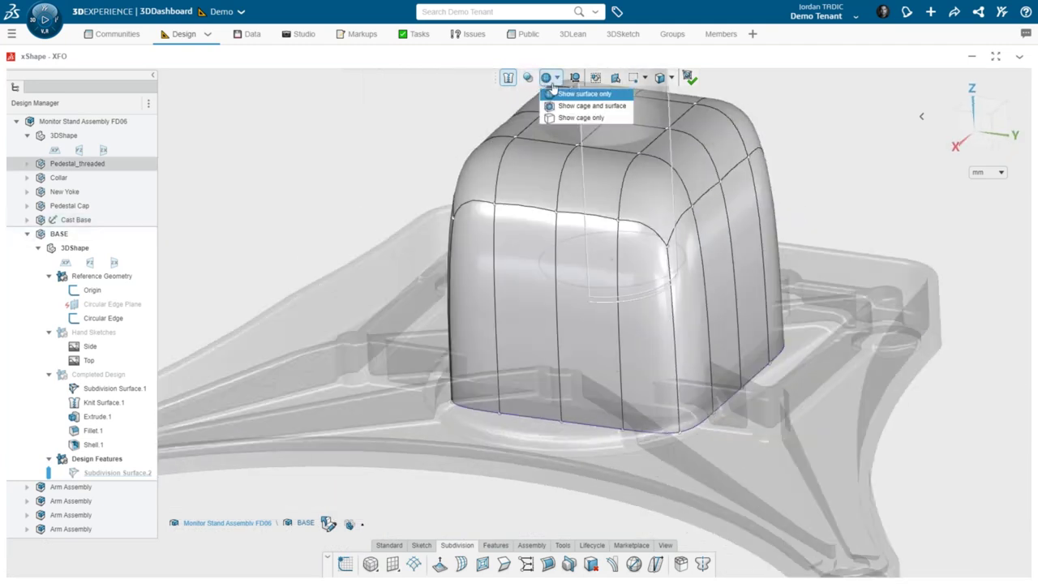
pyautogui.click(571, 119)
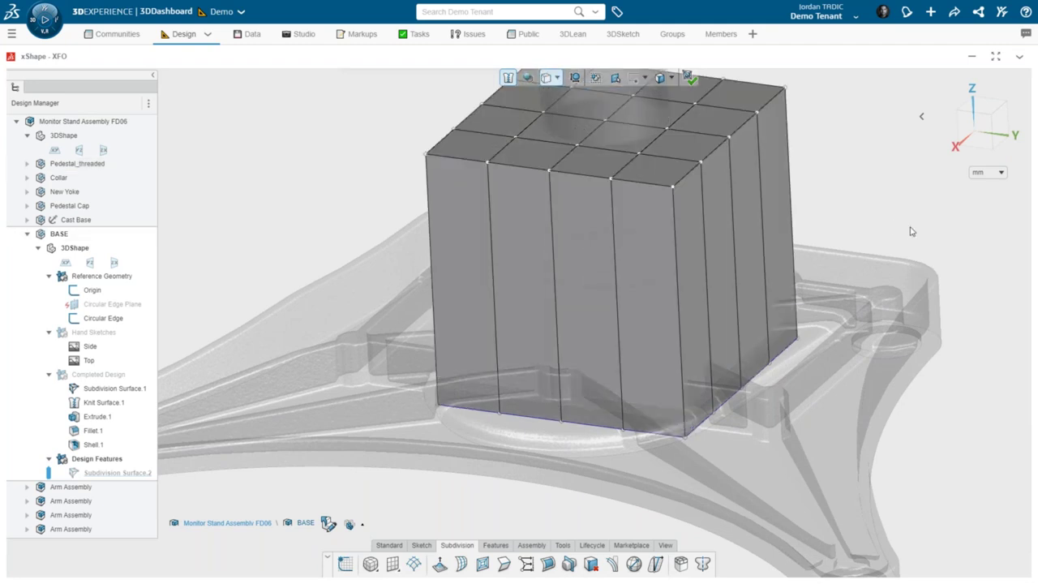
pyautogui.moveTo(886, 239); pyautogui.dragTo(623, 232, button='middle')
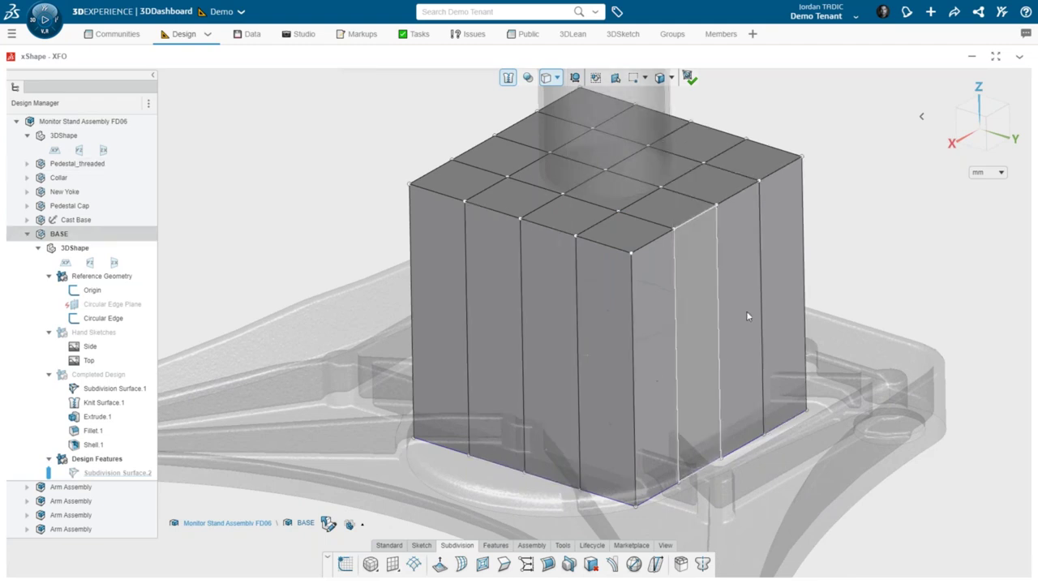
pyautogui.click(554, 79)
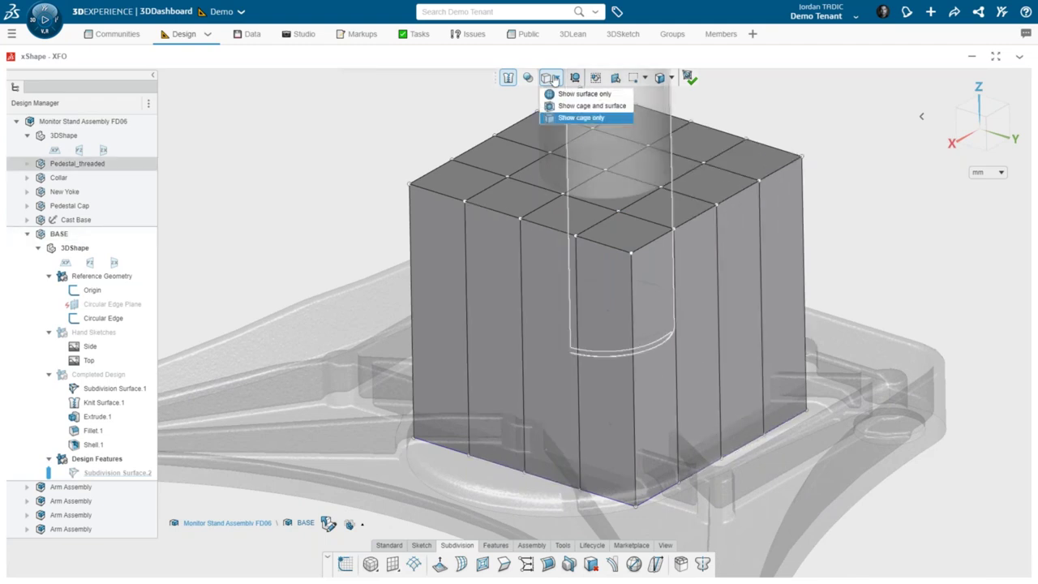
pyautogui.click(577, 111)
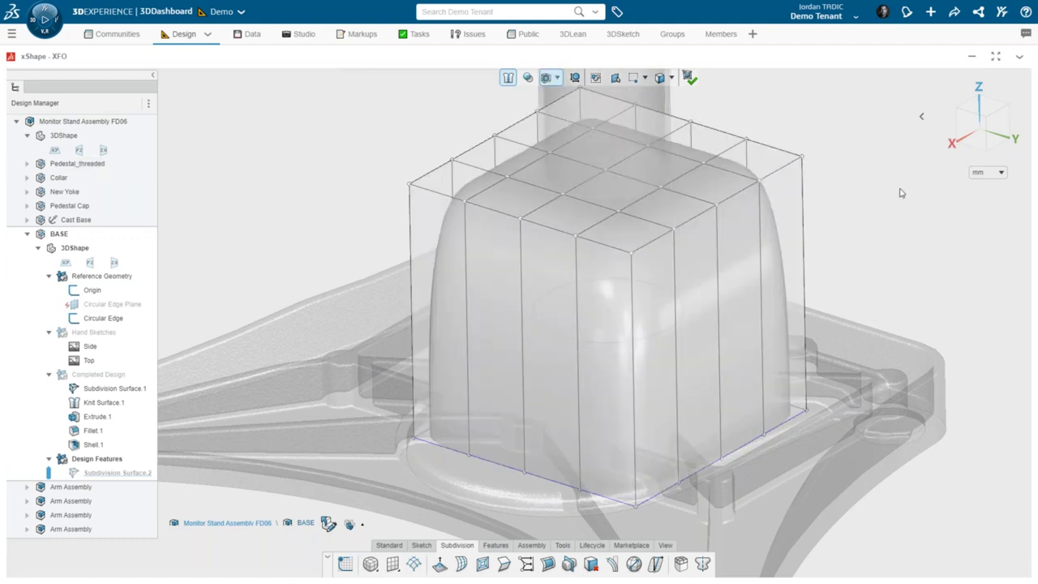
# Step: In the front view, select the cage's vertical corner edge and the two adjoining top edges to compare them with the surface
pyautogui.hotkey('ctrl', '1')
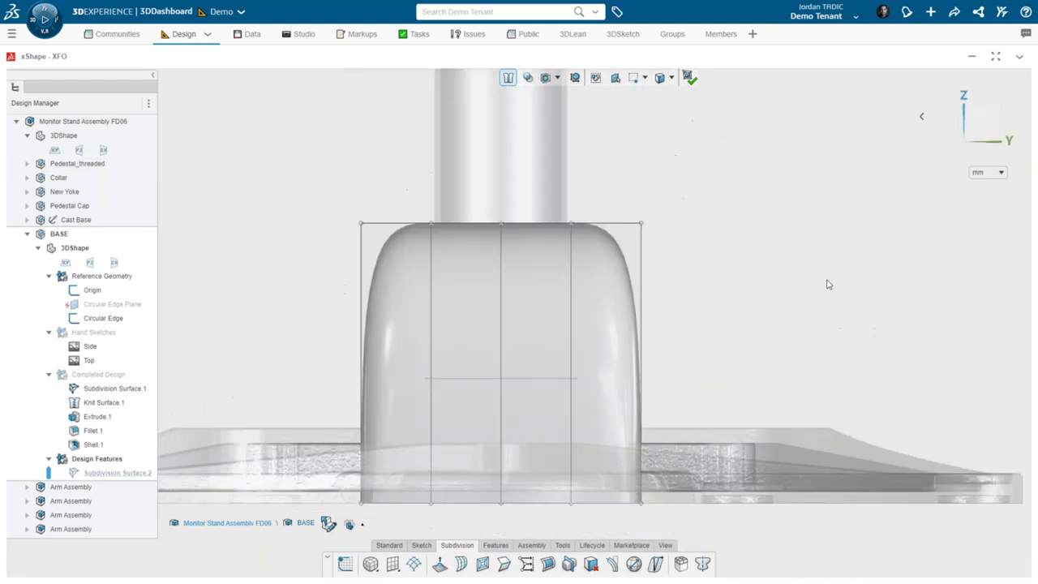
pyautogui.scroll(2, 589, 466)
pyautogui.scroll(2, 600, 387)
pyautogui.keyDown('ctrl'); pyautogui.moveTo(623, 392); pyautogui.dragTo(649, 369, button='middle'); pyautogui.keyUp('ctrl')
pyautogui.scroll(-1, 641, 385)
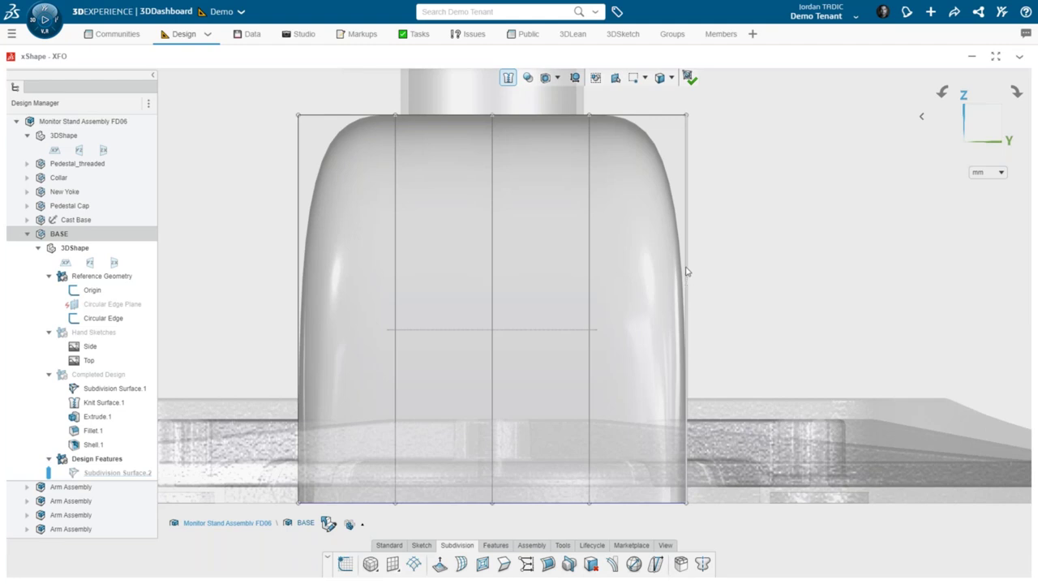
pyautogui.click(687, 169)
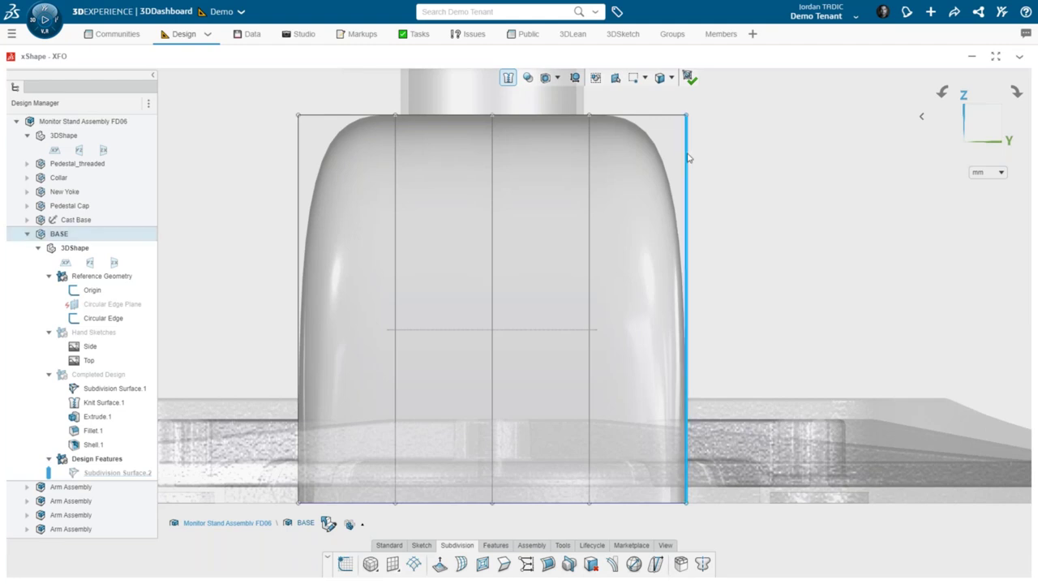
pyautogui.keyDown('ctrl'); pyautogui.click(664, 116); pyautogui.keyUp('ctrl')
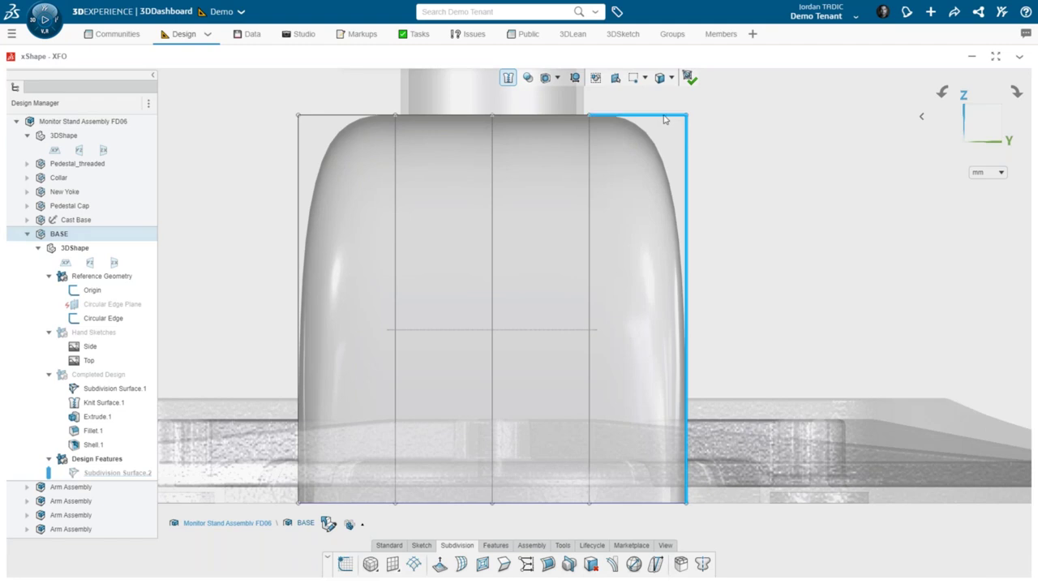
pyautogui.keyDown('ctrl'); pyautogui.click(552, 115); pyautogui.keyUp('ctrl')
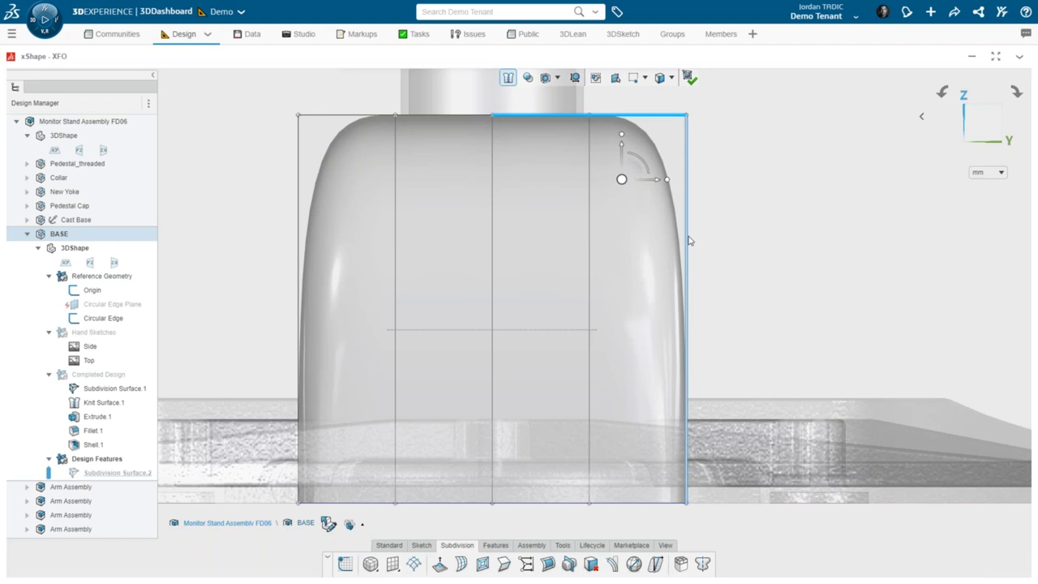
# Step: Examine how the surface rounds off inside the selected cage edges, and clear the selection
pyautogui.scroll(4, 613, 121)
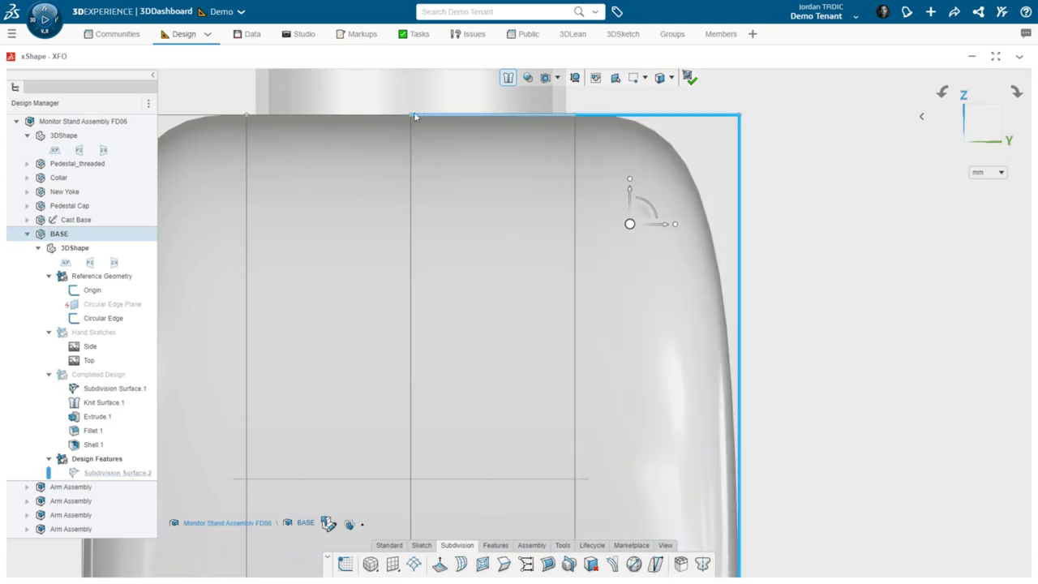
pyautogui.scroll(-2, 708, 341)
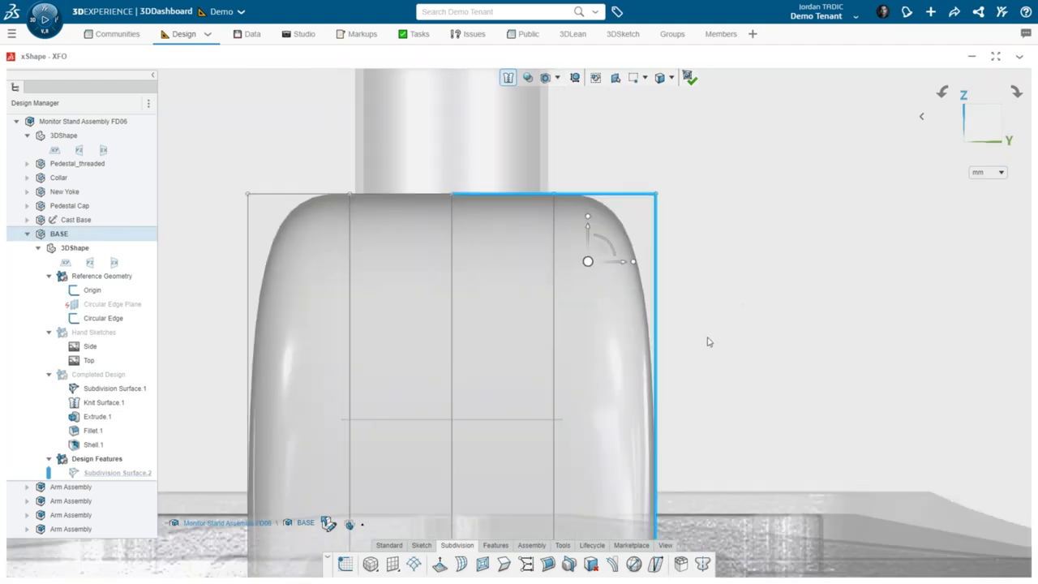
pyautogui.scroll(-3, 708, 341)
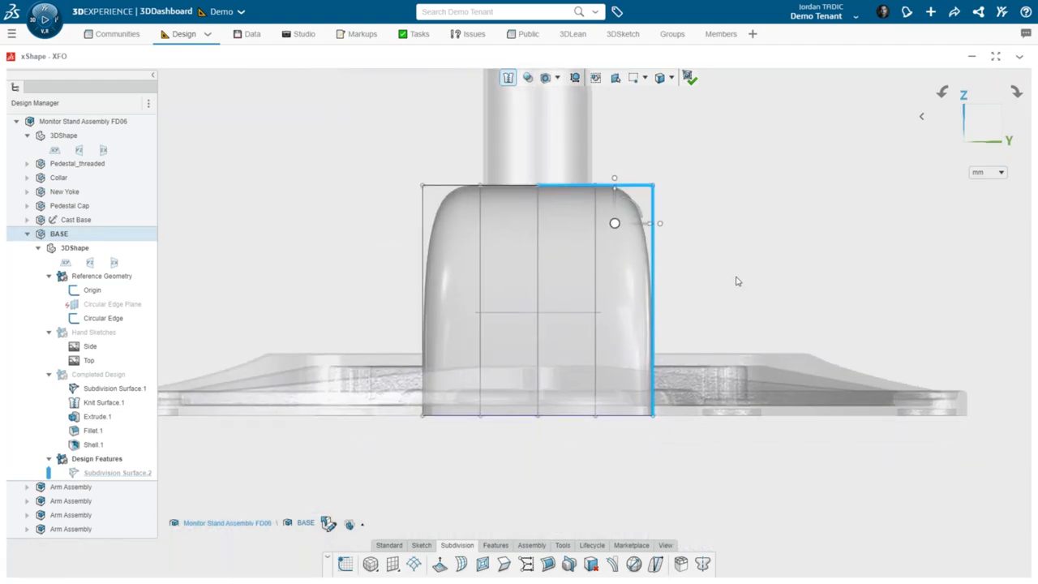
pyautogui.moveTo(724, 276); pyautogui.dragTo(666, 313, button='middle')
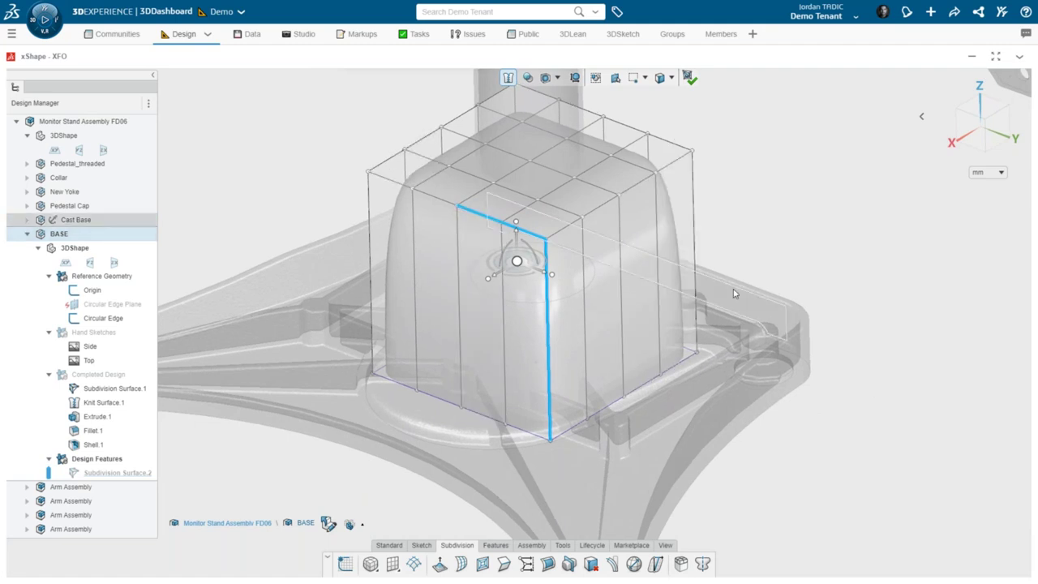
pyautogui.click(803, 220)
pyautogui.scroll(1, 452, 223)
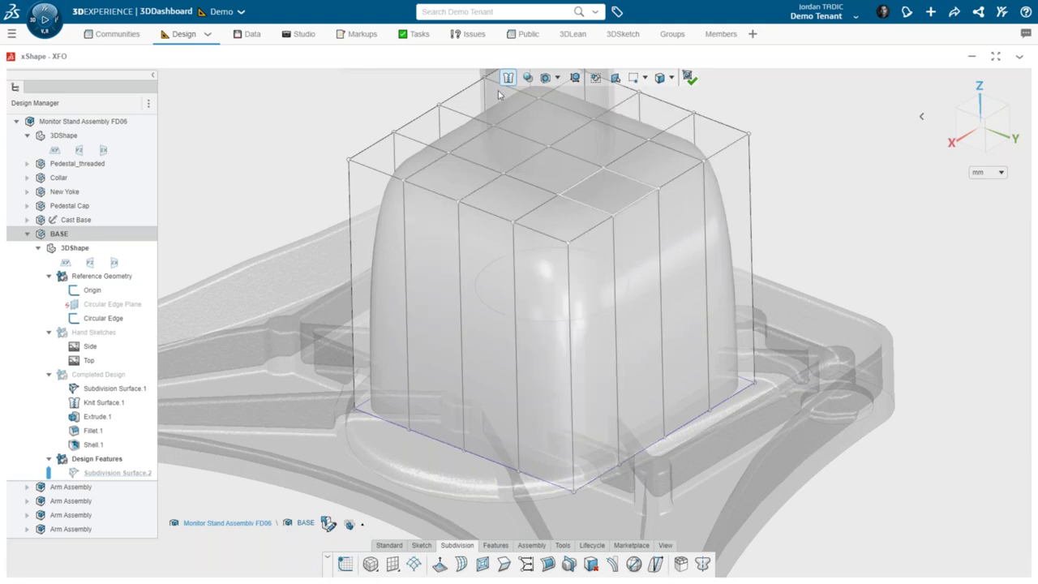
# Step: Set the subdivision display to surface only and view the box from the front
pyautogui.click(558, 78)
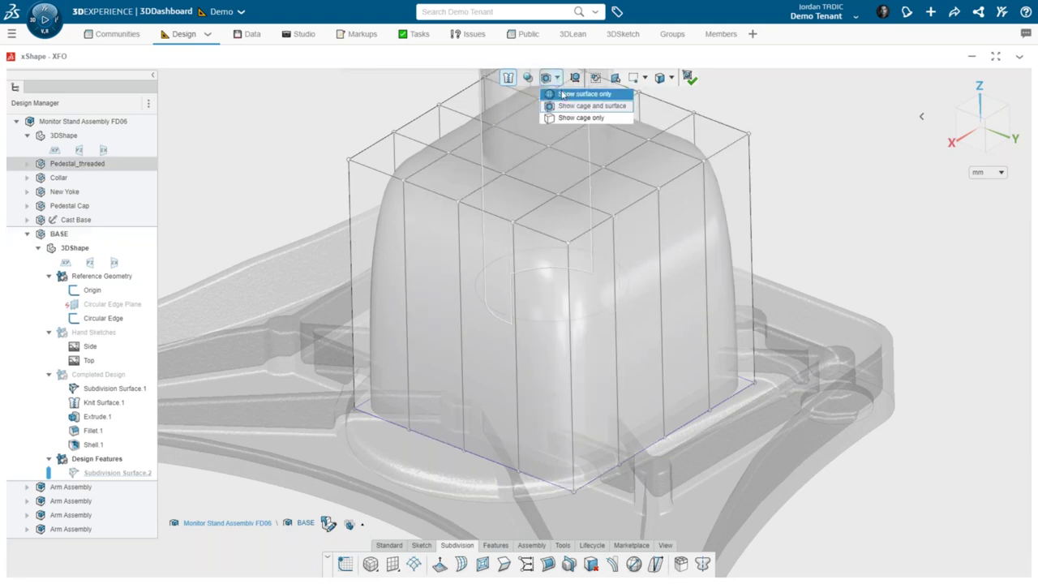
pyautogui.click(577, 88)
pyautogui.scroll(-2, 583, 351)
pyautogui.moveTo(584, 350); pyautogui.dragTo(568, 365, button='middle')
pyautogui.keyDown('ctrl'); pyautogui.moveTo(460, 428); pyautogui.dragTo(697, 307, button='middle'); pyautogui.keyUp('ctrl')
pyautogui.scroll(3, 827, 255)
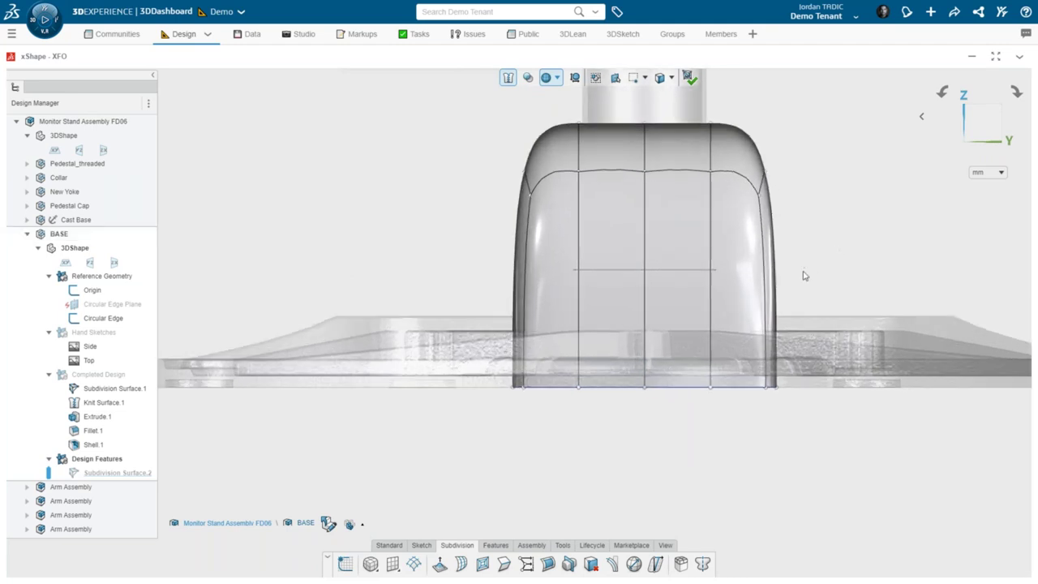
# Step: Display the control cage and surface together, and view the box from angled views above
pyautogui.click(556, 77)
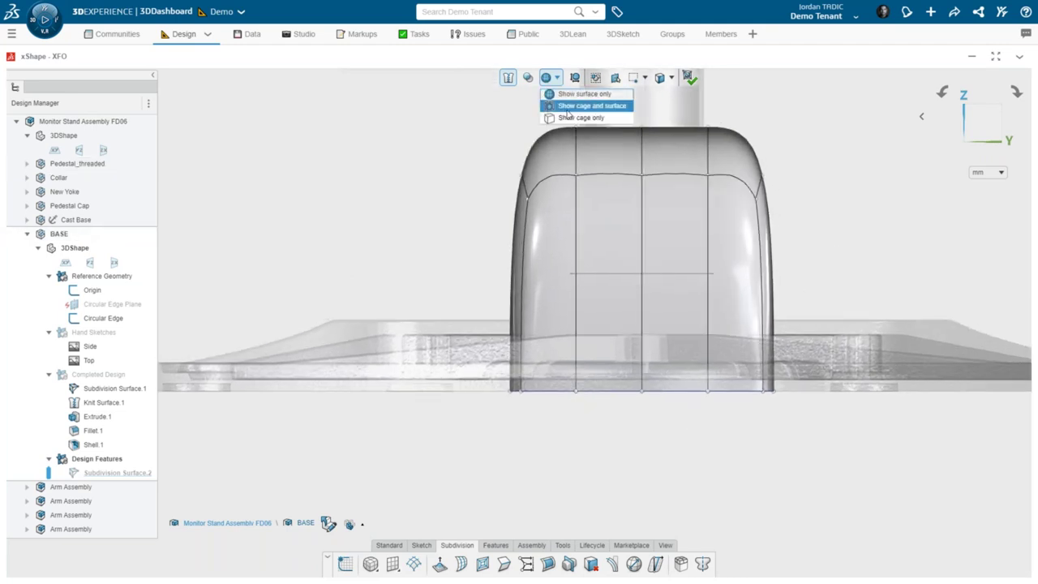
pyautogui.click(567, 107)
pyautogui.moveTo(770, 357); pyautogui.dragTo(716, 382, button='middle')
pyautogui.scroll(-3, 908, 320)
pyautogui.scroll(4, 915, 267)
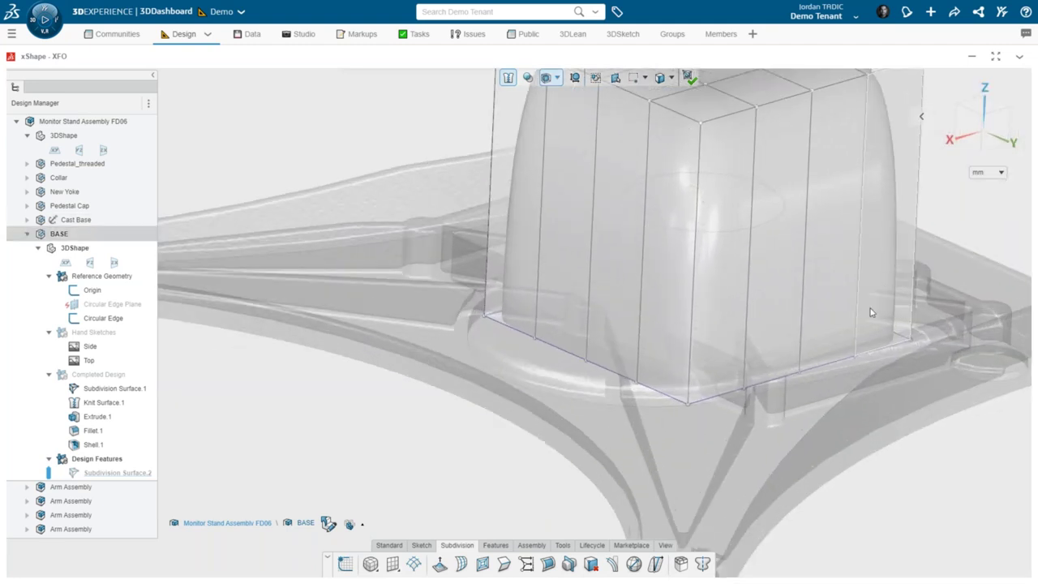
pyautogui.keyDown('ctrl'); pyautogui.moveTo(840, 351); pyautogui.dragTo(654, 430, button='middle'); pyautogui.keyUp('ctrl')
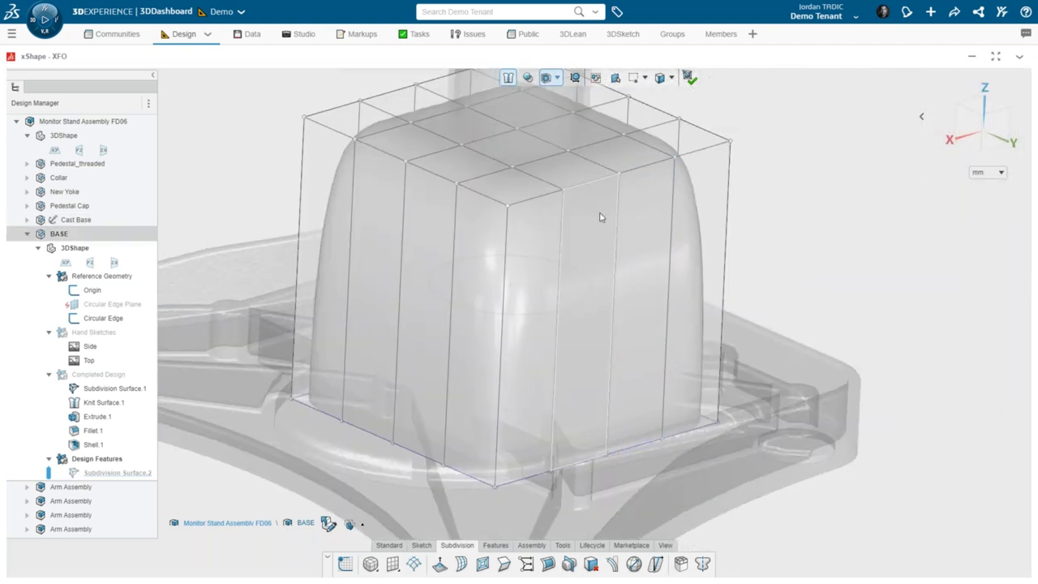
pyautogui.moveTo(615, 224); pyautogui.dragTo(621, 233, button='middle')
# Step: Examine how the surface meets the control cage along the top, side and bottom corners of the box
pyautogui.hotkey('ctrl', '1')
pyautogui.scroll(2, 325, 293)
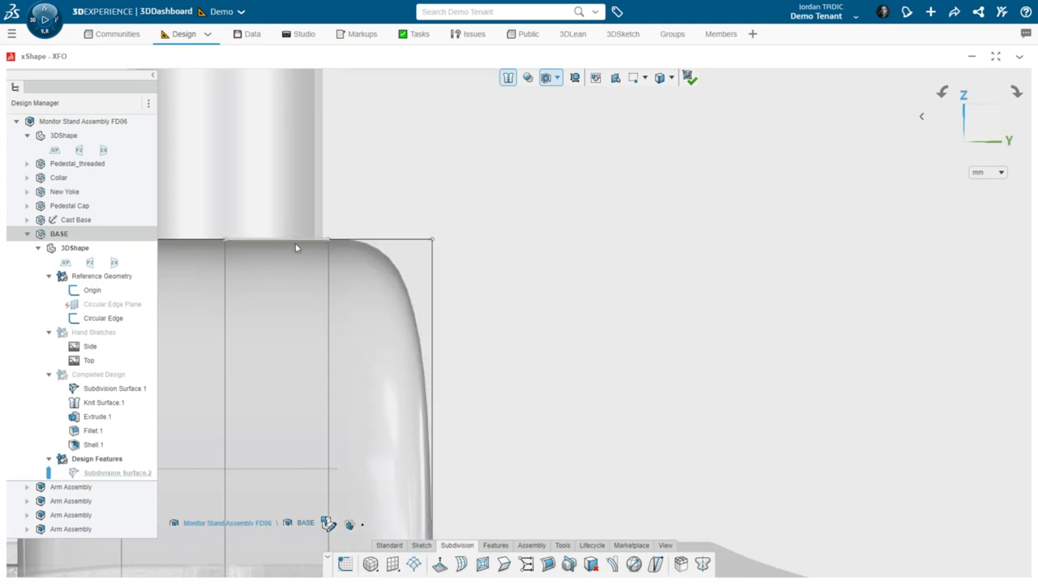
pyautogui.scroll(-3, 382, 329)
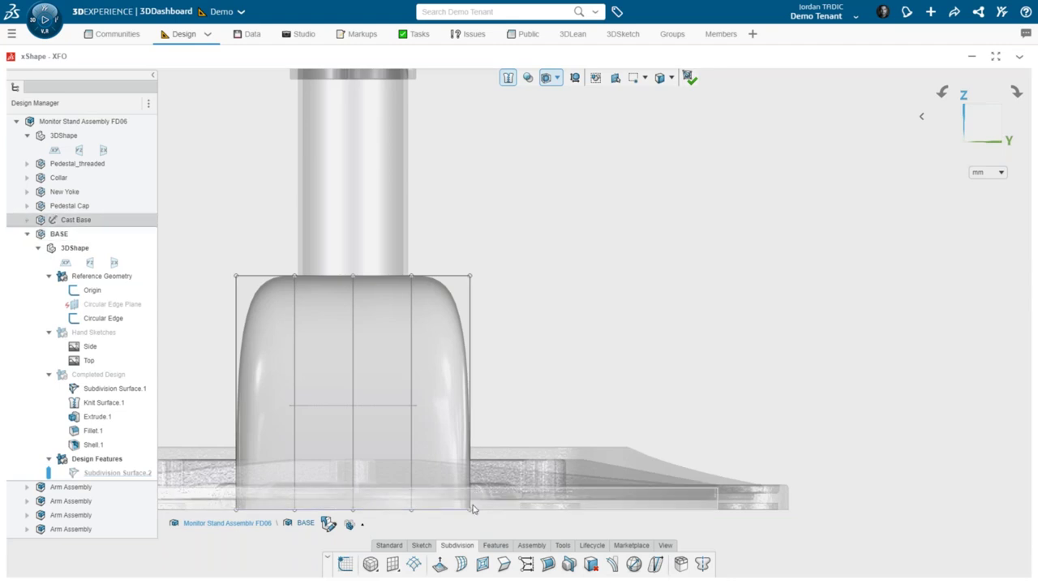
pyautogui.scroll(3, 475, 508)
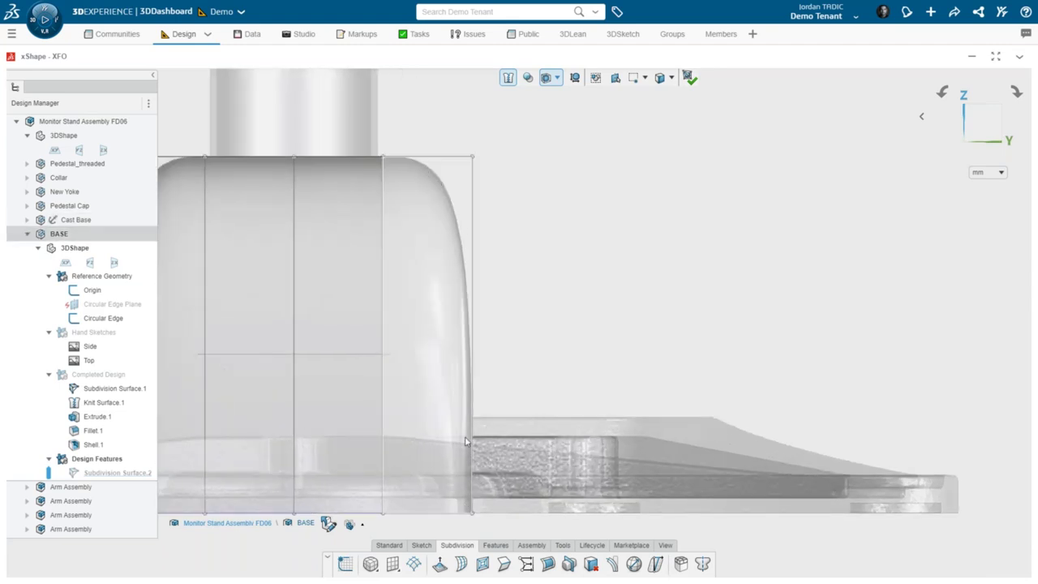
pyautogui.scroll(-3, 478, 493)
pyautogui.moveTo(479, 494); pyautogui.dragTo(457, 463, button='middle')
pyautogui.scroll(1, 456, 464)
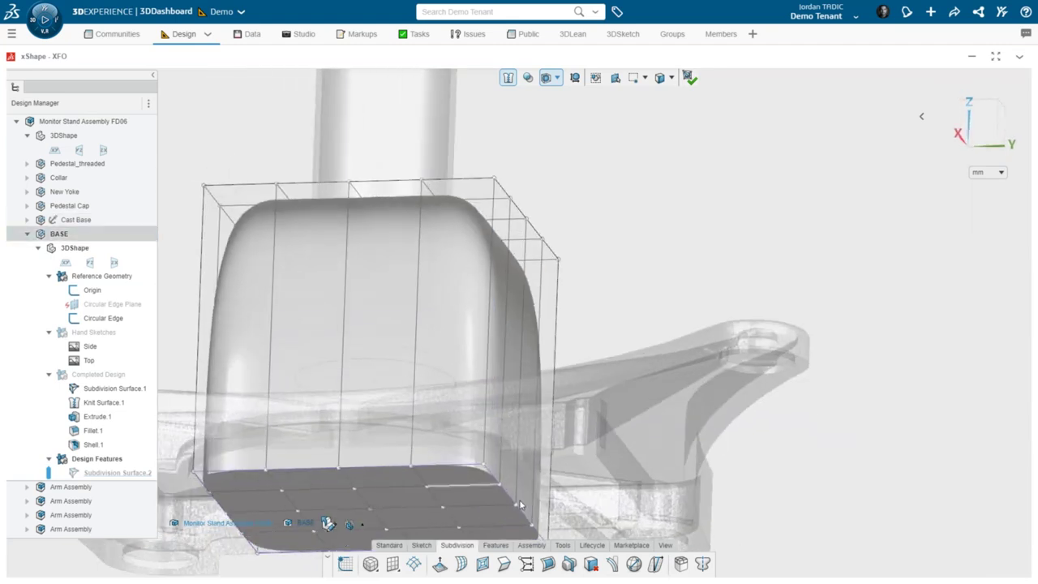
pyautogui.scroll(2, 520, 505)
pyautogui.scroll(3, 524, 519)
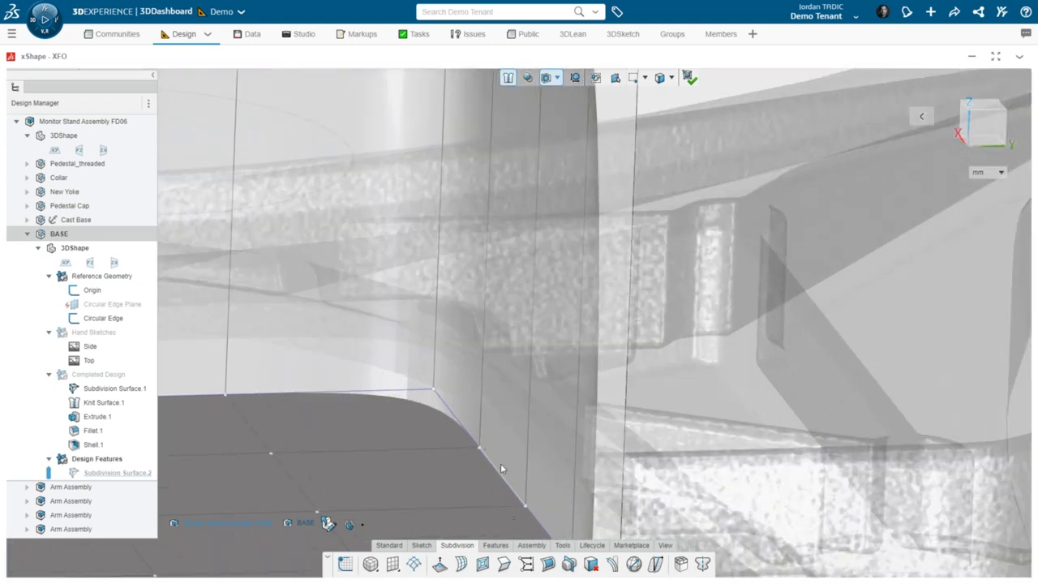
pyautogui.scroll(-4, 481, 408)
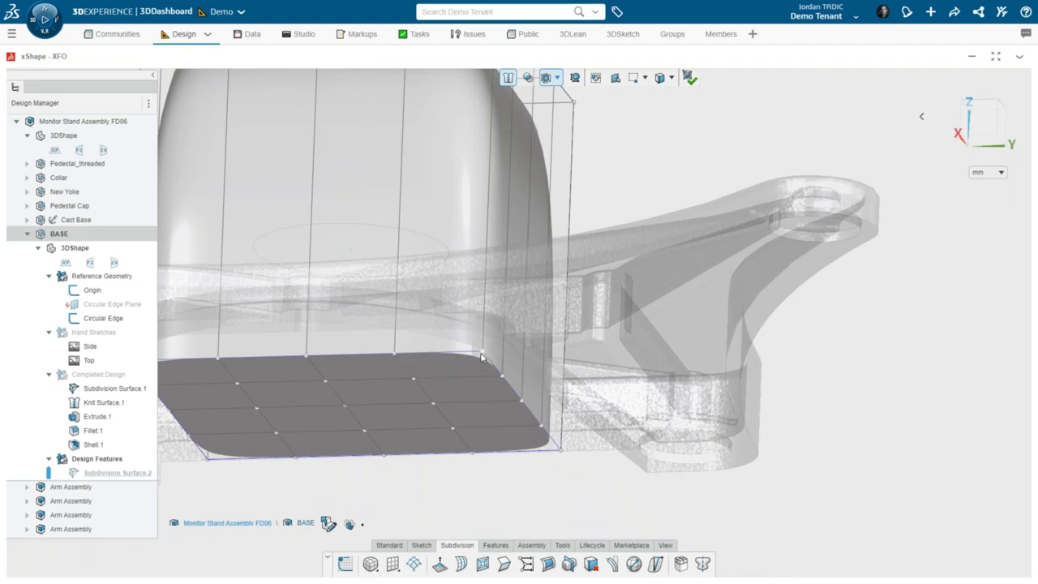
pyautogui.scroll(4, 478, 363)
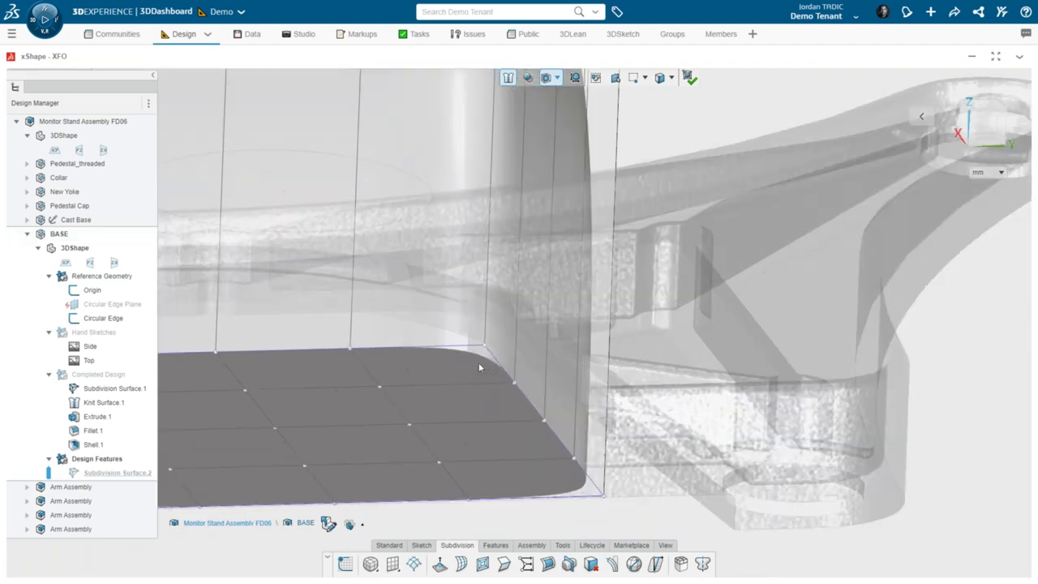
# Step: Select the cage's vertical corner edge near the base, compare it with the rounded surface, and return to the front view
pyautogui.click(490, 309)
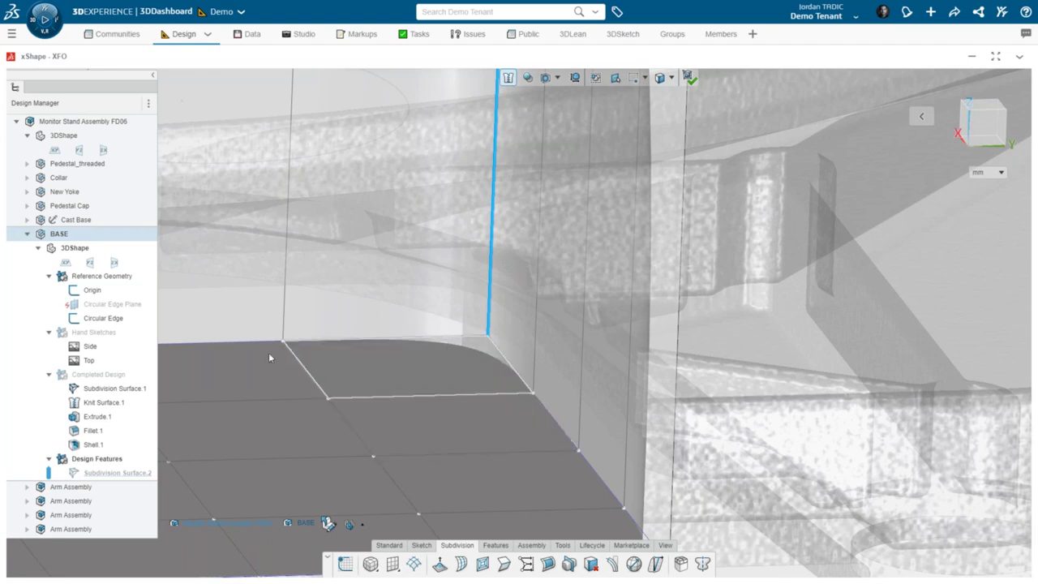
pyautogui.scroll(-3, 468, 384)
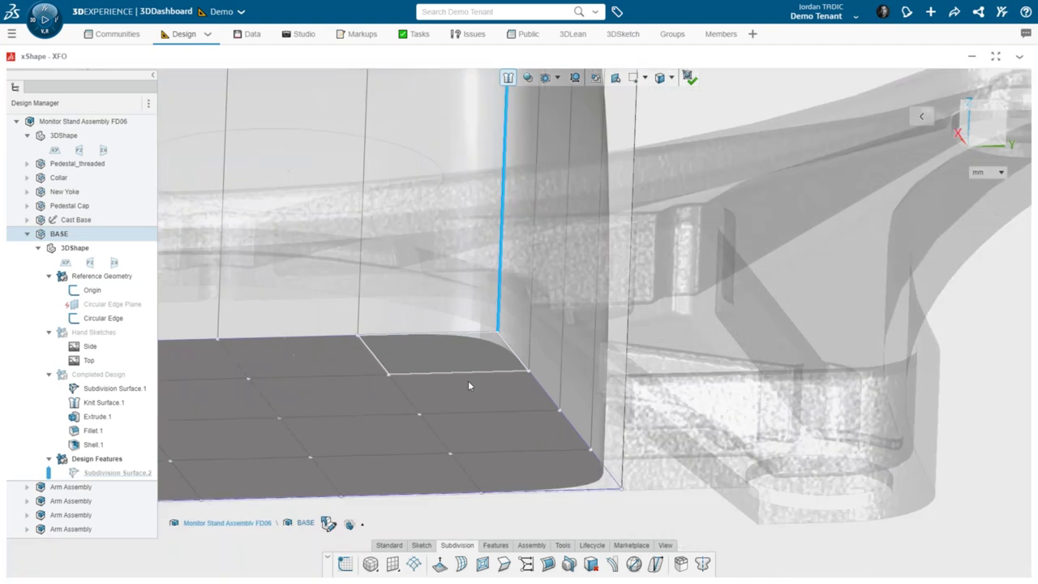
pyautogui.scroll(-5, 468, 380)
pyautogui.scroll(-2, 466, 326)
pyautogui.keyDown('ctrl'); pyautogui.moveTo(485, 256); pyautogui.dragTo(612, 325, button='middle'); pyautogui.keyUp('ctrl')
pyautogui.scroll(5, 560, 327)
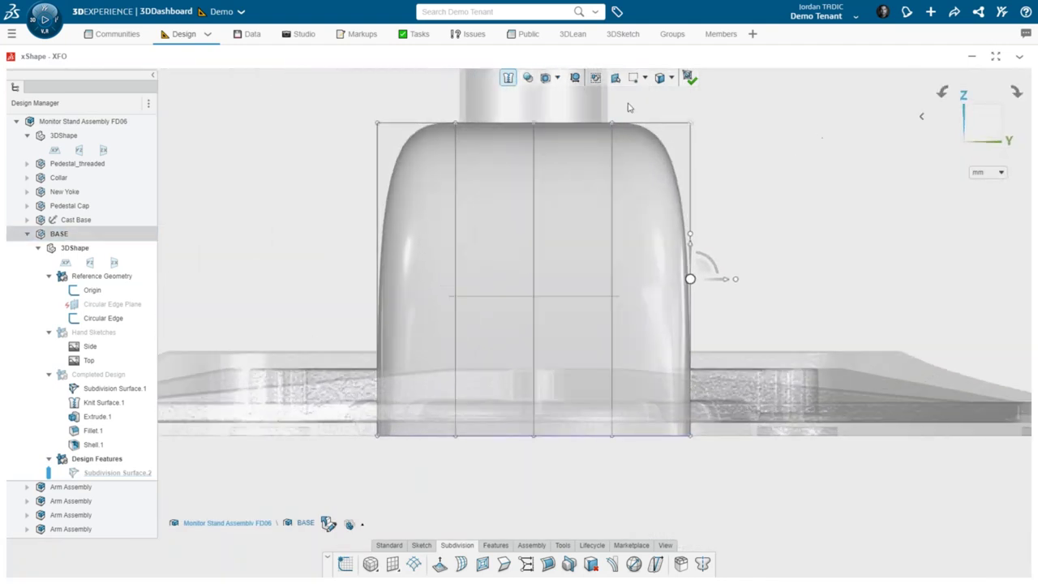
# Step: Keep the subdivision selection filter on Any Entities and set the display to surface only
pyautogui.click(670, 77)
pyautogui.click(678, 96)
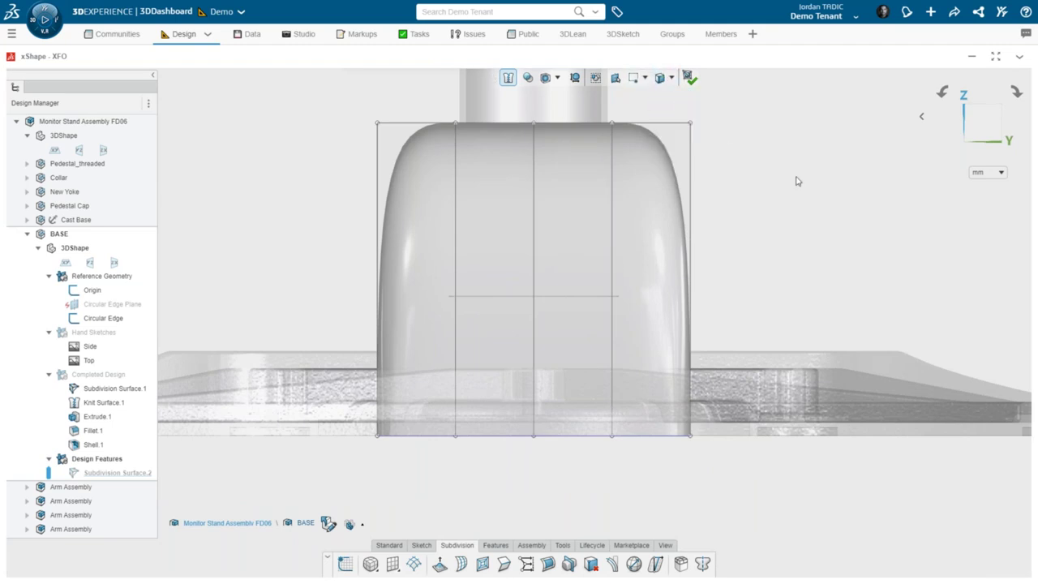
pyautogui.click(670, 79)
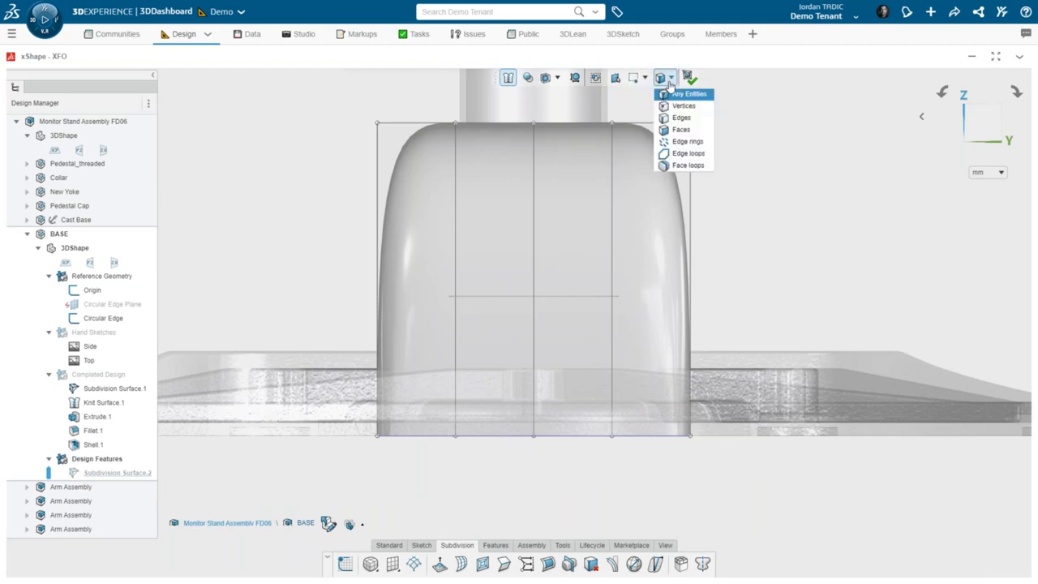
pyautogui.click(556, 77)
pyautogui.click(564, 95)
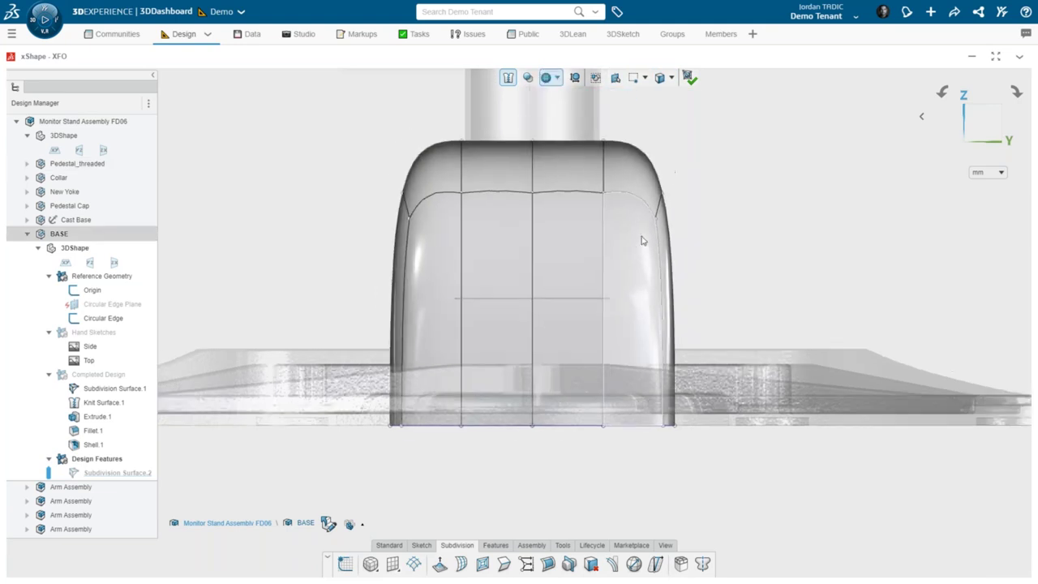
# Step: Try stretching, tilting and widening the box with all its vertices selected, and undo these transformations
pyautogui.moveTo(340, 133); pyautogui.dragTo(665, 453)
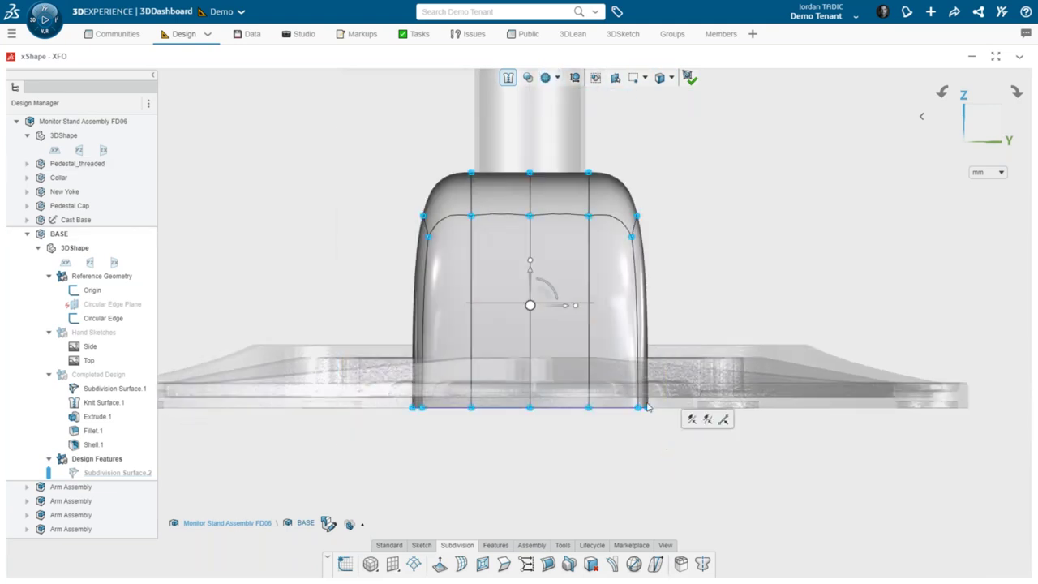
pyautogui.moveTo(530, 271); pyautogui.dragTo(545, 235)
pyautogui.moveTo(552, 301); pyautogui.dragTo(544, 172)
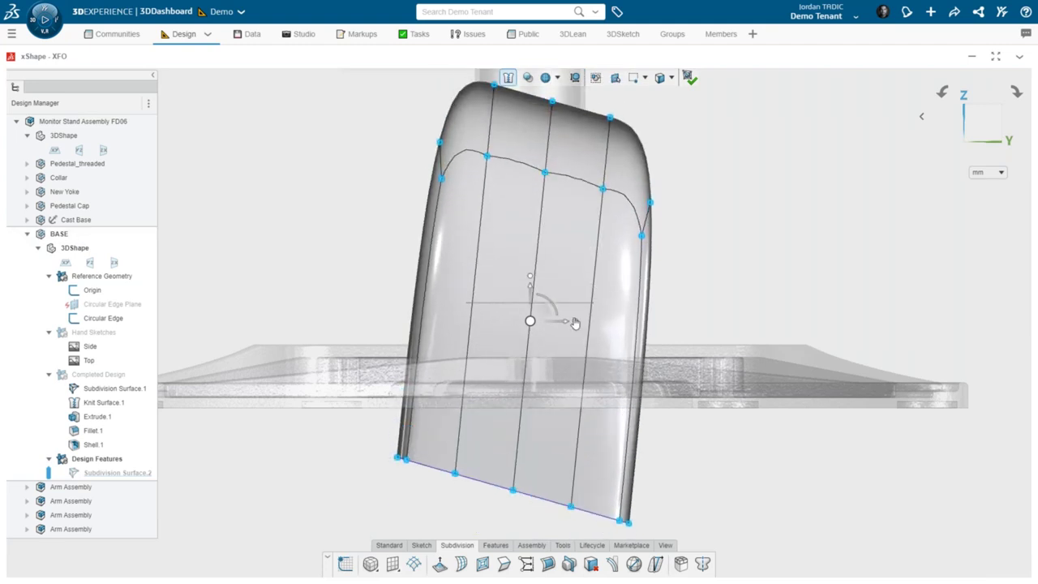
pyautogui.moveTo(575, 321); pyautogui.dragTo(623, 324)
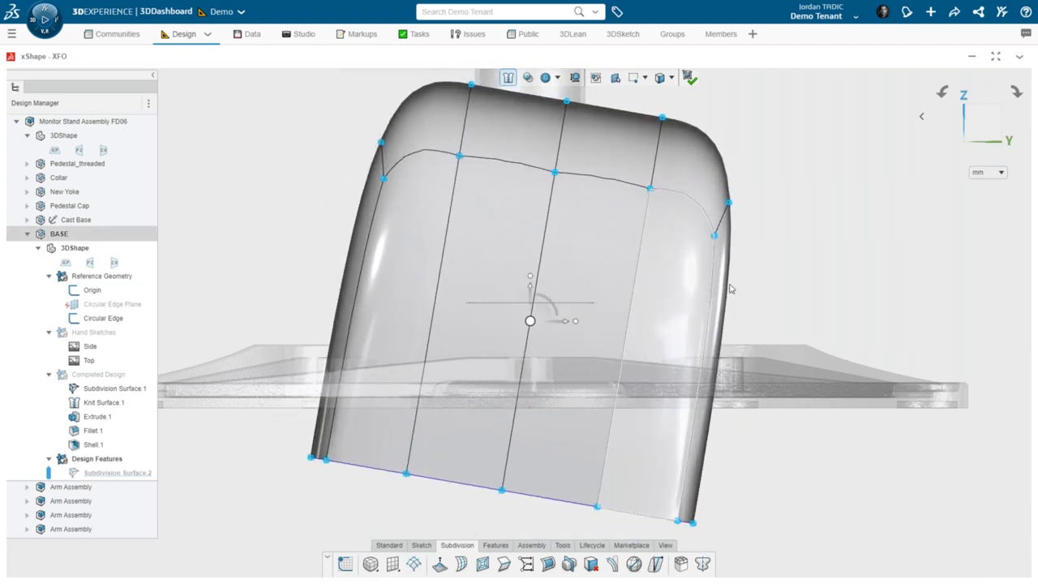
pyautogui.click(748, 274)
pyautogui.hotkey('ctrl', 'z')
pyautogui.hotkey('ctrl', 'z')
pyautogui.hotkey('ctrl', 'z')
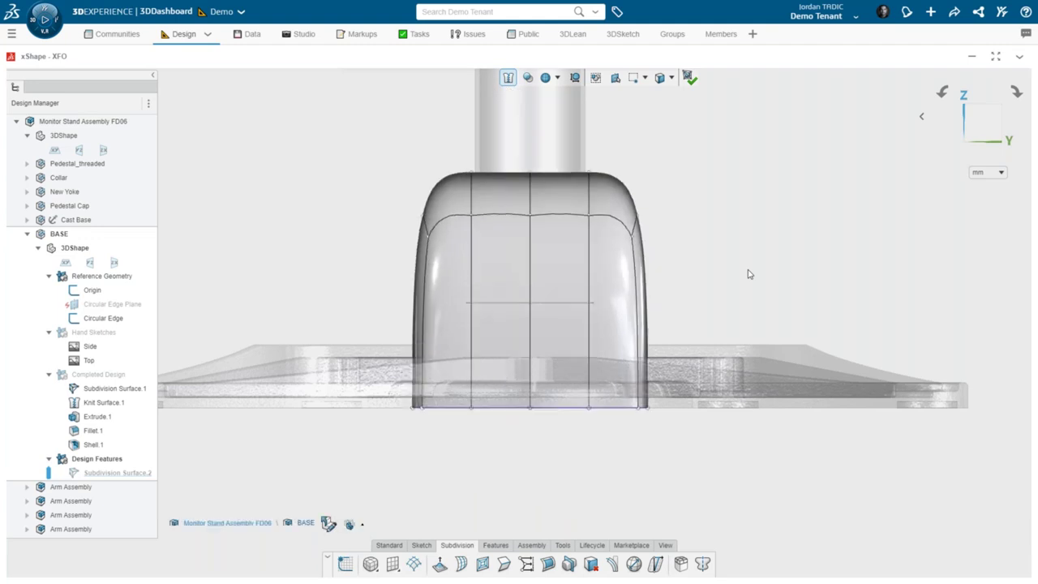
# Step: Try raising the vertex on the box's lower edge just right of centre, and undo the move
pyautogui.scroll(3, 491, 398)
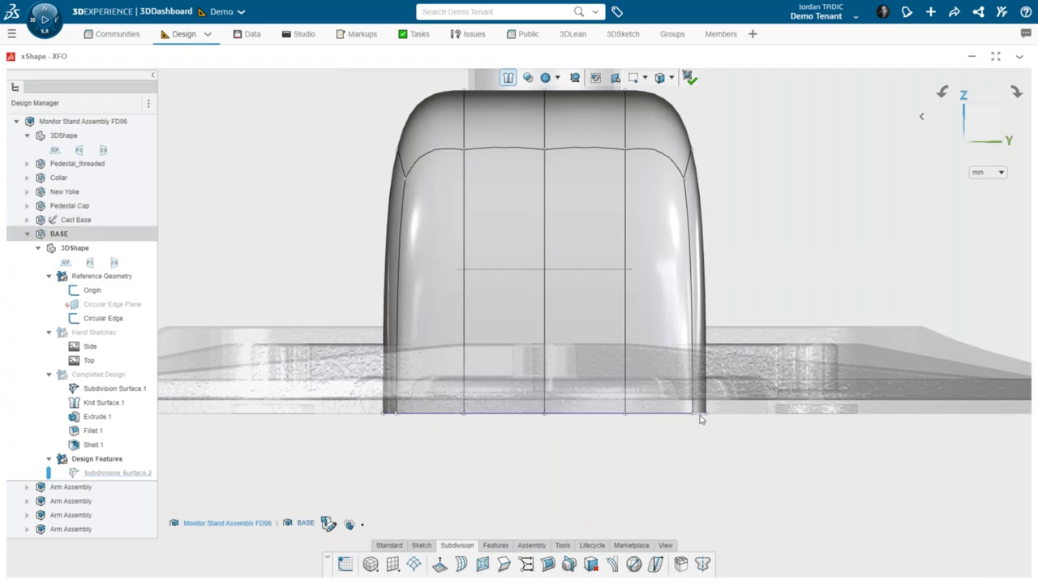
pyautogui.moveTo(631, 441); pyautogui.dragTo(623, 314)
pyautogui.click(610, 463)
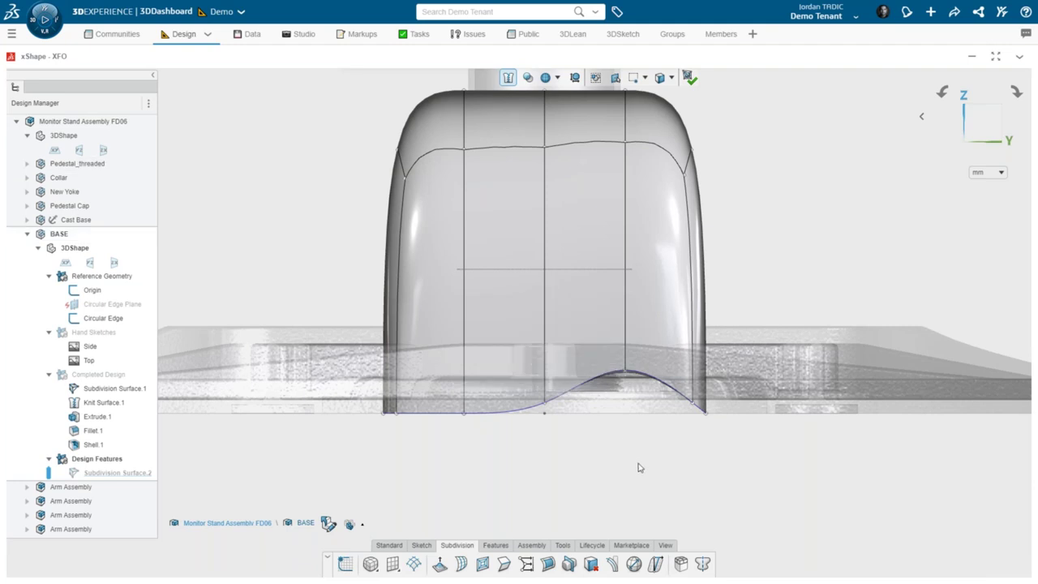
pyautogui.hotkey('ctrl', 'z')
pyautogui.scroll(-3, 528, 305)
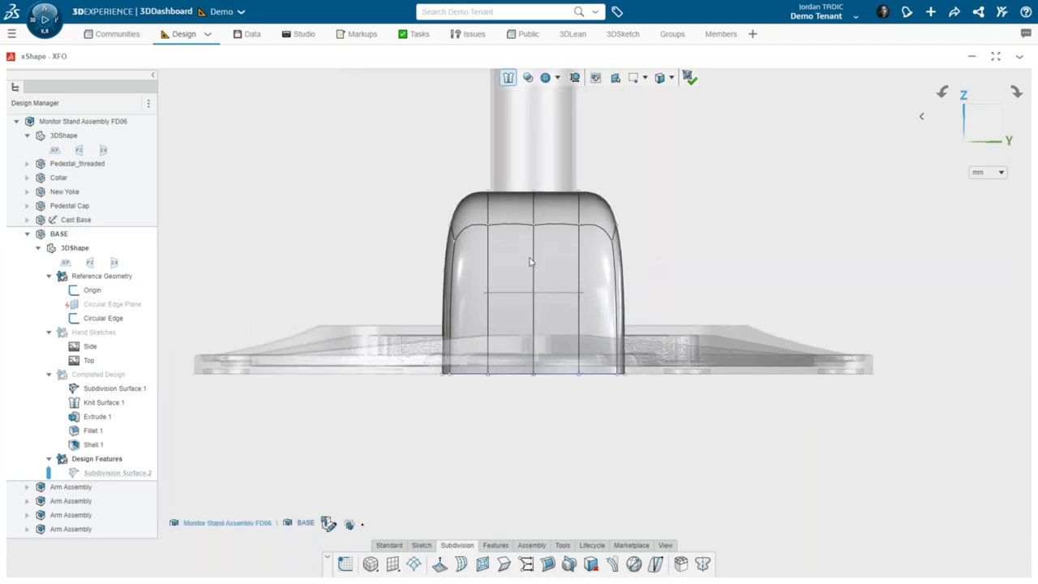
# Step: Try scaling the whole box vertically about its centre to flatten it, and undo the scaling
pyautogui.scroll(2, 491, 208)
pyautogui.scroll(1, 627, 421)
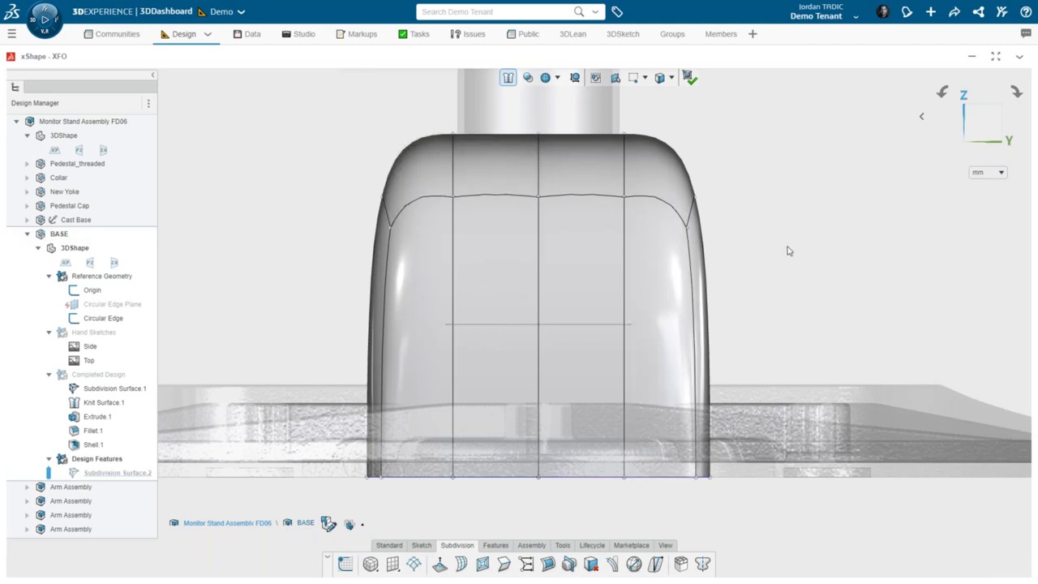
pyautogui.hotkey('ctrl', 'a')
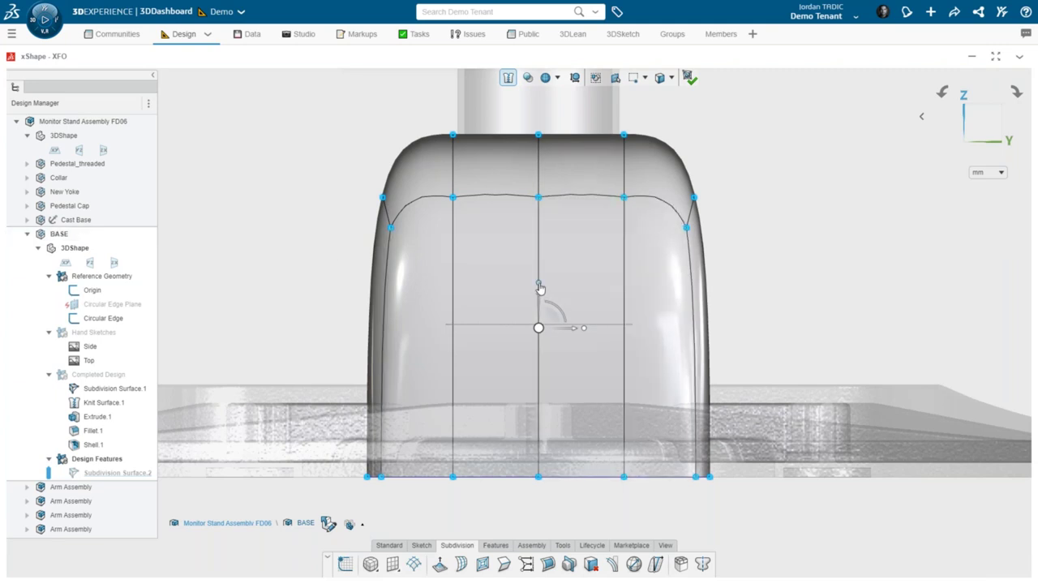
pyautogui.moveTo(540, 285); pyautogui.dragTo(542, 319)
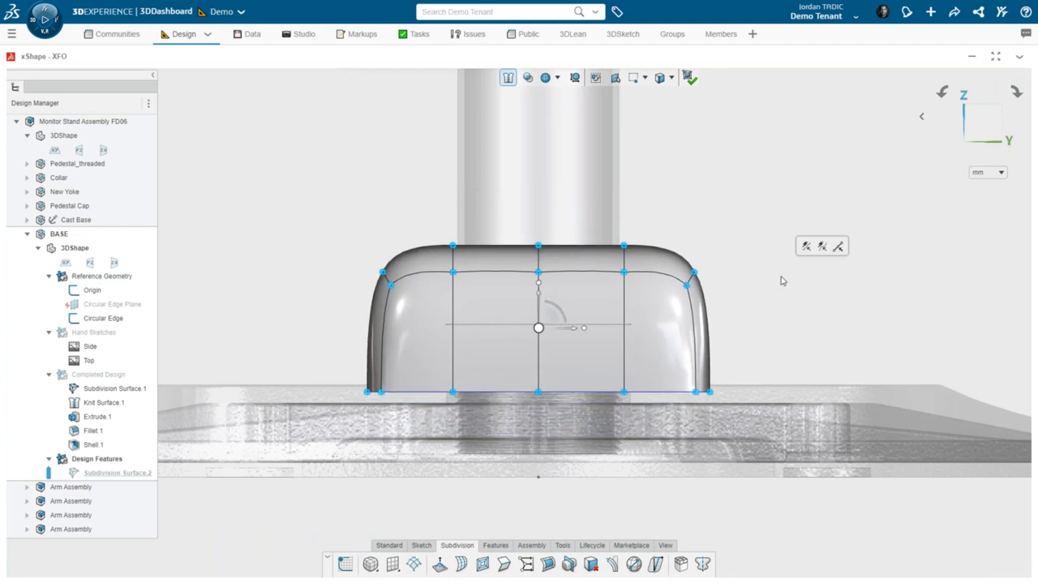
pyautogui.hotkey('ctrl', 'z')
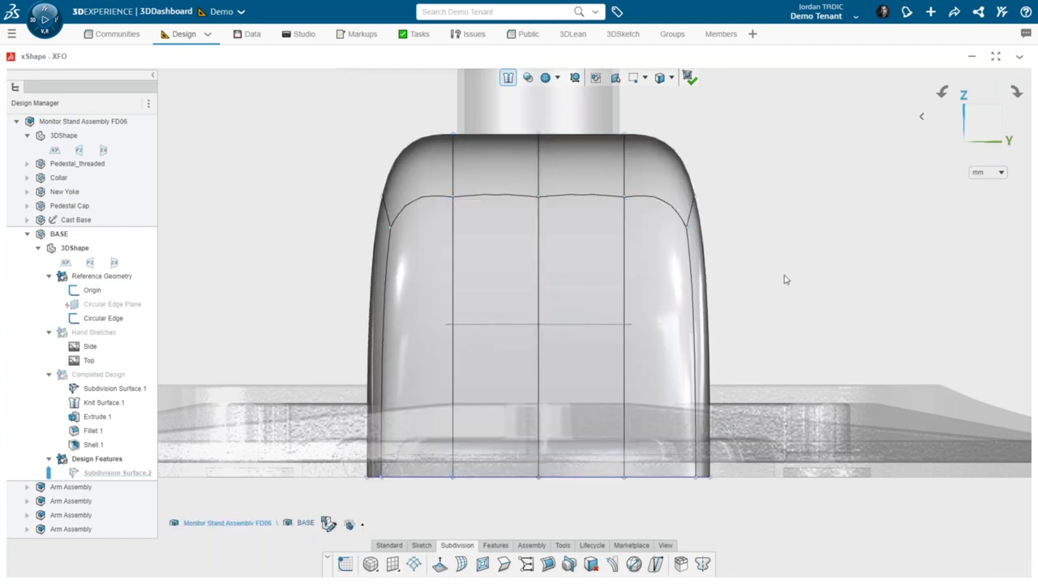
# Step: Try moving the entire box freely in the front view by its manipulator centre, and undo the moves
pyautogui.hotkey('ctrl', 'a')
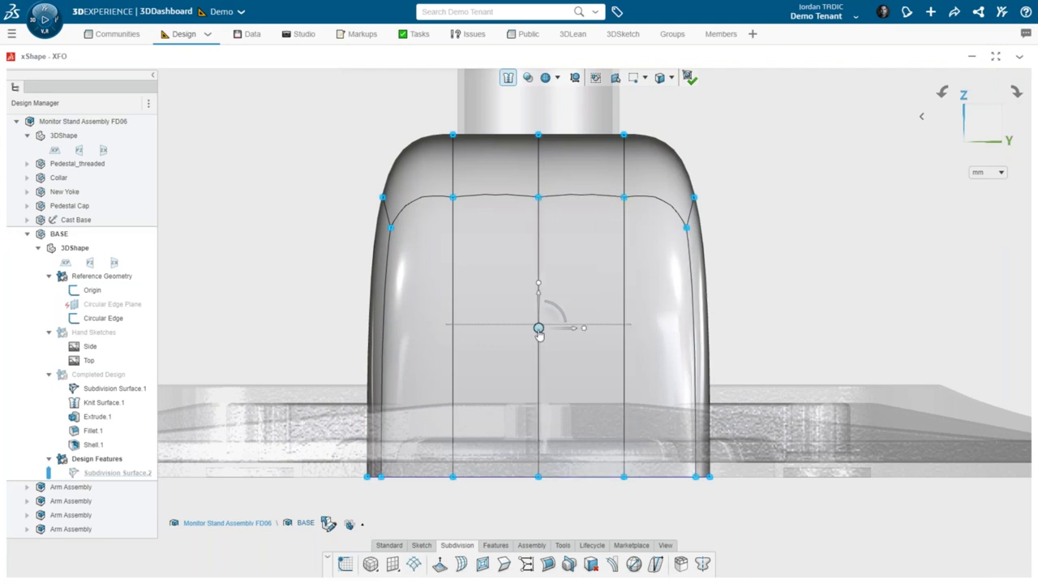
pyautogui.moveTo(539, 329); pyautogui.dragTo(688, 302)
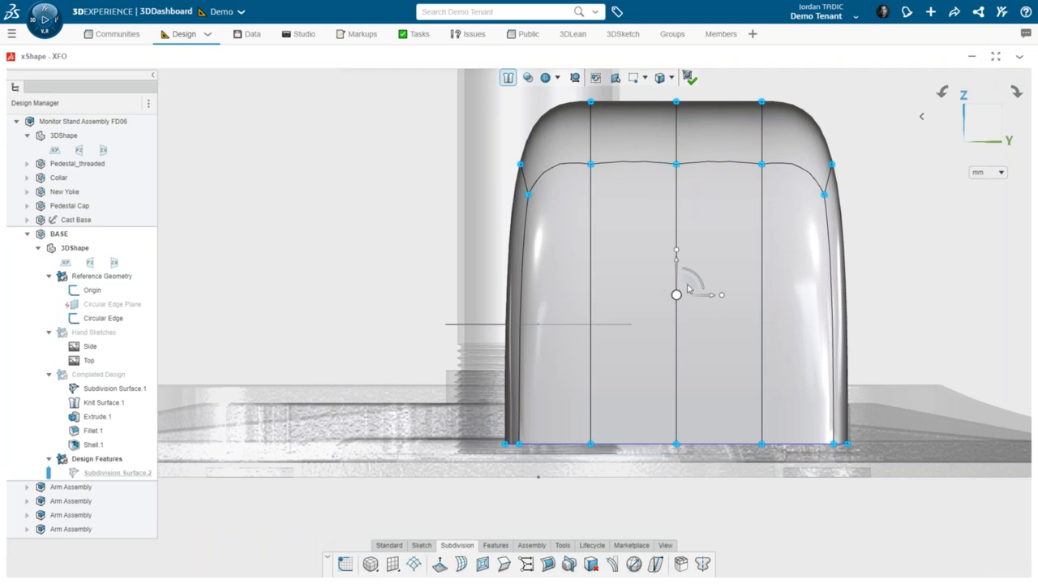
pyautogui.moveTo(695, 289); pyautogui.dragTo(643, 279)
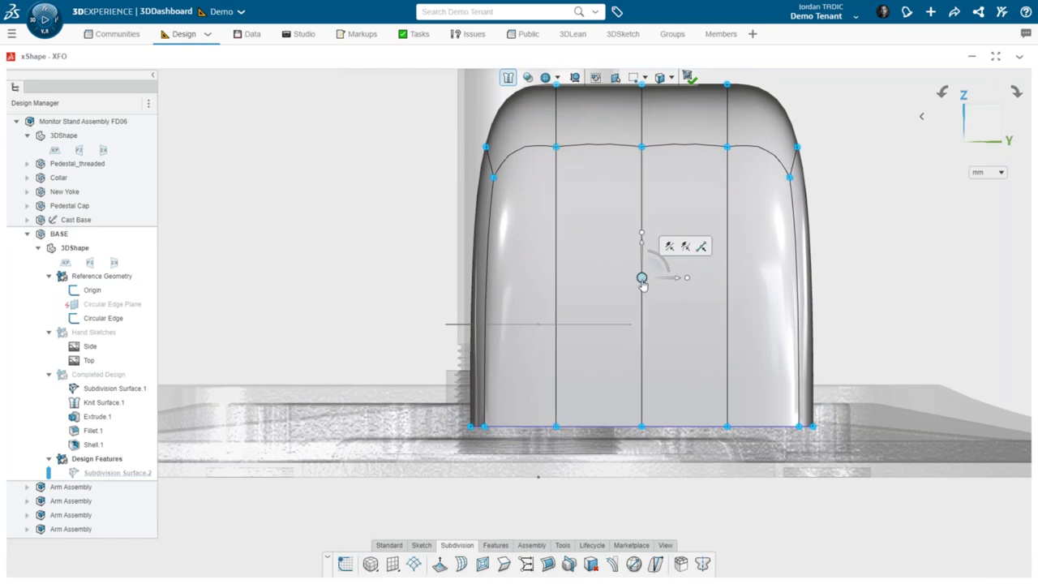
pyautogui.click(834, 292)
pyautogui.hotkey('ctrl', 'z')
pyautogui.hotkey('ctrl', 'z')
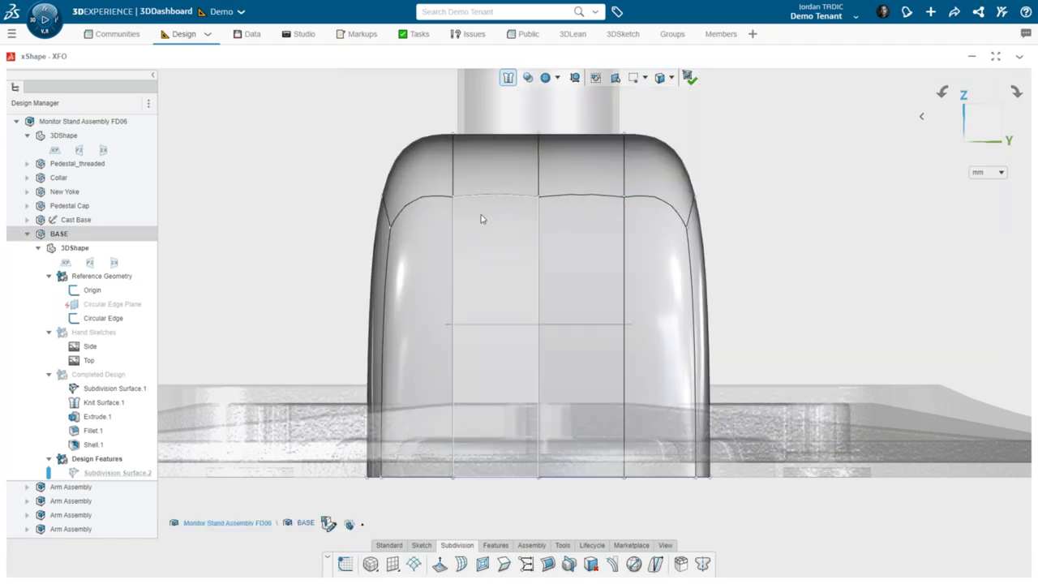
# Step: With all vertices selected, relocate the manipulator to the bottom centre vertex and scale the box down to about one third of its height
pyautogui.click(481, 219)
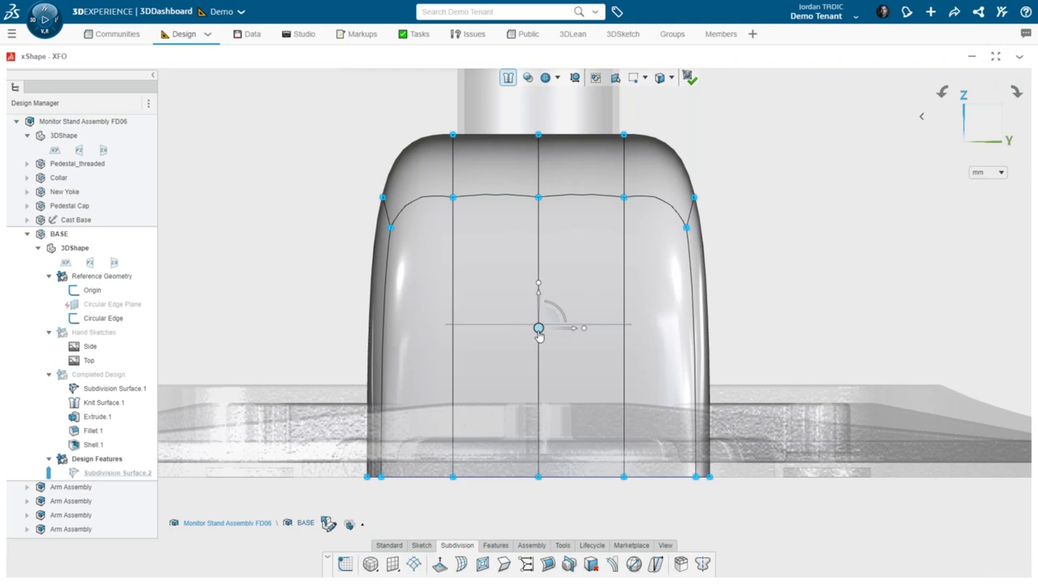
pyautogui.click(645, 445)
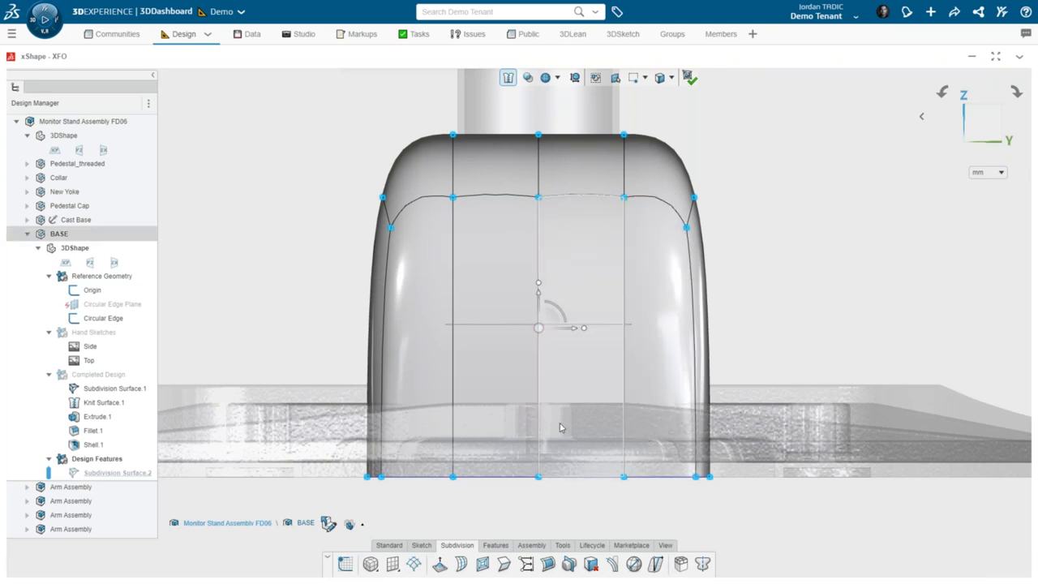
pyautogui.scroll(3, 560, 425)
pyautogui.scroll(-3, 560, 426)
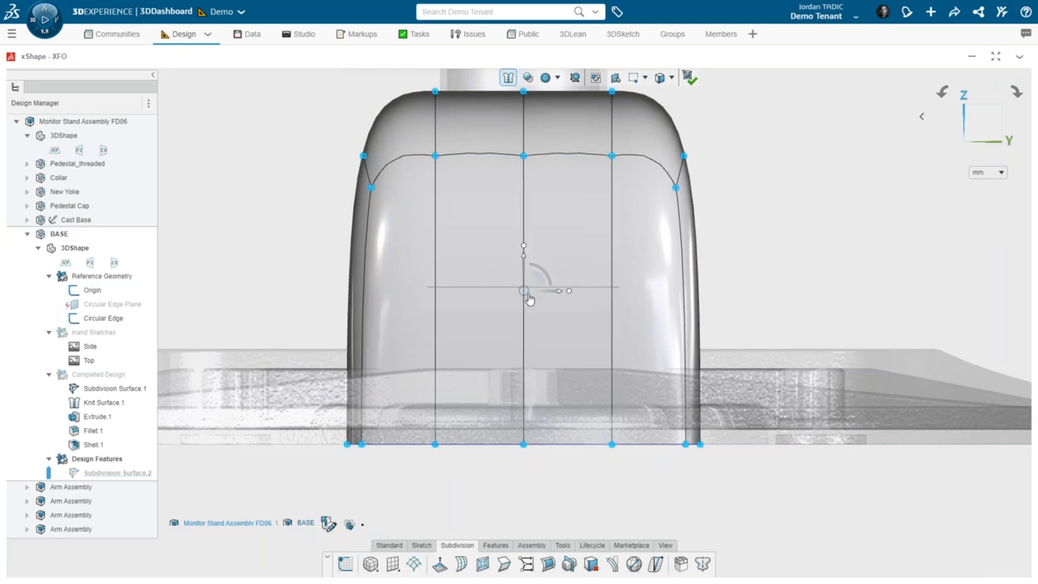
pyautogui.click(527, 449)
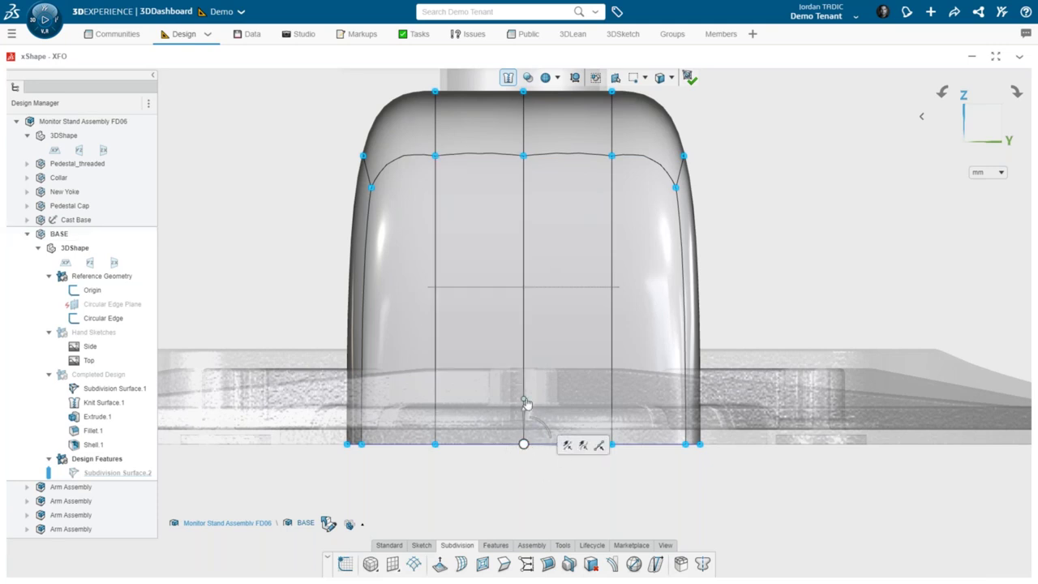
pyautogui.moveTo(524, 404); pyautogui.dragTo(546, 438)
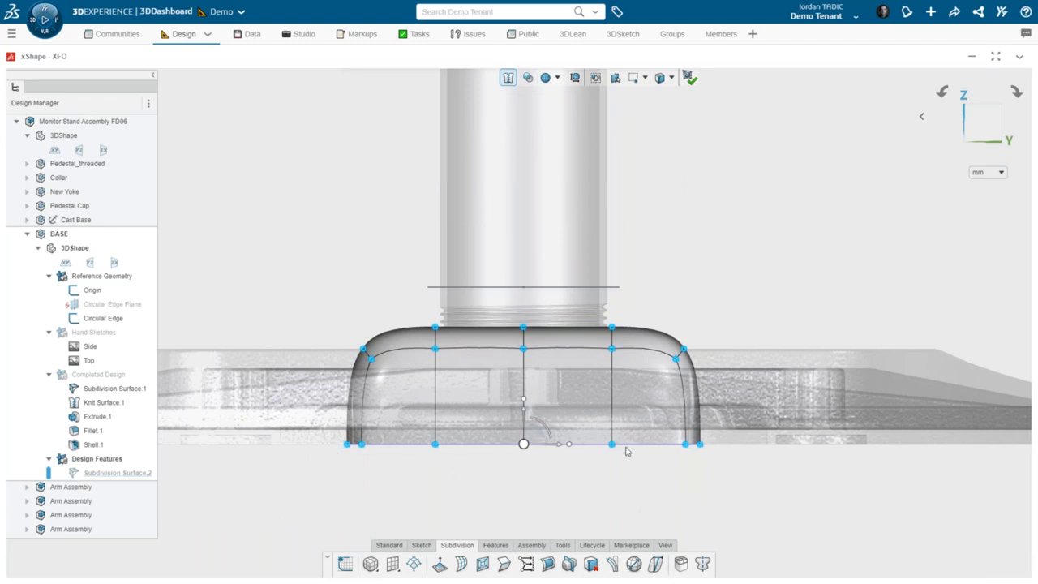
pyautogui.click(489, 484)
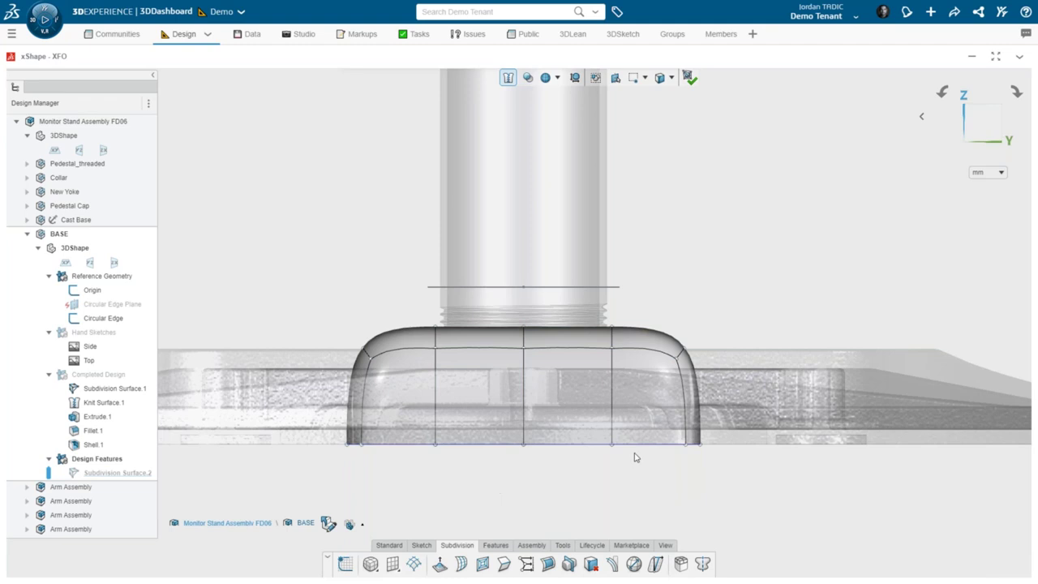
pyautogui.scroll(-2, 618, 459)
pyautogui.moveTo(595, 458); pyautogui.dragTo(621, 362, button='middle')
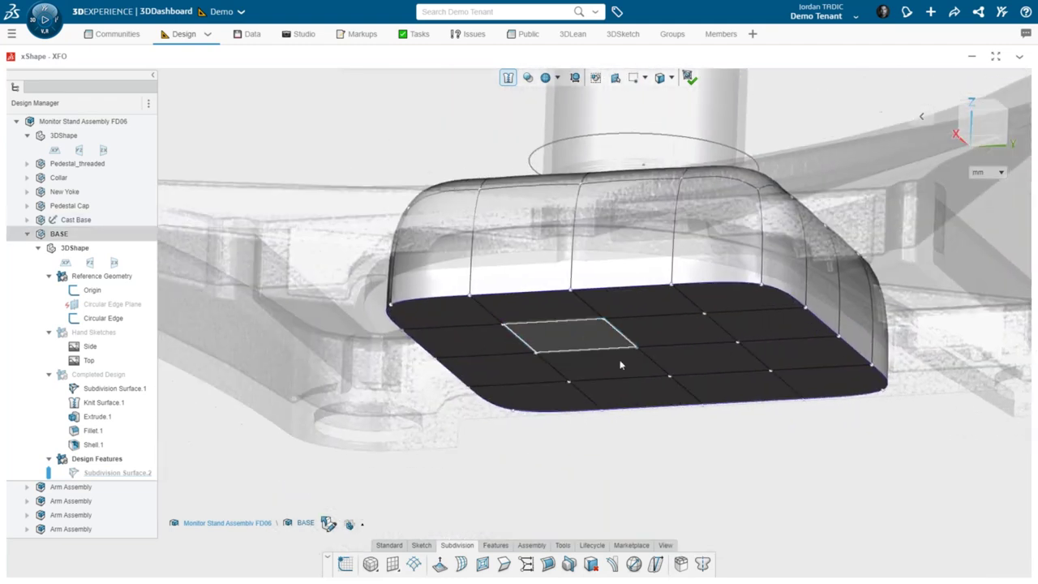
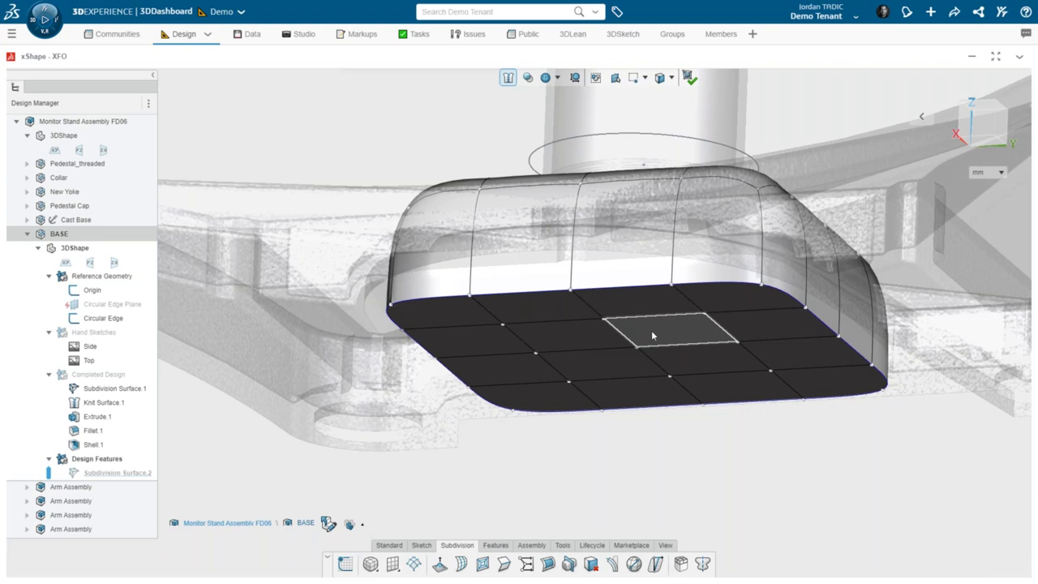
# Step: Examine the flat underside faces of the flattened subdivision box from below
pyautogui.scroll(3, 657, 324)
pyautogui.scroll(-2, 788, 348)
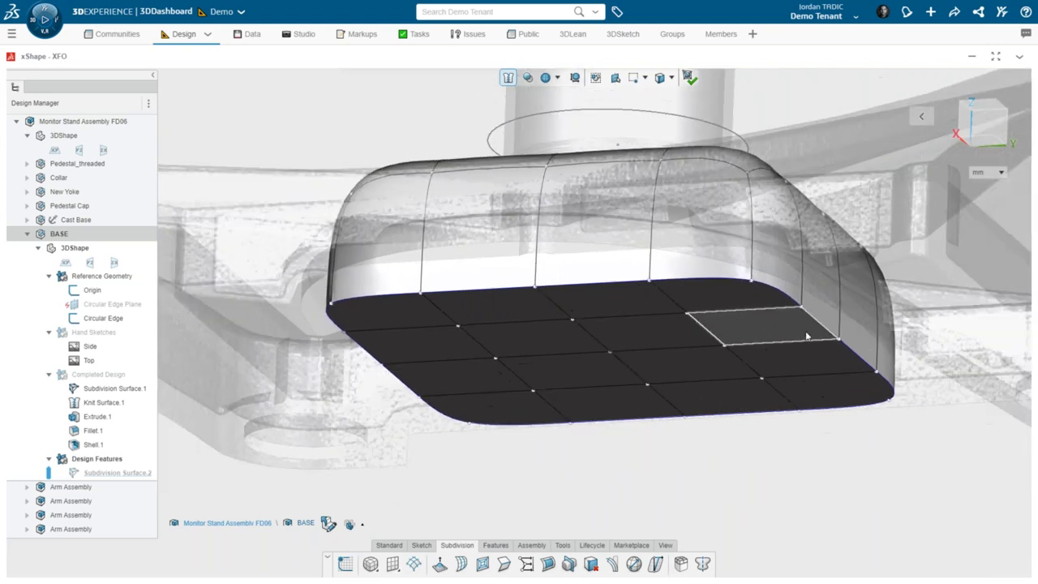
pyautogui.scroll(2, 806, 336)
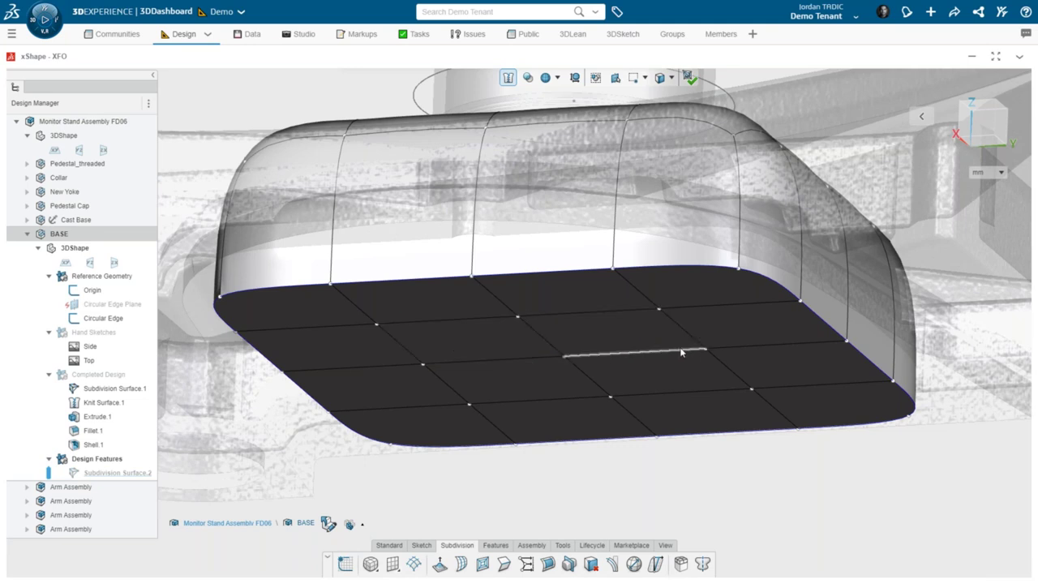
pyautogui.scroll(-3, 679, 352)
pyautogui.moveTo(581, 365); pyautogui.dragTo(629, 365, button='middle')
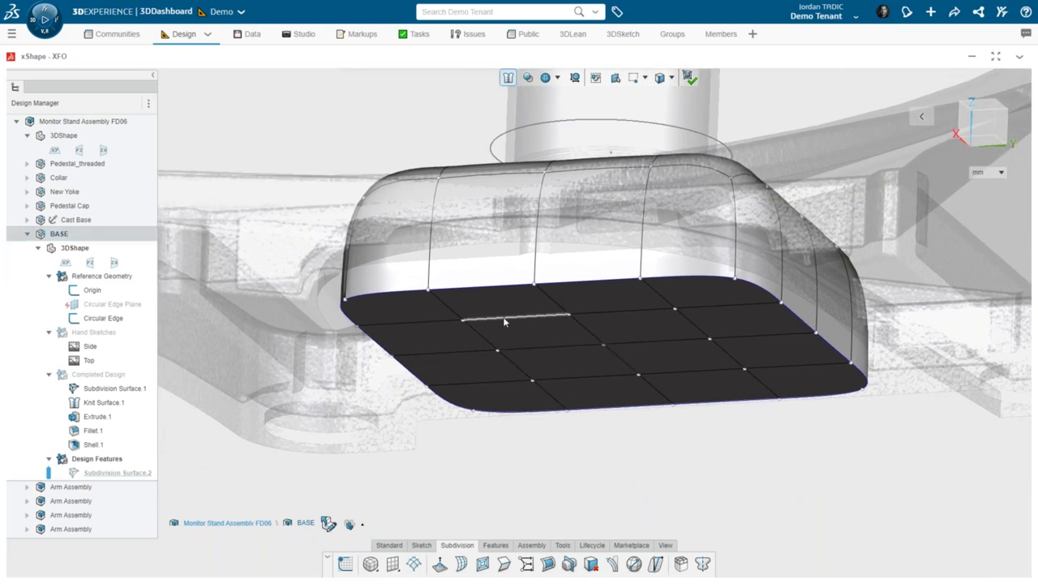
pyautogui.scroll(2, 504, 322)
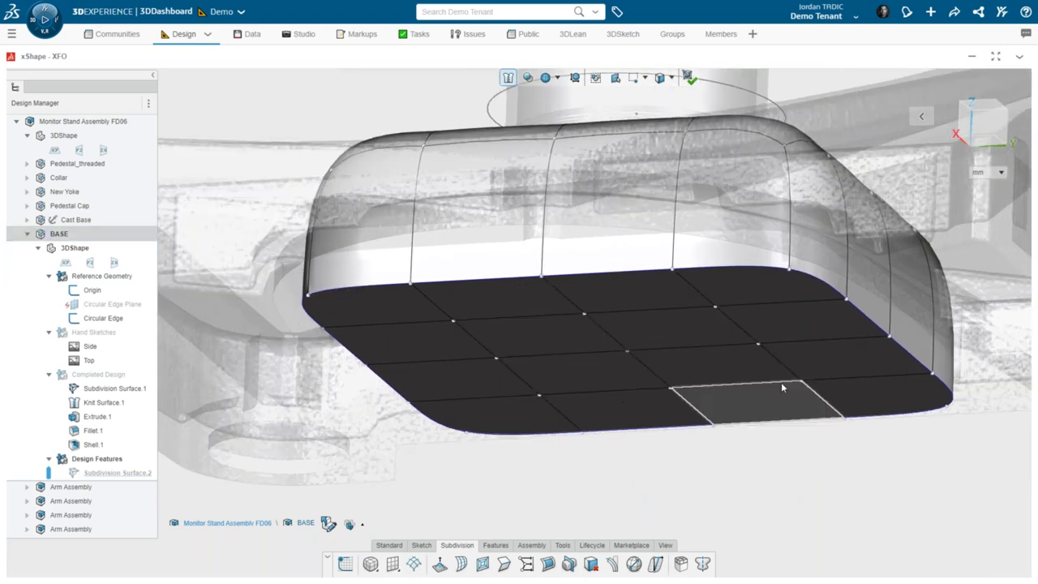
pyautogui.click(656, 325)
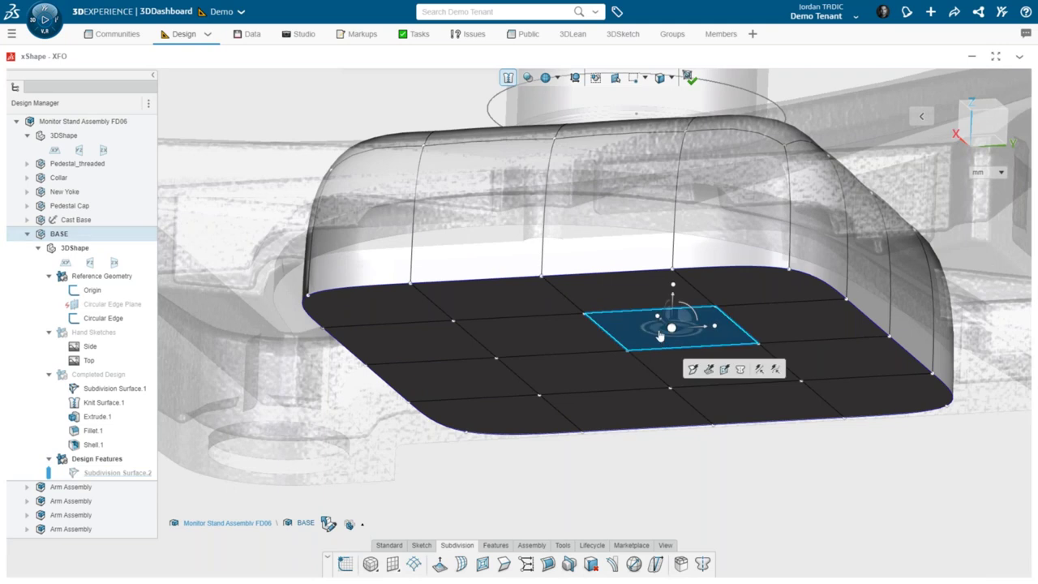
pyautogui.click(716, 484)
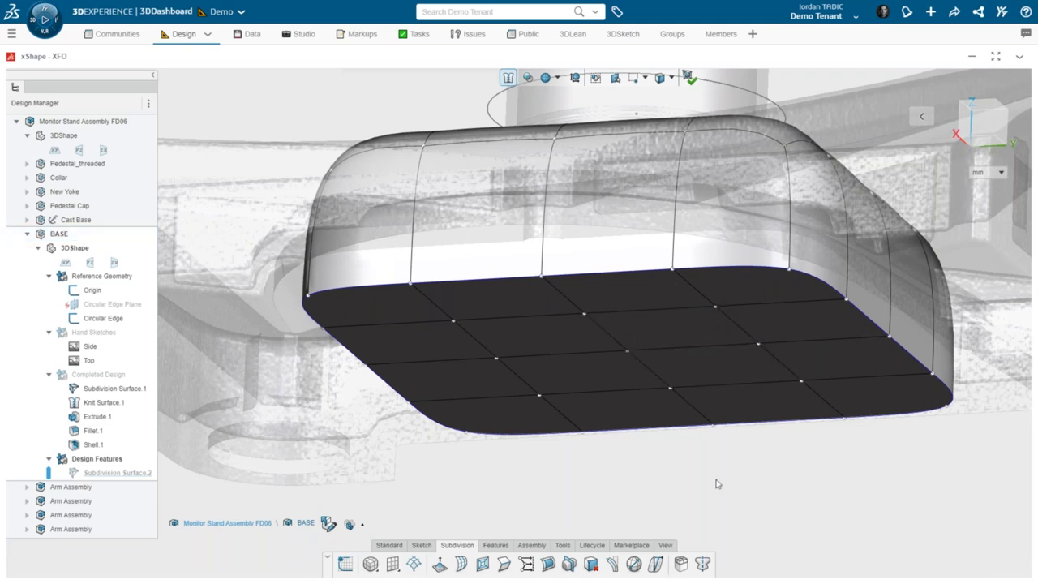
pyautogui.hotkey('ctrl', 'f')
pyautogui.write('1')
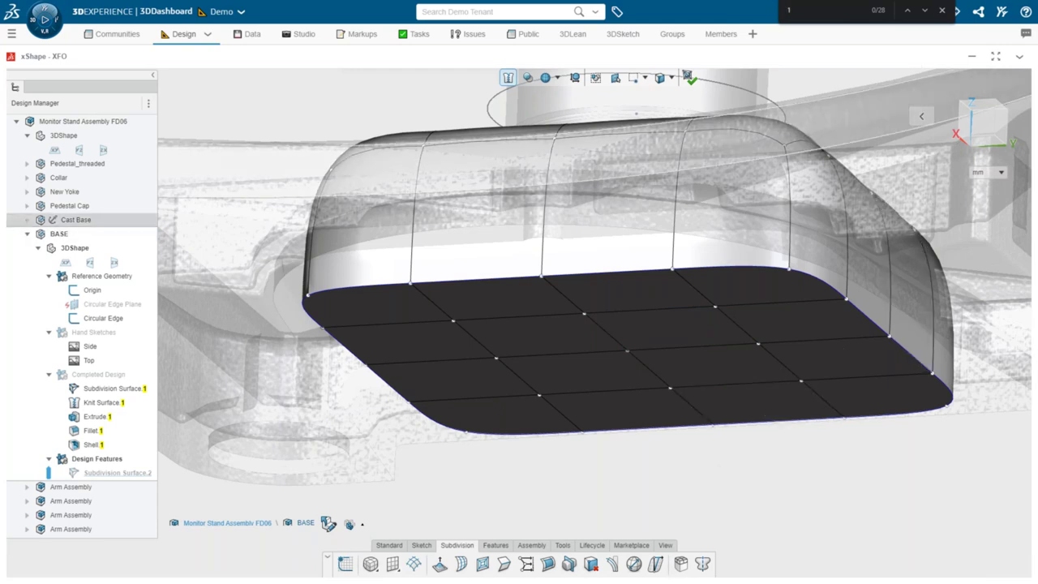
pyautogui.press('Escape')
# Step: Show the Hand Sketches of the BASE part and view the box from the top against them
pyautogui.press('f')
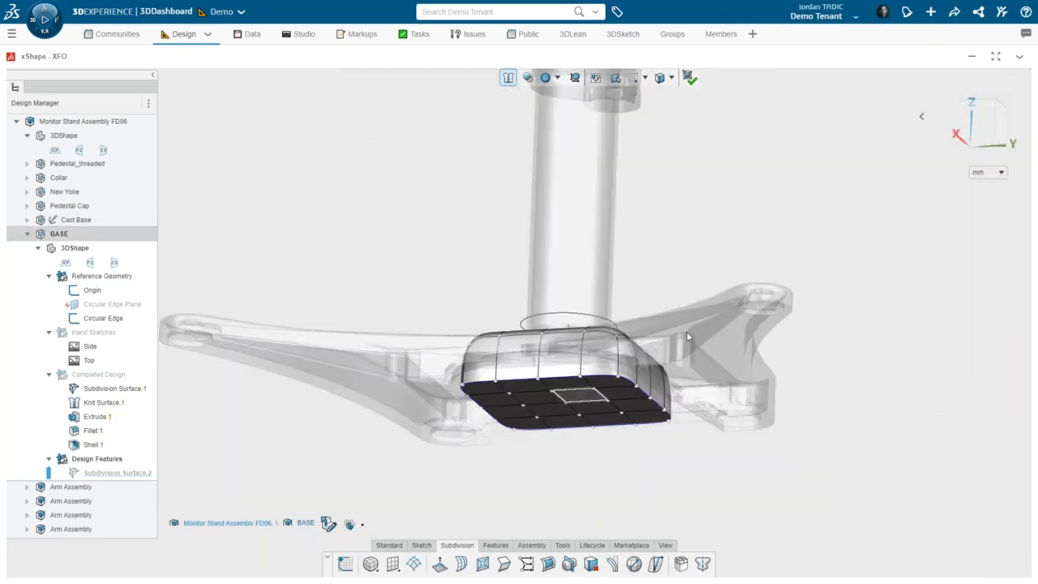
pyautogui.press('1')
pyautogui.scroll(3, 534, 421)
pyautogui.scroll(5, 536, 420)
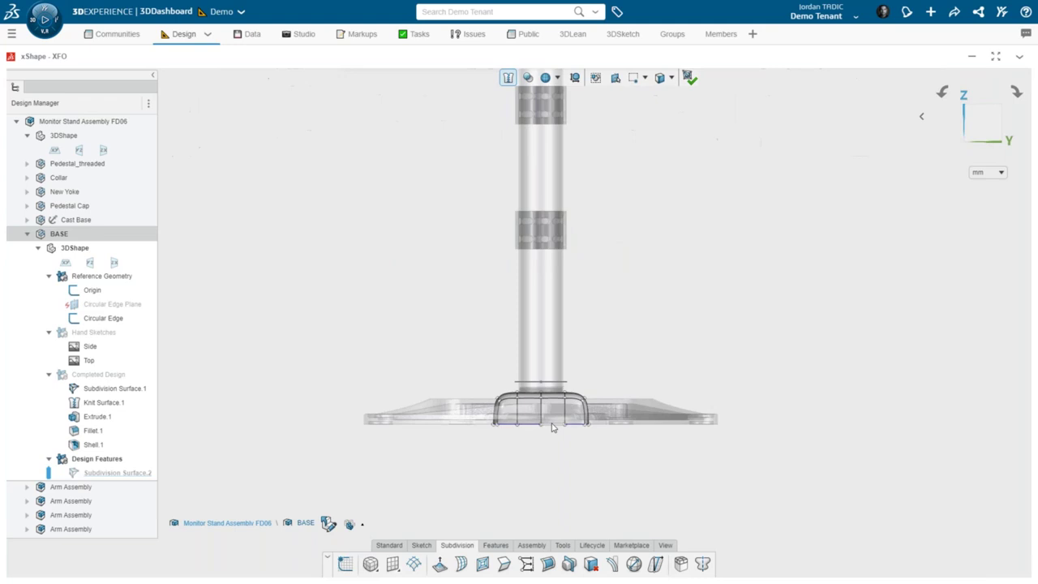
pyautogui.moveTo(540, 352); pyautogui.dragTo(526, 420, button='middle')
pyautogui.hotkey('ctrl', '5')
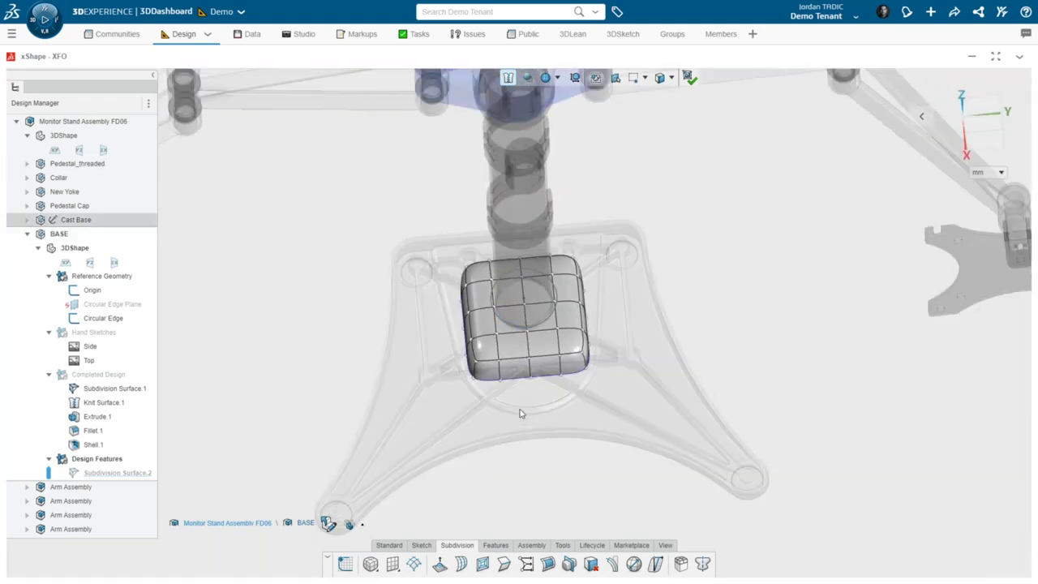
pyautogui.click(82, 337)
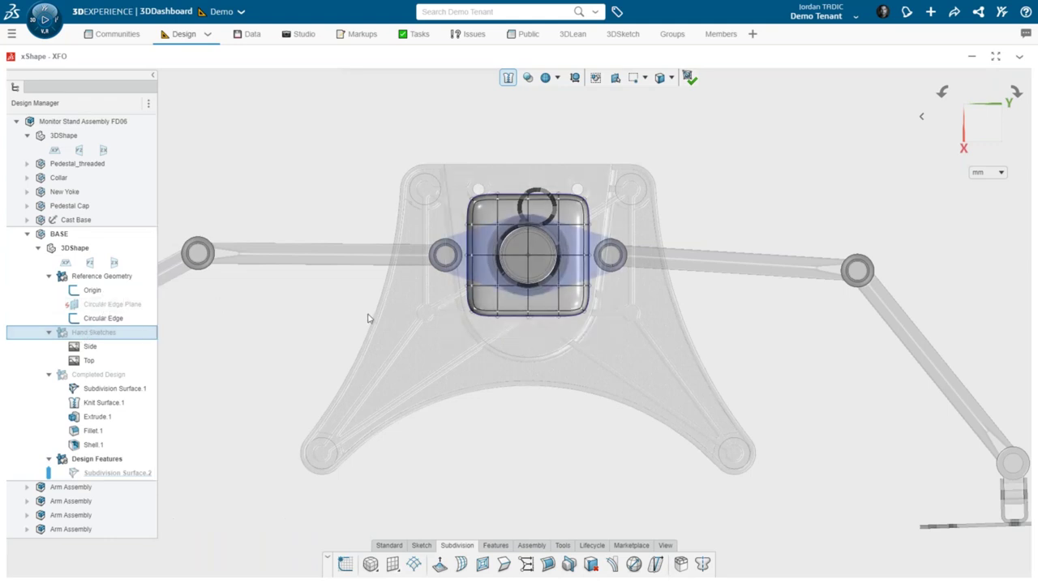
pyautogui.press('space')
pyautogui.click(909, 422)
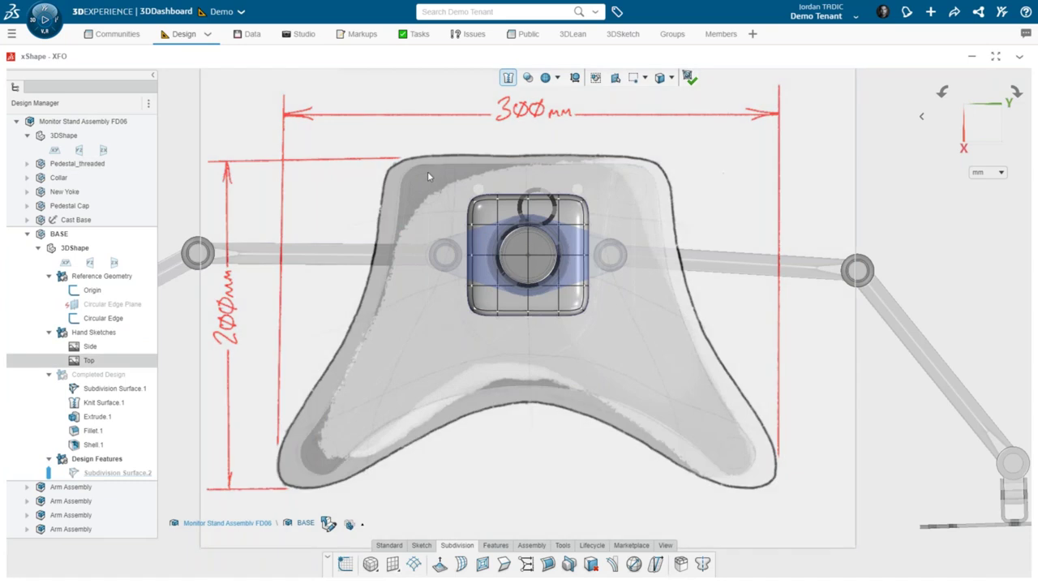
# Step: With all vertices selected, scale the box wider and deeper until its rear corners match the outline in the top sketch
pyautogui.click(554, 275)
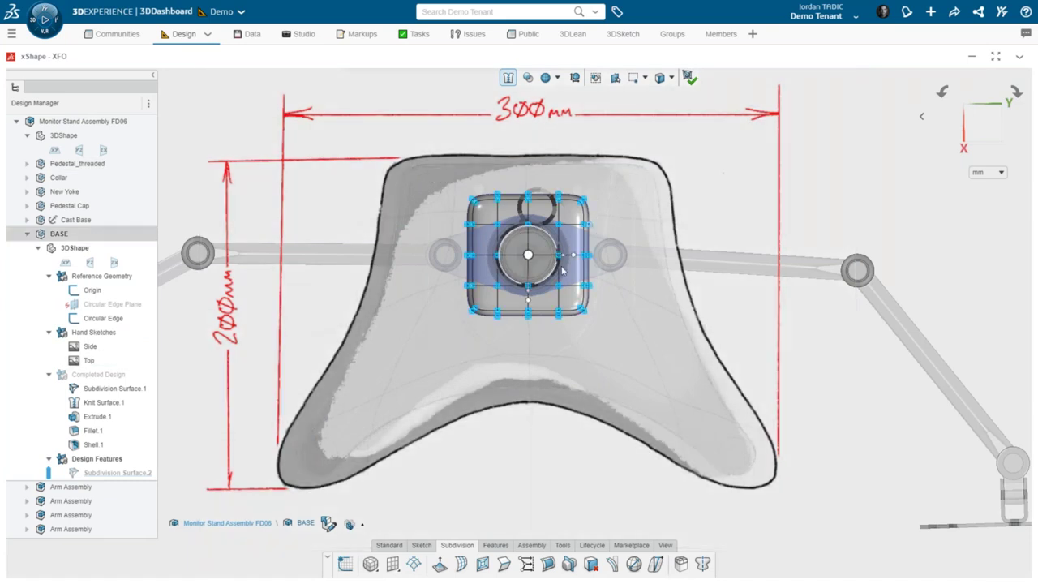
pyautogui.moveTo(572, 260); pyautogui.dragTo(638, 258)
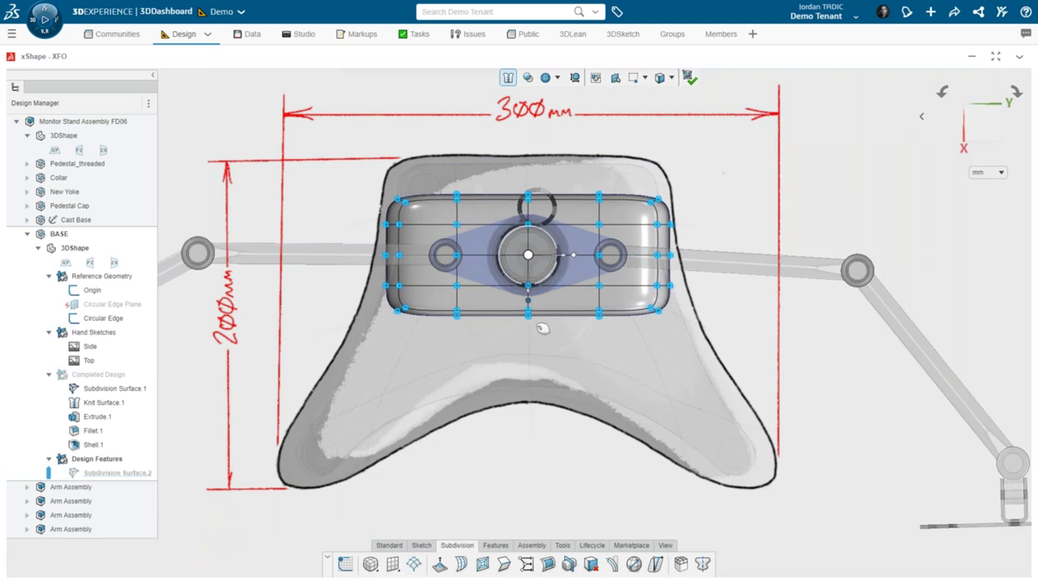
pyautogui.moveTo(537, 318); pyautogui.dragTo(539, 337)
pyautogui.click(862, 470)
# Step: Try moving the front-right corner vertices out to the right foot of the top sketch, and undo the move
pyautogui.moveTo(875, 477); pyautogui.dragTo(576, 288)
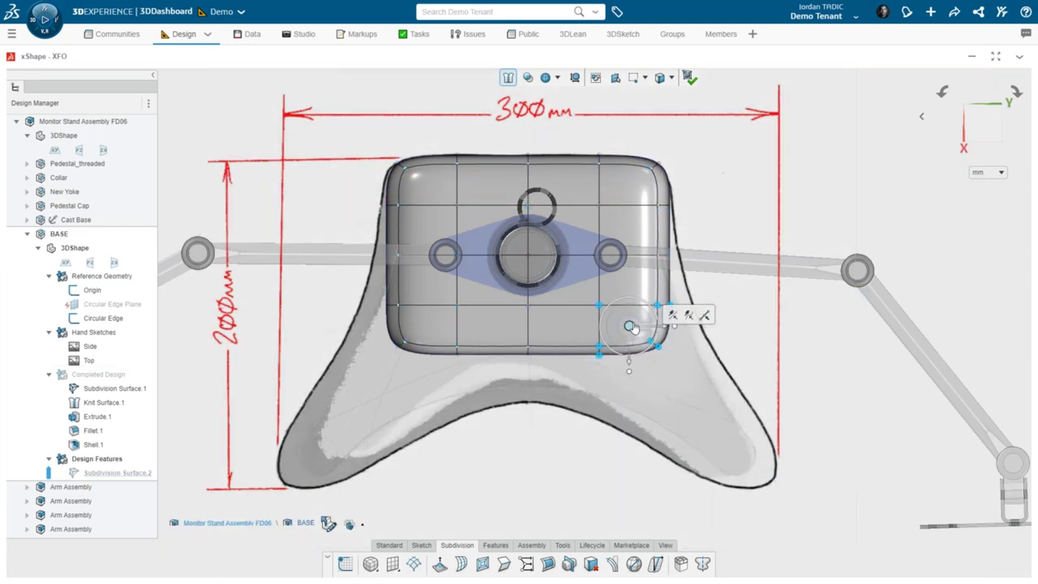
pyautogui.moveTo(640, 319); pyautogui.dragTo(758, 459)
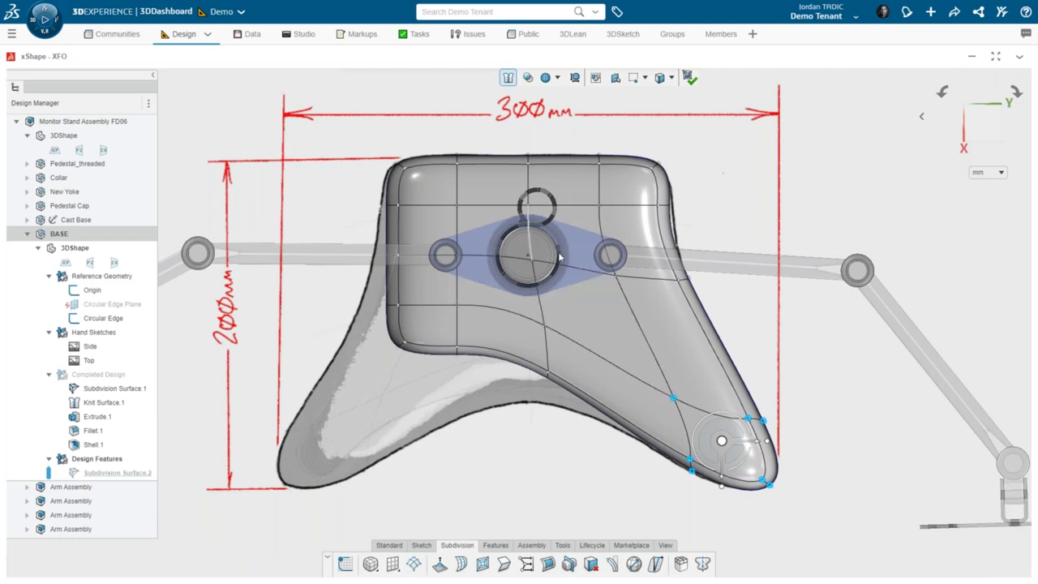
pyautogui.hotkey('ctrl', 'z')
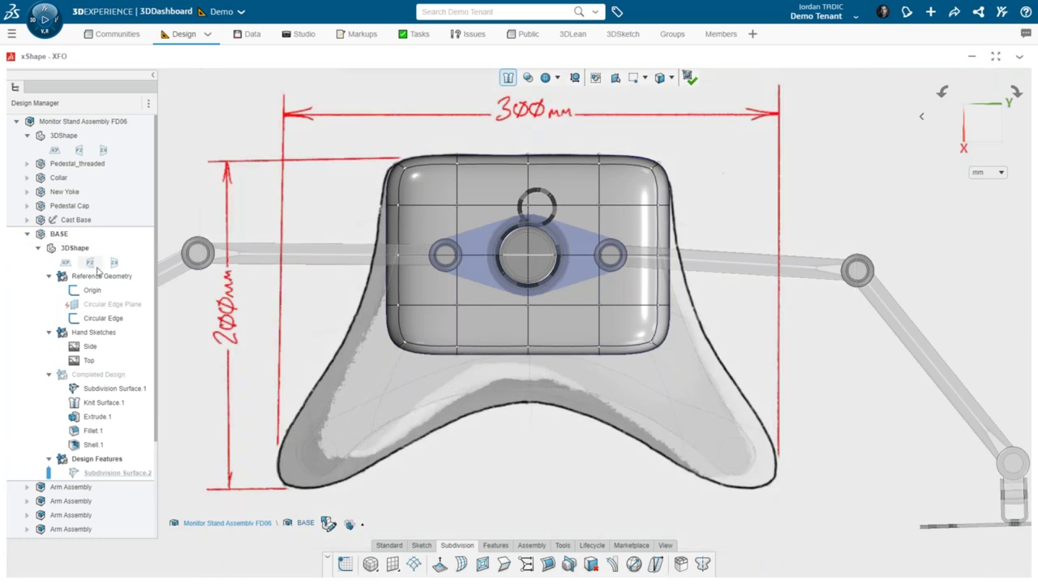
# Step: Turn on symmetry for the subdivision base about the BASE part's ZX plane
pyautogui.click(703, 566)
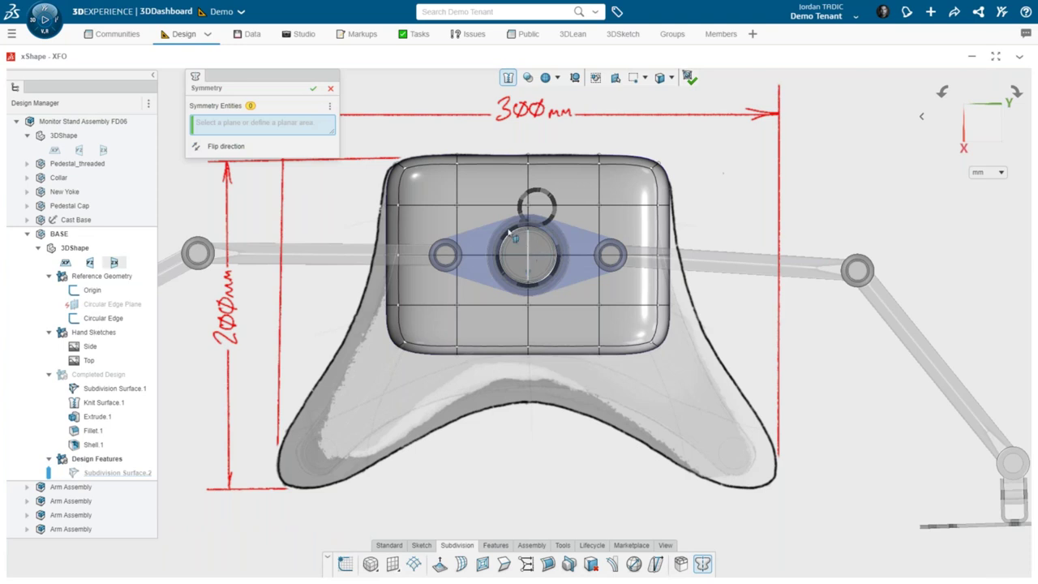
pyautogui.click(330, 88)
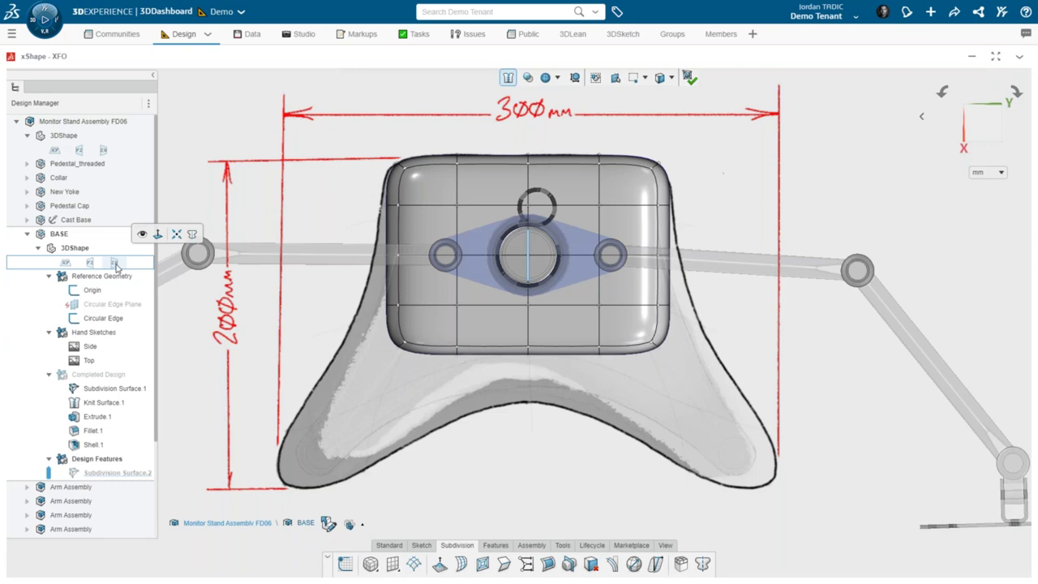
pyautogui.click(116, 265)
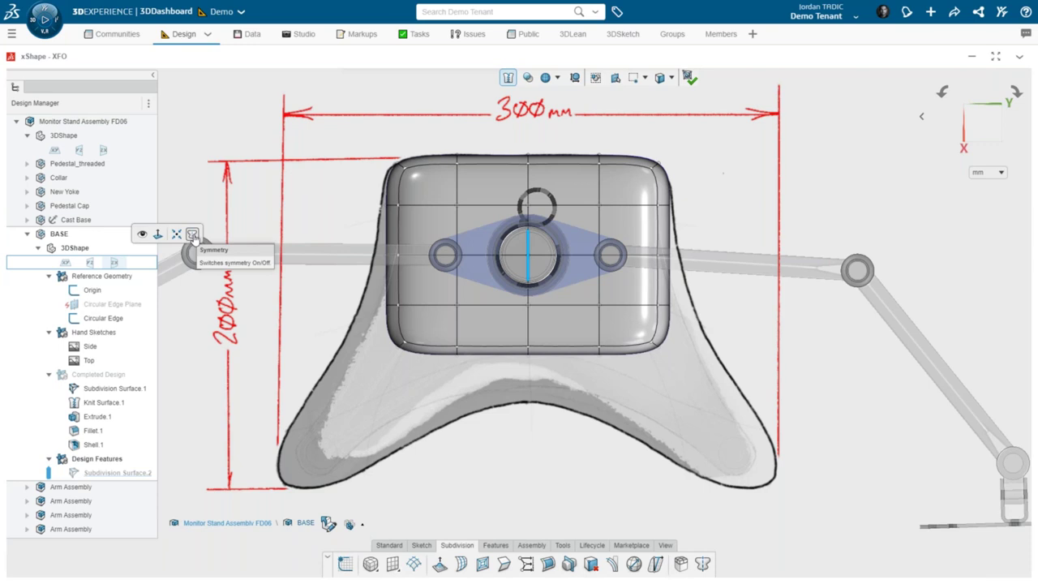
pyautogui.click(192, 235)
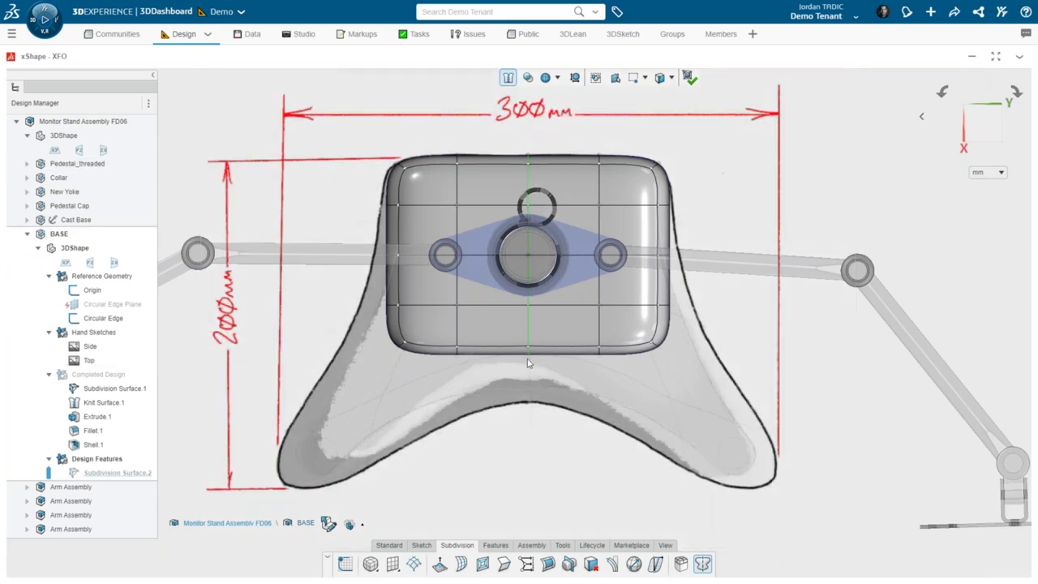
# Step: With symmetry on, move the front-right corner vertices out to the right foot of the top sketch so both feet are shaped
pyautogui.moveTo(825, 410); pyautogui.dragTo(562, 287)
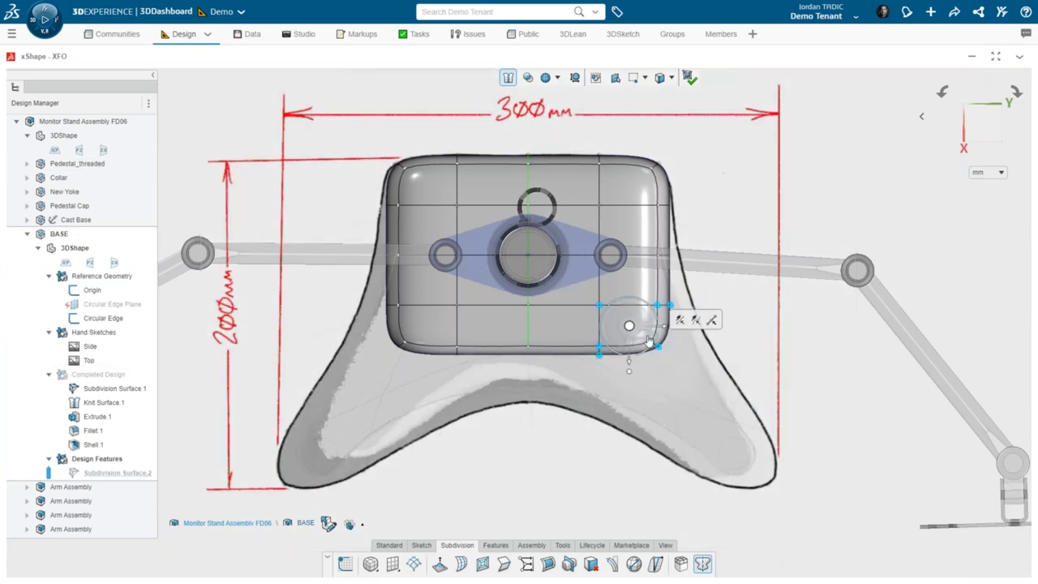
pyautogui.moveTo(641, 343)
pyautogui.mouseDown()
pyautogui.moveTo(696, 396)
pyautogui.moveTo(714, 446)
pyautogui.moveTo(762, 486)
pyautogui.mouseUp()
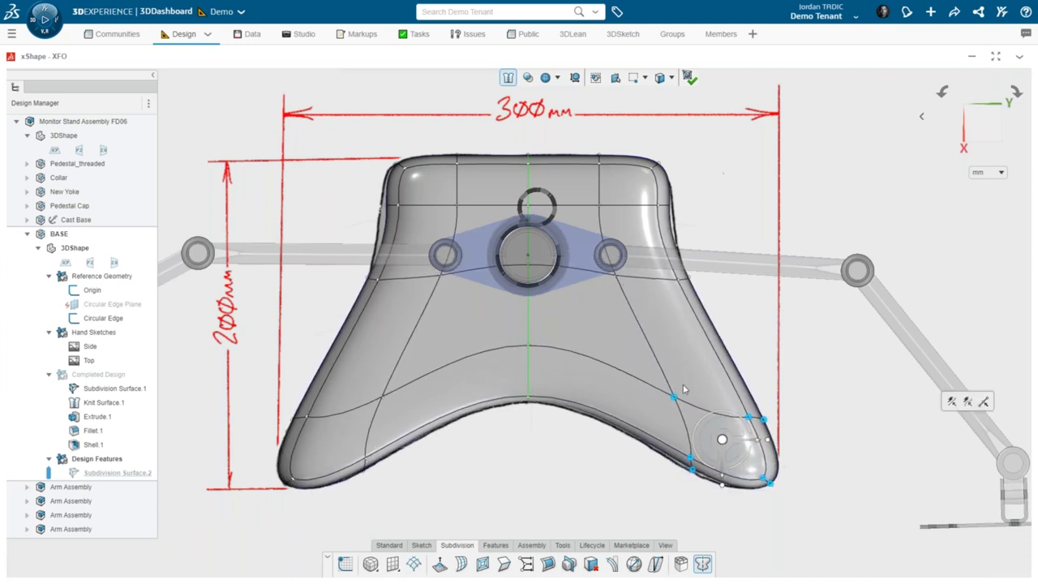
pyautogui.click(597, 489)
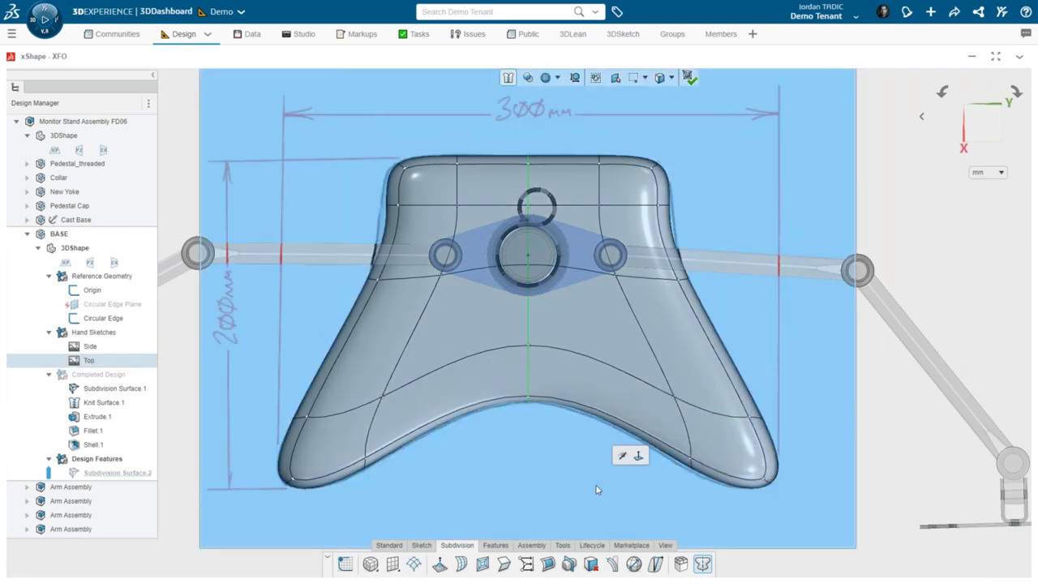
pyautogui.click(908, 441)
# Step: In the side view, select the upper vertices toward the front of the base and lower them to match the sloped side sketch
pyautogui.moveTo(824, 474); pyautogui.dragTo(767, 363, button='middle')
pyautogui.scroll(1, 830, 463)
pyautogui.moveTo(829, 463); pyautogui.dragTo(589, 394, button='middle')
pyautogui.hotkey('ctrl', '4')
pyautogui.scroll(-3, 841, 452)
pyautogui.scroll(2, 523, 382)
pyautogui.scroll(5, 510, 383)
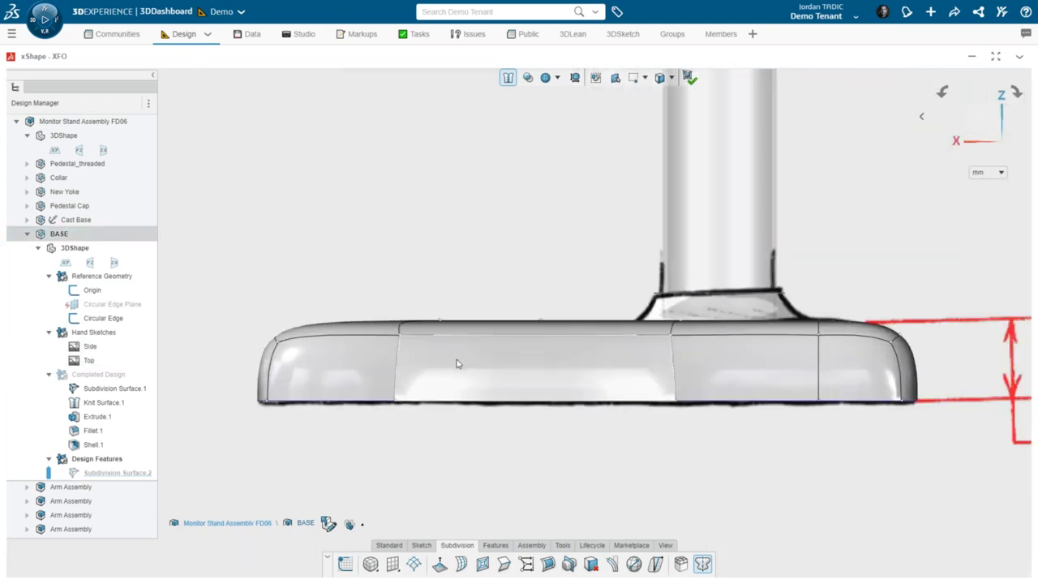
pyautogui.moveTo(205, 238); pyautogui.dragTo(568, 363)
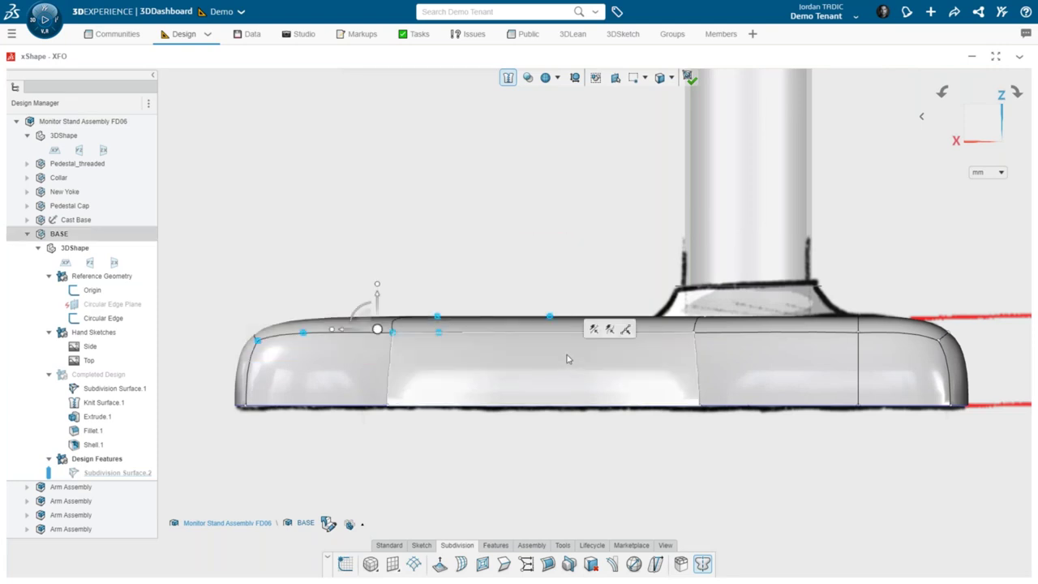
pyautogui.scroll(2, 349, 316)
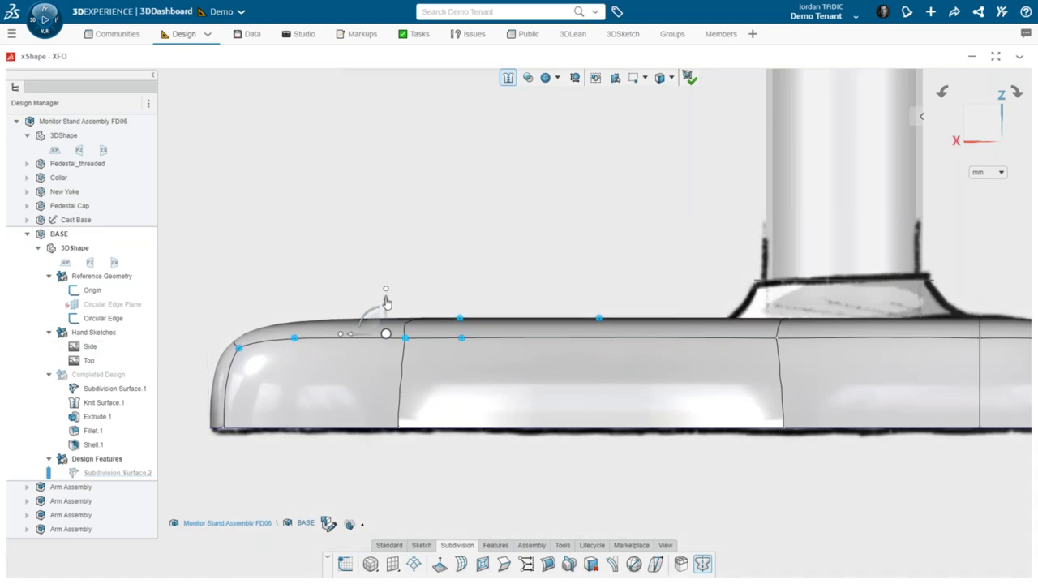
pyautogui.moveTo(387, 303); pyautogui.dragTo(442, 350)
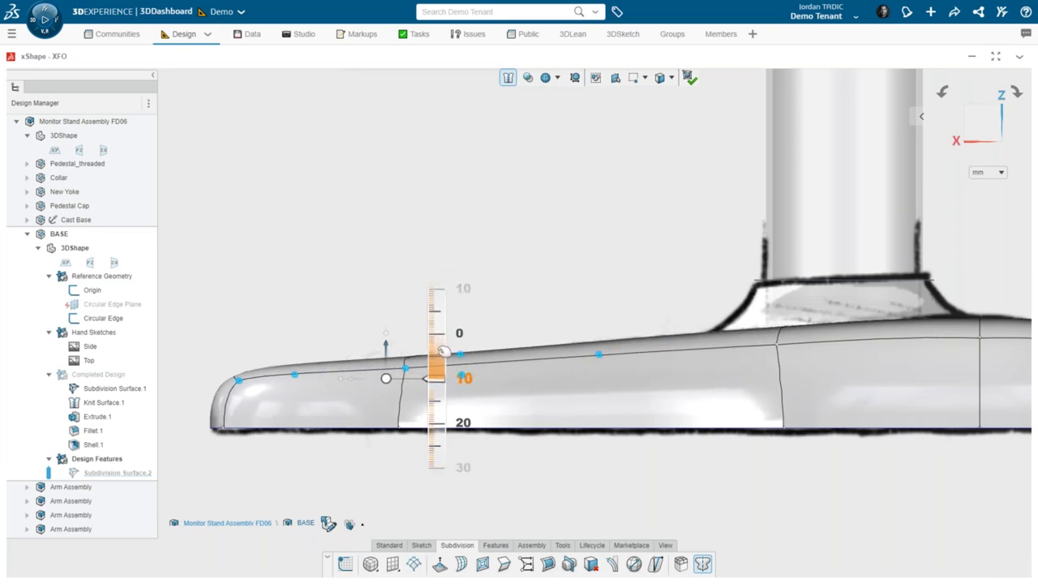
pyautogui.moveTo(443, 351); pyautogui.dragTo(443, 351)
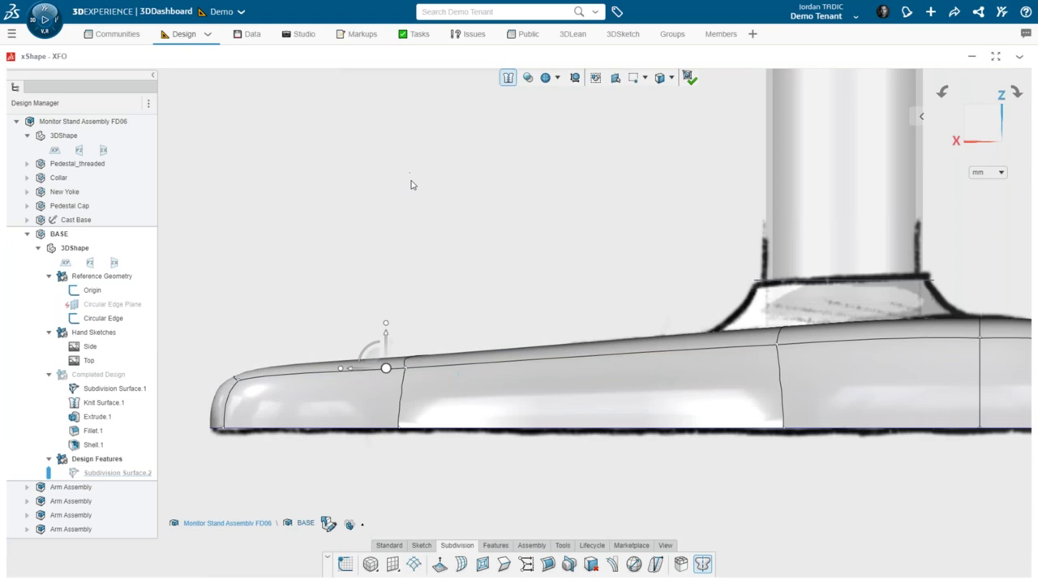
# Step: Show the base's bounding box and compare its overall dimensions with the 300, 200 and 25 mm sizes in the hand sketches
pyautogui.scroll(-4, 429, 216)
pyautogui.moveTo(488, 314)
pyautogui.mouseDown(button='middle')
pyautogui.moveTo(530, 305)
pyautogui.moveTo(621, 359)
pyautogui.moveTo(585, 375)
pyautogui.moveTo(588, 366)
pyautogui.moveTo(543, 328)
pyautogui.mouseUp(button='middle')
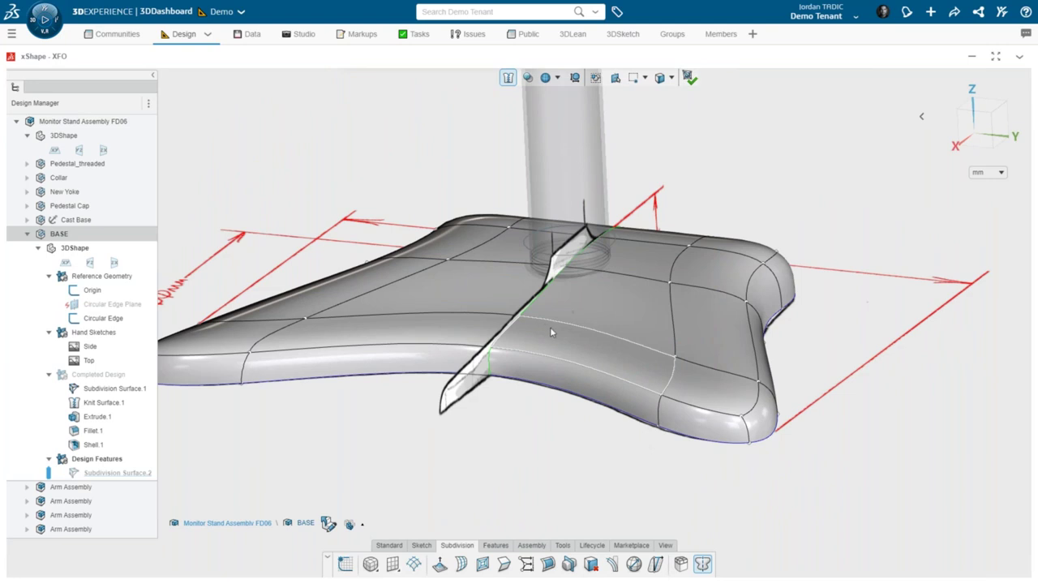
pyautogui.hotkey('ctrl', '5')
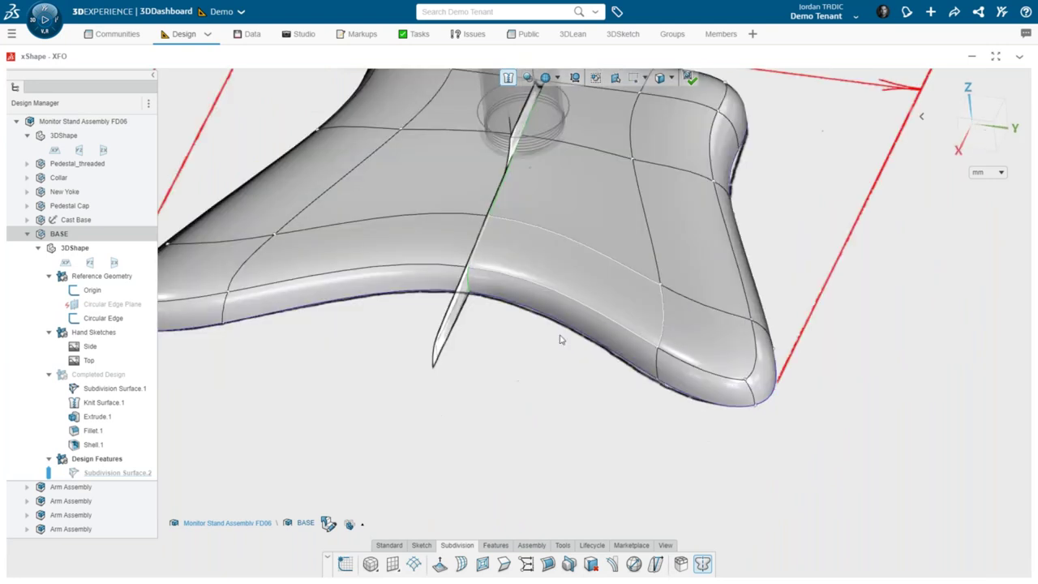
pyautogui.scroll(-5, 561, 339)
pyautogui.keyDown('ctrl'); pyautogui.moveTo(504, 248); pyautogui.dragTo(559, 327, button='middle'); pyautogui.keyUp('ctrl')
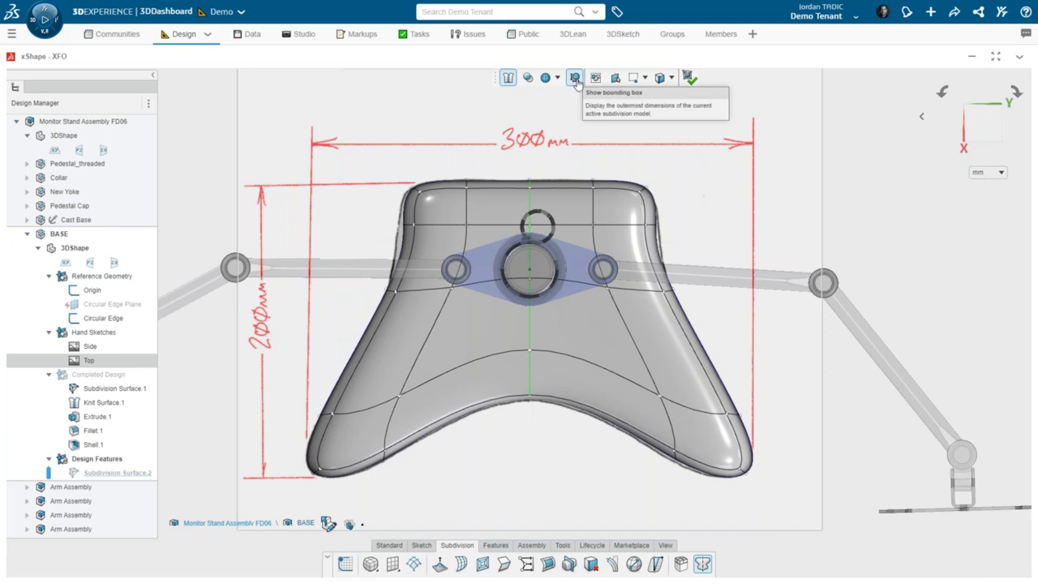
pyautogui.click(575, 78)
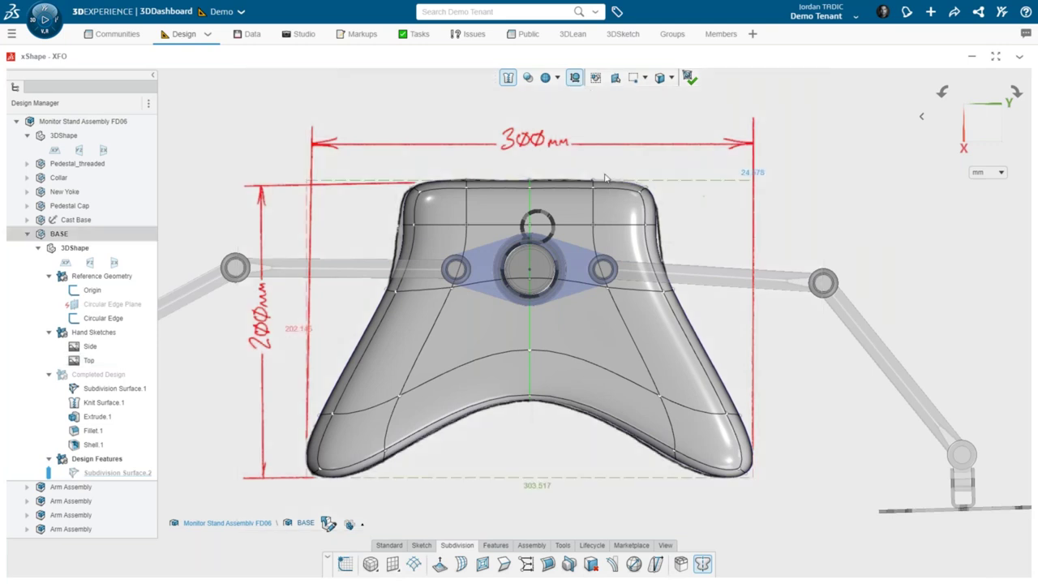
pyautogui.scroll(-3, 609, 352)
pyautogui.moveTo(543, 439)
pyautogui.mouseDown(button='middle')
pyautogui.moveTo(551, 388)
pyautogui.moveTo(521, 317)
pyautogui.moveTo(504, 342)
pyautogui.moveTo(507, 396)
pyautogui.moveTo(530, 393)
pyautogui.mouseUp(button='middle')
pyautogui.scroll(5, 509, 403)
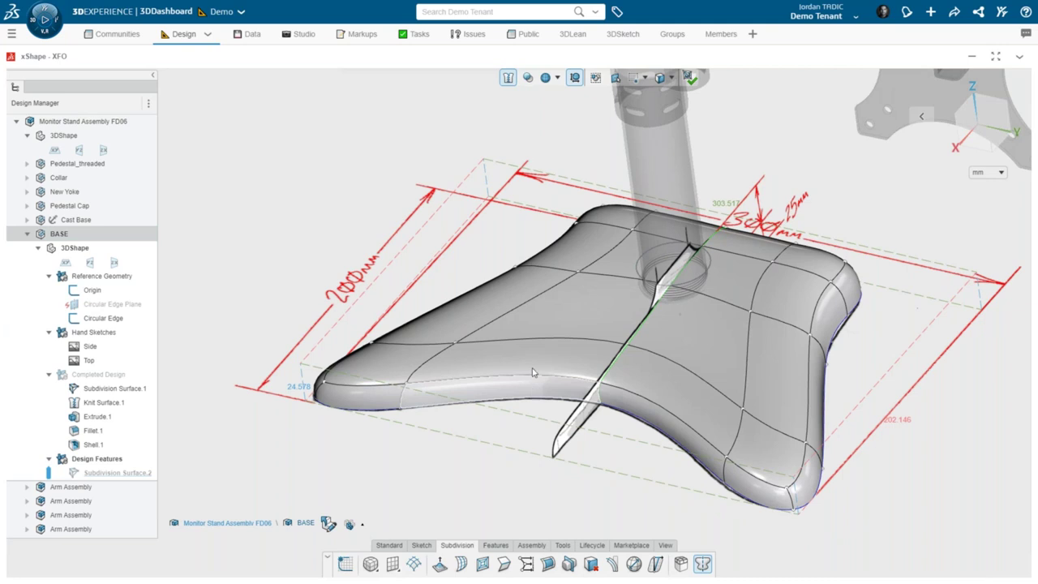
pyautogui.moveTo(618, 305)
pyautogui.mouseDown(button='middle')
pyautogui.moveTo(639, 305)
pyautogui.moveTo(603, 298)
pyautogui.mouseUp(button='middle')
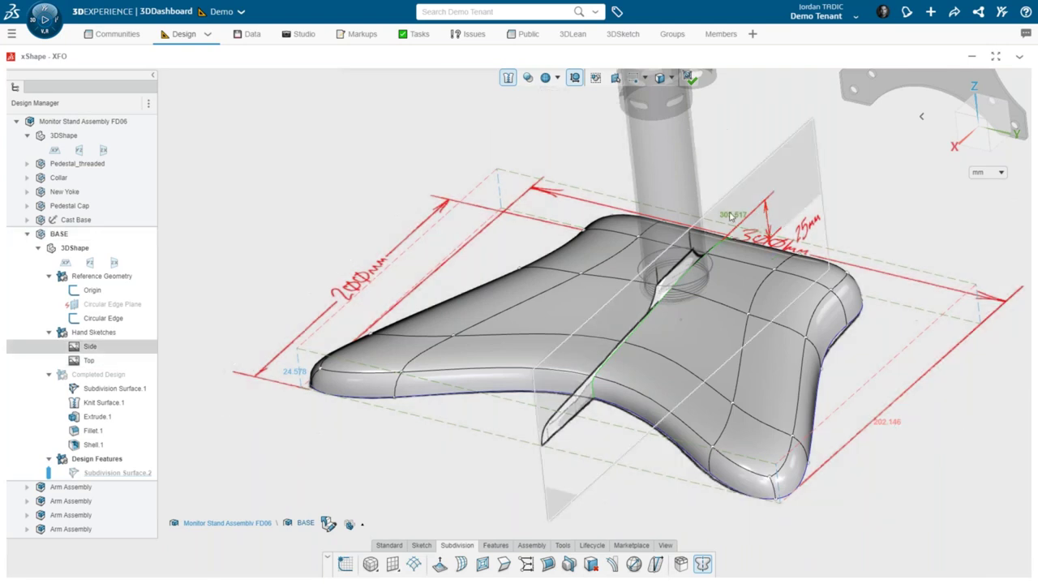
# Step: Raise and lower the top face around the pedestal until the base's bounding-box height is about 24.46 mm, and deselect the face
pyautogui.click(639, 261)
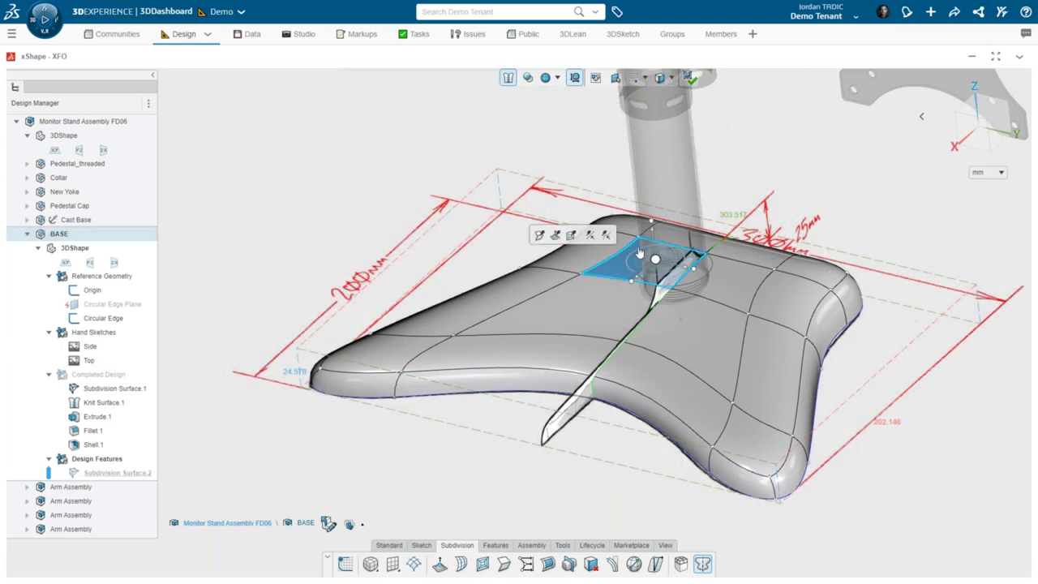
pyautogui.moveTo(654, 242); pyautogui.dragTo(659, 205)
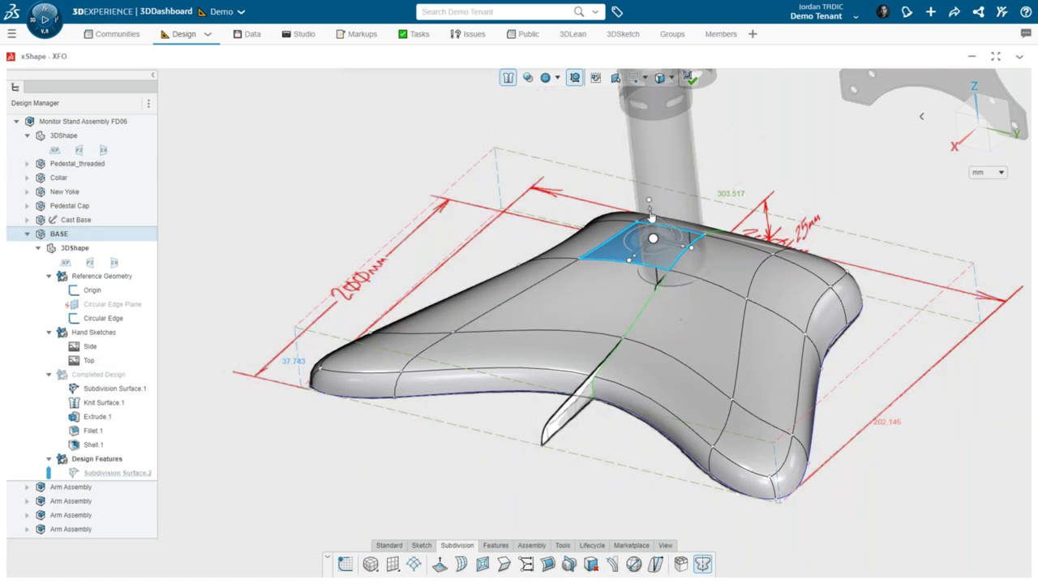
pyautogui.moveTo(651, 213); pyautogui.dragTo(667, 237)
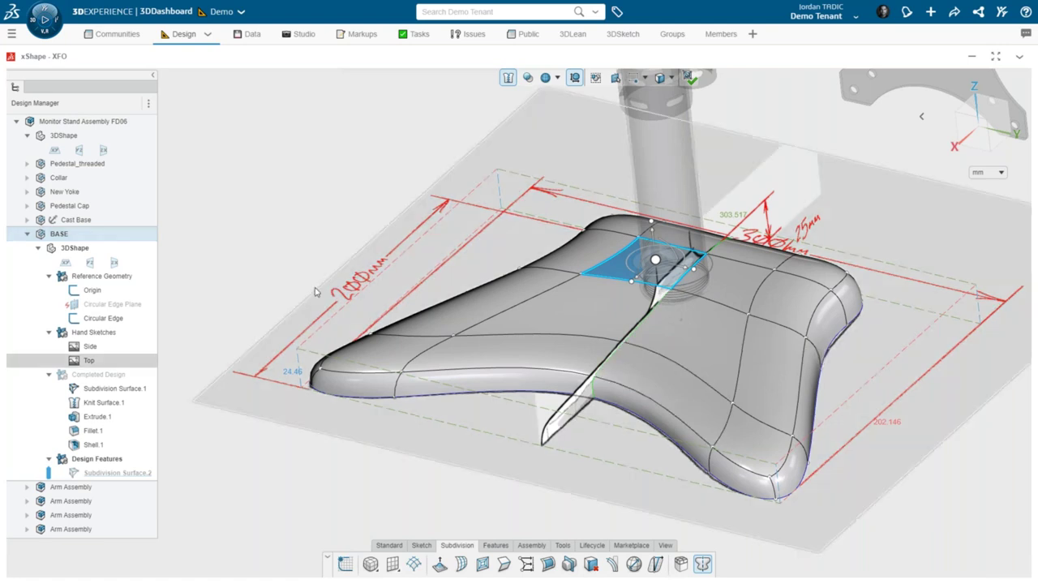
pyautogui.click(284, 245)
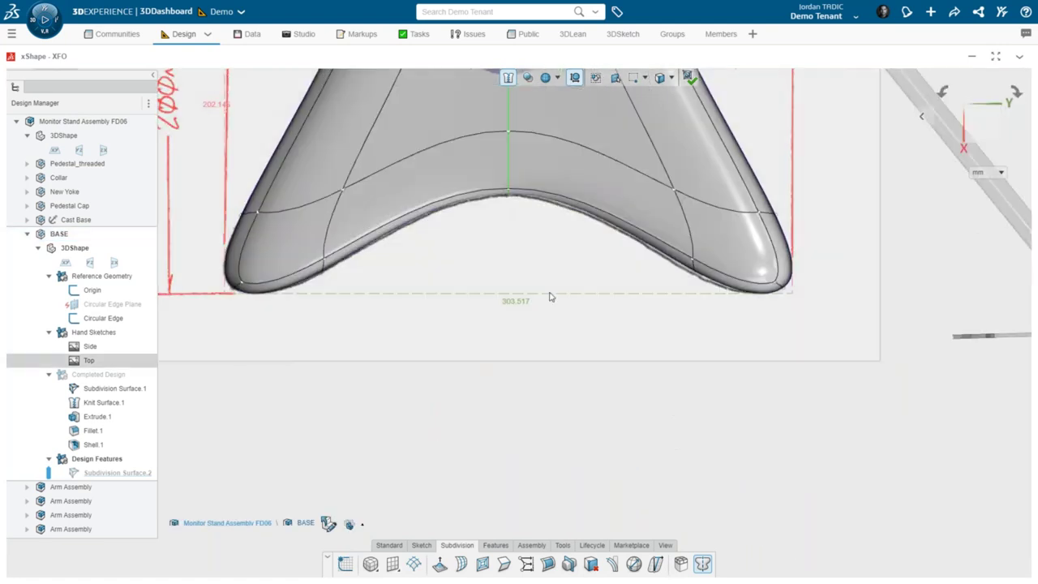
# Step: Scale the subdivision base non-uniformly by its bounding box to 200 mm along X and 300 mm along Y
pyautogui.scroll(-5, 549, 292)
pyautogui.moveTo(542, 275); pyautogui.dragTo(649, 376, button='middle')
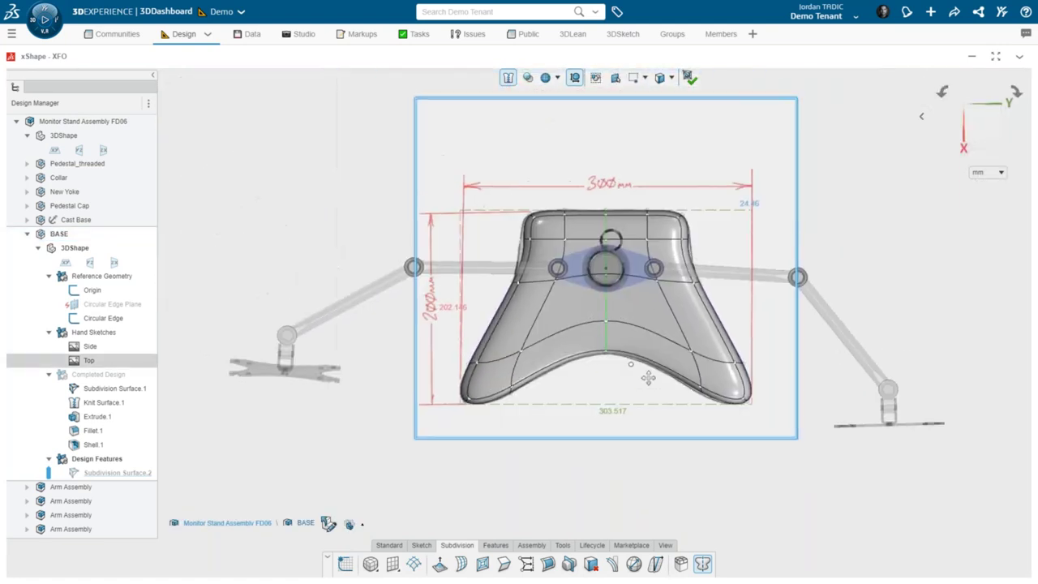
pyautogui.scroll(1, 636, 242)
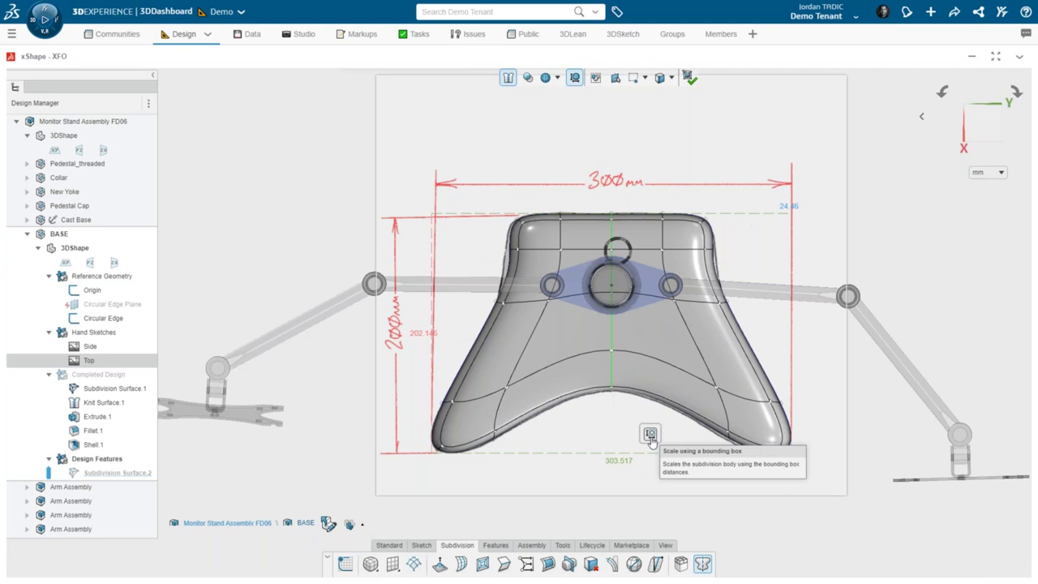
pyautogui.click(650, 435)
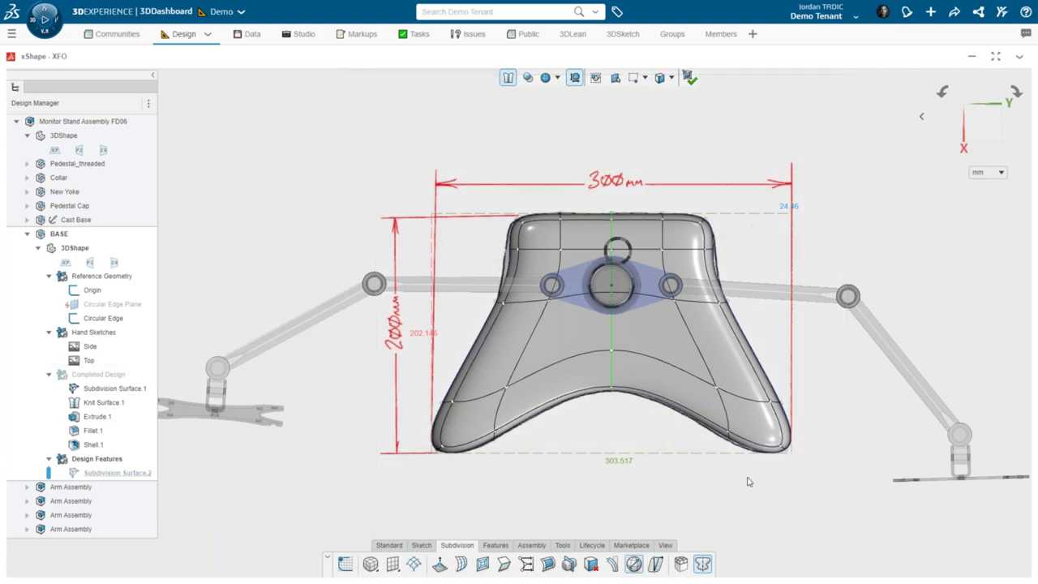
pyautogui.moveTo(255, 79); pyautogui.dragTo(252, 100)
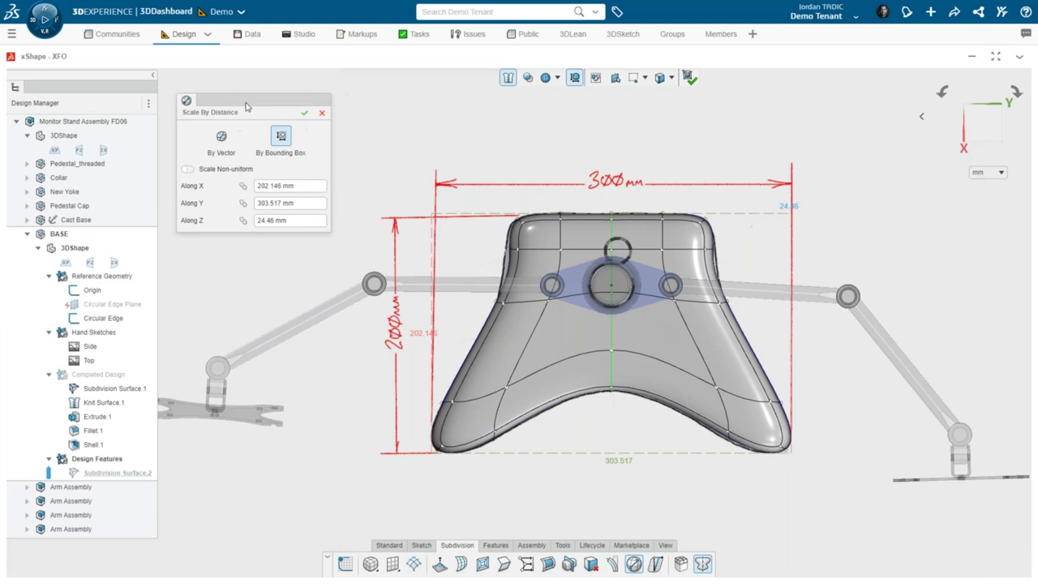
pyautogui.click(195, 167)
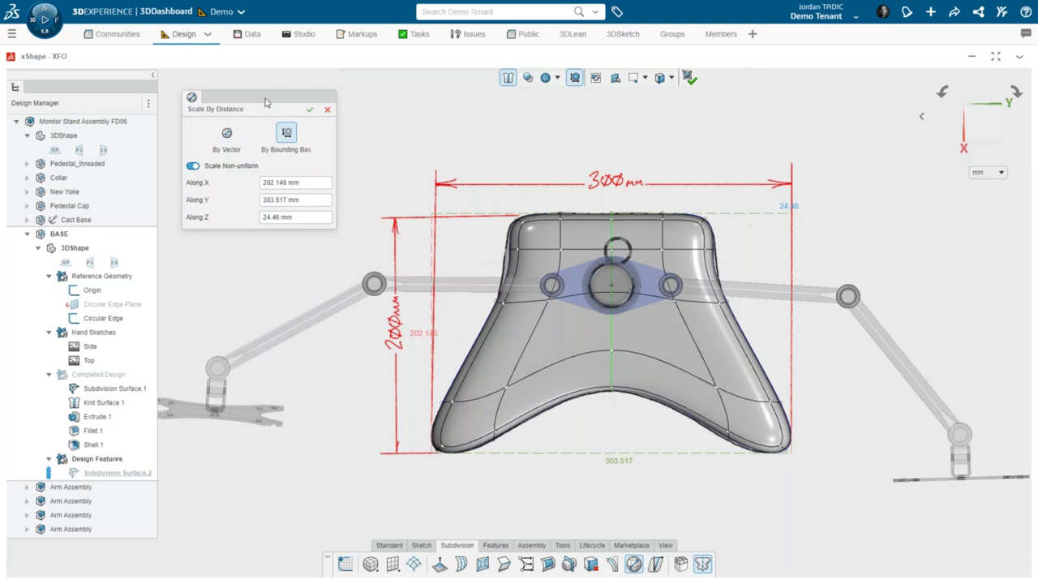
pyautogui.scroll(1, 726, 351)
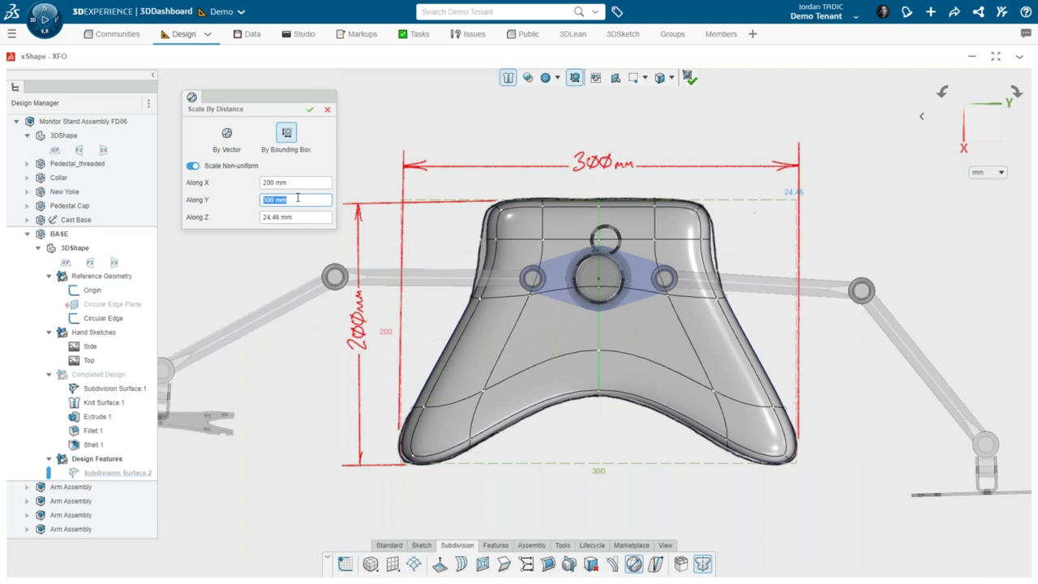
pyautogui.click(309, 110)
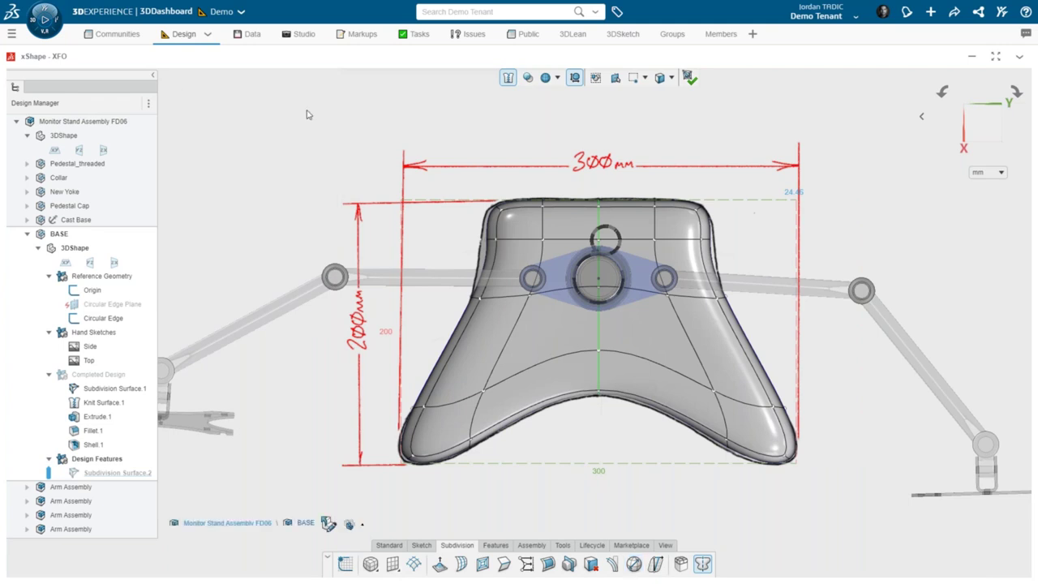
# Step: Hide the bounding box and the Hand Sketches folder so only the subdivision base shows
pyautogui.moveTo(746, 459); pyautogui.dragTo(676, 348, button='middle')
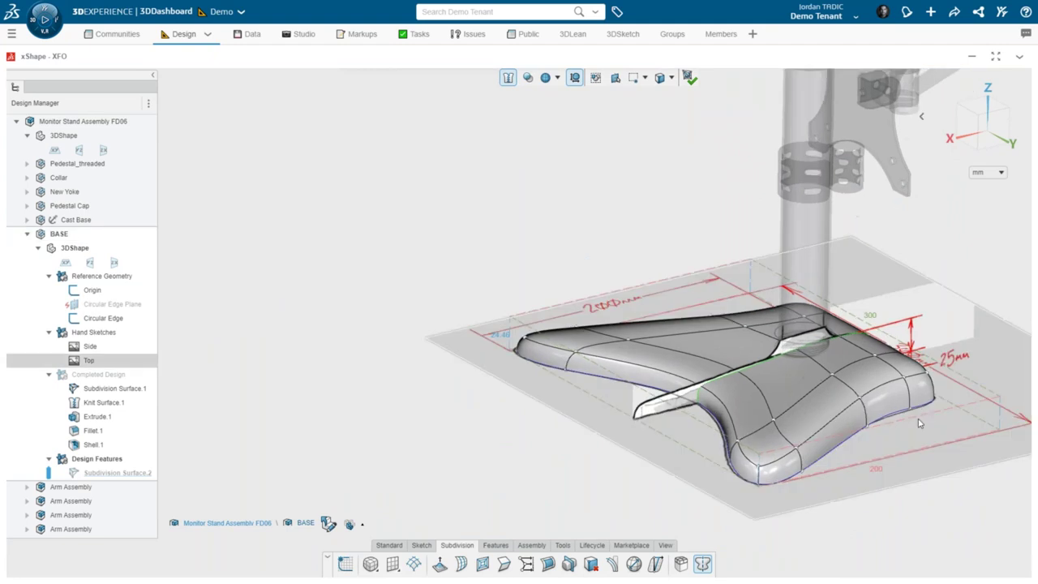
pyautogui.scroll(3, 918, 415)
pyautogui.moveTo(897, 409); pyautogui.dragTo(848, 416, button='middle')
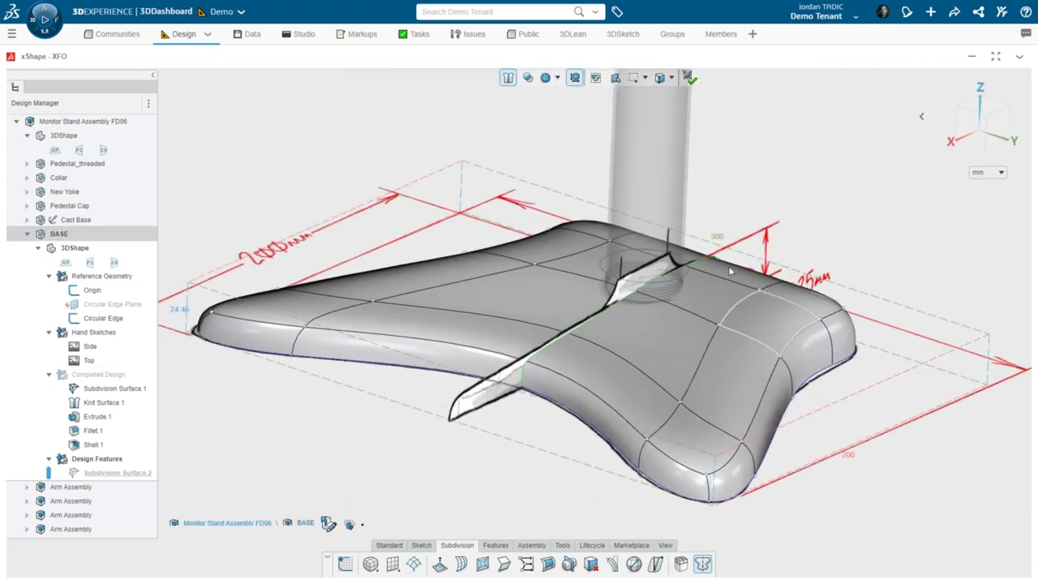
pyautogui.click(575, 77)
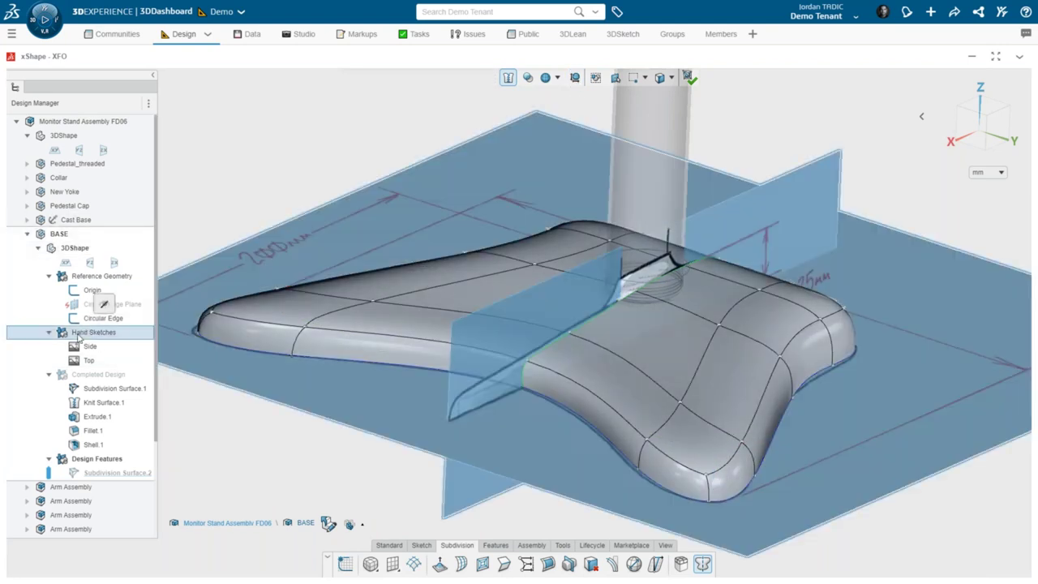
pyautogui.click(105, 304)
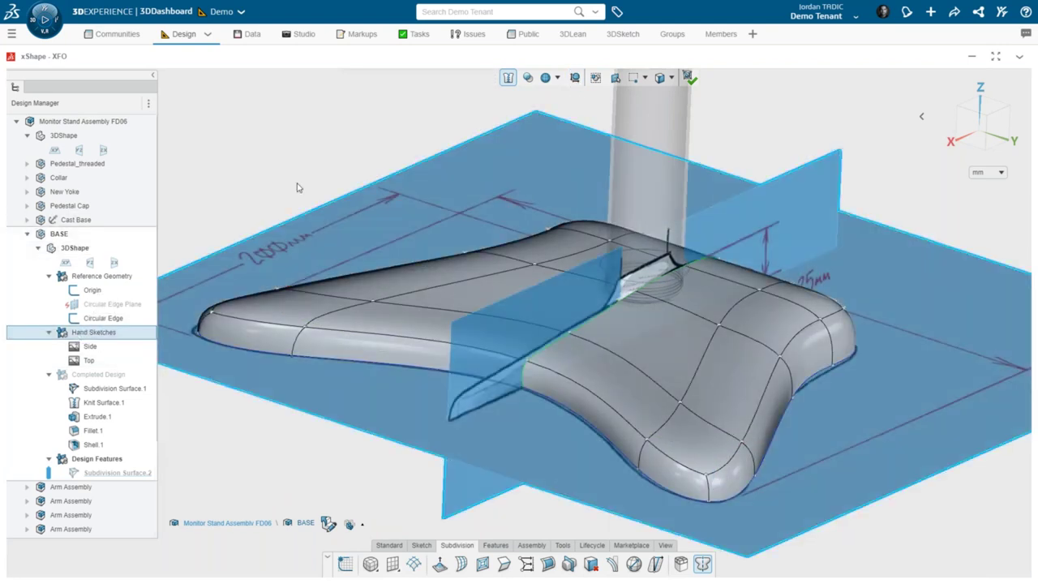
pyautogui.moveTo(548, 395)
pyautogui.mouseDown(button='middle')
pyautogui.moveTo(554, 371)
pyautogui.moveTo(562, 390)
pyautogui.mouseUp(button='middle')
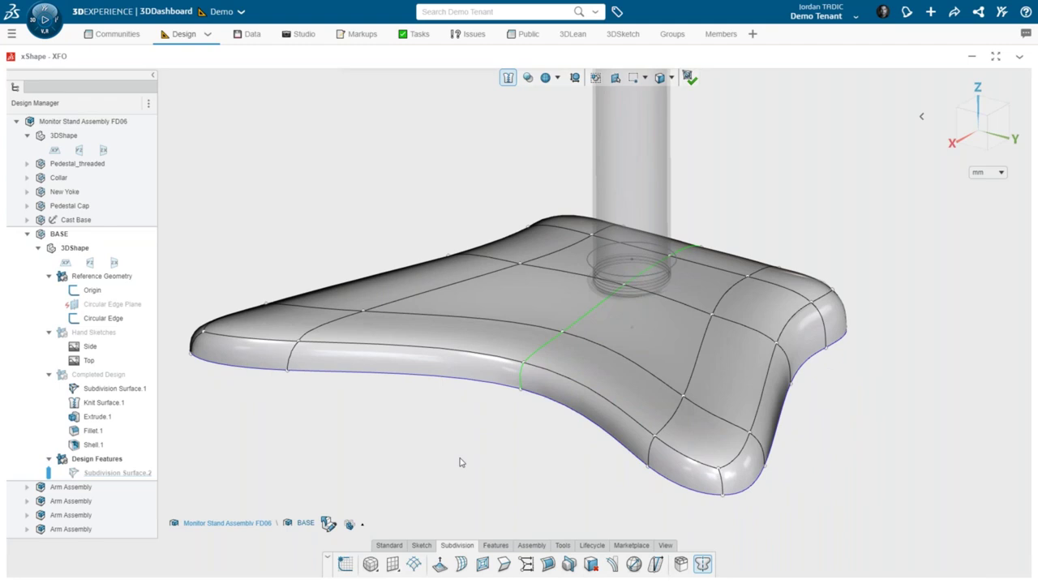
pyautogui.moveTo(465, 470); pyautogui.dragTo(475, 471, button='middle')
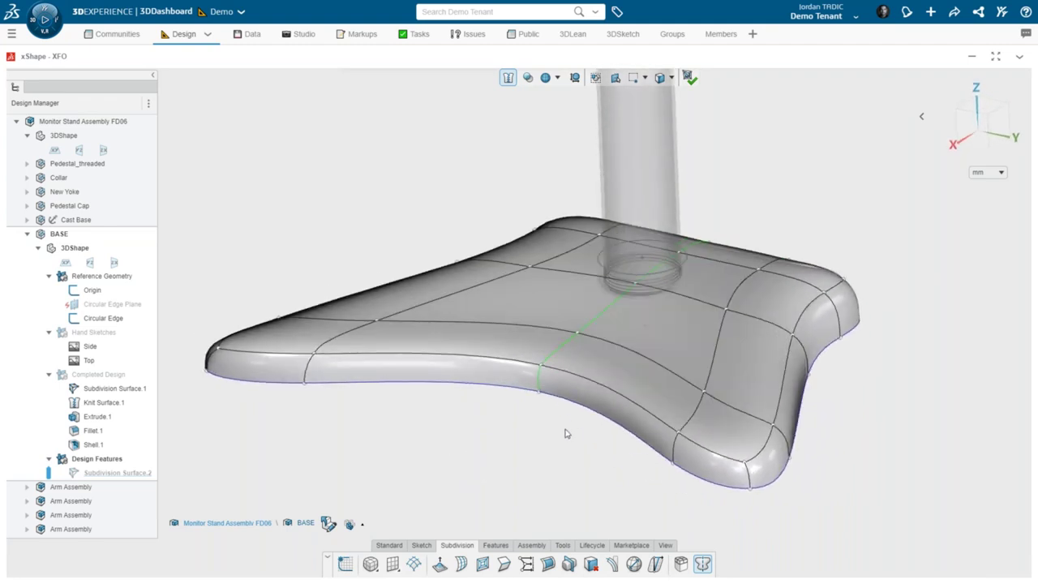
pyautogui.moveTo(849, 462)
pyautogui.mouseDown(button='middle')
pyautogui.moveTo(873, 461)
pyautogui.moveTo(732, 446)
pyautogui.moveTo(735, 426)
pyautogui.moveTo(741, 443)
pyautogui.moveTo(799, 461)
pyautogui.moveTo(839, 433)
pyautogui.moveTo(859, 469)
pyautogui.mouseUp(button='middle')
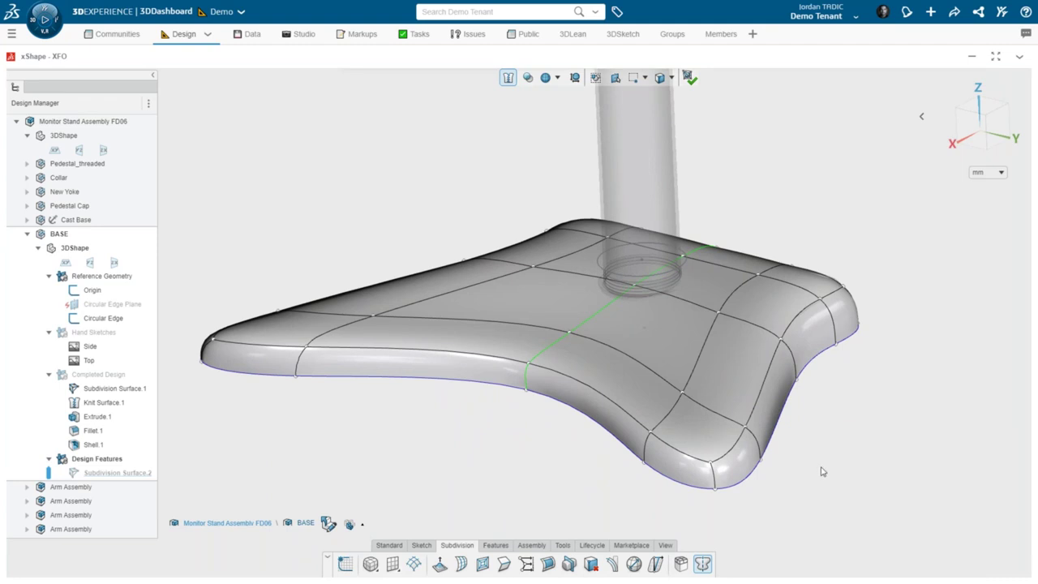
# Step: In the top view, select the centre-line vertex at the pedestal and move it toward the base's concave front edge
pyautogui.hotkey('ctrl', '5')
pyautogui.scroll(-3, 593, 398)
pyautogui.keyDown('ctrl'); pyautogui.moveTo(421, 249); pyautogui.dragTo(543, 404, button='middle'); pyautogui.keyUp('ctrl')
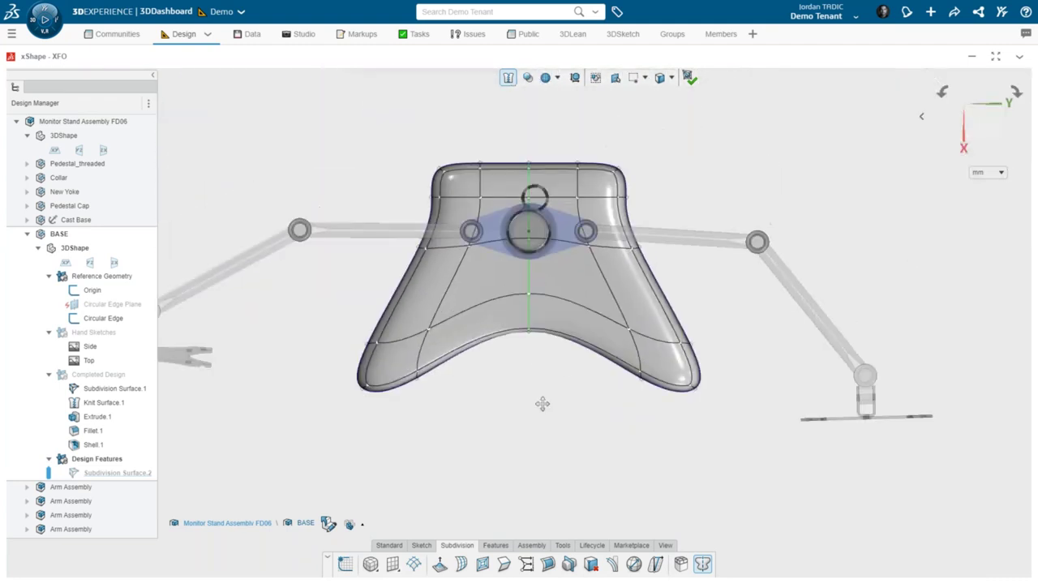
pyautogui.scroll(5, 523, 275)
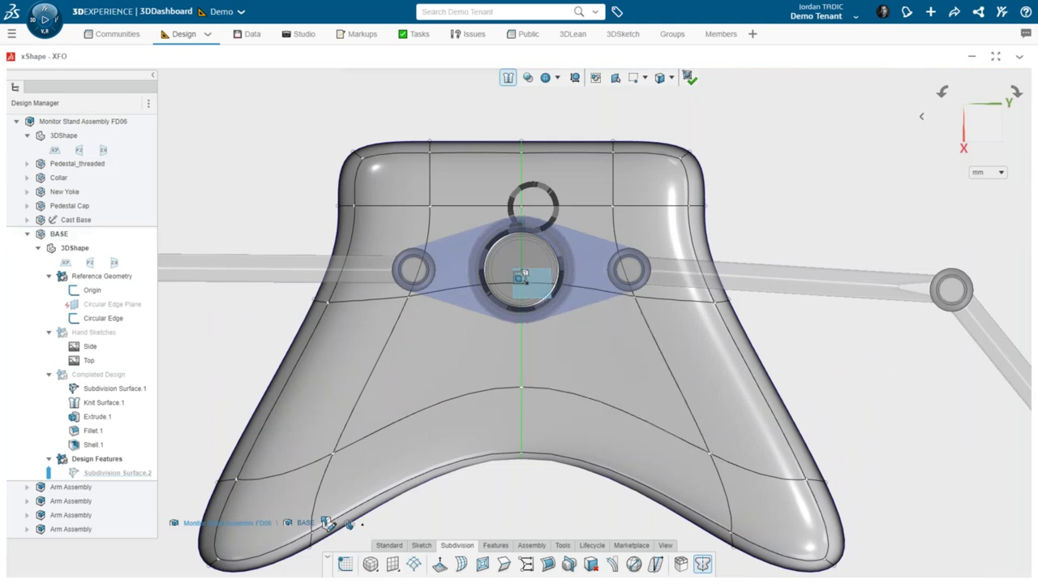
pyautogui.click(634, 412)
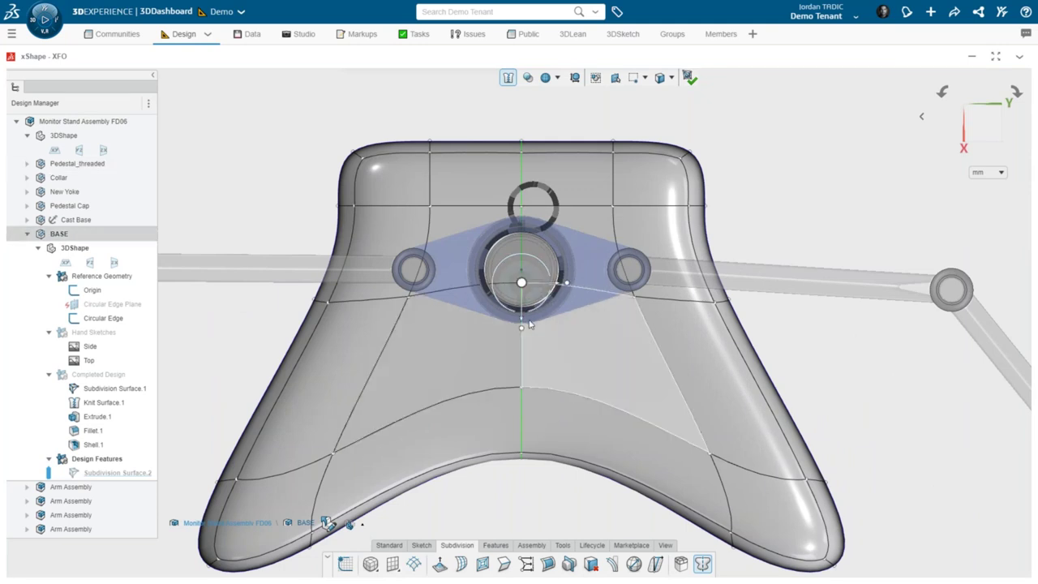
pyautogui.moveTo(522, 326); pyautogui.dragTo(514, 487)
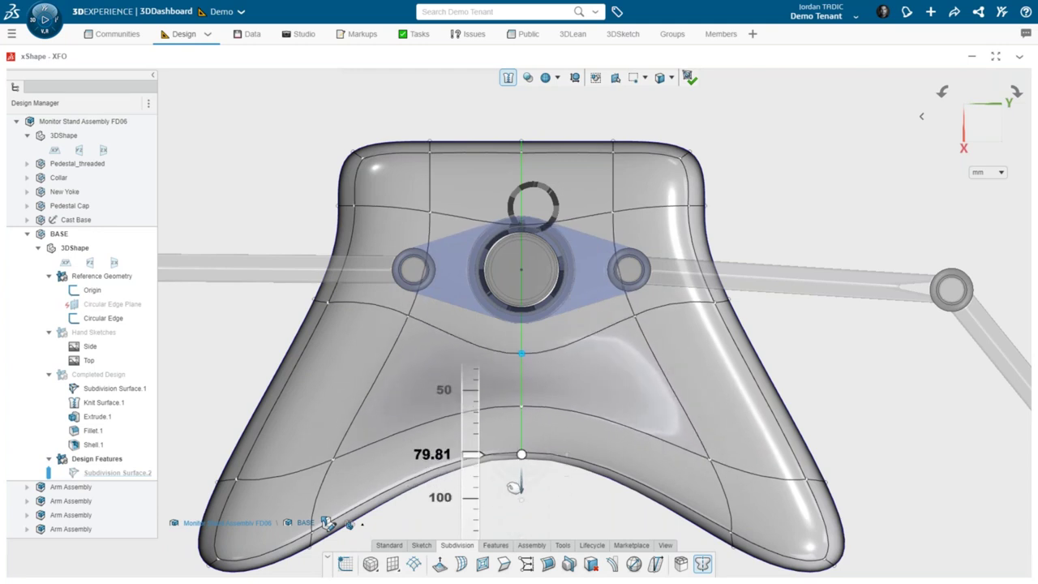
pyautogui.moveTo(517, 522); pyautogui.dragTo(515, 440)
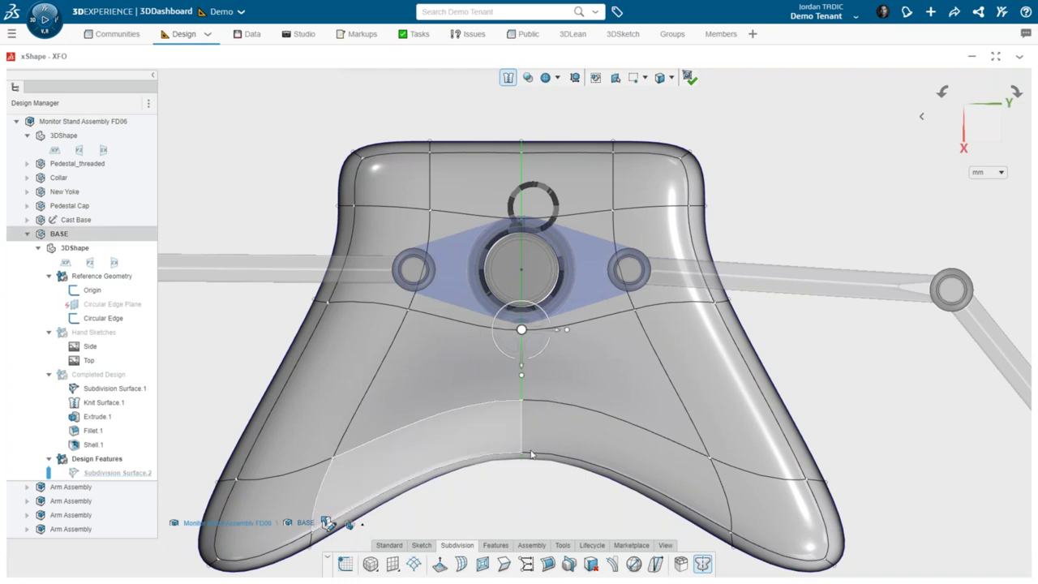
pyautogui.scroll(-3, 642, 468)
pyautogui.moveTo(641, 466); pyautogui.dragTo(591, 352, button='middle')
pyautogui.scroll(4, 605, 369)
pyautogui.press('Escape')
# Step: Switch the base's subdivision display to cage only
pyautogui.moveTo(710, 427); pyautogui.dragTo(698, 375, button='middle')
pyautogui.scroll(2, 691, 373)
pyautogui.click(556, 80)
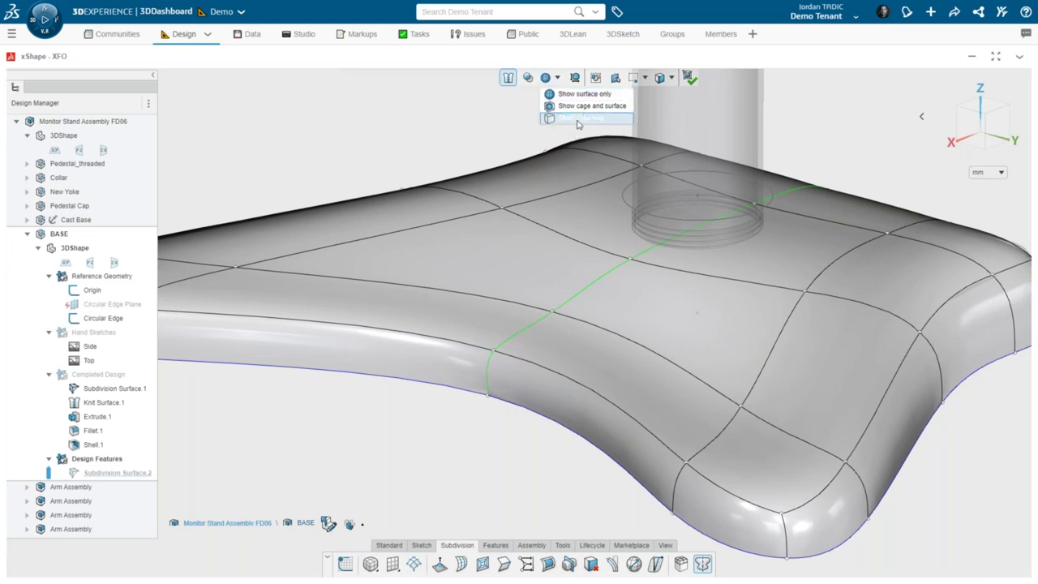
pyautogui.click(580, 118)
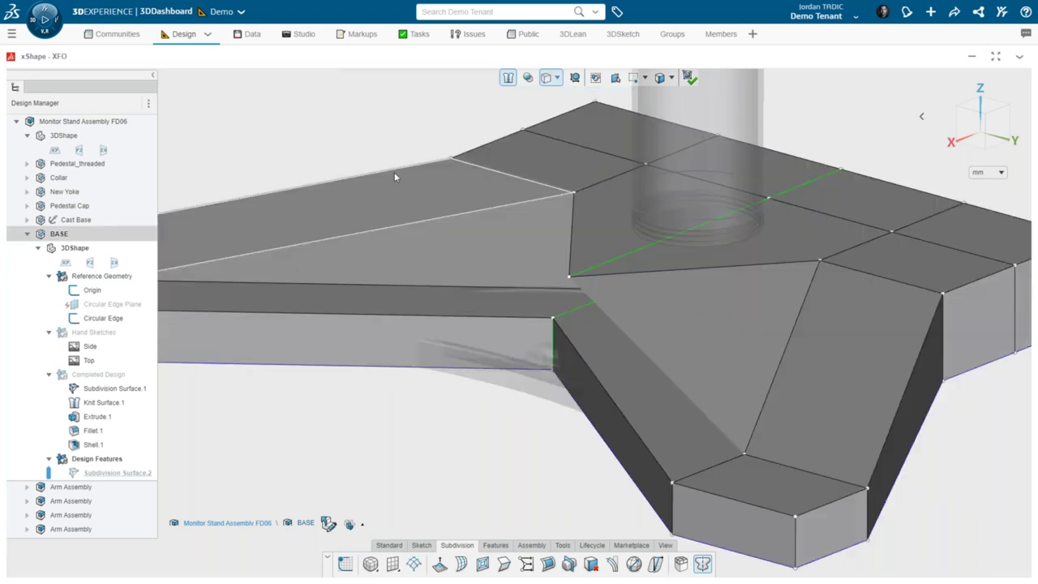
# Step: Select the overlapping centre-line cage vertex between the pedestal and front edge and slide it back toward the pedestal about 30 mm
pyautogui.click(605, 320)
pyautogui.moveTo(605, 320); pyautogui.dragTo(568, 295, button='middle')
pyautogui.click(568, 294)
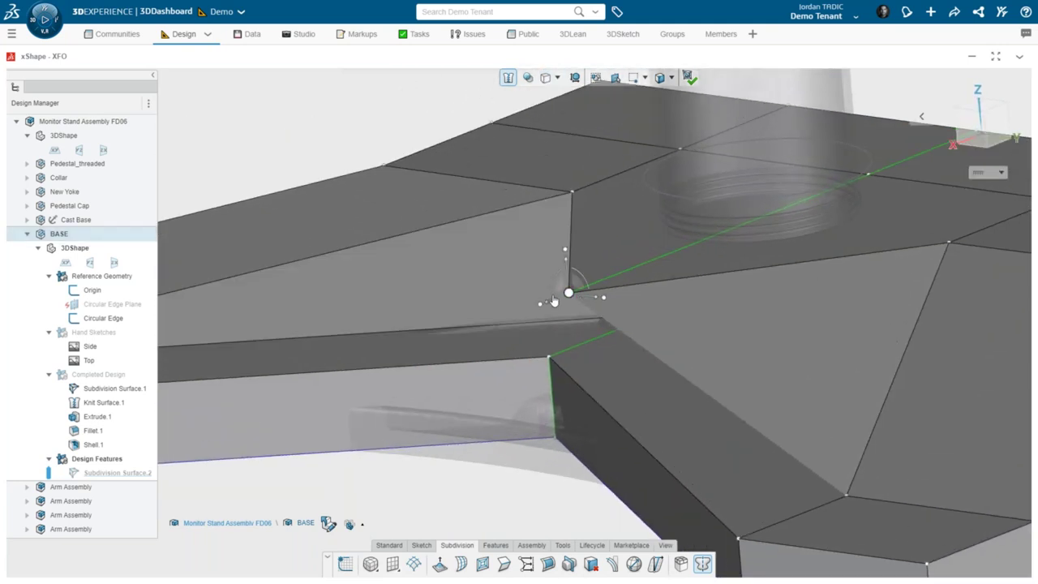
pyautogui.moveTo(549, 306); pyautogui.dragTo(493, 323)
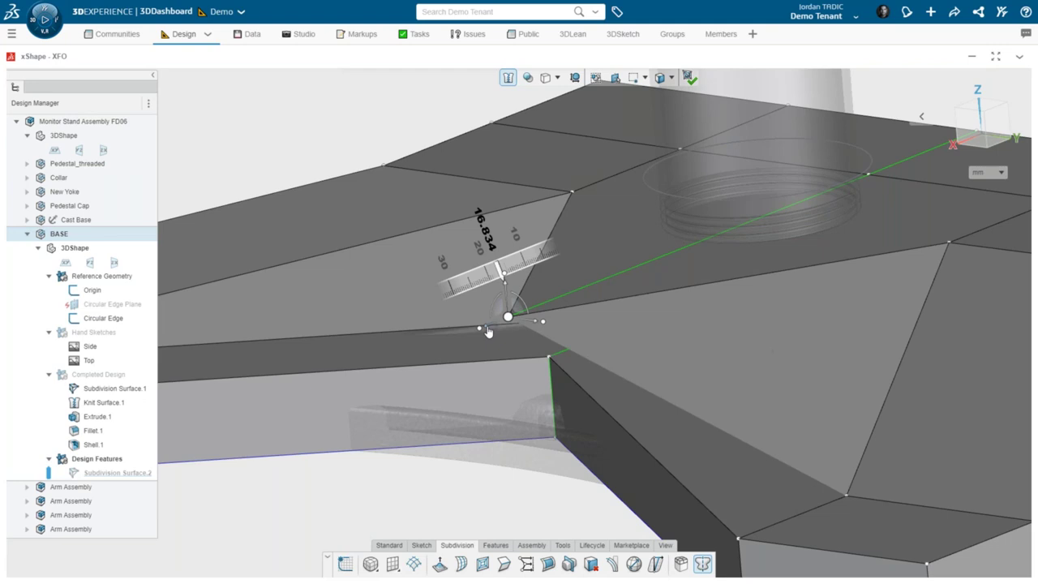
pyautogui.moveTo(497, 327); pyautogui.dragTo(610, 304)
pyautogui.moveTo(618, 324); pyautogui.dragTo(651, 330, button='middle')
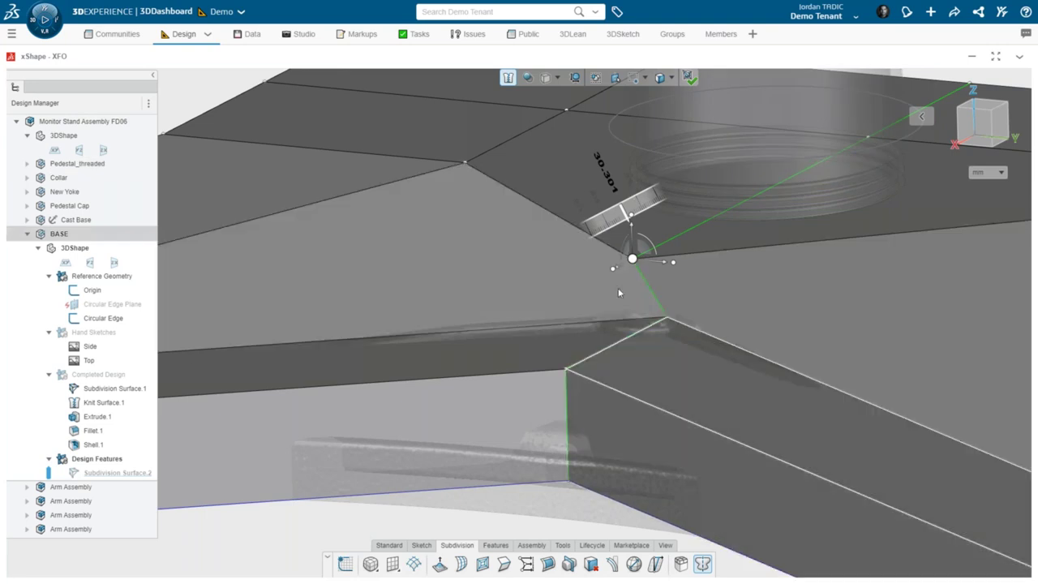
# Step: Select the next centre-line cage vertex toward the front edge and adjust its position between its two neighbours
pyautogui.click(667, 318)
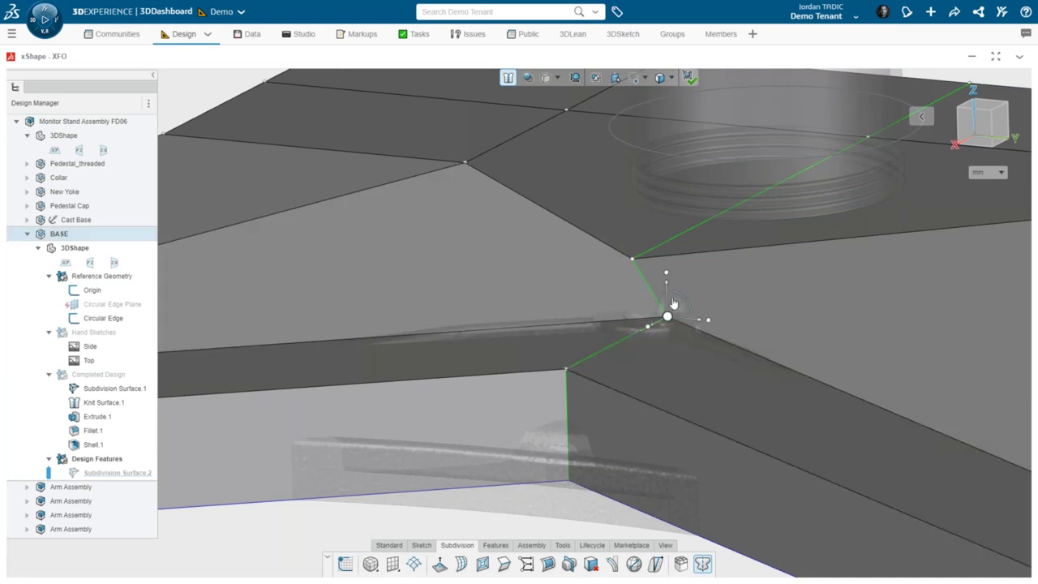
pyautogui.scroll(1, 674, 311)
pyautogui.moveTo(646, 334); pyautogui.dragTo(630, 334, button='middle')
pyautogui.moveTo(673, 317); pyautogui.dragTo(565, 309)
pyautogui.moveTo(563, 346); pyautogui.dragTo(541, 334, button='middle')
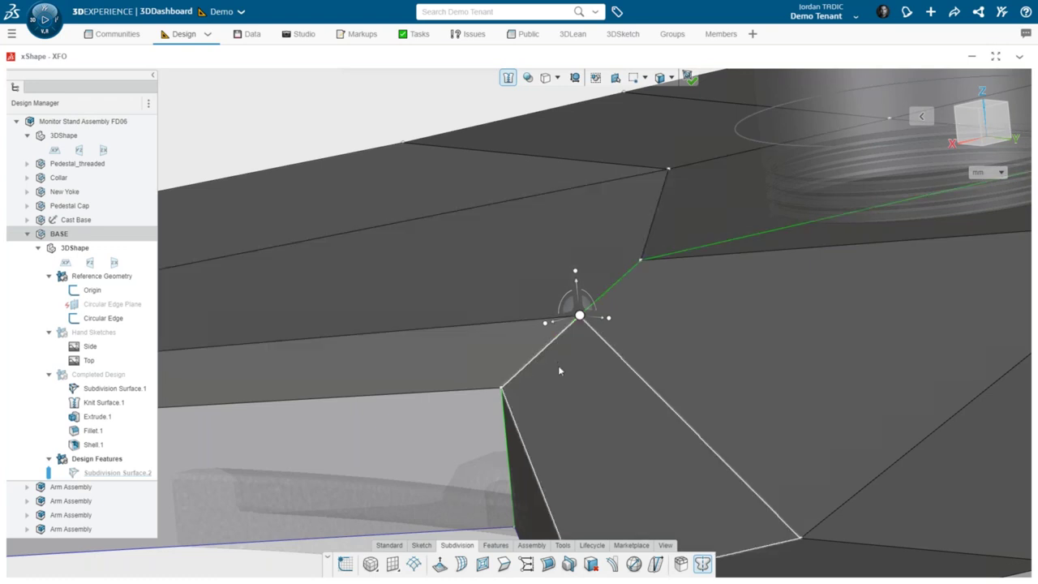
pyautogui.moveTo(576, 367)
pyautogui.mouseDown(button='middle')
pyautogui.moveTo(603, 365)
pyautogui.moveTo(588, 373)
pyautogui.mouseUp(button='middle')
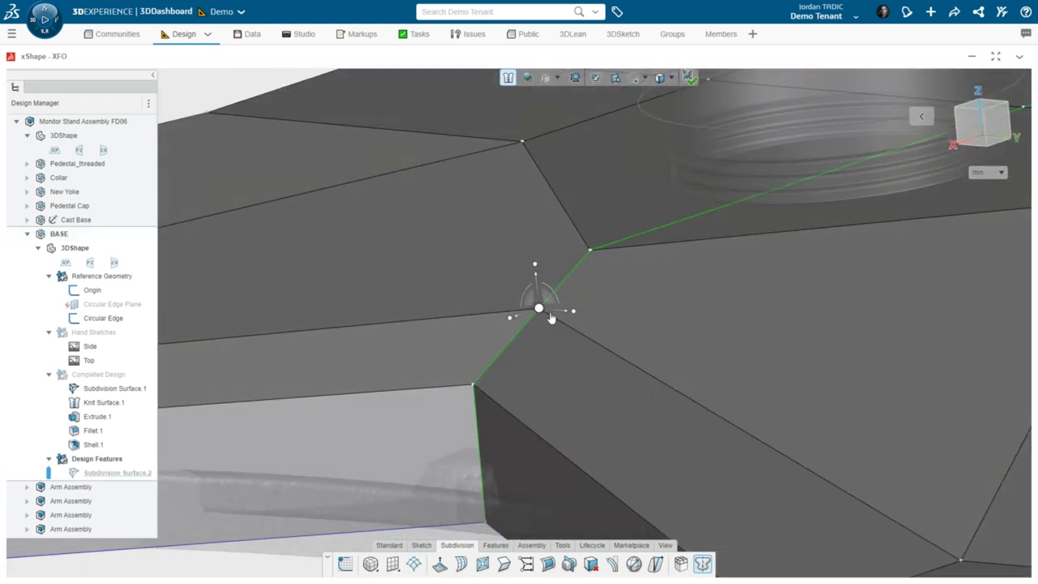
pyautogui.scroll(1, 552, 315)
pyautogui.moveTo(528, 305); pyautogui.dragTo(572, 331)
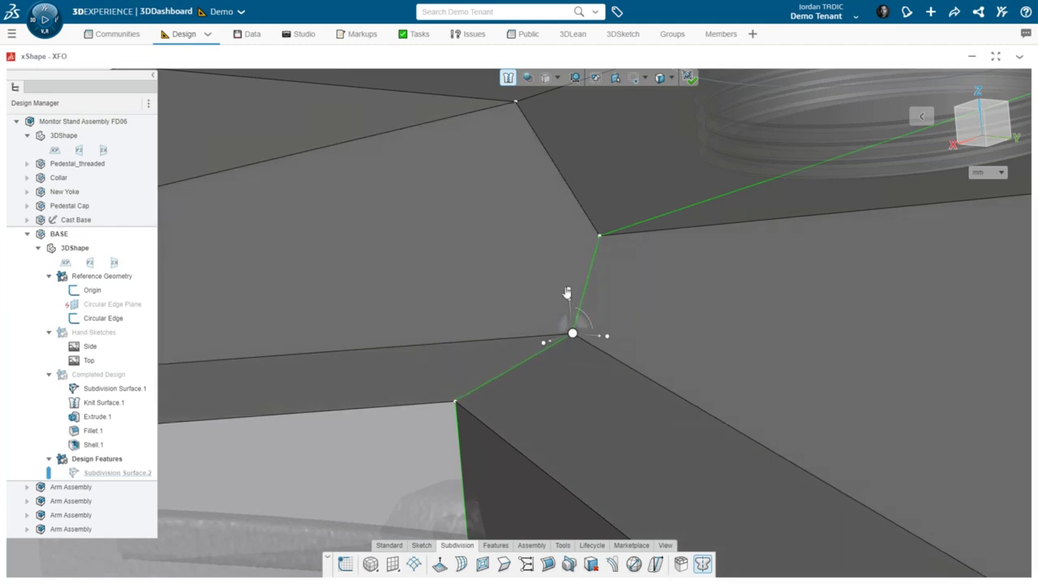
# Step: Align the middle centre-line cage vertex near the concave front edge with its two neighbours using Align Vertices to each other
pyautogui.click(456, 402)
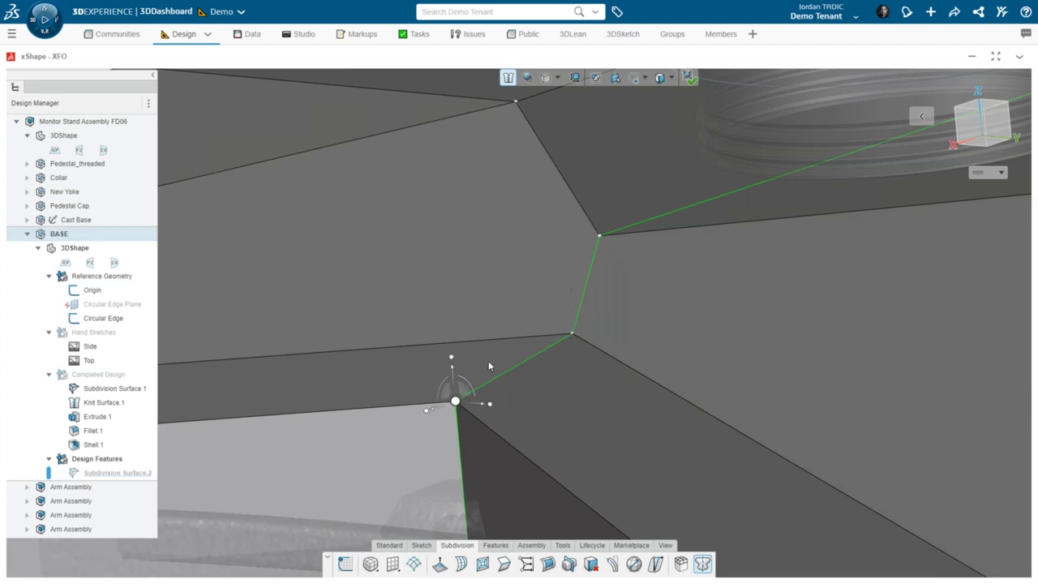
pyautogui.click(601, 238)
pyautogui.keyDown('ctrl'); pyautogui.click(599, 237); pyautogui.keyUp('ctrl')
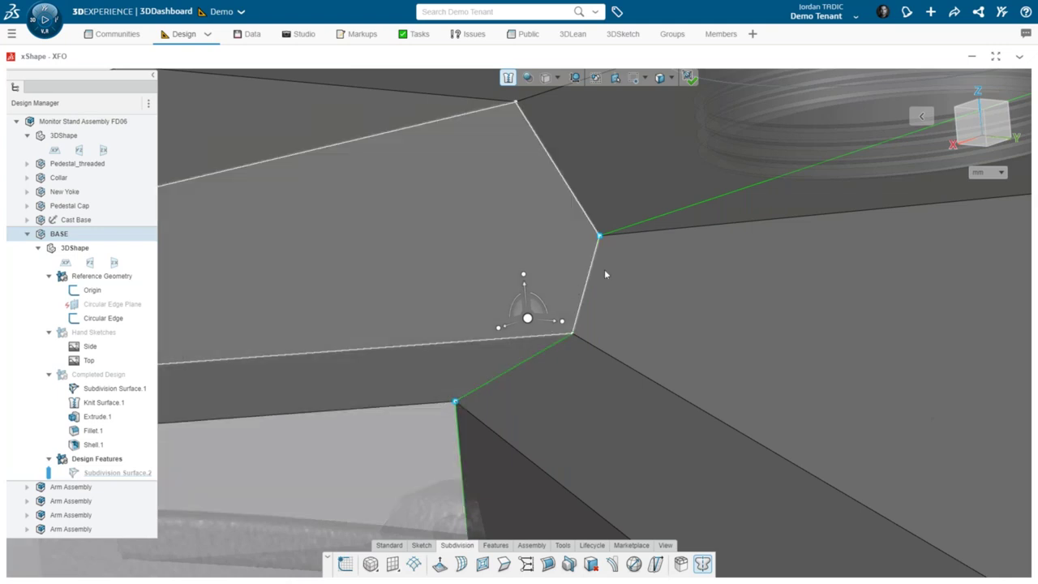
pyautogui.click(599, 237)
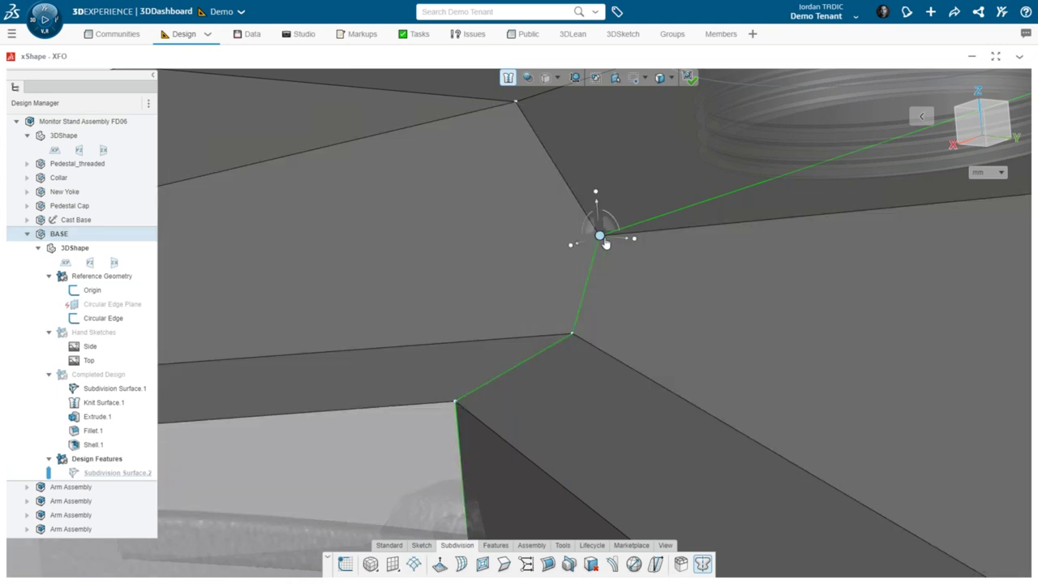
pyautogui.keyDown('ctrl'); pyautogui.click(455, 402); pyautogui.keyUp('ctrl')
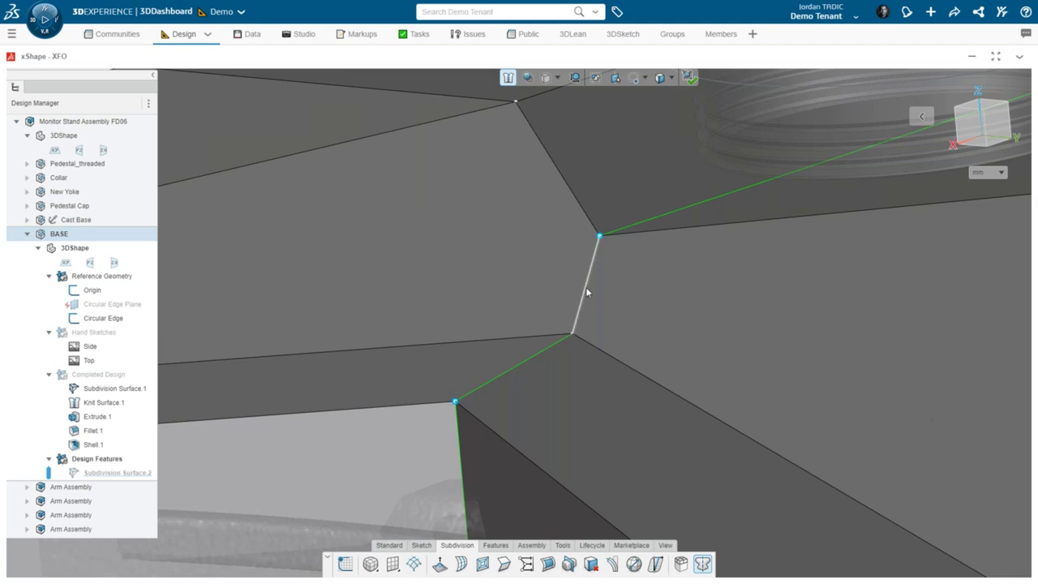
pyautogui.keyDown('ctrl'); pyautogui.click(573, 335); pyautogui.keyUp('ctrl')
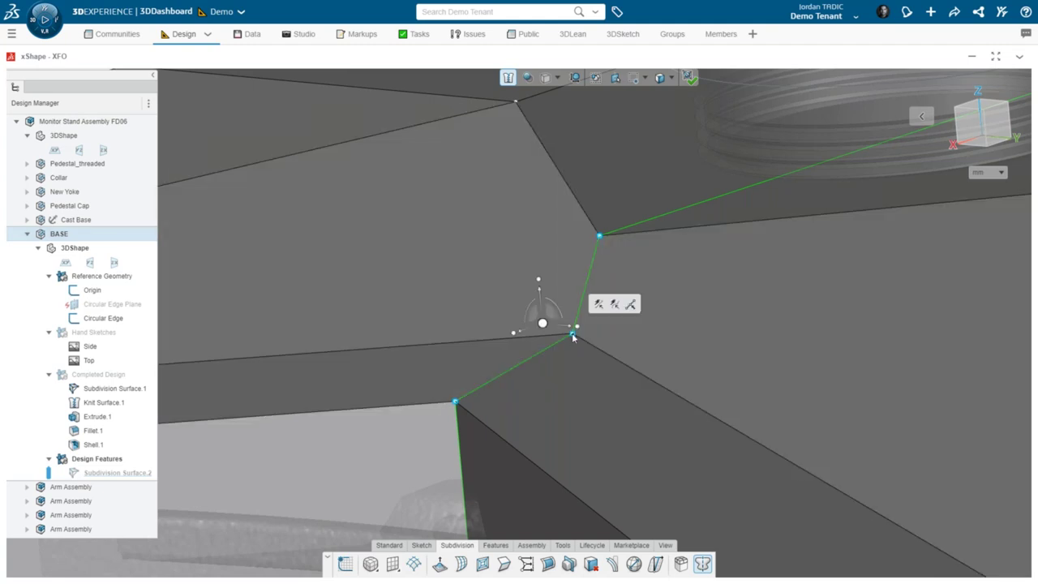
pyautogui.click(631, 304)
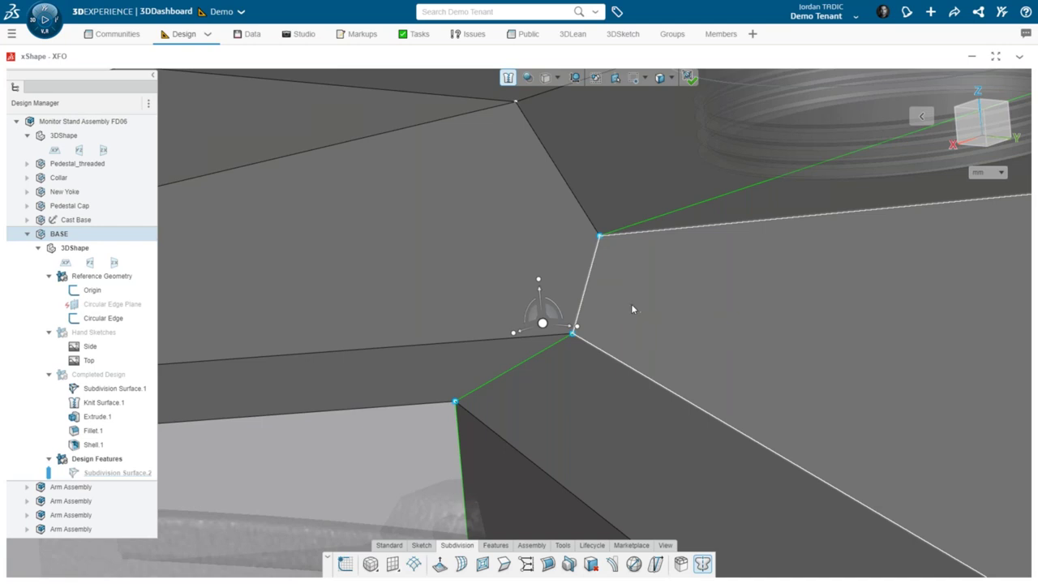
pyautogui.click(713, 341)
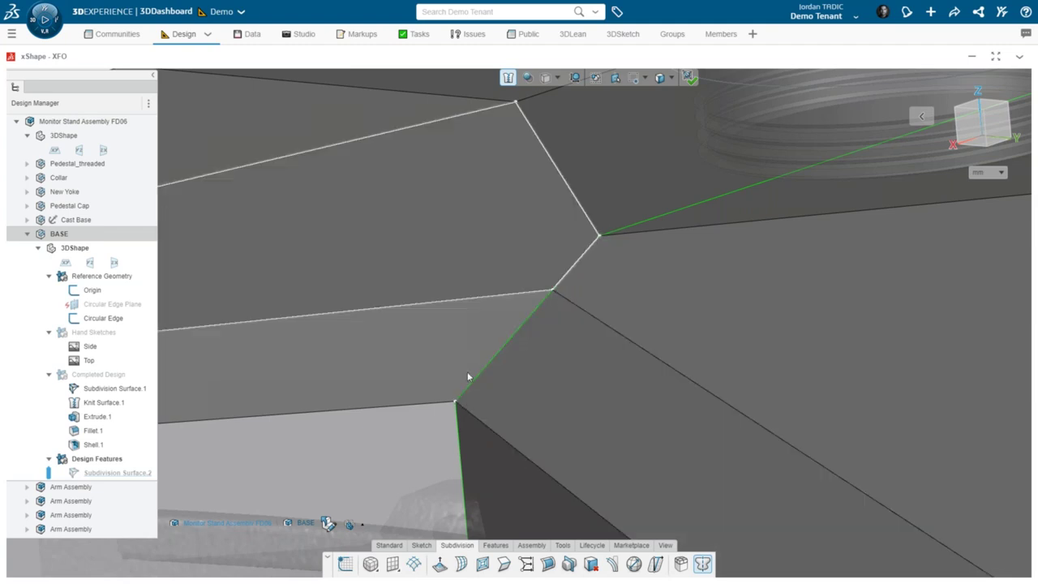
# Step: Select the aligned middle centre-line vertex and set its manipulator's orientation to Selection
pyautogui.click(567, 335)
pyautogui.scroll(2, 559, 313)
pyautogui.click(552, 282)
pyautogui.moveTo(555, 345)
pyautogui.mouseDown(button='middle')
pyautogui.moveTo(536, 339)
pyautogui.moveTo(557, 348)
pyautogui.mouseUp(button='middle')
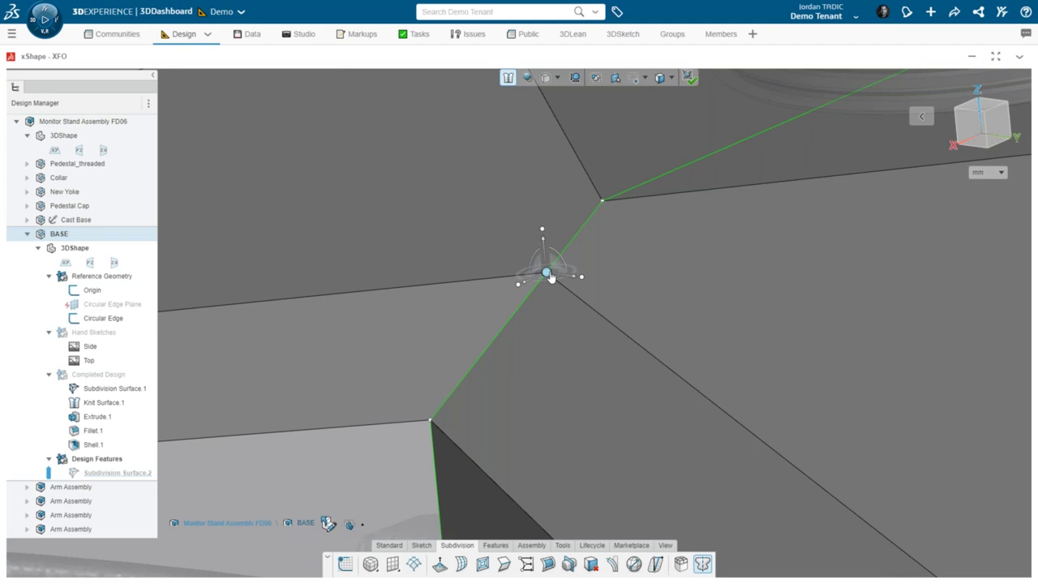
pyautogui.rightClick(549, 275)
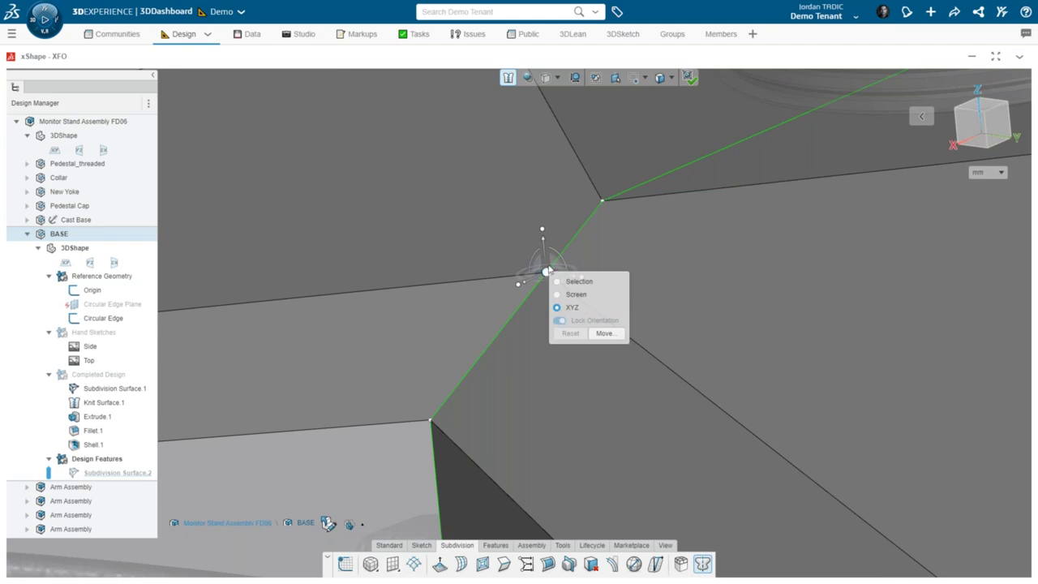
pyautogui.click(557, 307)
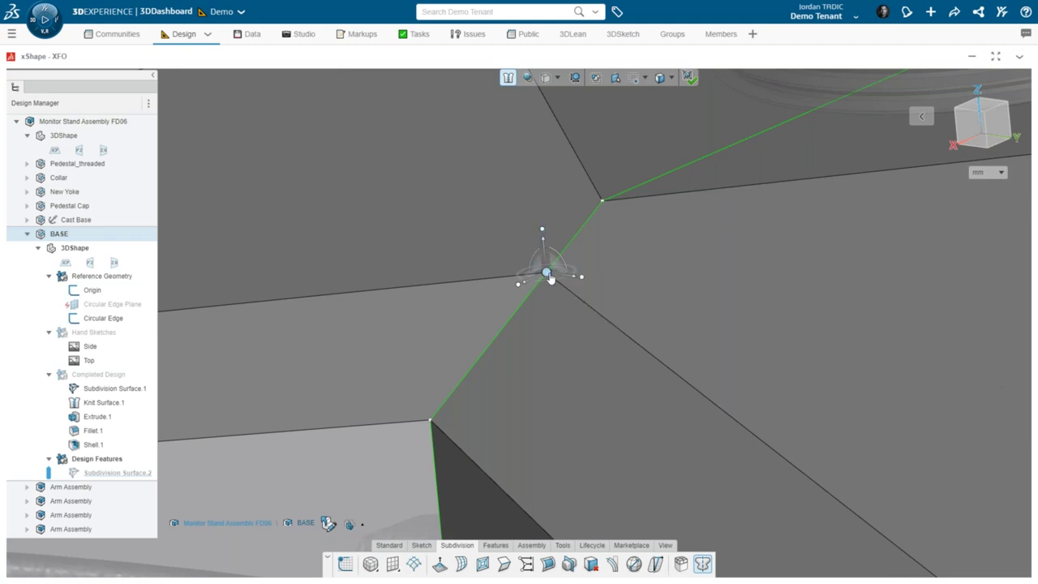
pyautogui.rightClick(549, 275)
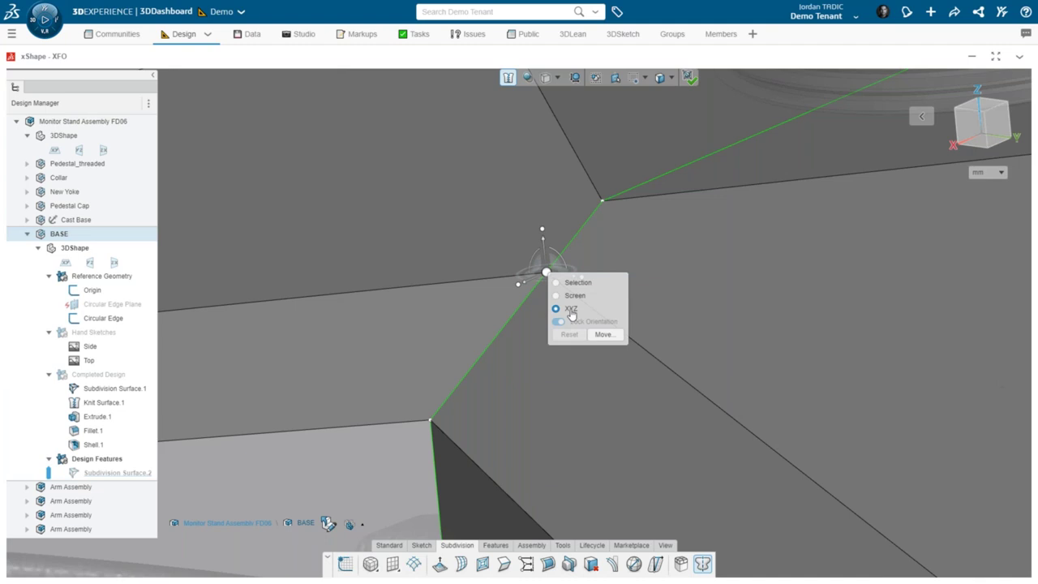
pyautogui.click(571, 310)
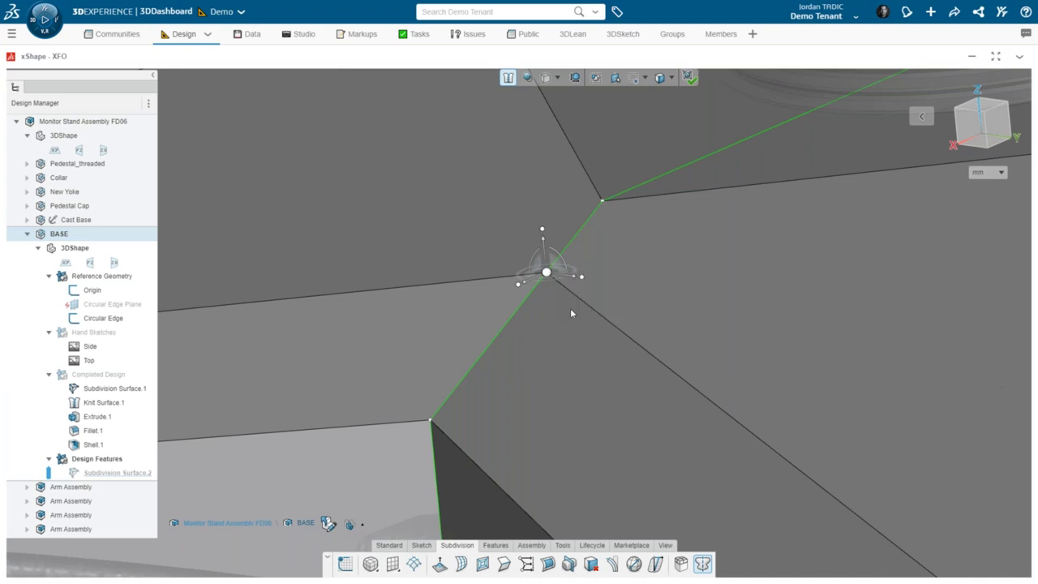
pyautogui.rightClick(546, 277)
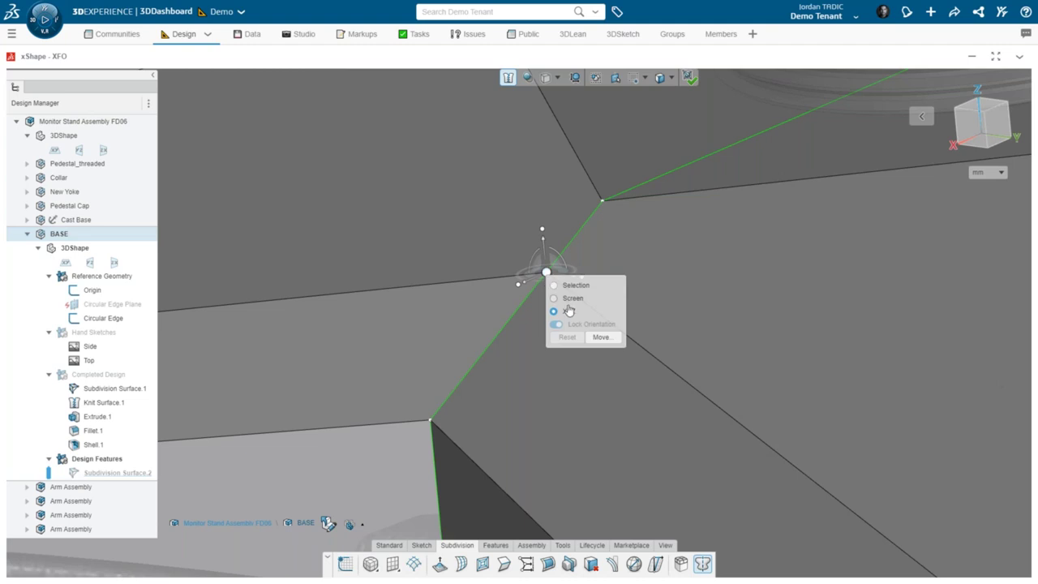
pyautogui.click(572, 286)
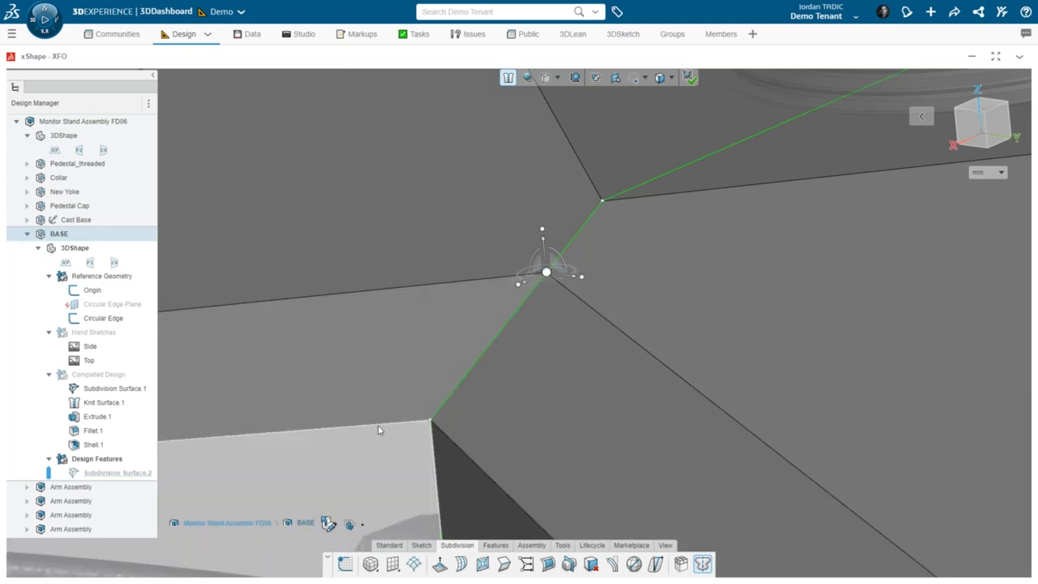
# Step: Reselect the aligned centre-line vertex and place its manipulator on the adjoining front centre-line edge, oriented along that edge
pyautogui.scroll(-5, 381, 428)
pyautogui.click(293, 552)
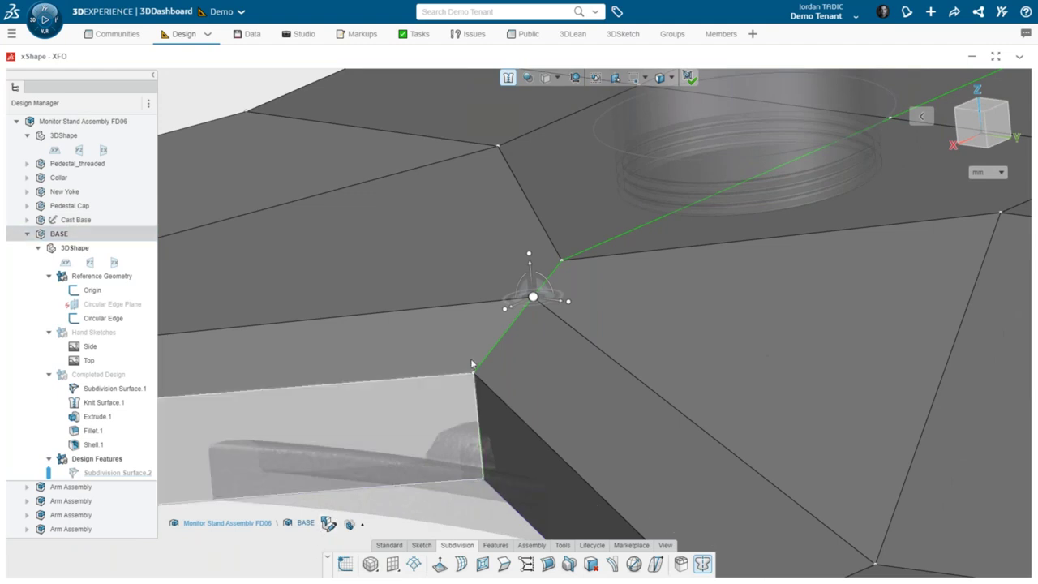
pyautogui.scroll(-3, 358, 282)
pyautogui.scroll(4, 523, 300)
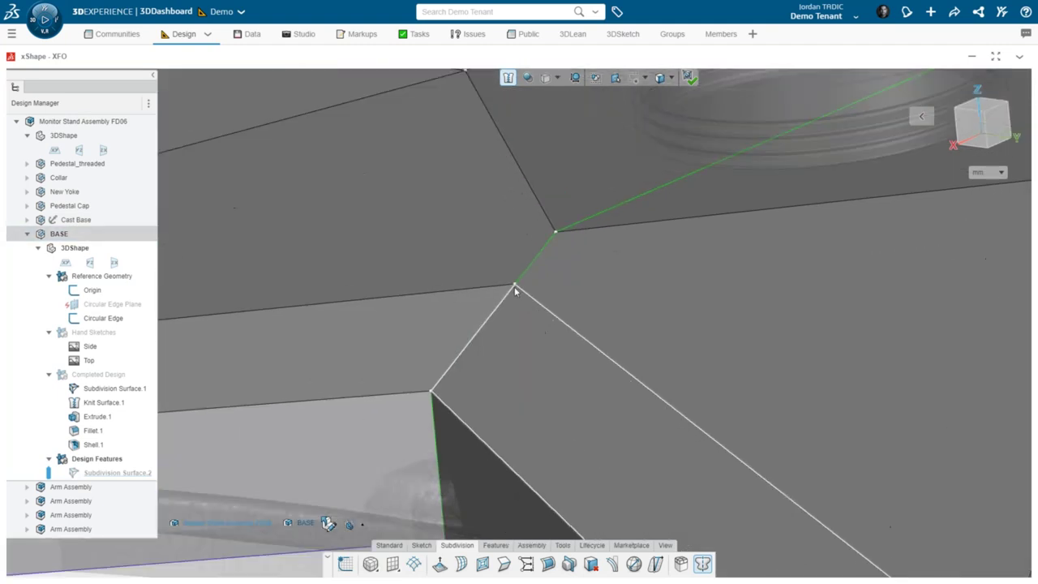
pyautogui.click(515, 286)
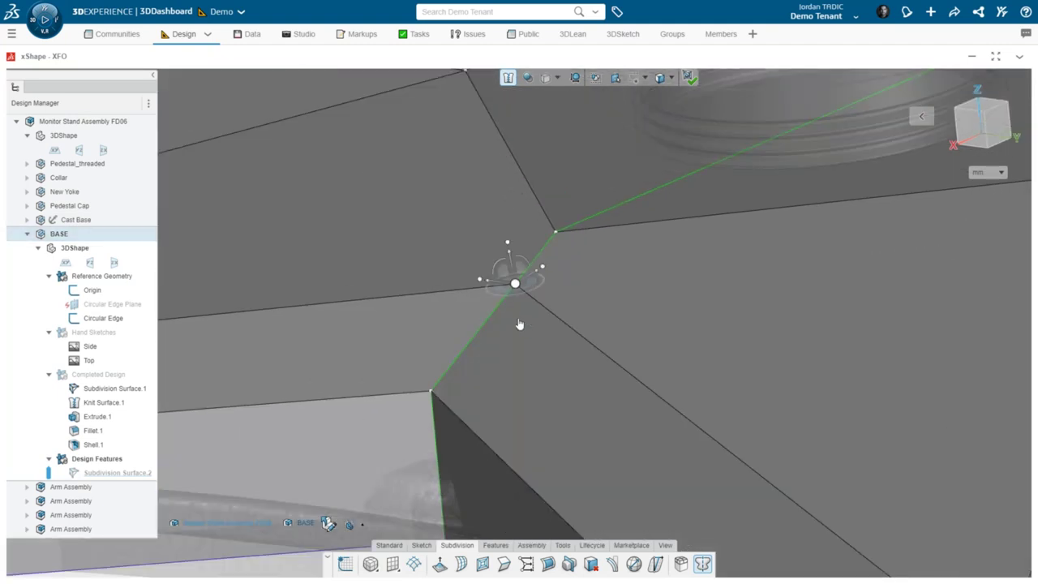
pyautogui.scroll(3, 519, 326)
pyautogui.moveTo(523, 268); pyautogui.dragTo(563, 368, button='middle')
pyautogui.moveTo(551, 308); pyautogui.dragTo(519, 260, button='middle')
pyautogui.click(519, 261)
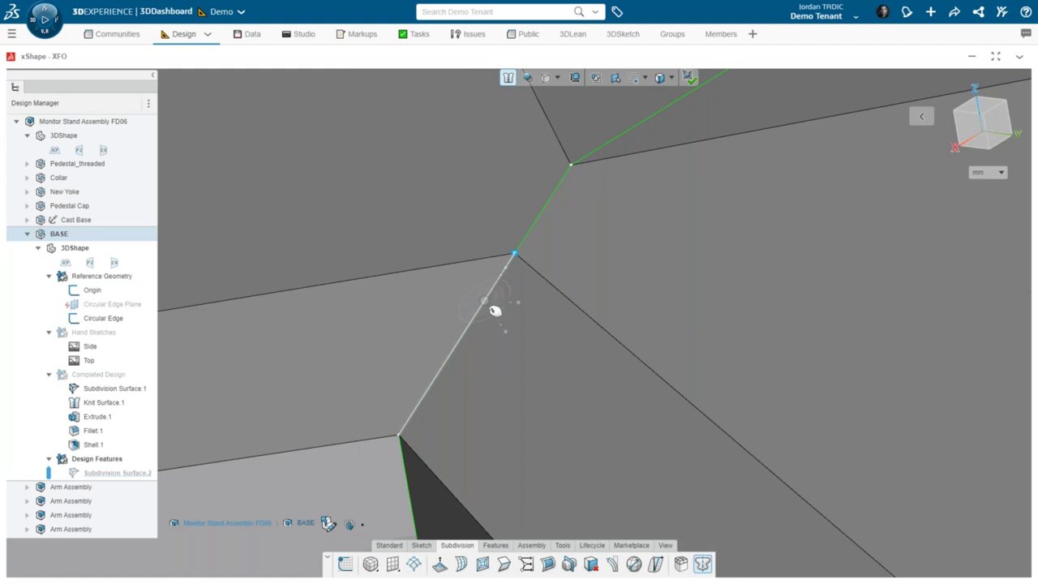
pyautogui.click(493, 312)
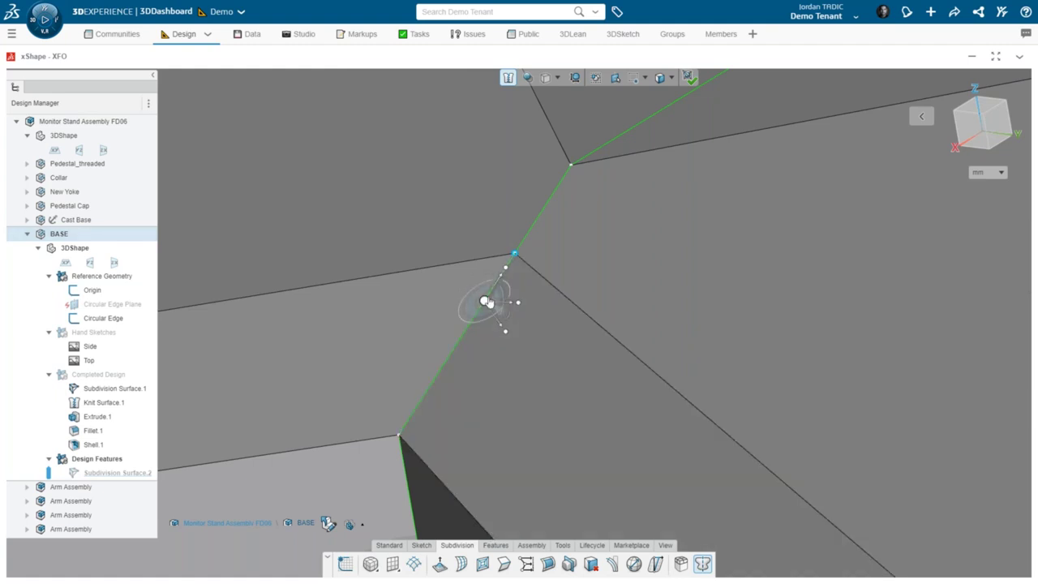
# Step: Slide the aligned vertex about 2.42 mm along the centre-line edge toward the base's concave front edge
pyautogui.scroll(6, 498, 290)
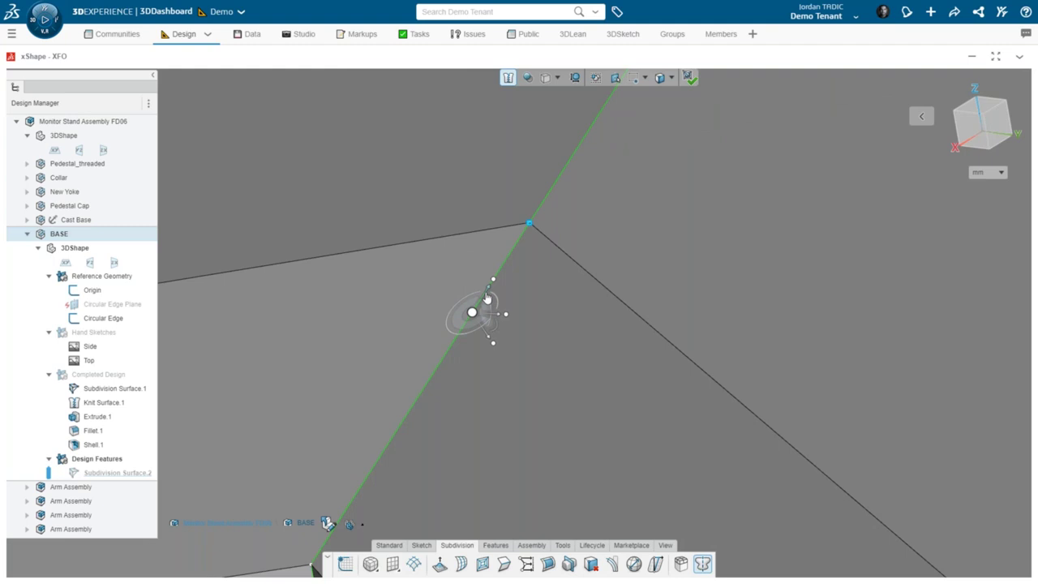
pyautogui.scroll(-1, 489, 301)
pyautogui.moveTo(498, 296); pyautogui.dragTo(459, 332)
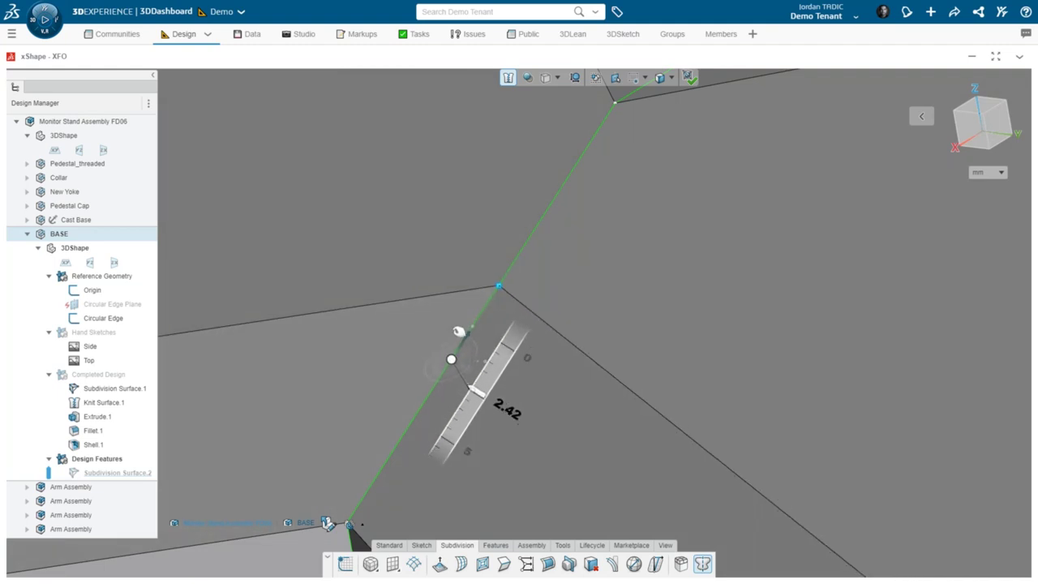
pyautogui.scroll(-3, 597, 343)
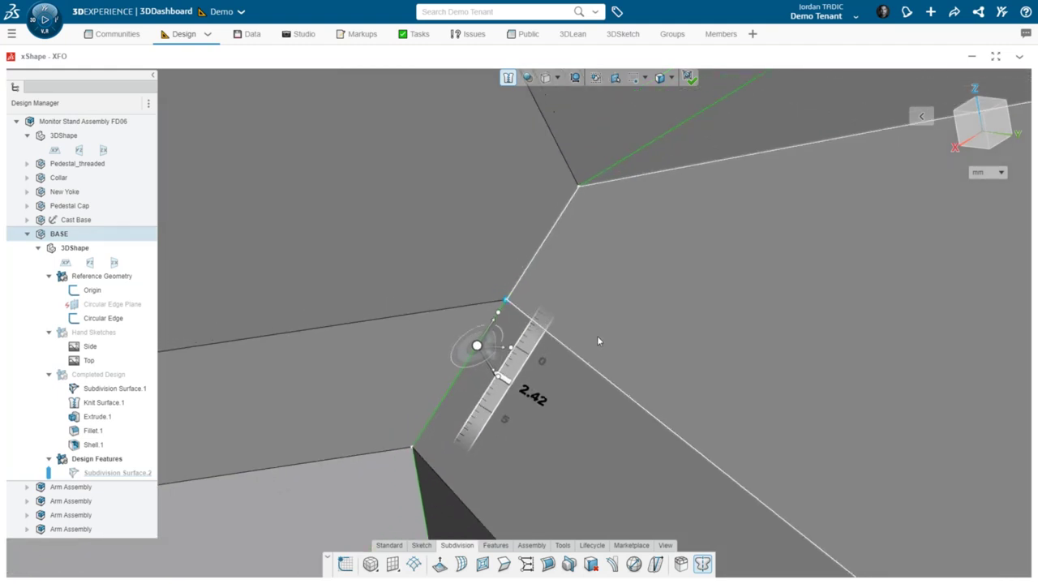
# Step: Switch the base's subdivision display to surface only and clear the vertex selection
pyautogui.scroll(-4, 598, 341)
pyautogui.scroll(-2, 574, 280)
pyautogui.moveTo(573, 281); pyautogui.dragTo(589, 161, button='middle')
pyautogui.click(556, 77)
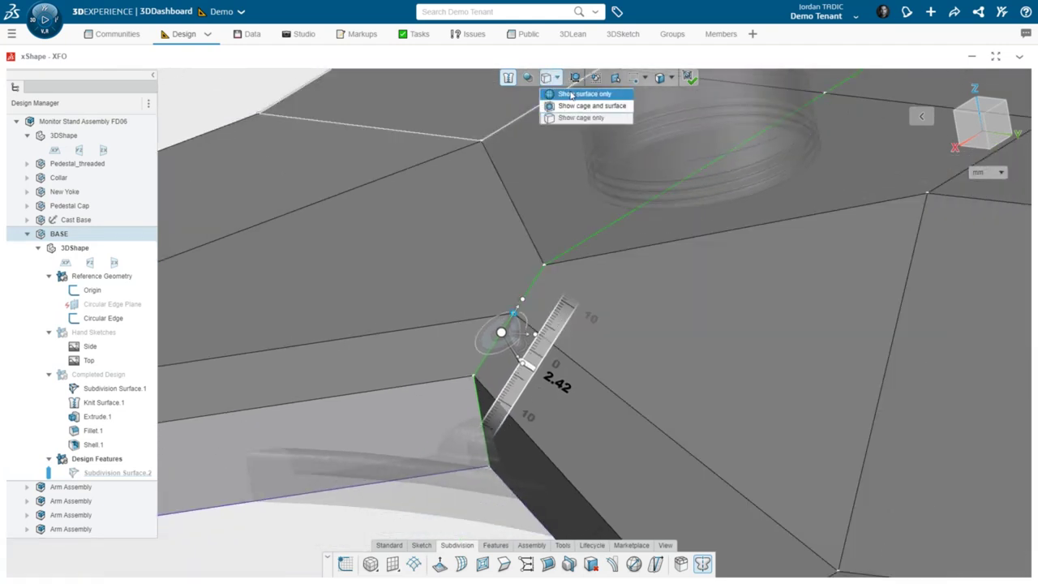
pyautogui.click(572, 95)
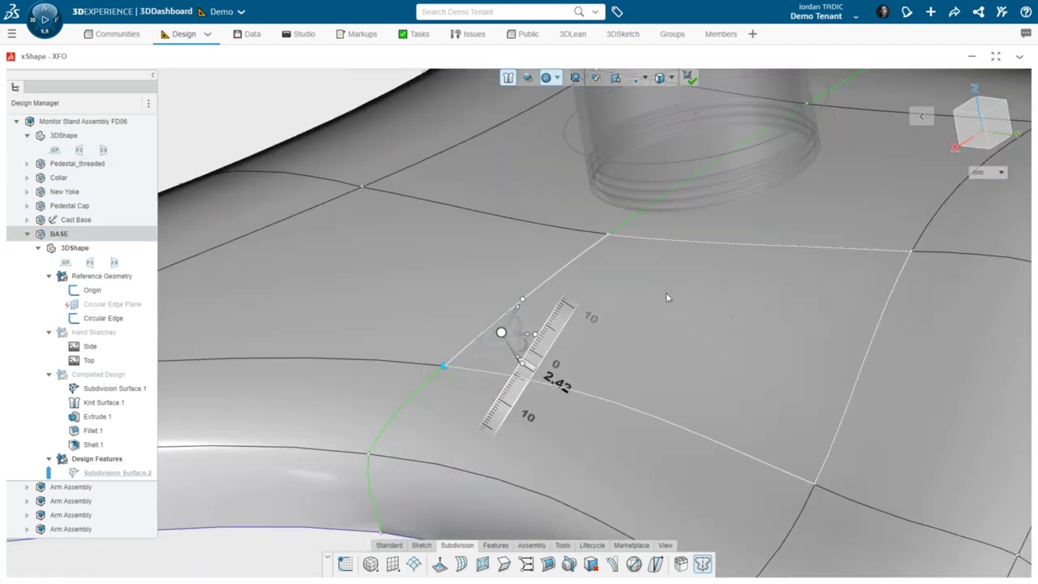
pyautogui.scroll(-3, 600, 340)
pyautogui.press('Escape')
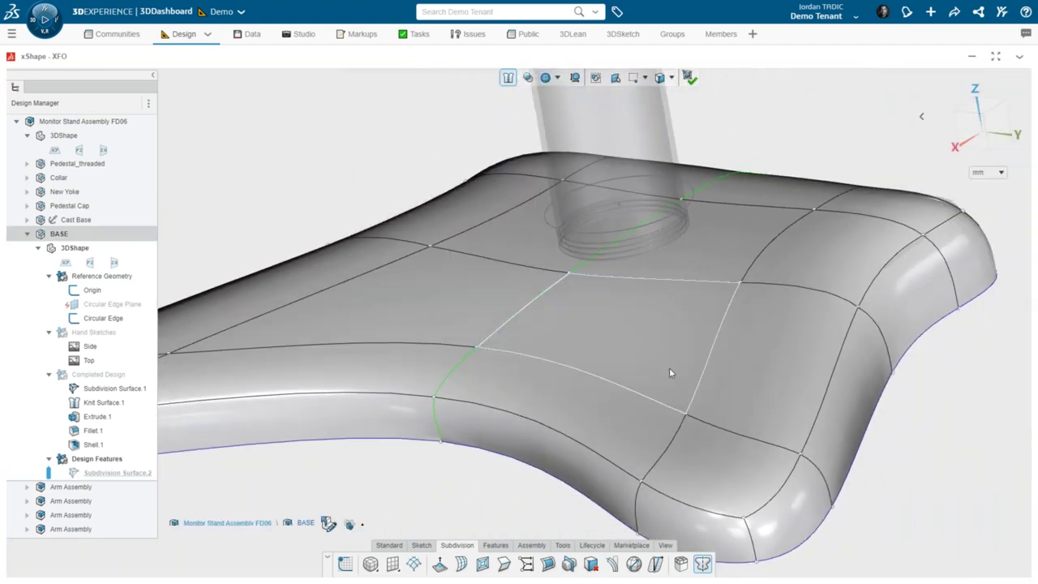
# Step: Examine the base from above and underneath, comparing its underside in cage-only and surface-only display
pyautogui.scroll(-2, 670, 370)
pyautogui.click(657, 364)
pyautogui.moveTo(657, 364); pyautogui.dragTo(522, 266, button='middle')
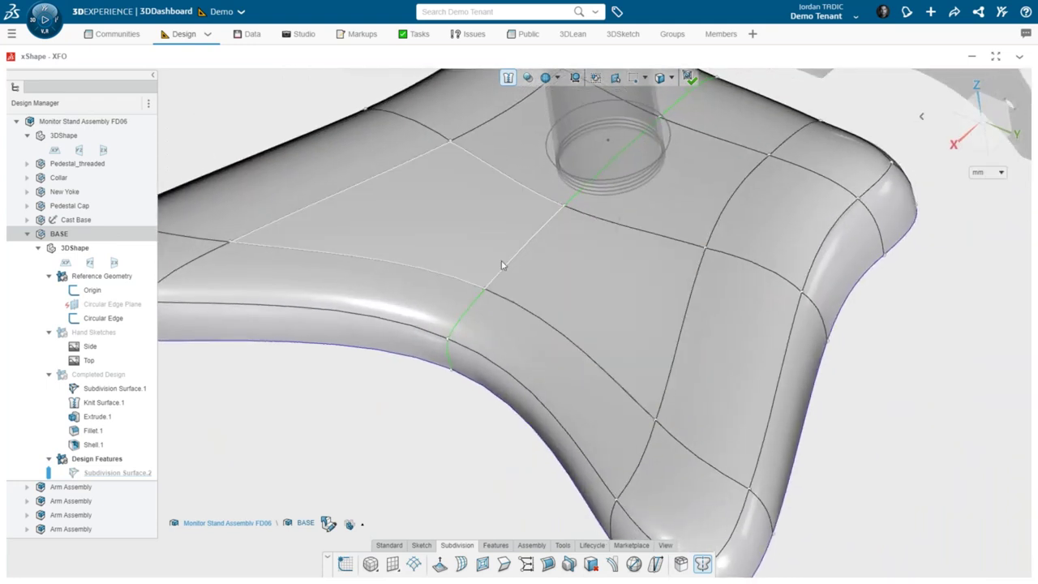
pyautogui.click(547, 300)
pyautogui.moveTo(548, 300); pyautogui.dragTo(525, 210, button='middle')
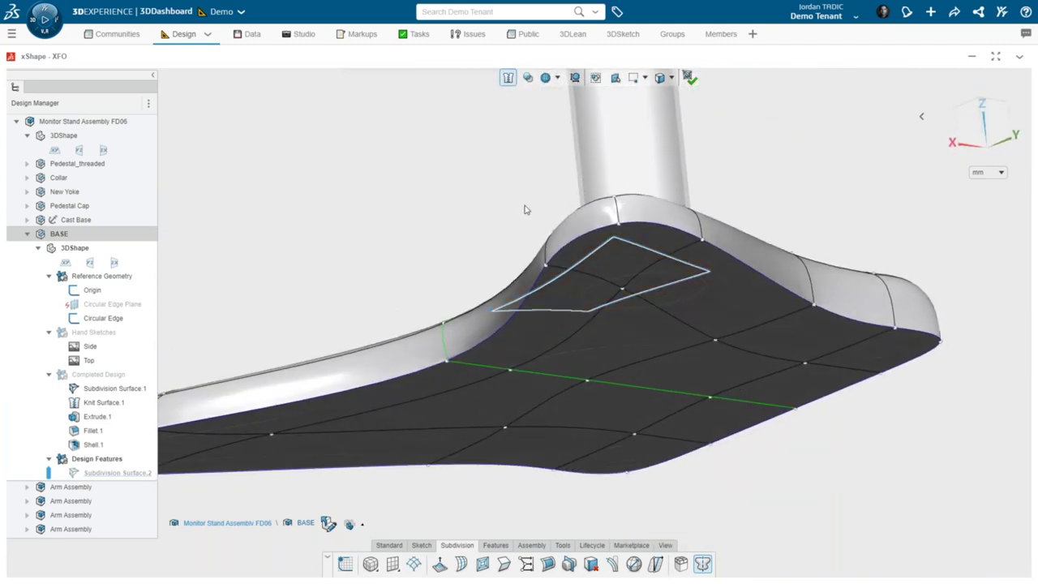
pyautogui.scroll(-3, 496, 267)
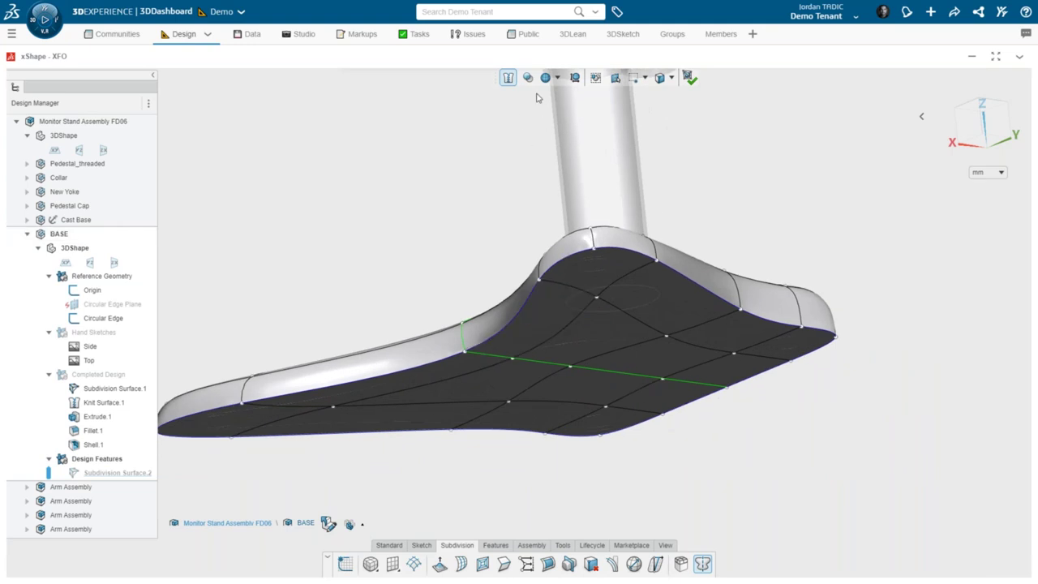
pyautogui.click(556, 78)
pyautogui.click(562, 117)
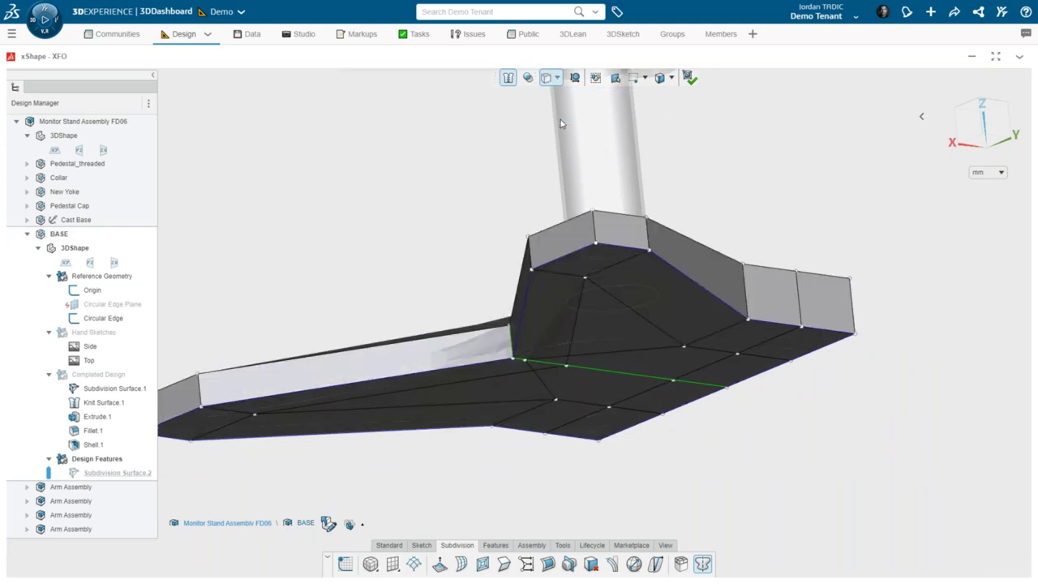
pyautogui.click(556, 78)
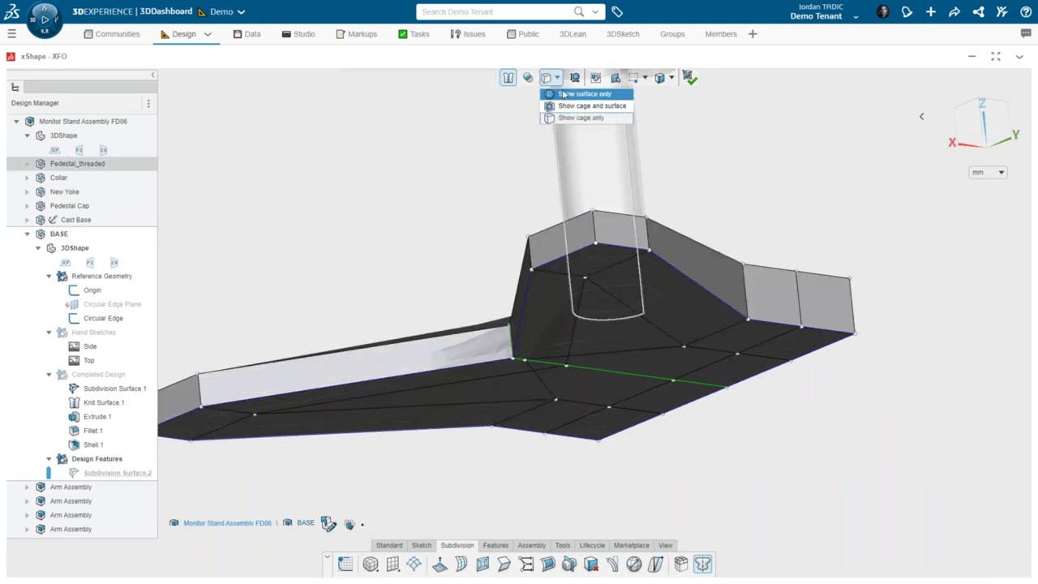
pyautogui.click(564, 96)
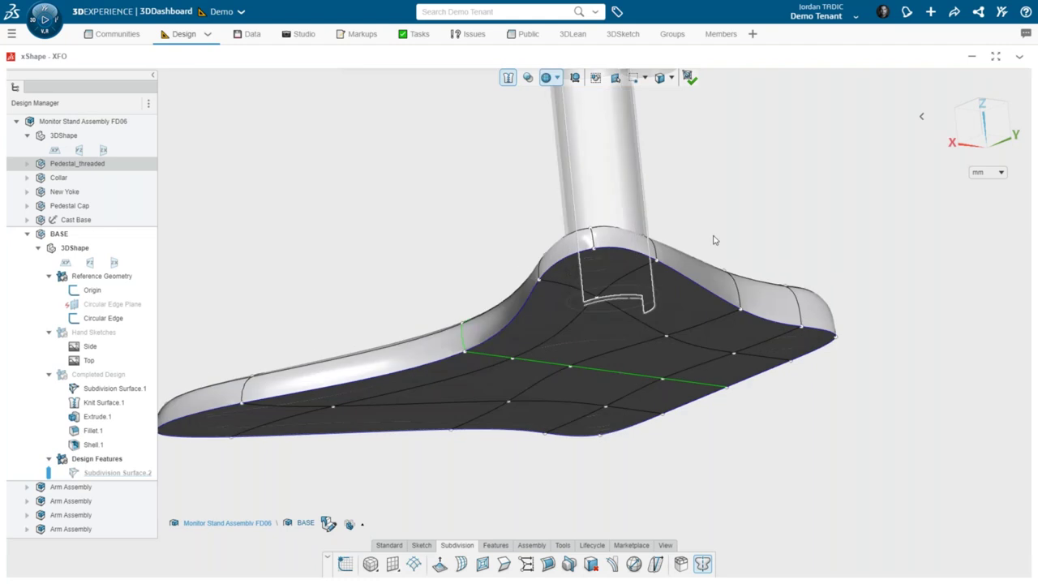
# Step: Run Mesh Inspection on the base and examine the underside of the cage for intersecting faces
pyautogui.click(564, 546)
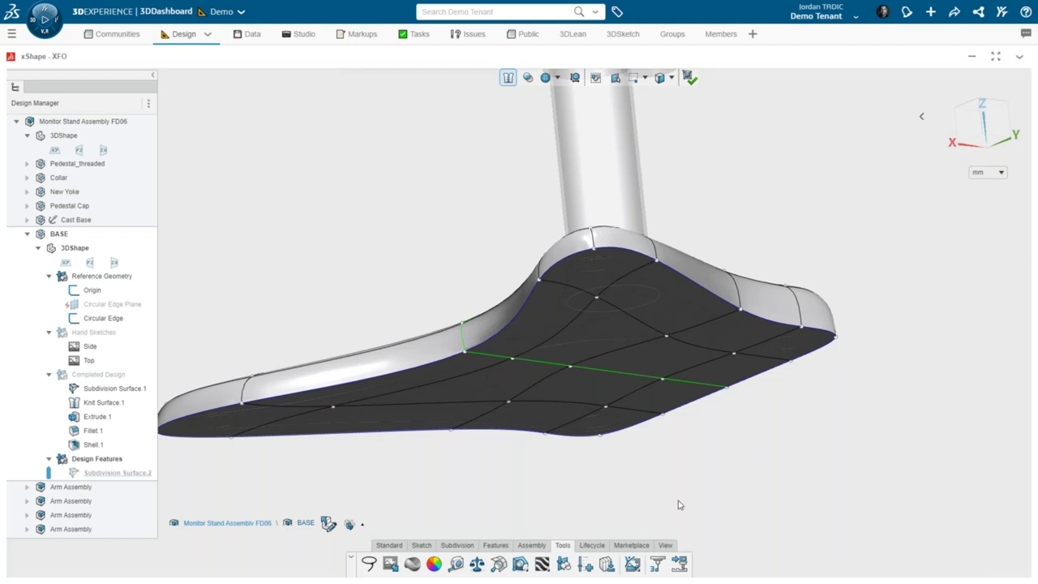
pyautogui.moveTo(586, 491); pyautogui.dragTo(687, 453, button='middle')
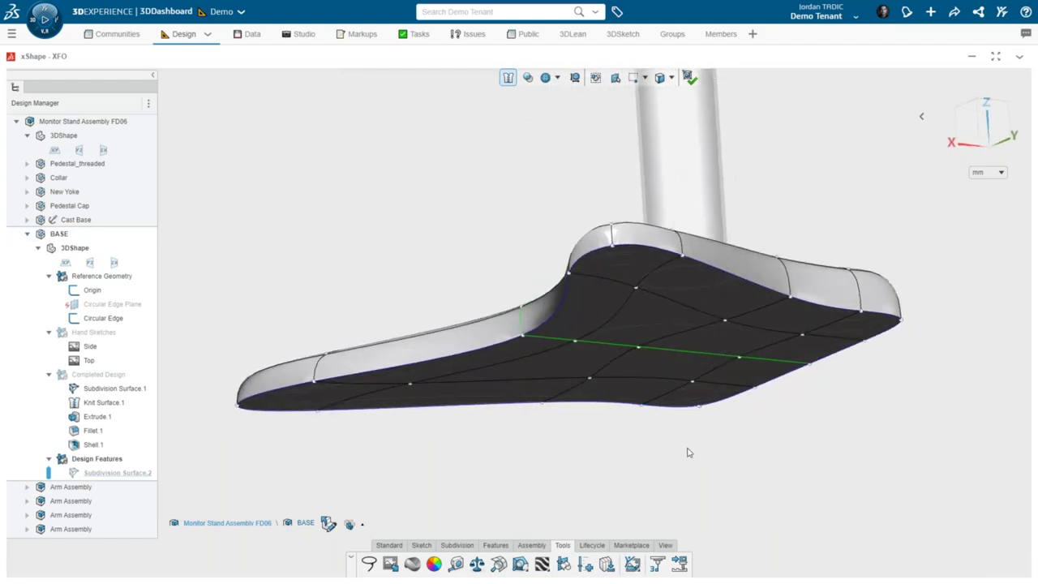
pyautogui.scroll(1, 675, 373)
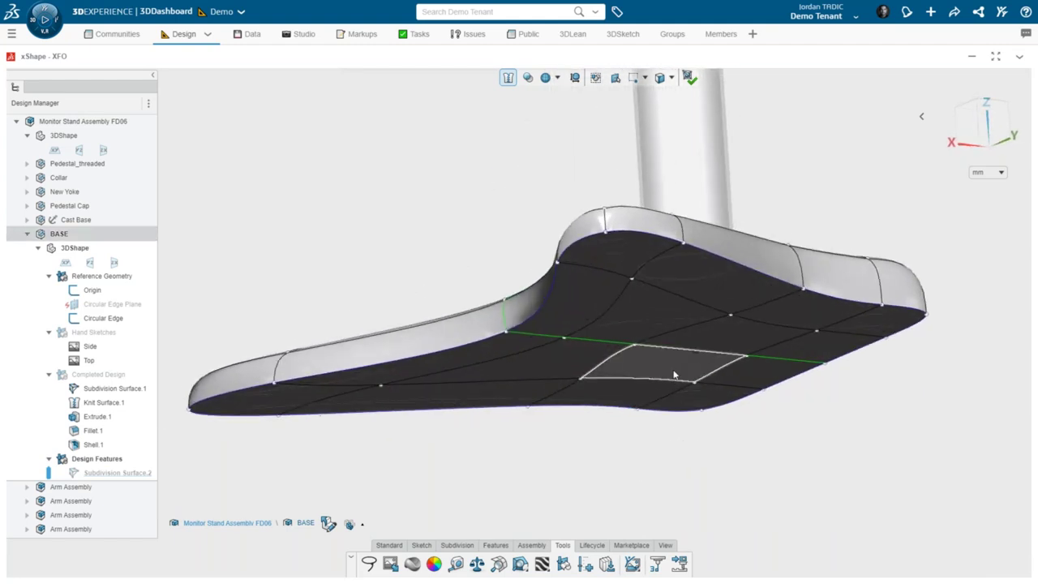
pyautogui.click(499, 565)
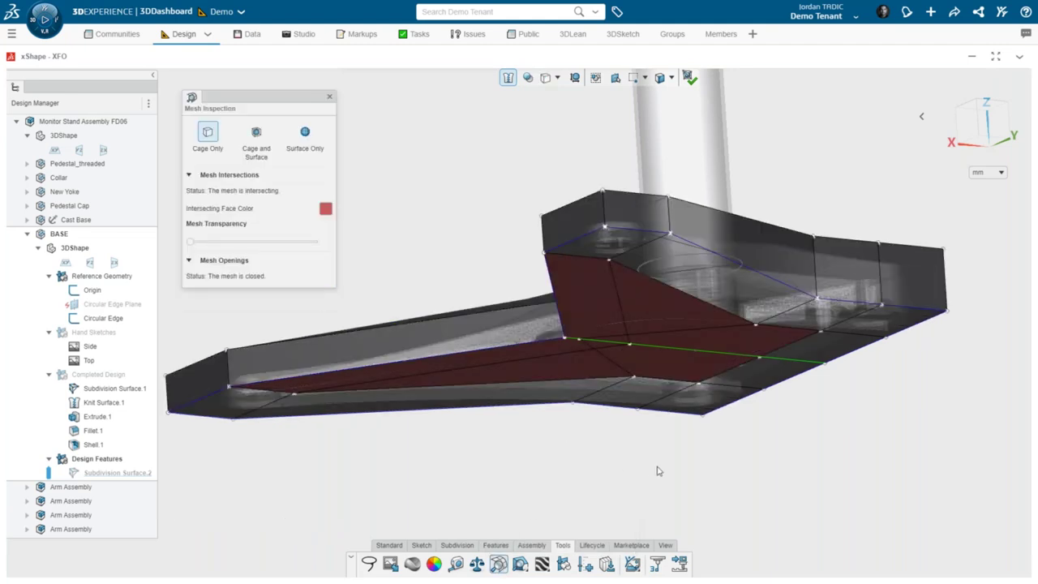
pyautogui.moveTo(652, 478); pyautogui.dragTo(656, 466, button='middle')
pyautogui.scroll(1, 645, 424)
pyautogui.moveTo(639, 383)
pyautogui.keyDown('ctrl'); pyautogui.mouseDown(button='middle')
pyautogui.moveTo(643, 434)
pyautogui.moveTo(624, 434)
pyautogui.moveTo(622, 411)
pyautogui.mouseUp(button='middle'); pyautogui.keyUp('ctrl')
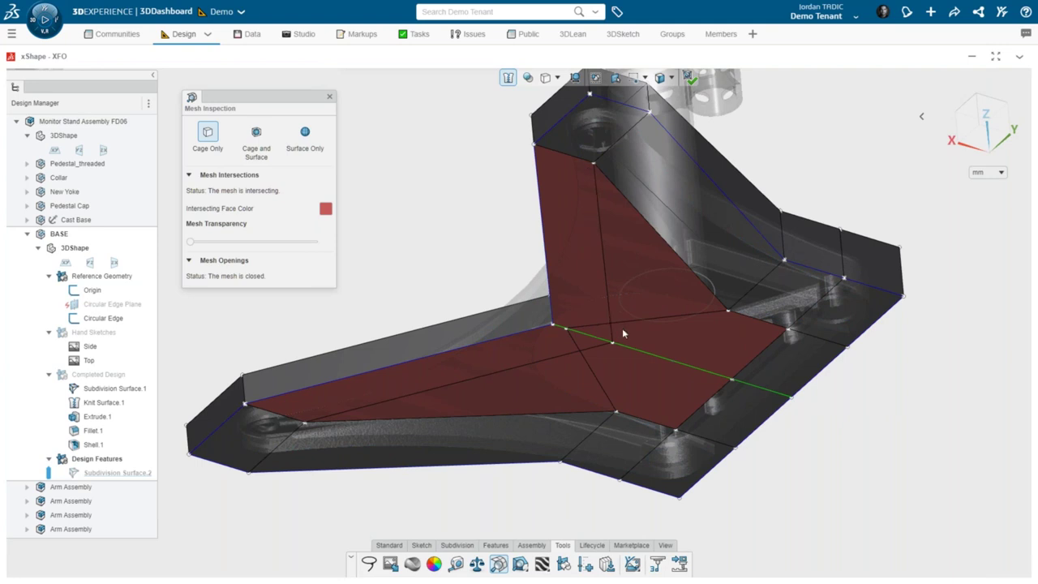
# Step: Examine the intersecting faces around the centre line on the base's underside and end the mesh inspection
pyautogui.moveTo(621, 332)
pyautogui.mouseDown(button='middle')
pyautogui.moveTo(646, 384)
pyautogui.moveTo(627, 325)
pyautogui.mouseUp(button='middle')
pyautogui.scroll(2, 600, 328)
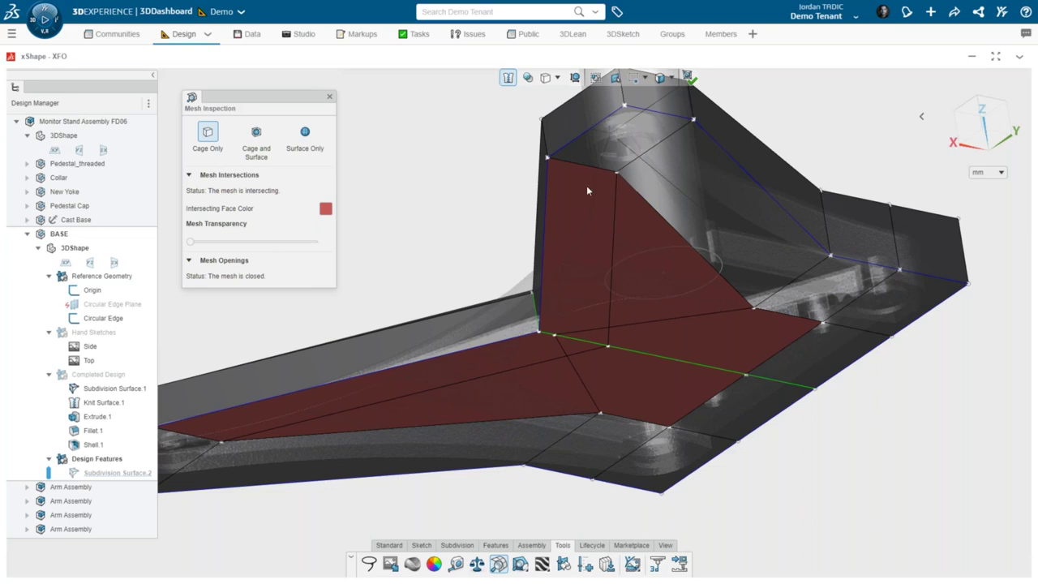
pyautogui.scroll(3, 607, 381)
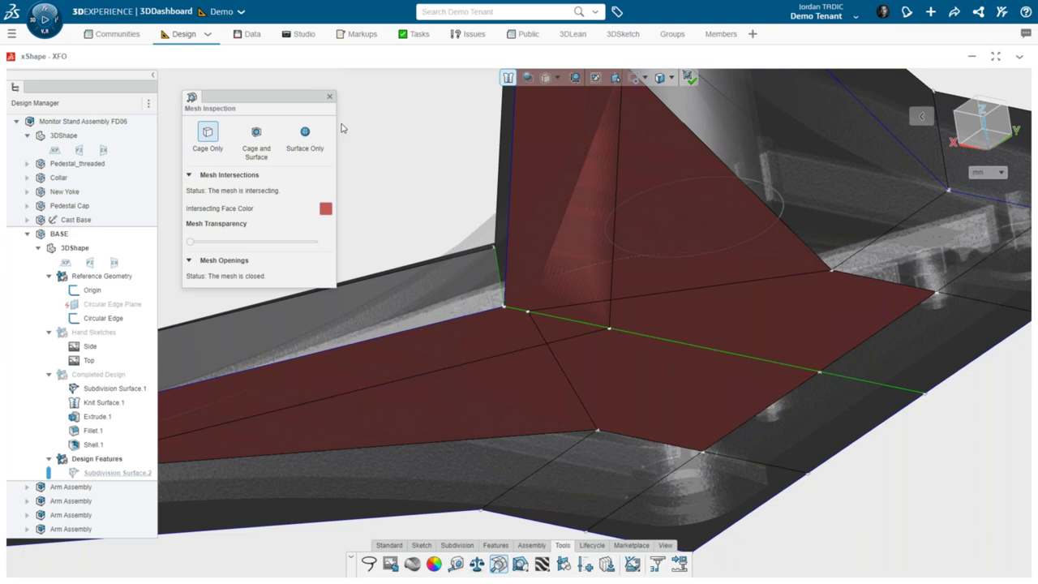
pyautogui.click(329, 99)
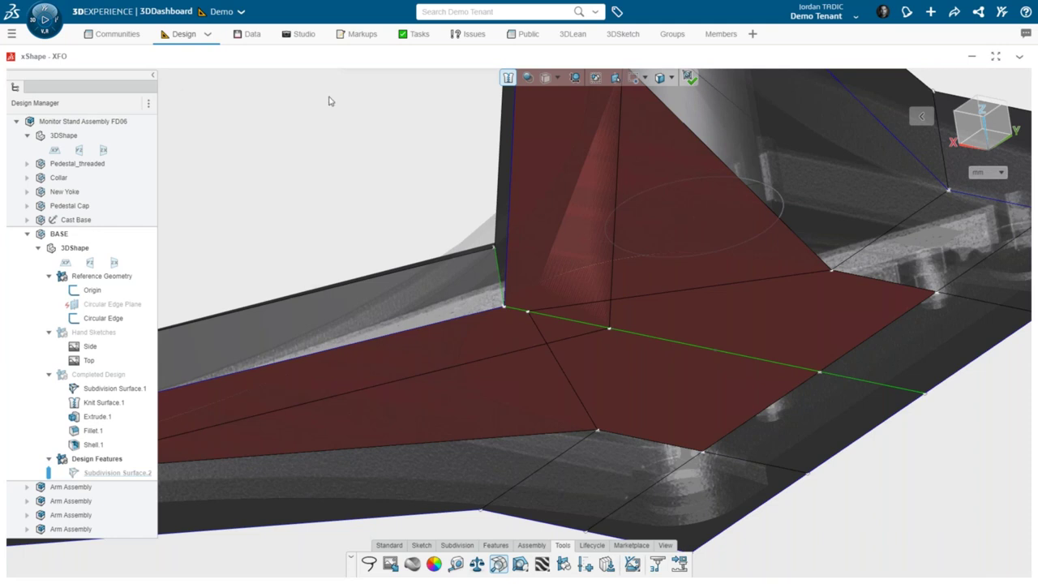
# Step: Compare the base's underside in surface-only and cage-only display around the overlapping cage area
pyautogui.click(588, 347)
pyautogui.click(596, 259)
pyautogui.click(555, 78)
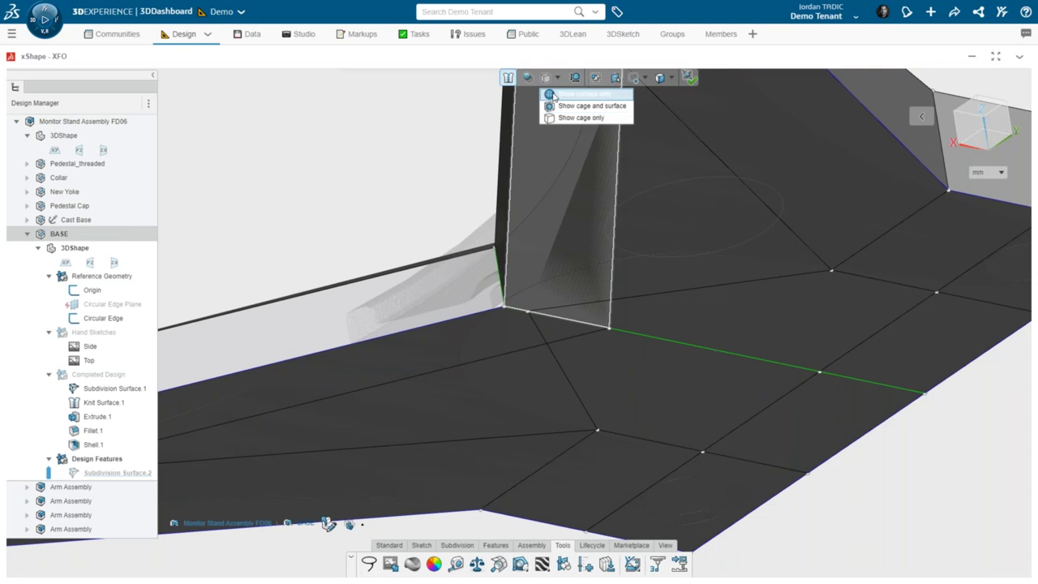
pyautogui.click(575, 102)
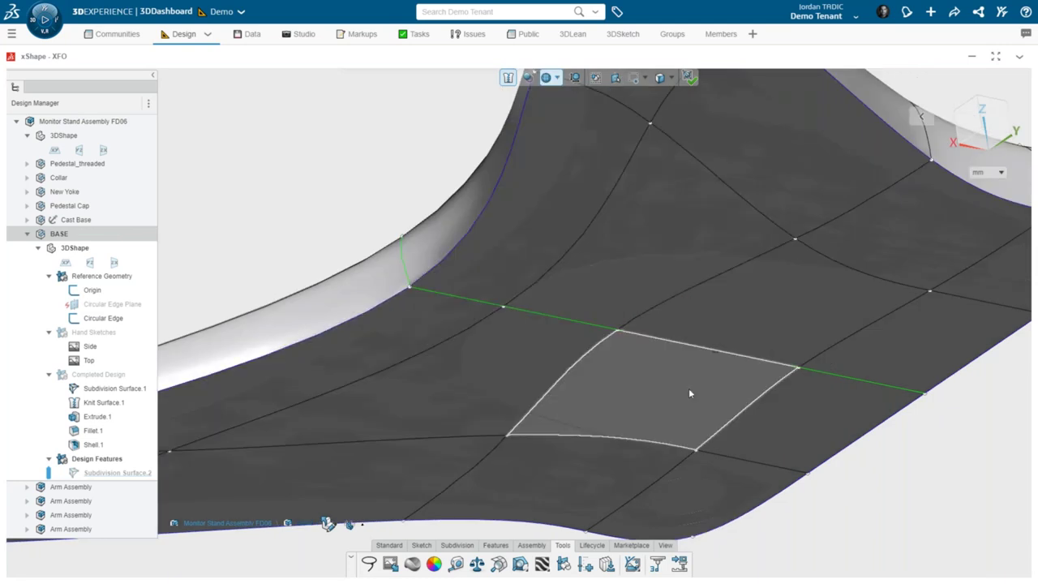
pyautogui.click(555, 78)
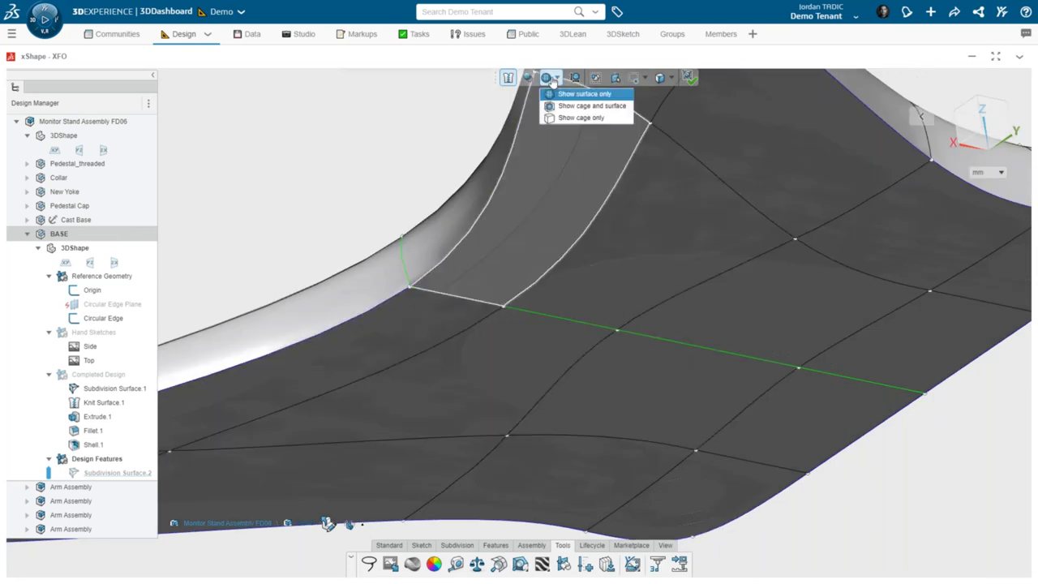
pyautogui.click(572, 120)
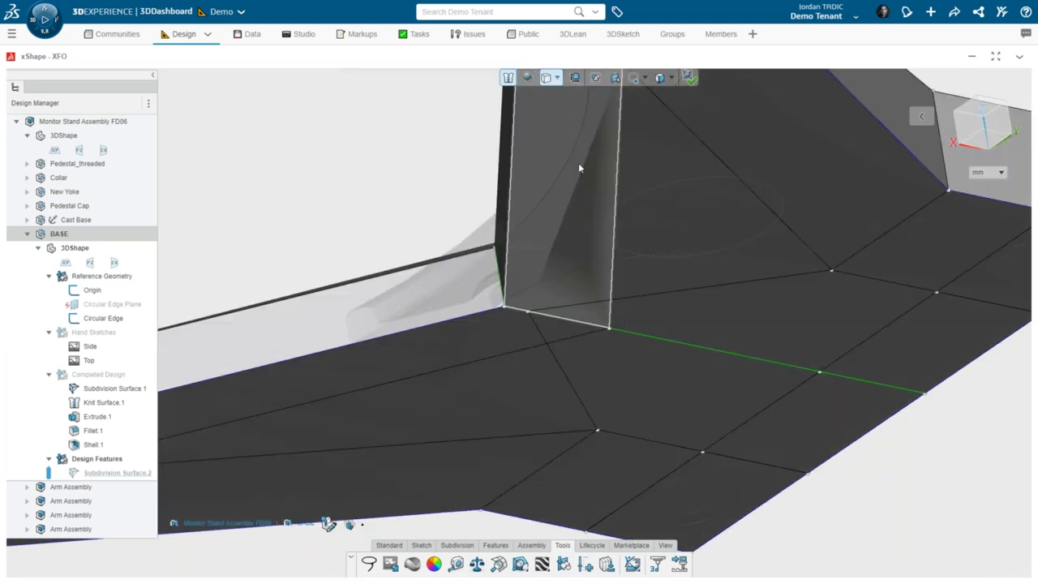
# Step: Slide the crossed-over underside vertex along the centre line away from the concave edge, past the neighbouring vertex, and clear the selection
pyautogui.scroll(2, 670, 375)
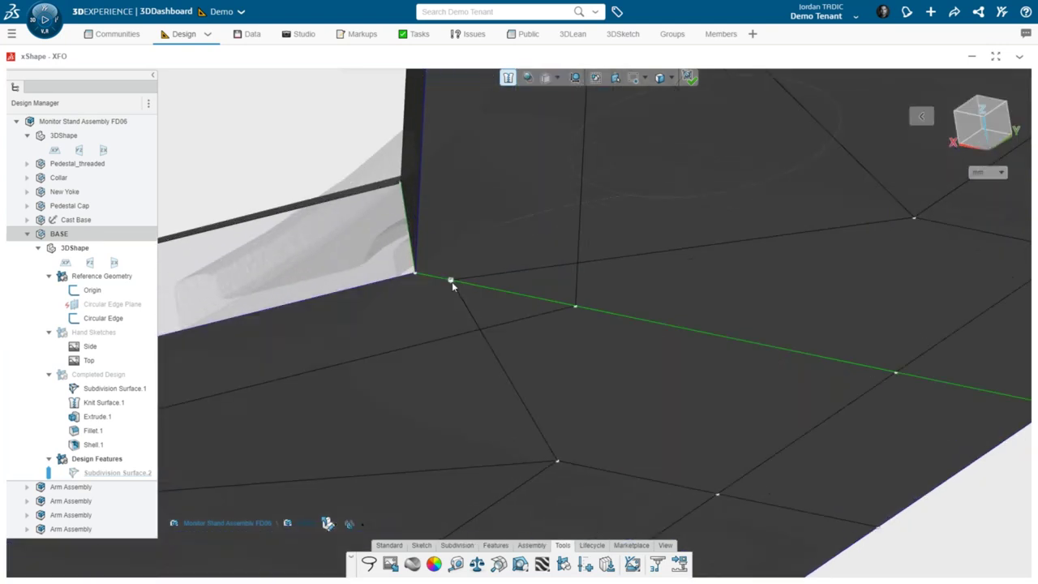
pyautogui.click(452, 281)
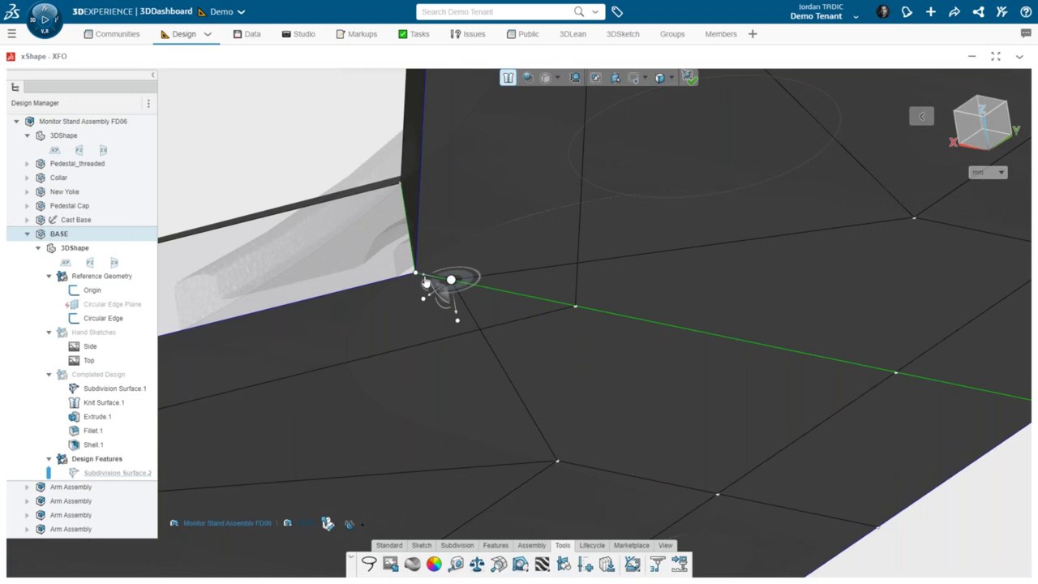
pyautogui.moveTo(425, 281); pyautogui.dragTo(684, 401)
pyautogui.scroll(-4, 630, 380)
pyautogui.click(305, 146)
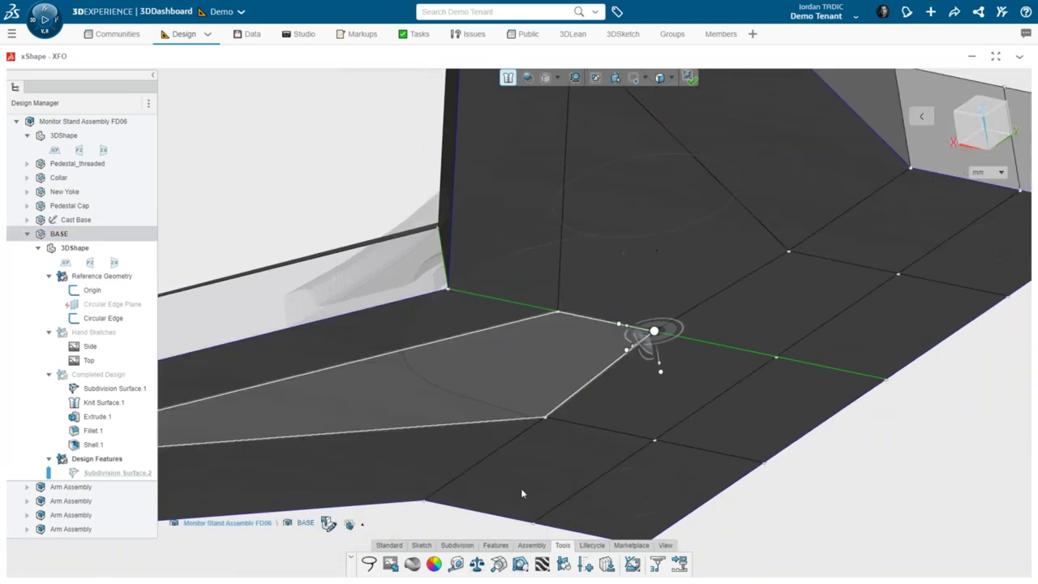
# Step: Run Mesh Inspection again to check the underside cage for intersections, and close it
pyautogui.click(498, 565)
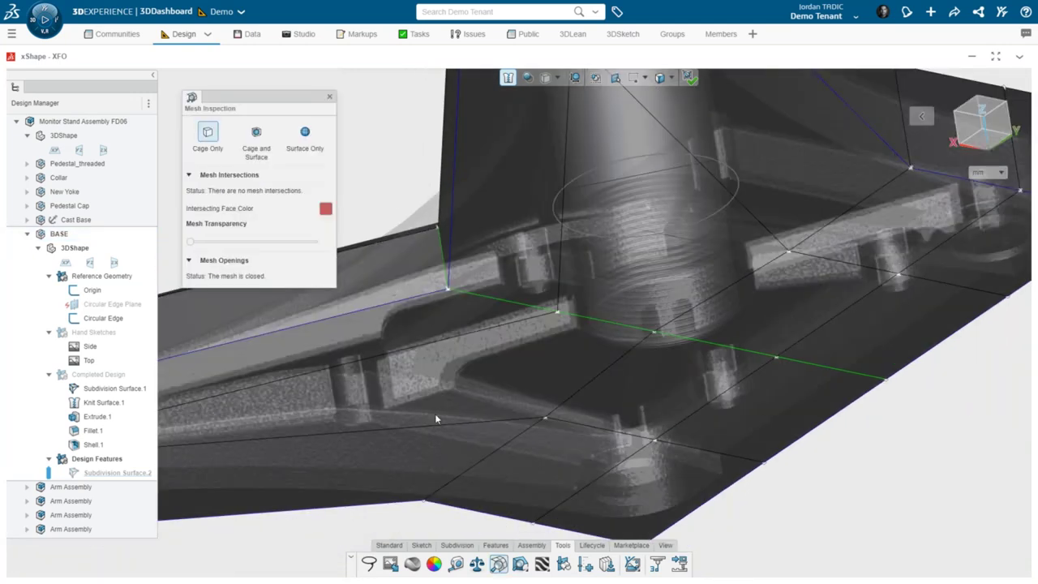
pyautogui.moveTo(701, 313); pyautogui.dragTo(628, 282, button='middle')
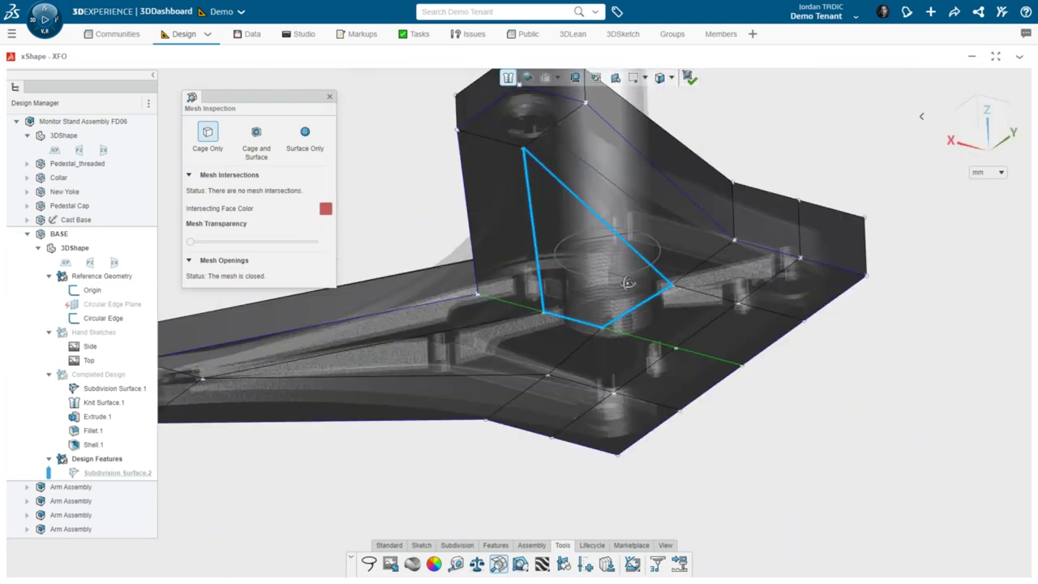
pyautogui.click(329, 96)
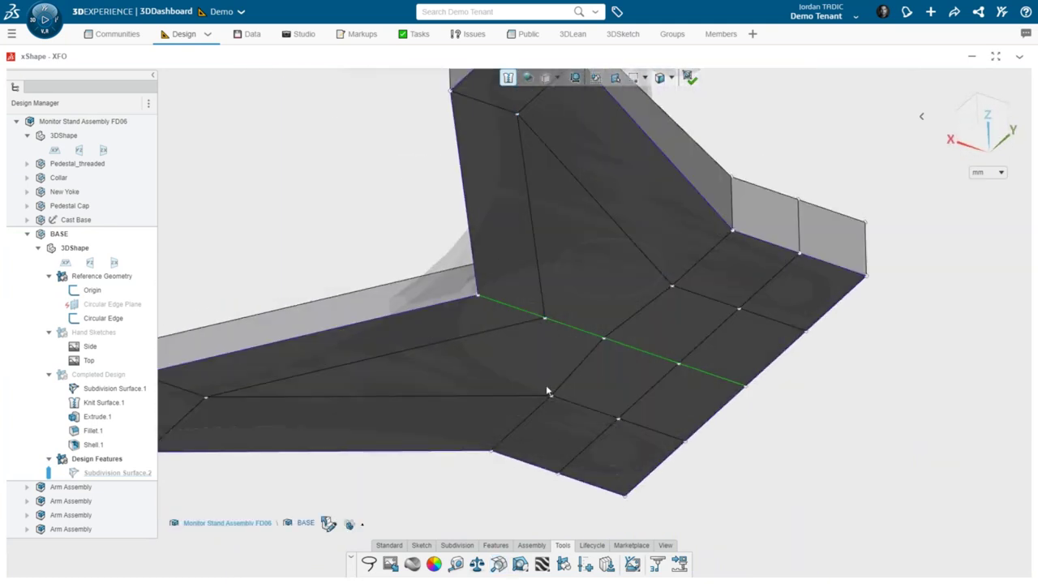
# Step: Highlight the two cross rows of cage edges on the base's underside to compare their alignment, and clear the selection
pyautogui.scroll(4, 642, 415)
pyautogui.moveTo(626, 406); pyautogui.dragTo(628, 387, button='middle')
pyautogui.scroll(1, 658, 287)
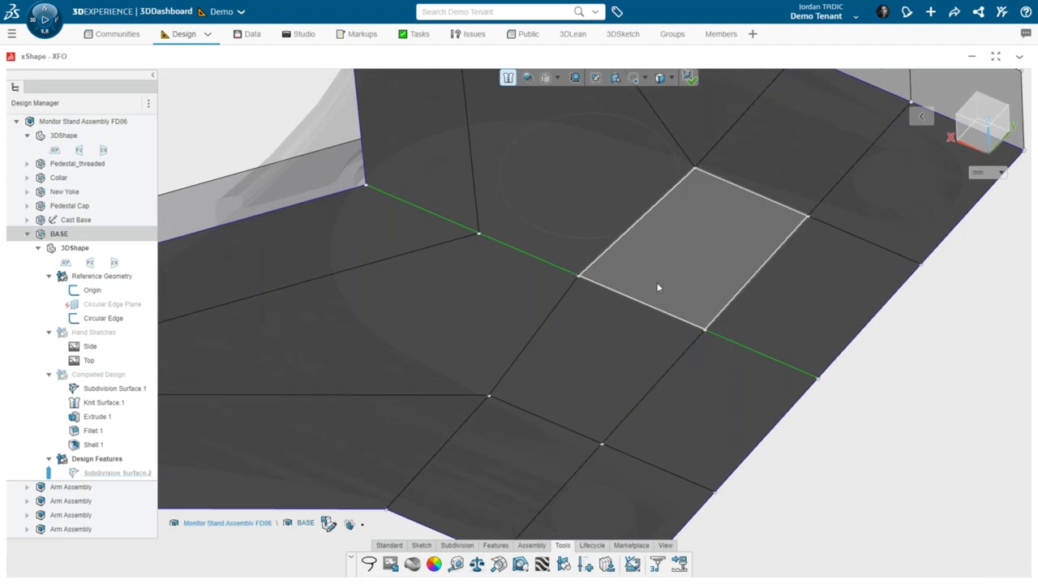
pyautogui.scroll(-2, 659, 305)
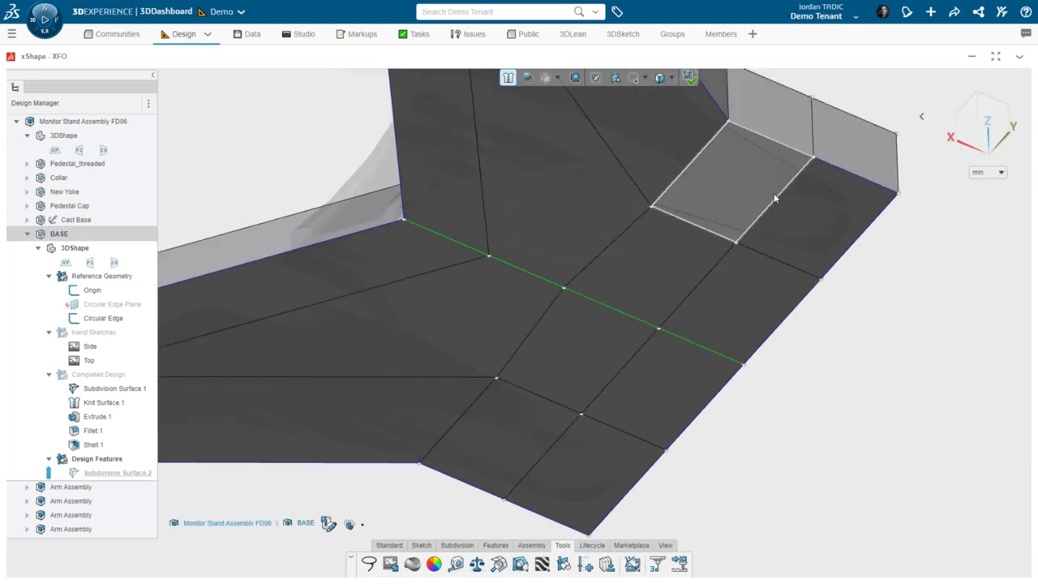
pyautogui.click(727, 272)
pyautogui.doubleClick(561, 434)
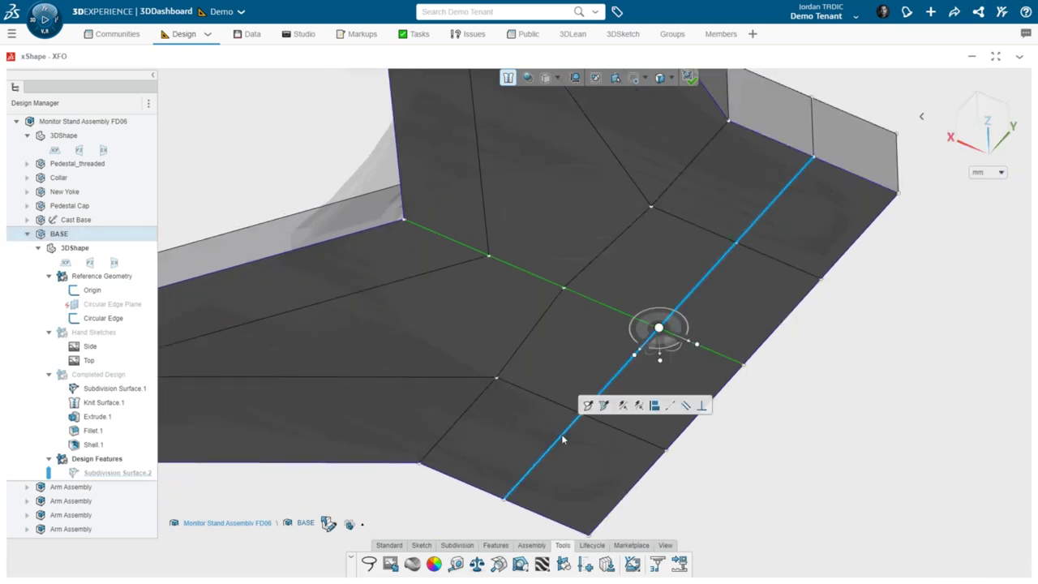
pyautogui.click(471, 410)
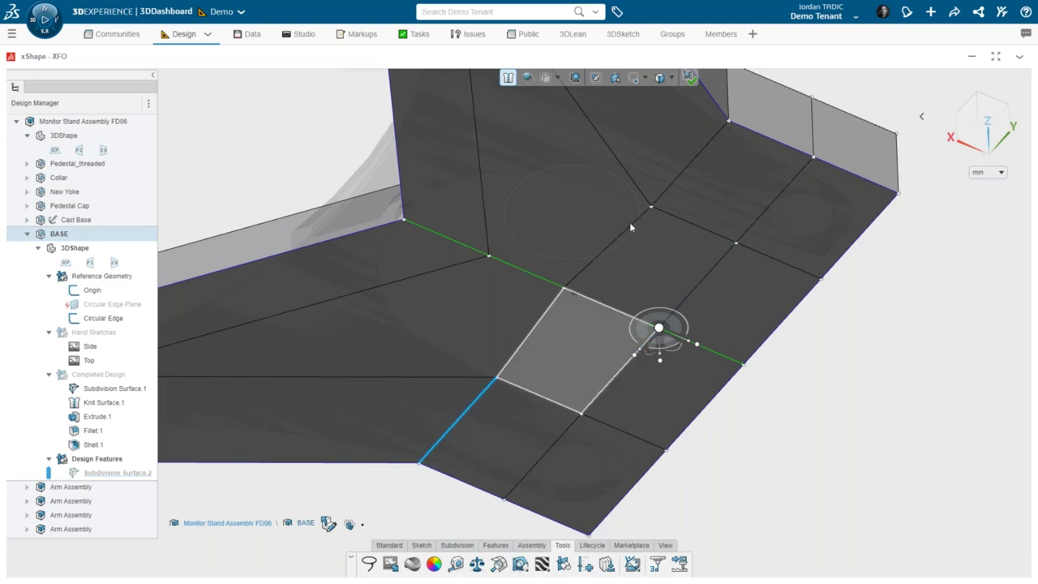
pyautogui.doubleClick(669, 192)
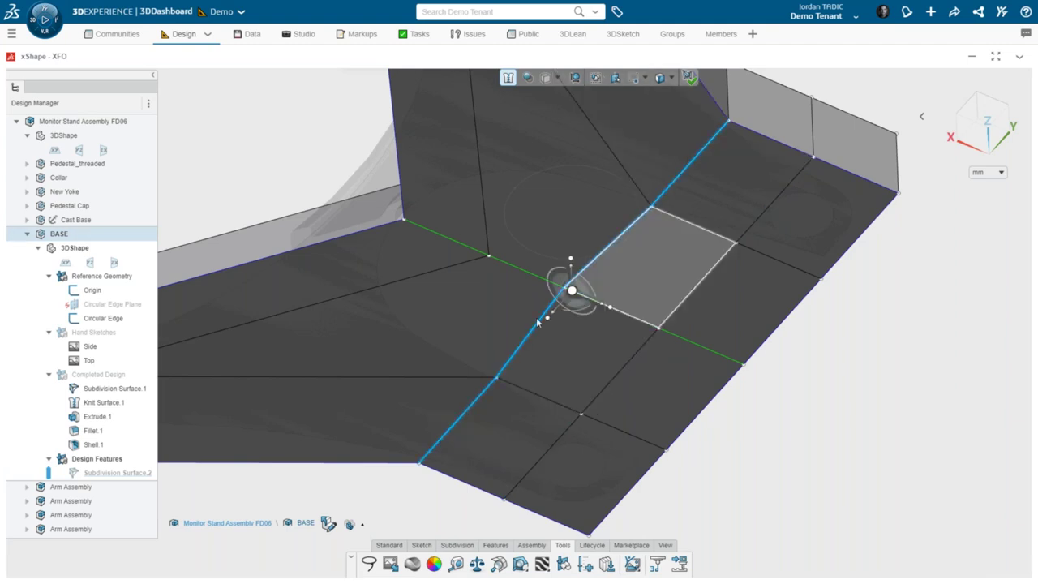
pyautogui.click(324, 180)
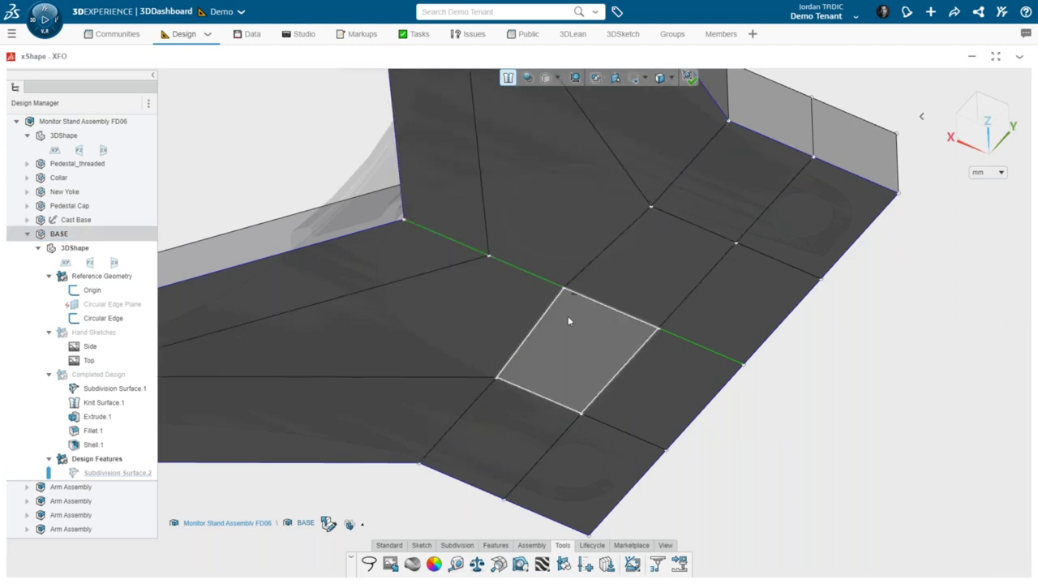
# Step: Align the five underside vertices of the cross row nearest the concave edge into a straight line between its two outer vertices
pyautogui.scroll(4, 568, 318)
pyautogui.scroll(-3, 473, 391)
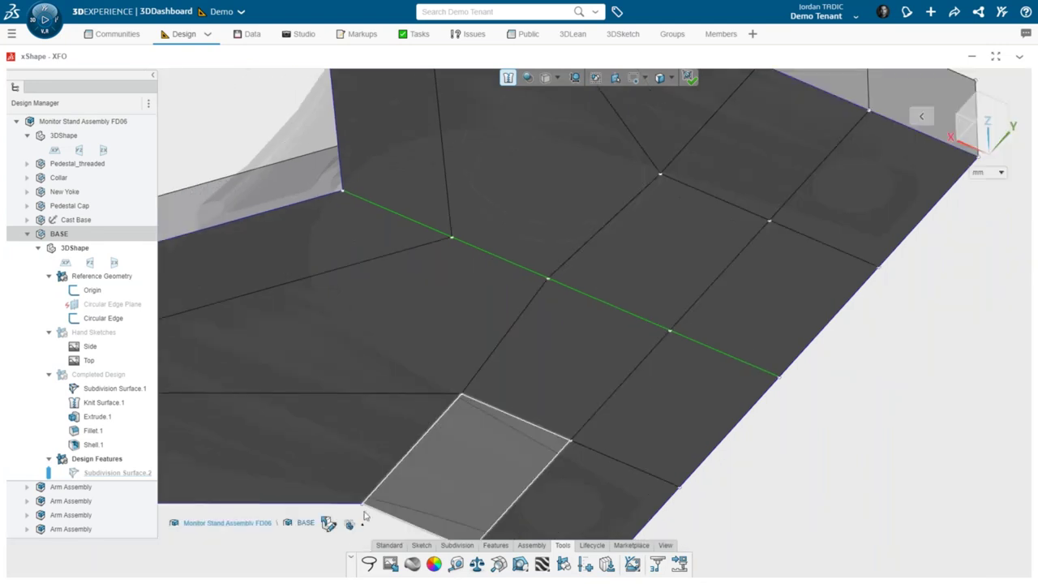
pyautogui.click(363, 505)
pyautogui.scroll(-3, 620, 311)
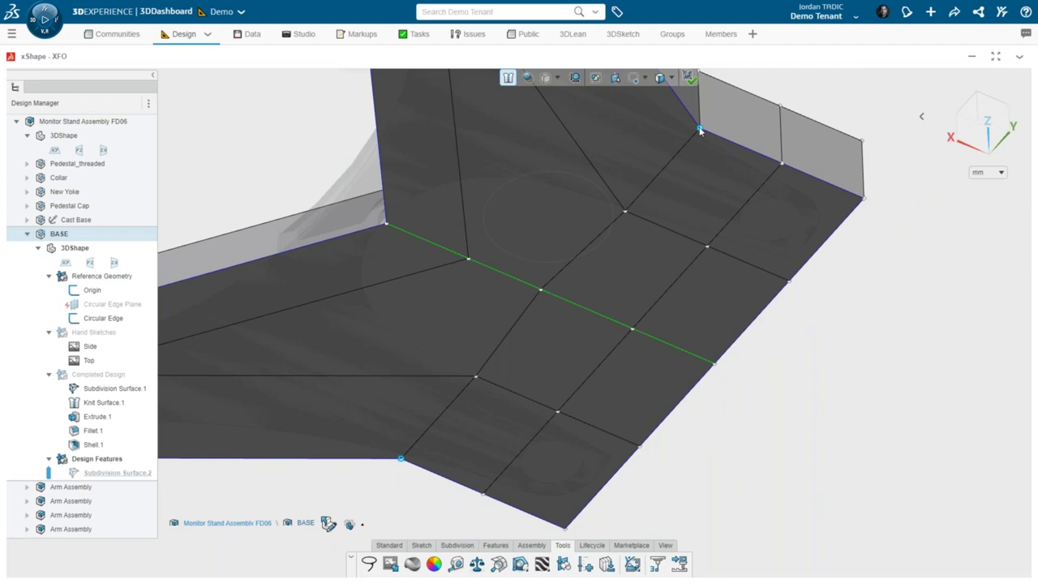
pyautogui.click(541, 289)
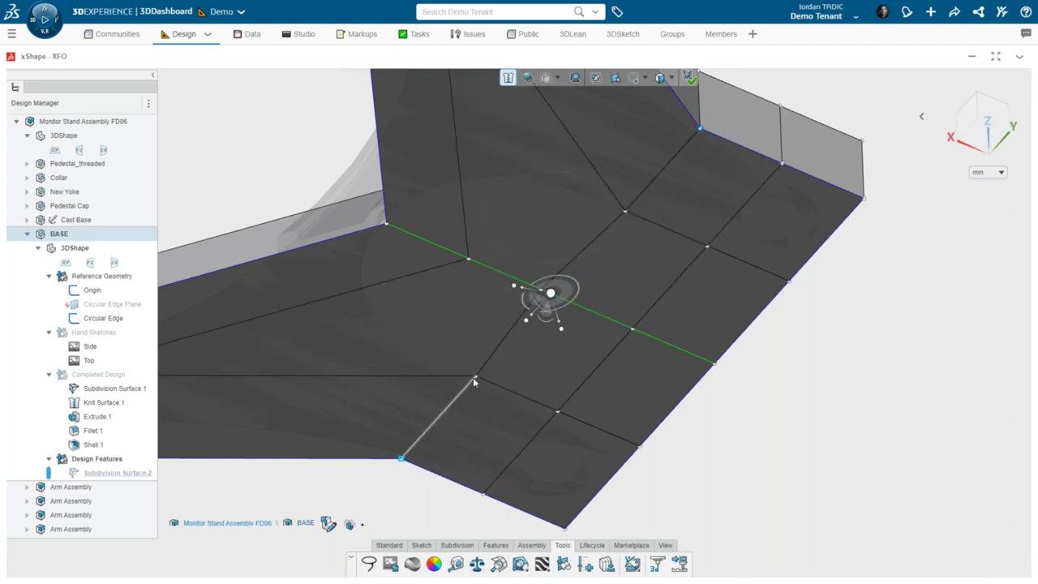
pyautogui.click(475, 377)
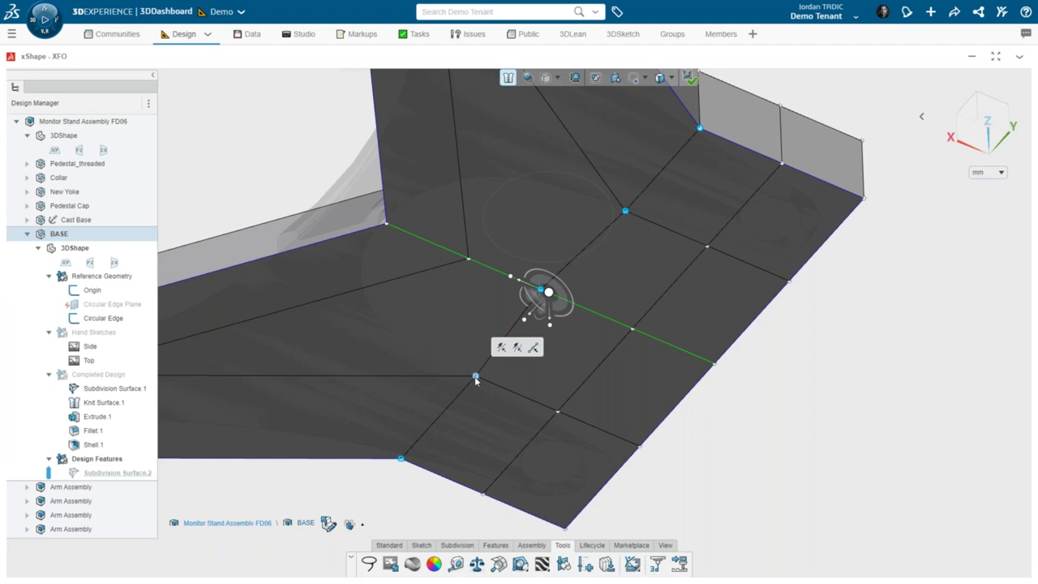
pyautogui.click(533, 349)
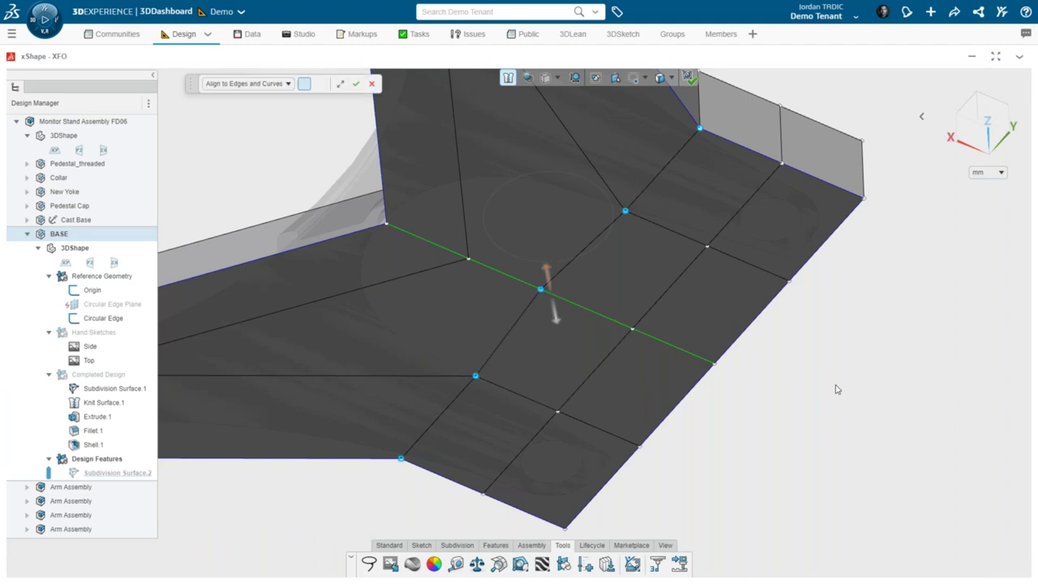
pyautogui.press('Escape')
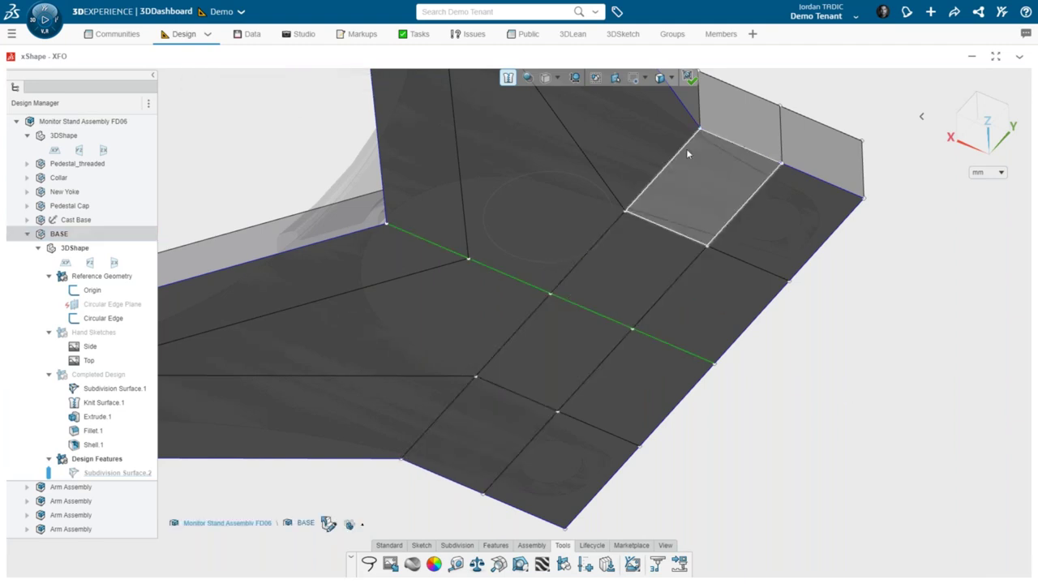
# Step: Try sliding the row's centre-line vertex toward the concave edge on the underside, and undo the move
pyautogui.scroll(-3, 802, 313)
pyautogui.moveTo(771, 328); pyautogui.dragTo(589, 303, button='middle')
pyautogui.scroll(5, 589, 303)
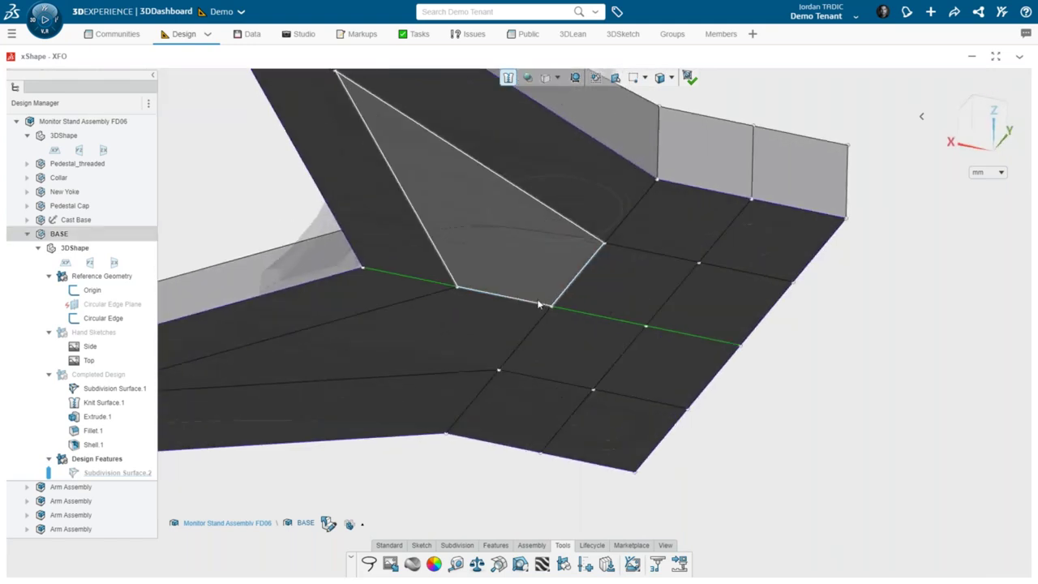
pyautogui.click(549, 309)
pyautogui.moveTo(513, 302); pyautogui.dragTo(477, 291)
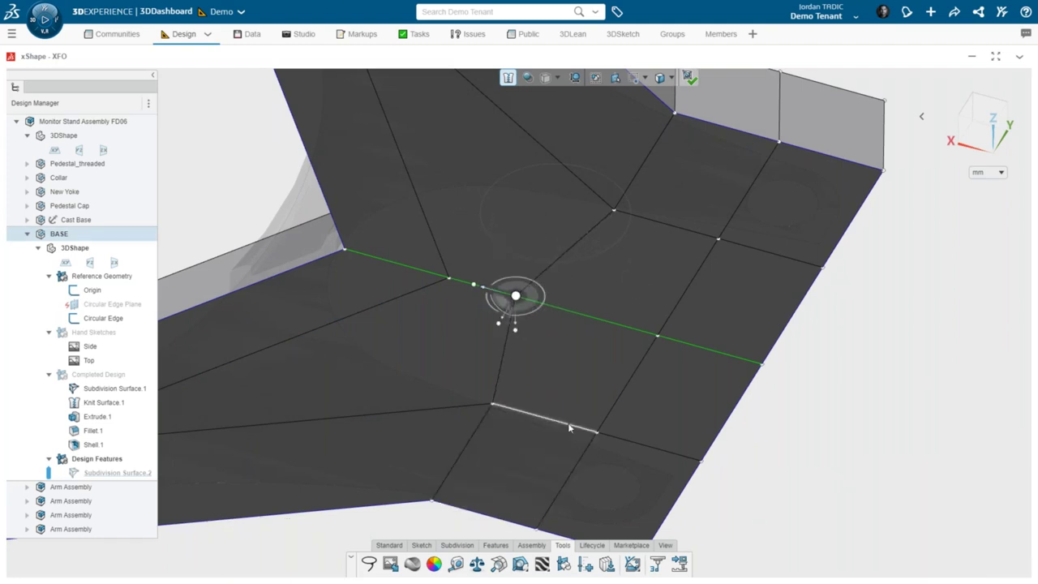
pyautogui.hotkey('ctrl', 'z')
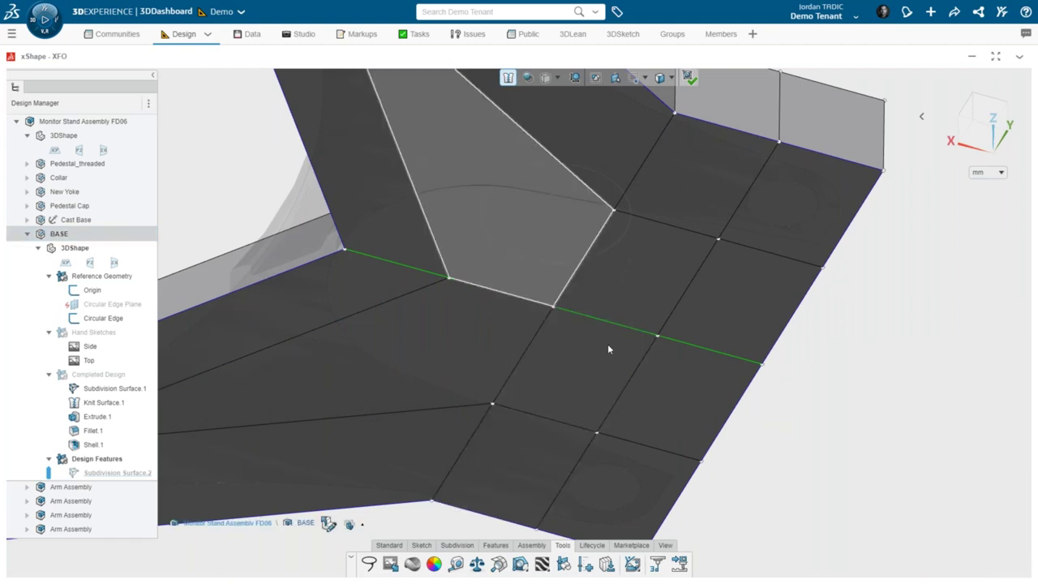
# Step: Switch the base to surface-only display and examine its upper side
pyautogui.scroll(-6, 621, 246)
pyautogui.moveTo(495, 278); pyautogui.dragTo(672, 356, button='middle')
pyautogui.scroll(3, 607, 360)
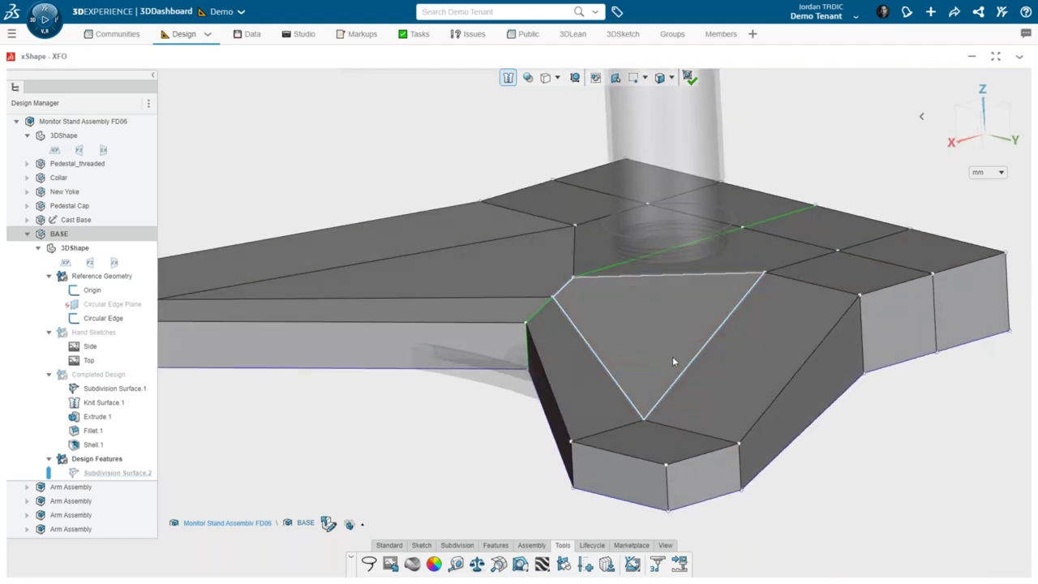
pyautogui.click(555, 77)
pyautogui.click(583, 94)
pyautogui.moveTo(823, 274); pyautogui.dragTo(781, 313, button='middle')
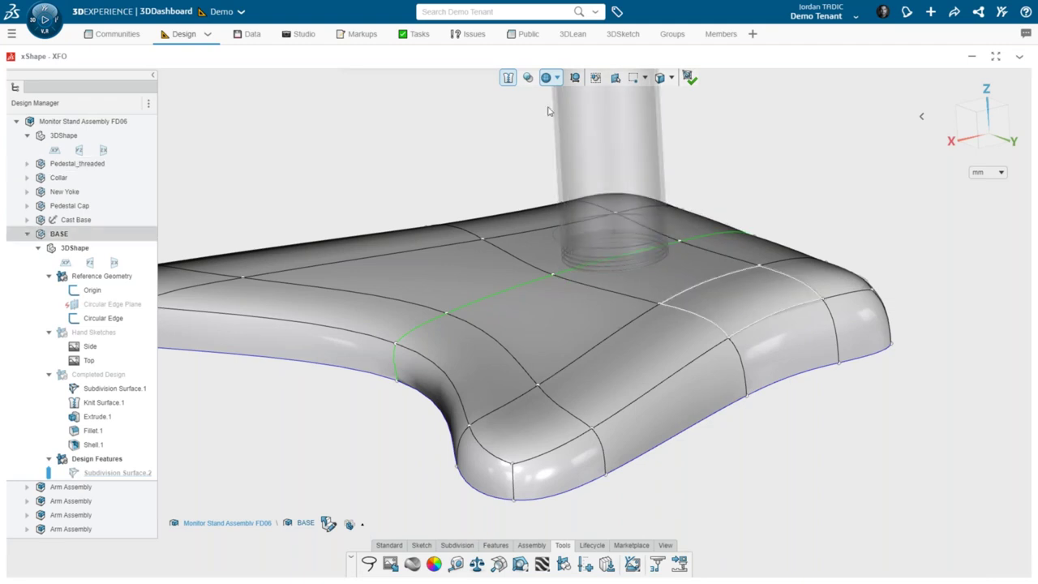
# Step: Compare the base's upper side in cage-only display with its surface-only display
pyautogui.click(556, 78)
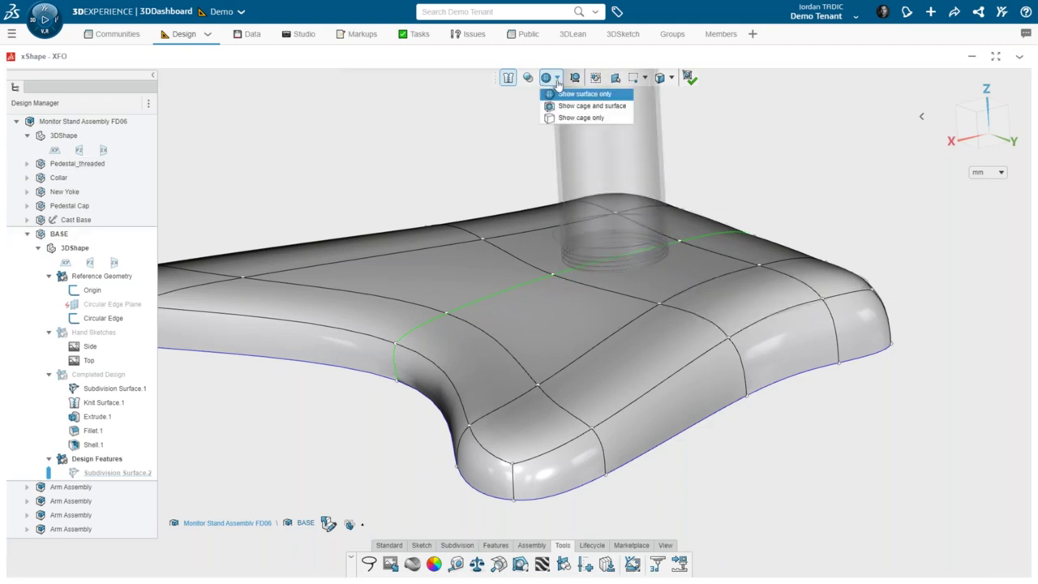
pyautogui.click(576, 119)
pyautogui.moveTo(817, 370)
pyautogui.mouseDown(button='middle')
pyautogui.moveTo(853, 394)
pyautogui.moveTo(811, 362)
pyautogui.moveTo(792, 366)
pyautogui.moveTo(802, 388)
pyautogui.moveTo(803, 377)
pyautogui.mouseUp(button='middle')
pyautogui.scroll(-1, 718, 454)
pyautogui.scroll(2, 722, 446)
pyautogui.click(556, 77)
pyautogui.click(578, 96)
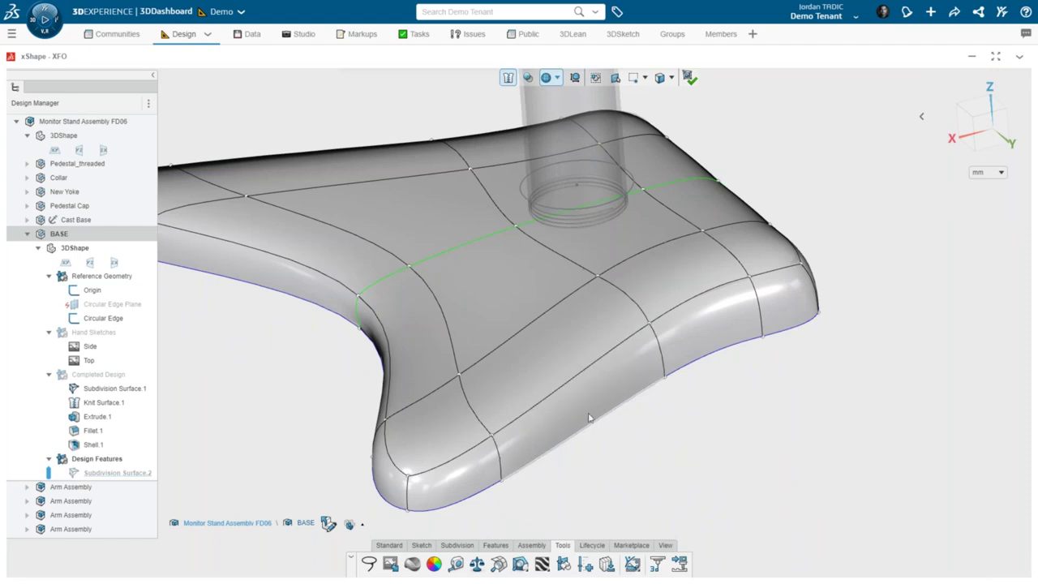
# Step: Select the run of outer side faces between the foot and the straight edge's corner in surface display
pyautogui.click(554, 418)
pyautogui.keyDown('shift'); pyautogui.click(786, 324); pyautogui.keyUp('shift')
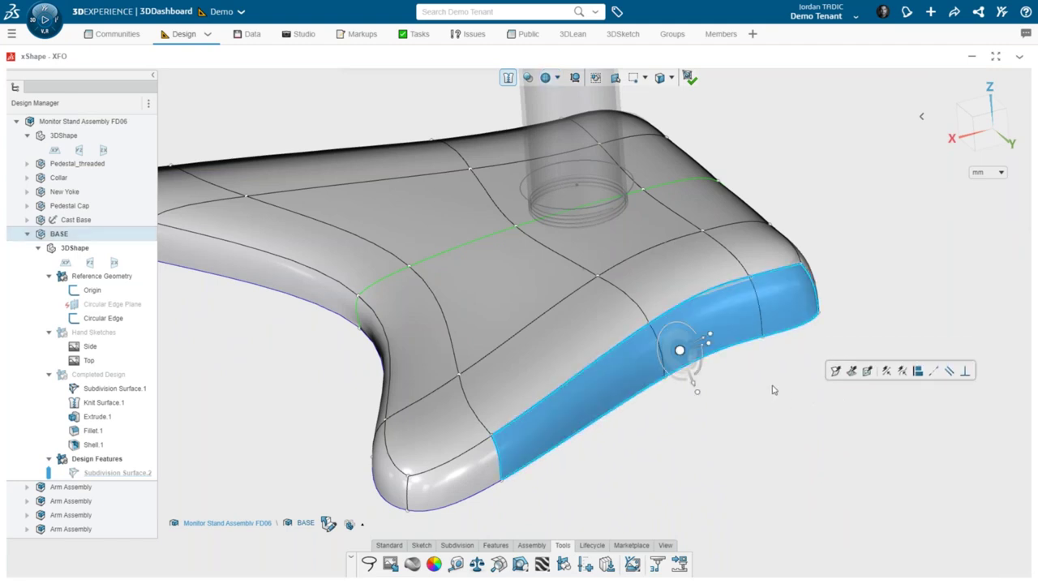
pyautogui.moveTo(773, 386); pyautogui.dragTo(731, 289, button='middle')
pyautogui.moveTo(819, 363); pyautogui.dragTo(648, 308, button='middle')
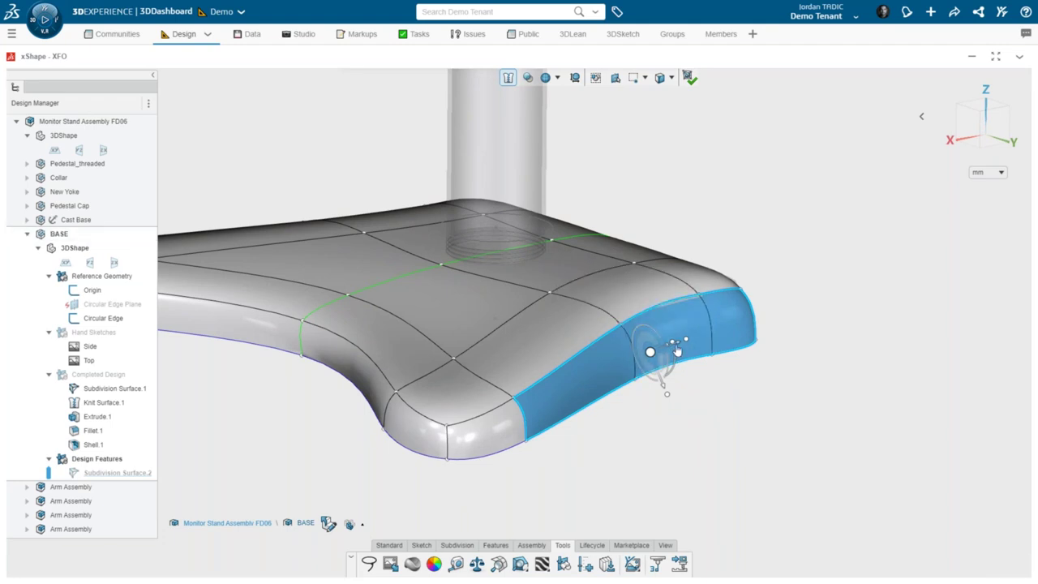
pyautogui.moveTo(664, 354); pyautogui.dragTo(660, 395, button='middle')
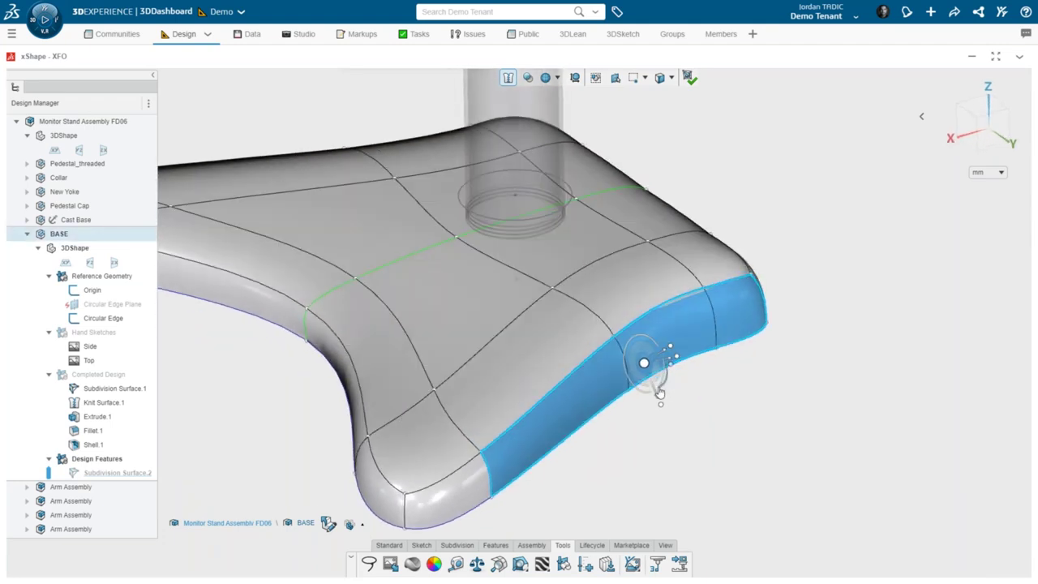
# Step: Switch the base to cage-only display and clear the side face selection
pyautogui.click(556, 78)
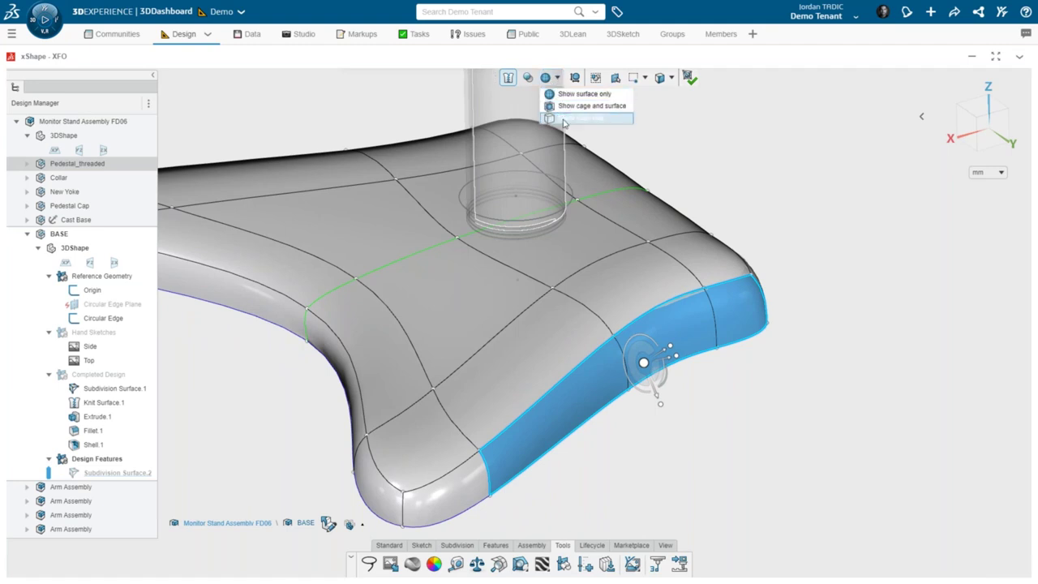
pyautogui.click(565, 120)
pyautogui.click(717, 458)
pyautogui.moveTo(717, 459); pyautogui.dragTo(621, 398, button='middle')
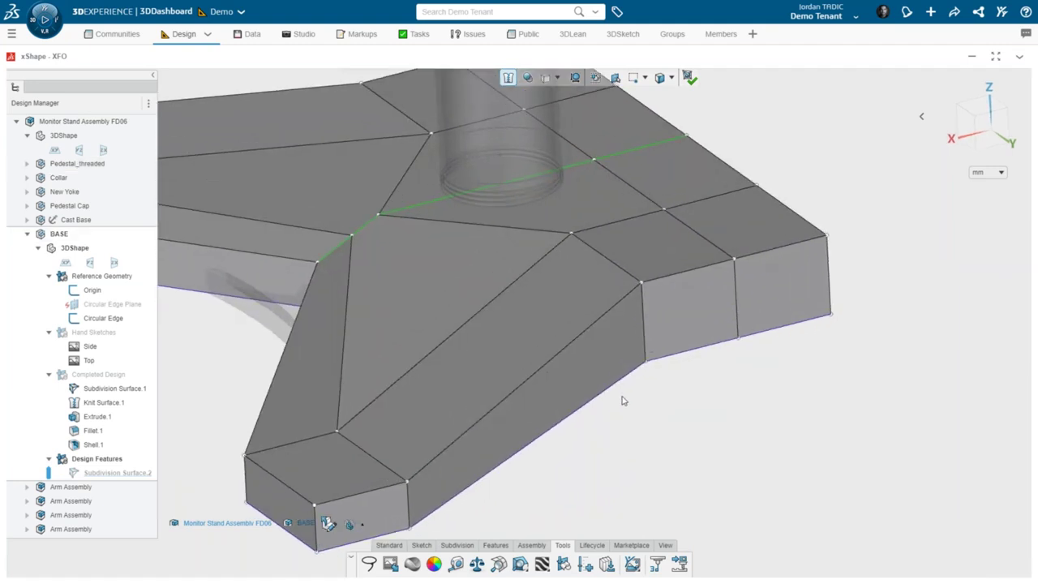
# Step: Select the three outer side faces between the foot and the straight edge's corner individually, twice, clearing the selection each time
pyautogui.click(585, 371)
pyautogui.keyDown('ctrl'); pyautogui.click(699, 314); pyautogui.keyUp('ctrl')
pyautogui.keyDown('ctrl'); pyautogui.click(794, 294); pyautogui.keyUp('ctrl')
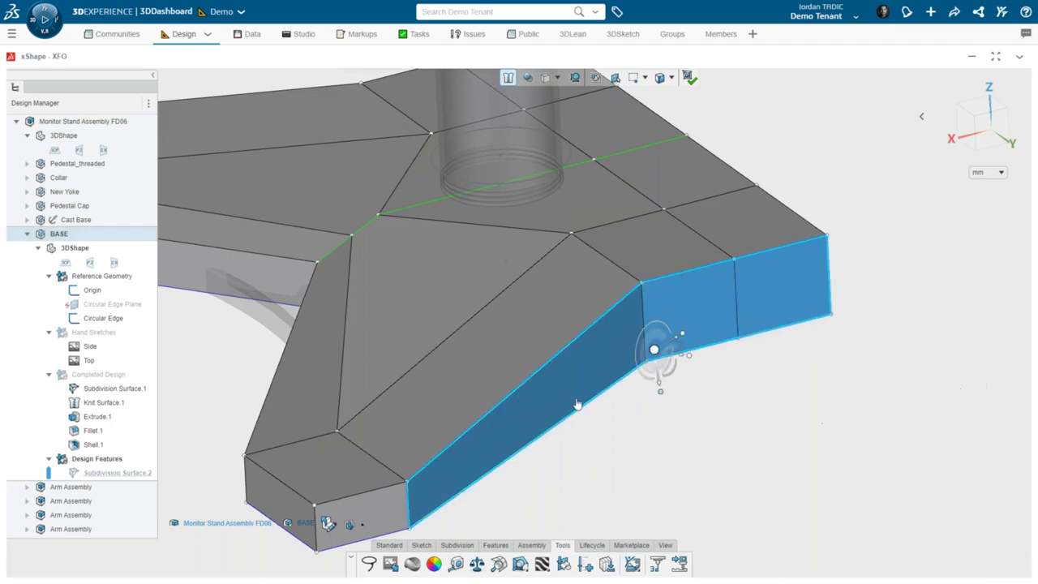
pyautogui.moveTo(664, 484)
pyautogui.mouseDown(button='middle')
pyautogui.moveTo(732, 492)
pyautogui.moveTo(652, 474)
pyautogui.mouseUp(button='middle')
pyautogui.click(651, 475)
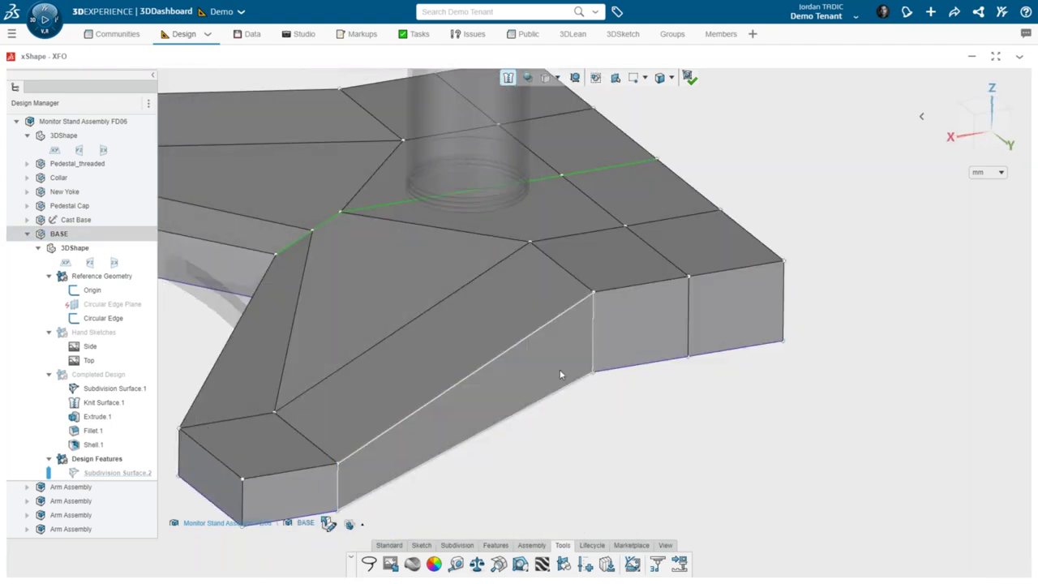
pyautogui.click(560, 372)
pyautogui.keyDown('ctrl'); pyautogui.click(654, 339); pyautogui.keyUp('ctrl')
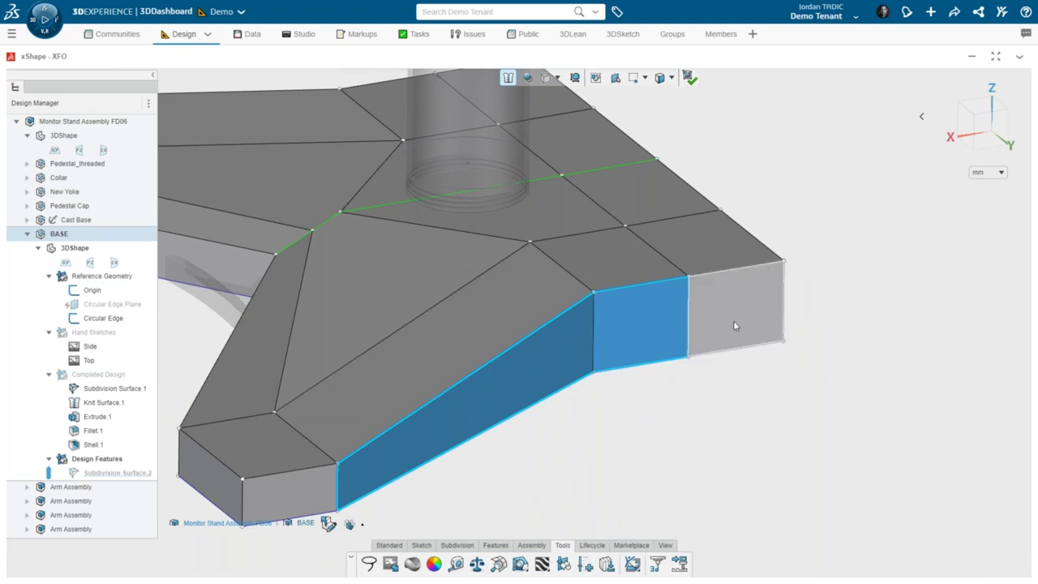
pyautogui.keyDown('ctrl'); pyautogui.click(734, 324); pyautogui.keyUp('ctrl')
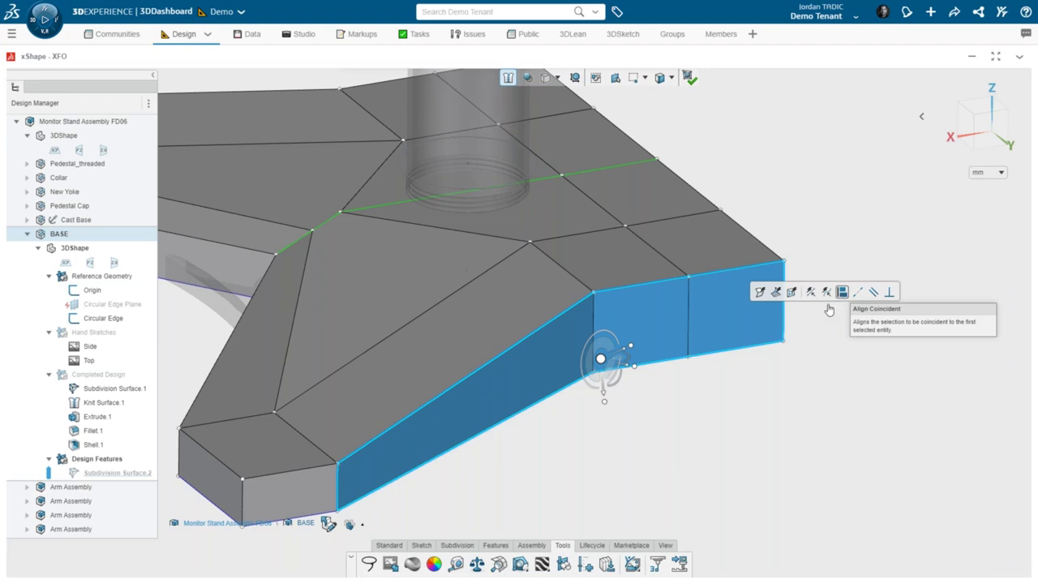
pyautogui.click(711, 403)
# Step: Select the row of top faces along the base's straight edge by its two corner faces, and clear the selection
pyautogui.click(542, 374)
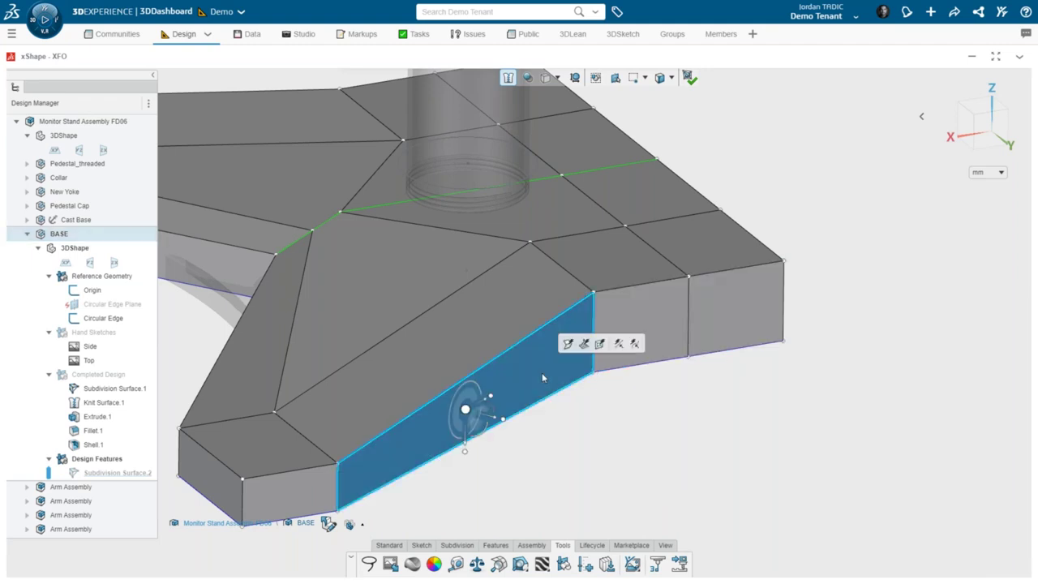
pyautogui.moveTo(541, 374); pyautogui.dragTo(359, 386, button='middle')
pyautogui.scroll(-3, 669, 413)
pyautogui.click(862, 477)
pyautogui.scroll(3, 784, 433)
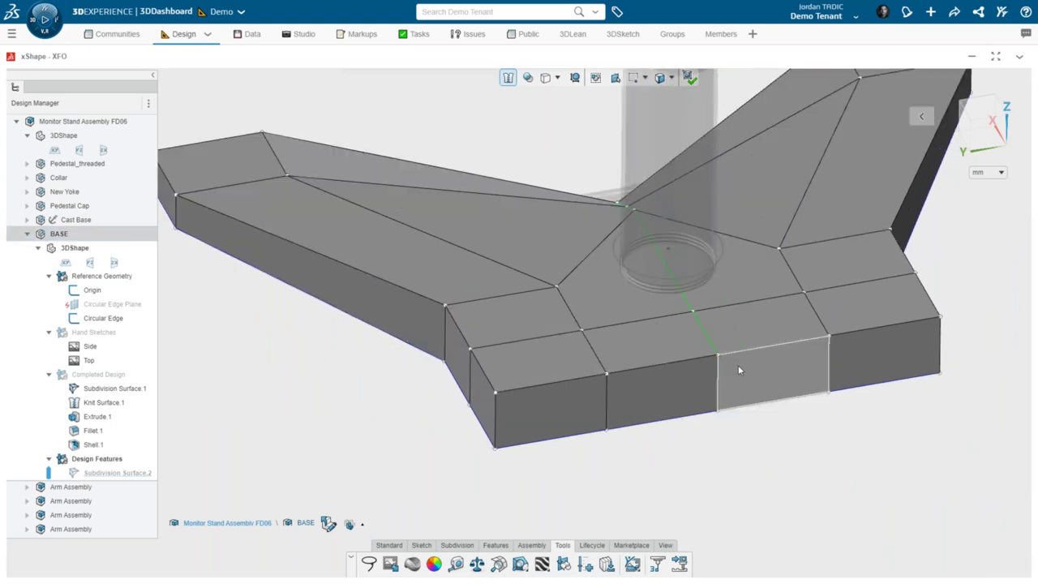
pyautogui.click(542, 364)
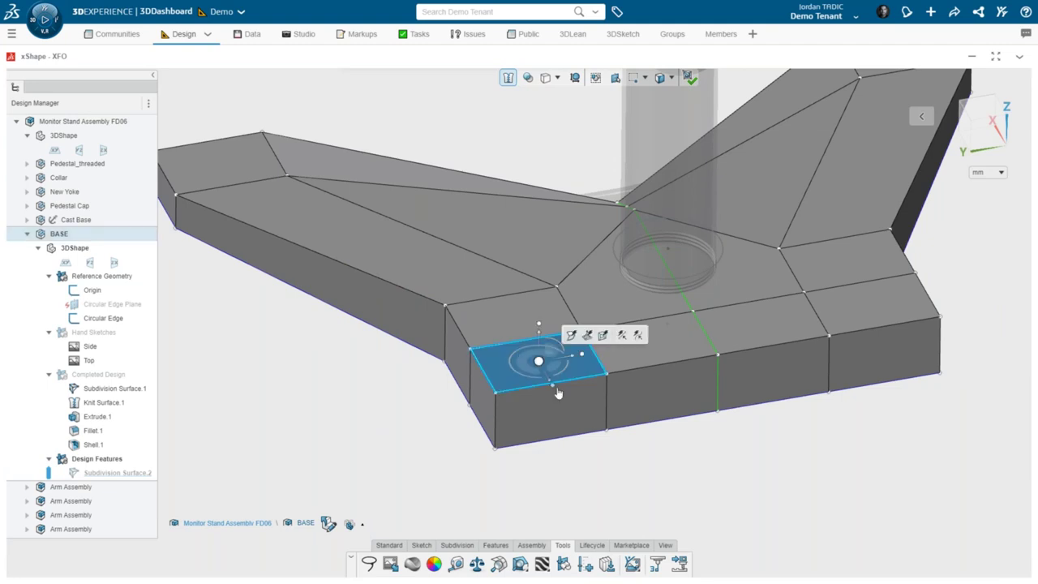
pyautogui.keyDown('shift'); pyautogui.click(838, 317); pyautogui.keyUp('shift')
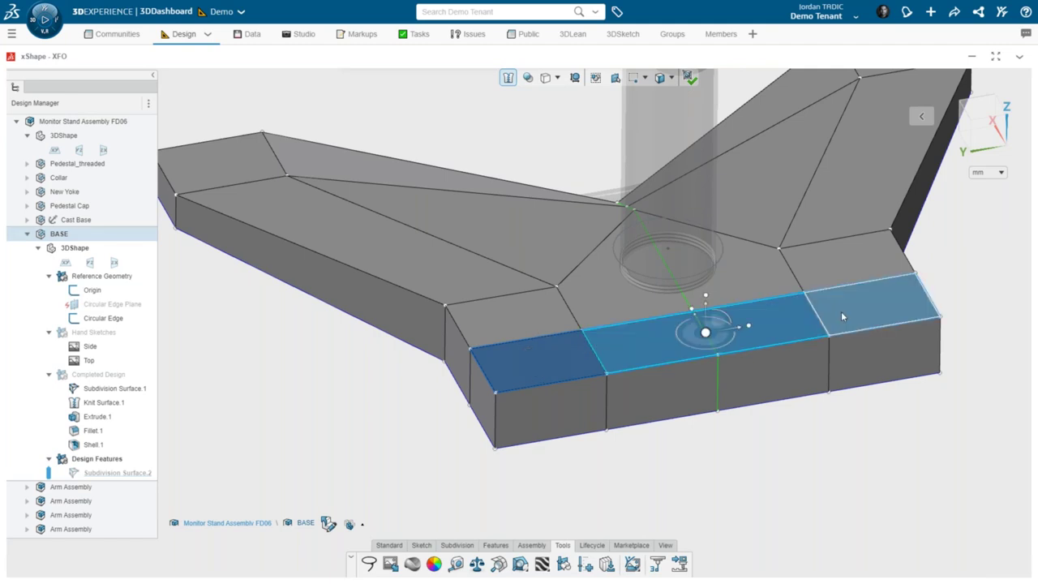
pyautogui.click(756, 472)
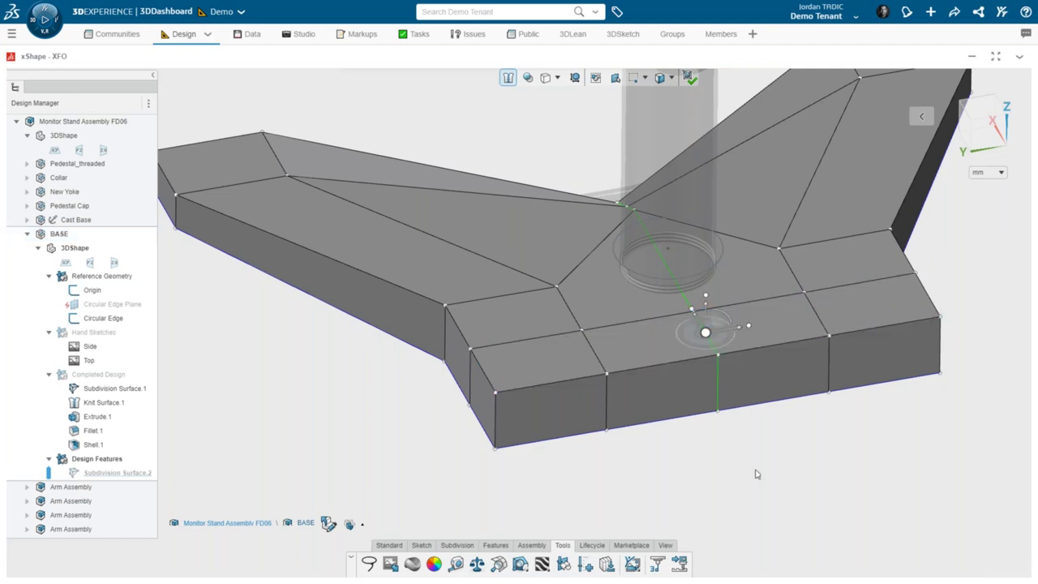
# Step: Select the two top corner faces with the loop of faces running around the underside, inspect it, and clear the selection
pyautogui.click(551, 360)
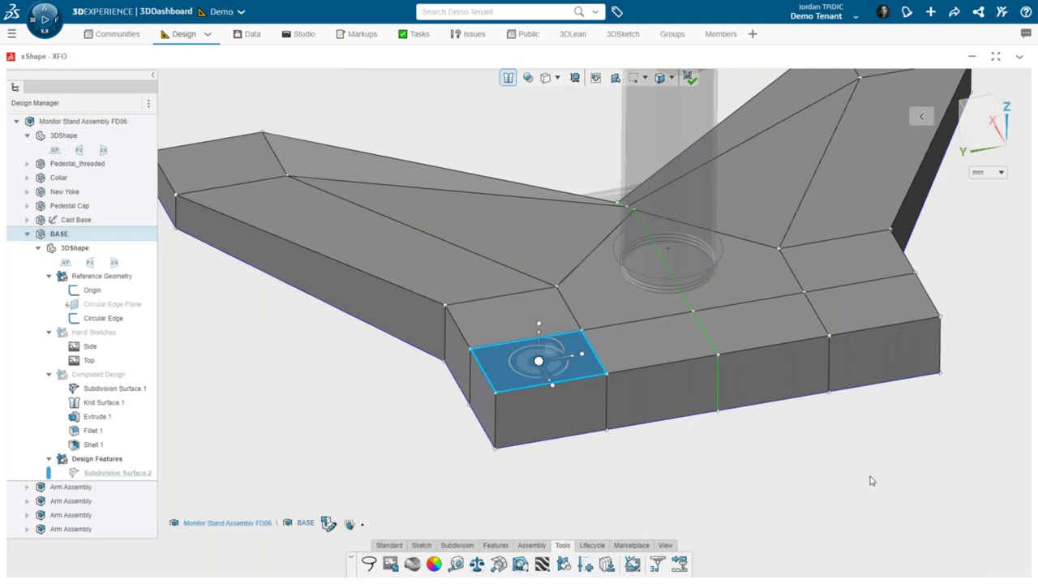
pyautogui.keyDown('ctrl'); pyautogui.click(899, 302); pyautogui.keyUp('ctrl')
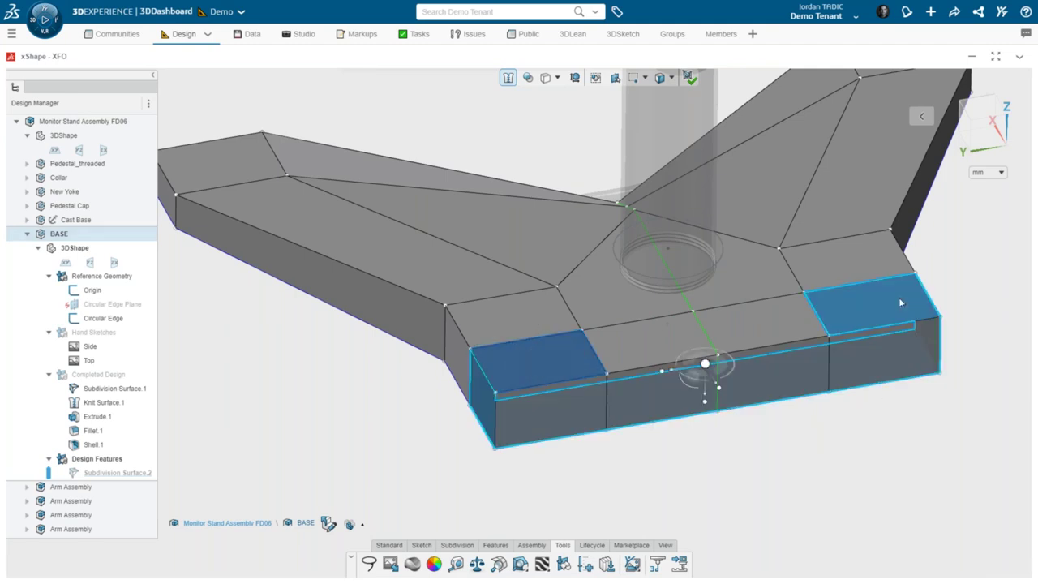
pyautogui.moveTo(883, 370); pyautogui.dragTo(892, 314, button='middle')
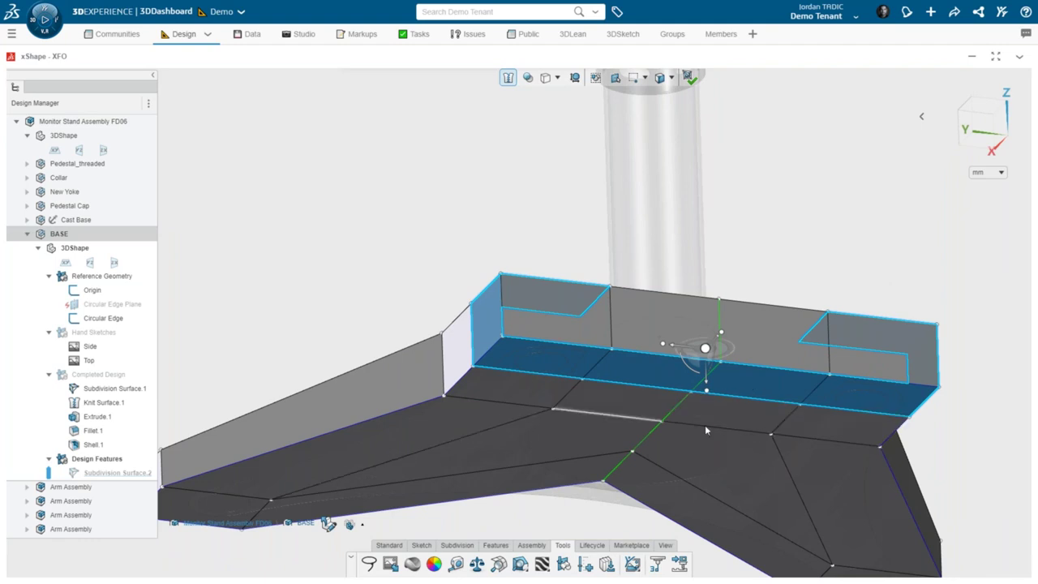
pyautogui.moveTo(725, 284); pyautogui.dragTo(772, 342, button='middle')
pyautogui.scroll(2, 801, 242)
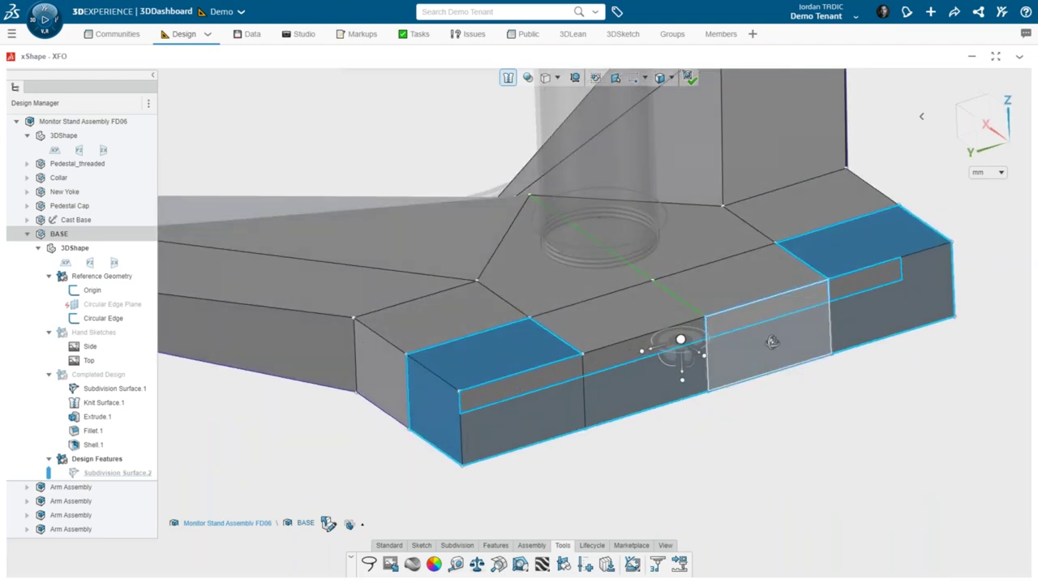
pyautogui.click(781, 442)
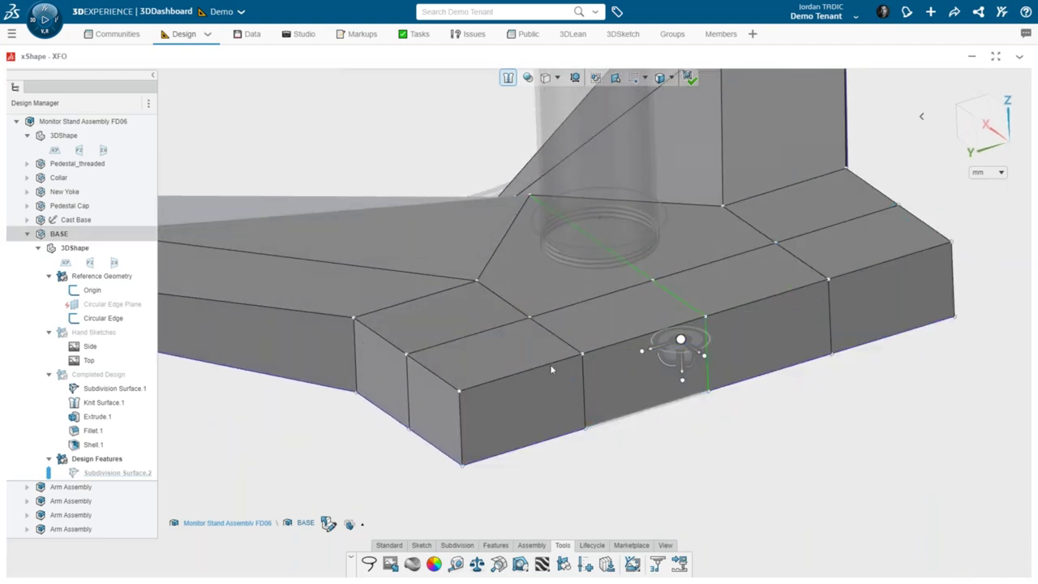
# Step: Select the direct range of top faces between the straight edge's two corner faces, and clear the selection
pyautogui.click(505, 348)
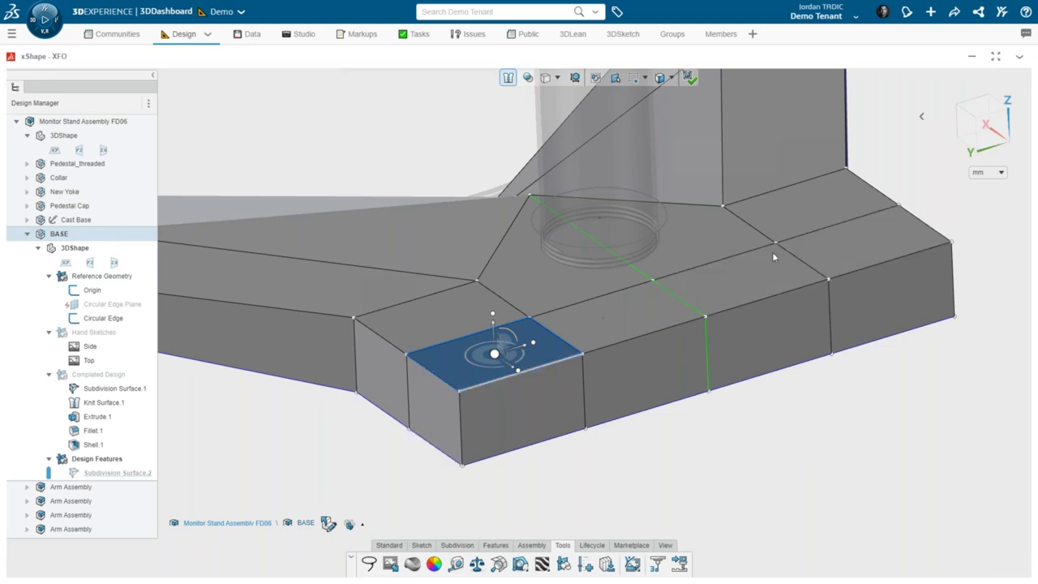
pyautogui.doubleClick(825, 258)
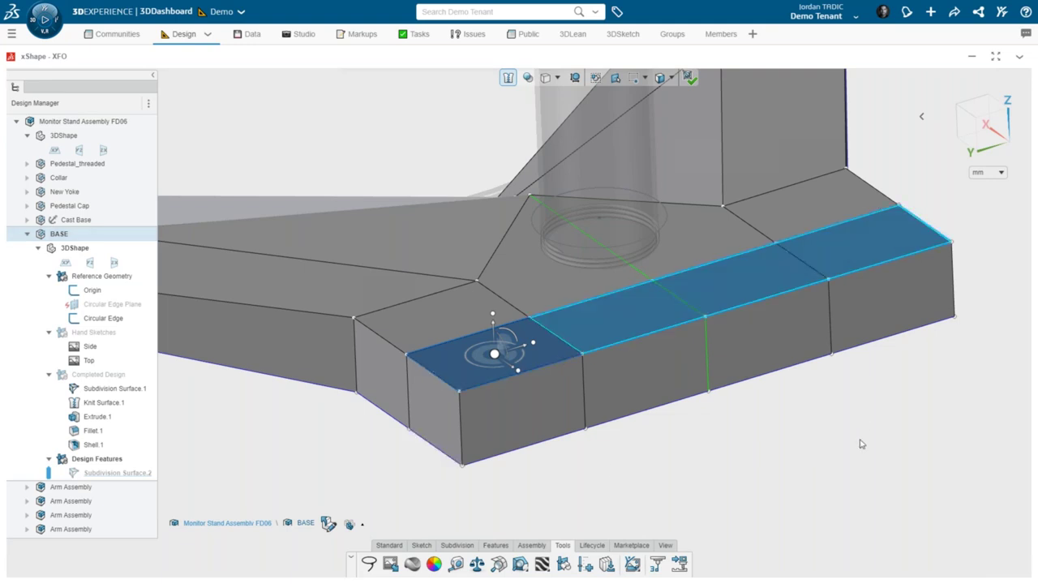
pyautogui.click(829, 407)
# Step: Select the line of cage edges across the top beside the straight-edge face row, and clear the selection
pyautogui.click(462, 337)
pyautogui.click(462, 341)
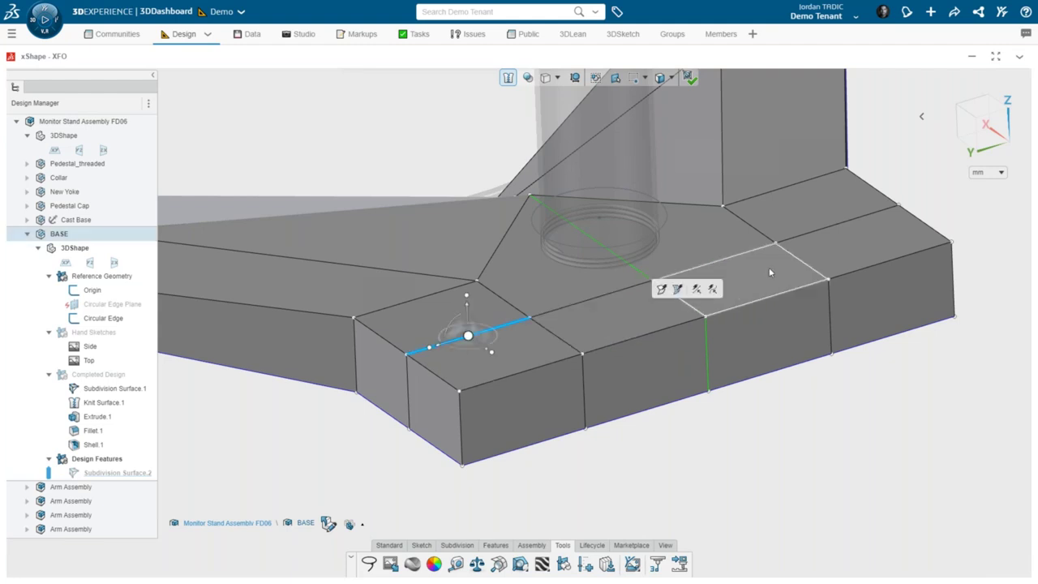
pyautogui.doubleClick(794, 241)
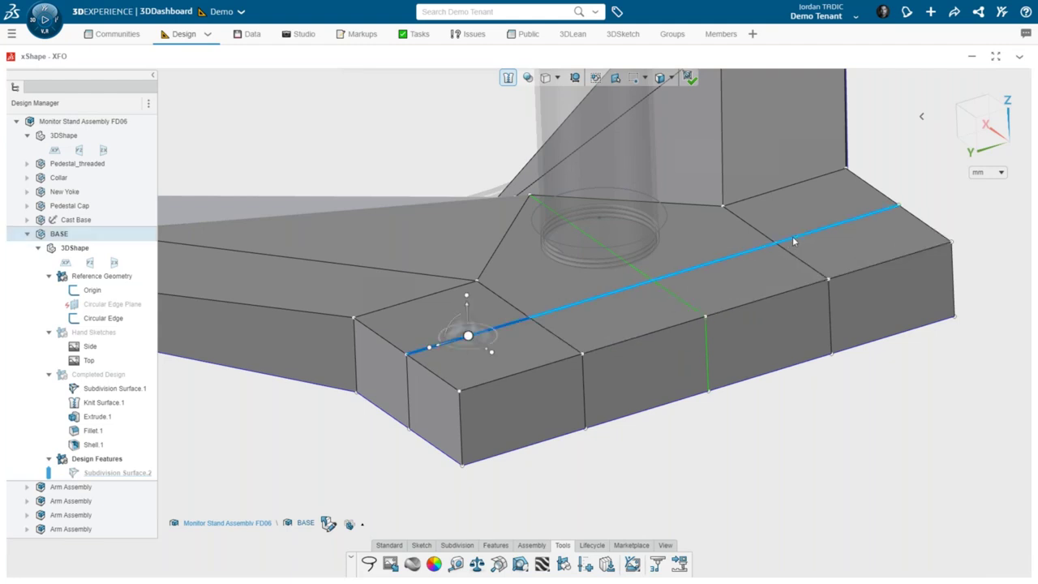
pyautogui.click(607, 428)
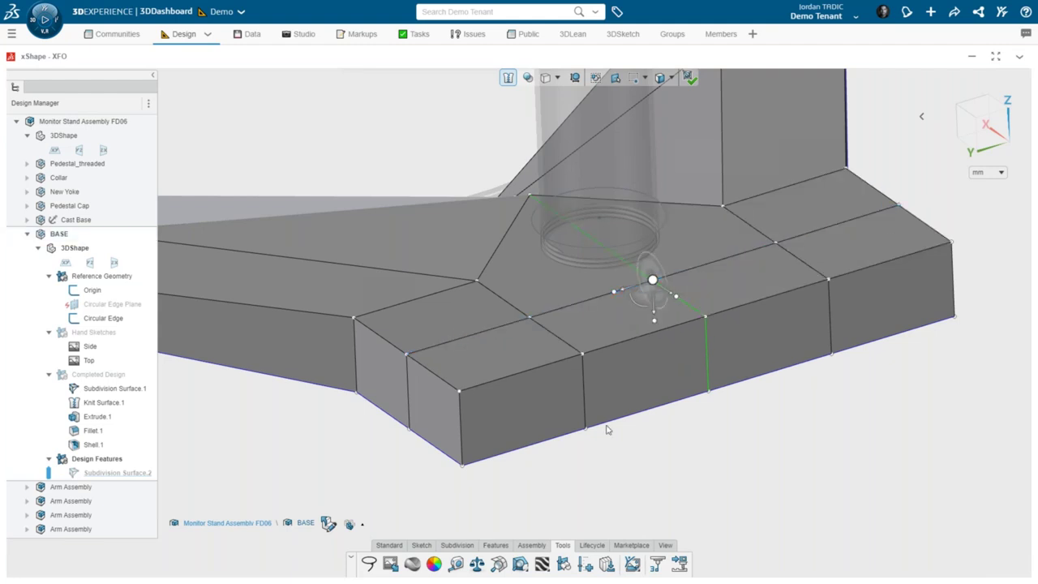
# Step: Select the two outer top edges with the edge loop running around the underside between them, and clear the selection
pyautogui.click(484, 330)
pyautogui.click(485, 333)
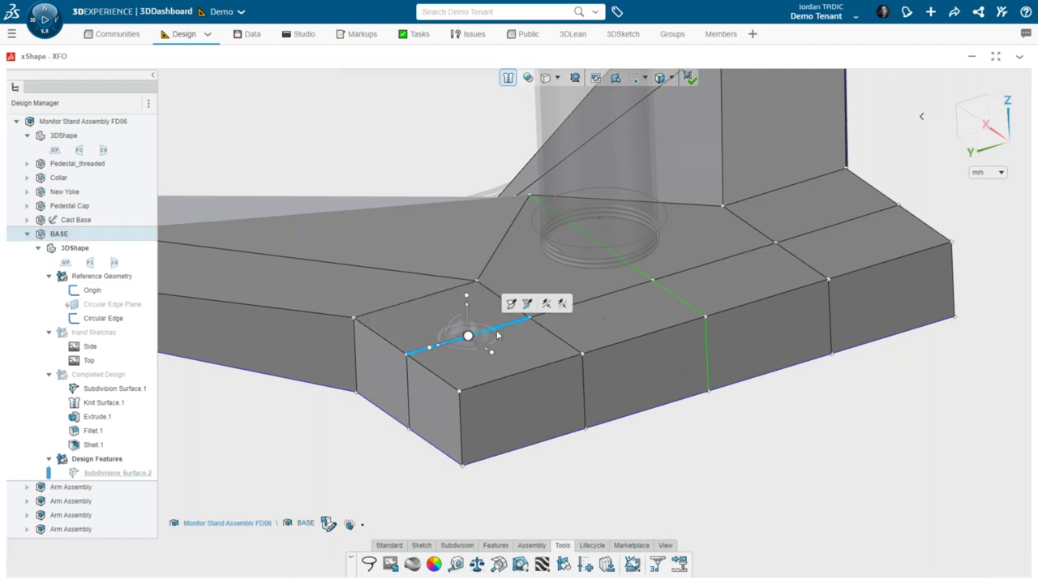
pyautogui.doubleClick(880, 208)
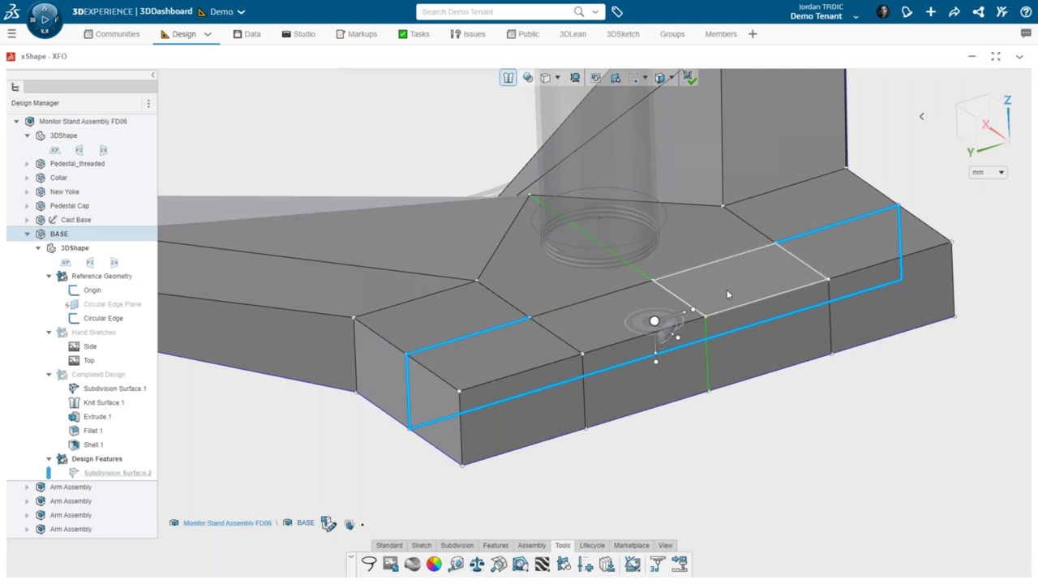
pyautogui.click(748, 440)
# Step: Align the three outer side faces between the foot and the straight edge's corner coincident to the long face beside the foot
pyautogui.scroll(-3, 539, 400)
pyautogui.moveTo(412, 390); pyautogui.dragTo(823, 388, button='middle')
pyautogui.scroll(3, 662, 308)
pyautogui.moveTo(677, 331); pyautogui.dragTo(694, 339, button='middle')
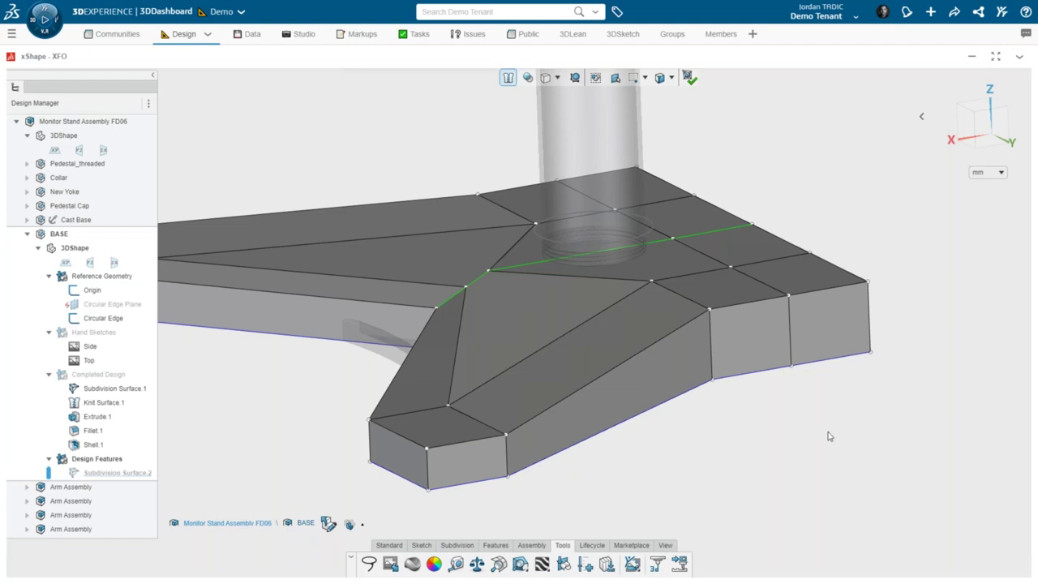
pyautogui.moveTo(780, 440); pyautogui.dragTo(789, 451, button='middle')
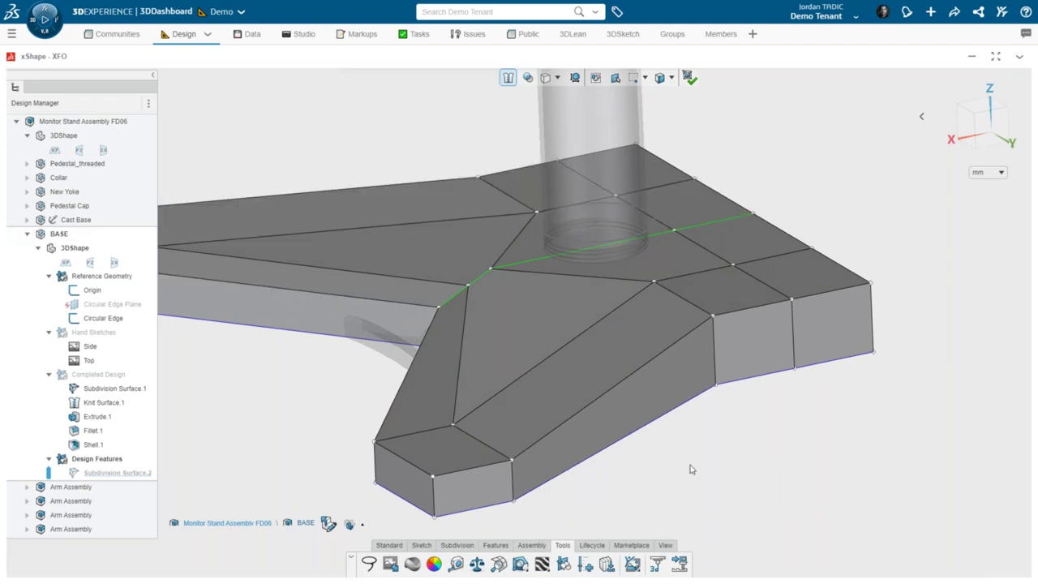
pyautogui.moveTo(708, 478); pyautogui.dragTo(773, 462, button='middle')
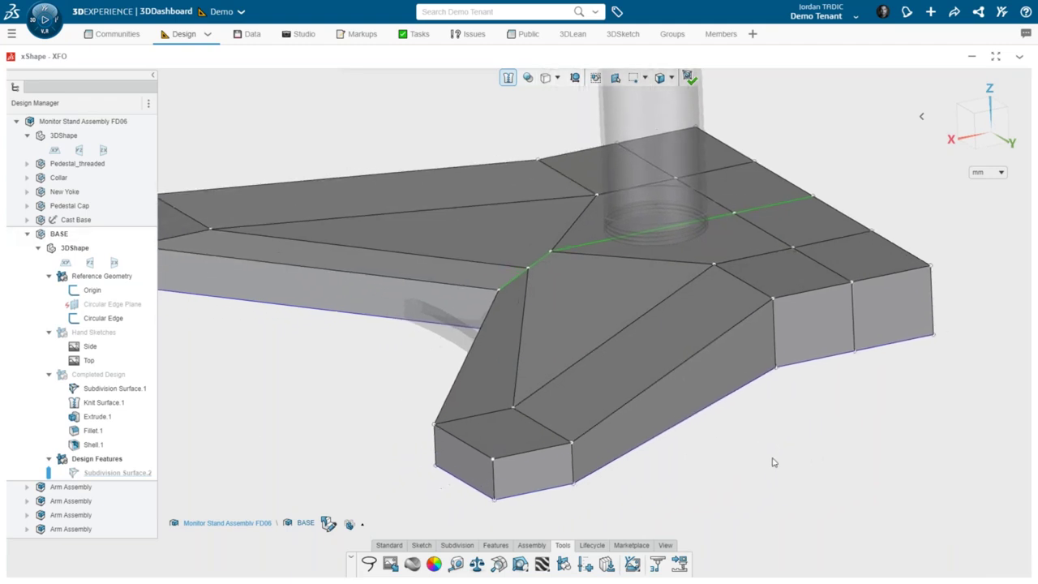
pyautogui.scroll(1, 937, 336)
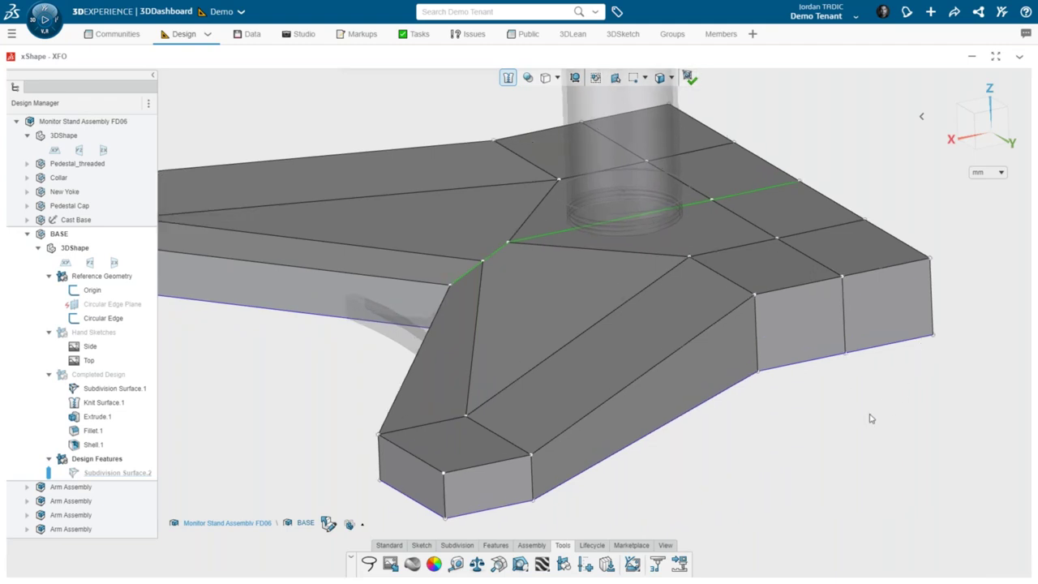
pyautogui.click(646, 428)
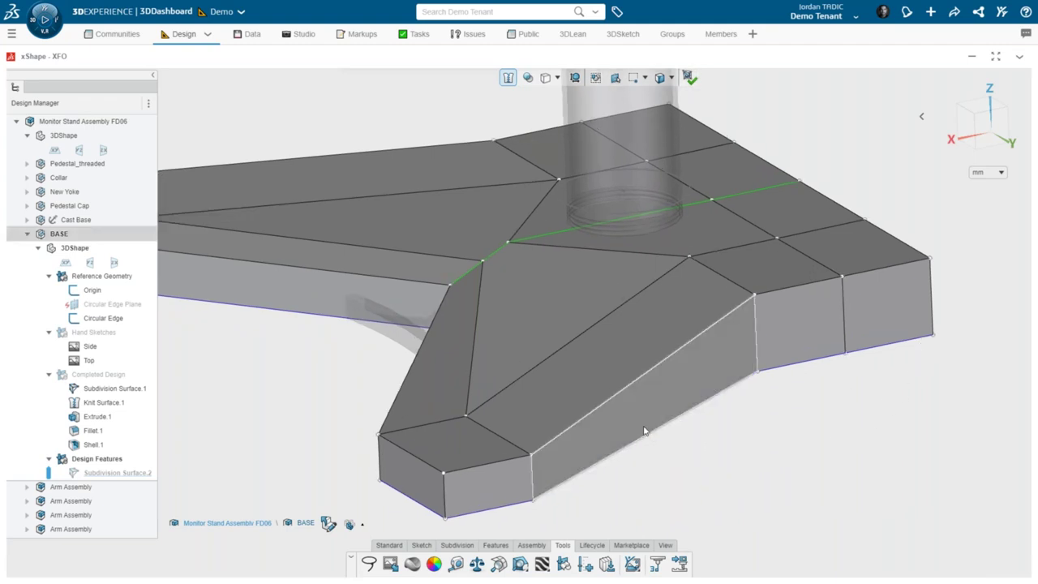
pyautogui.keyDown('shift'); pyautogui.click(861, 313); pyautogui.keyUp('shift')
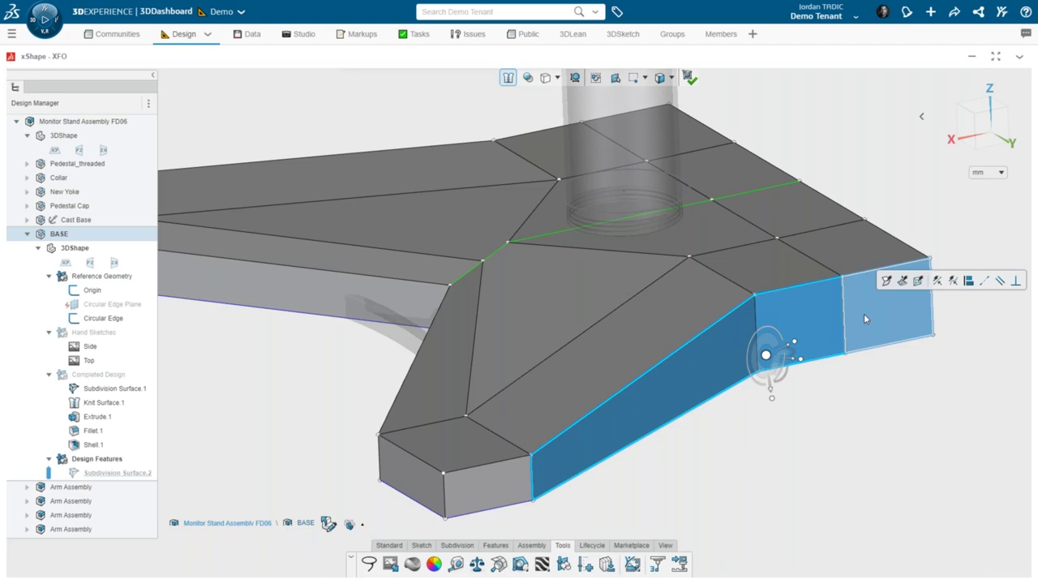
pyautogui.click(969, 282)
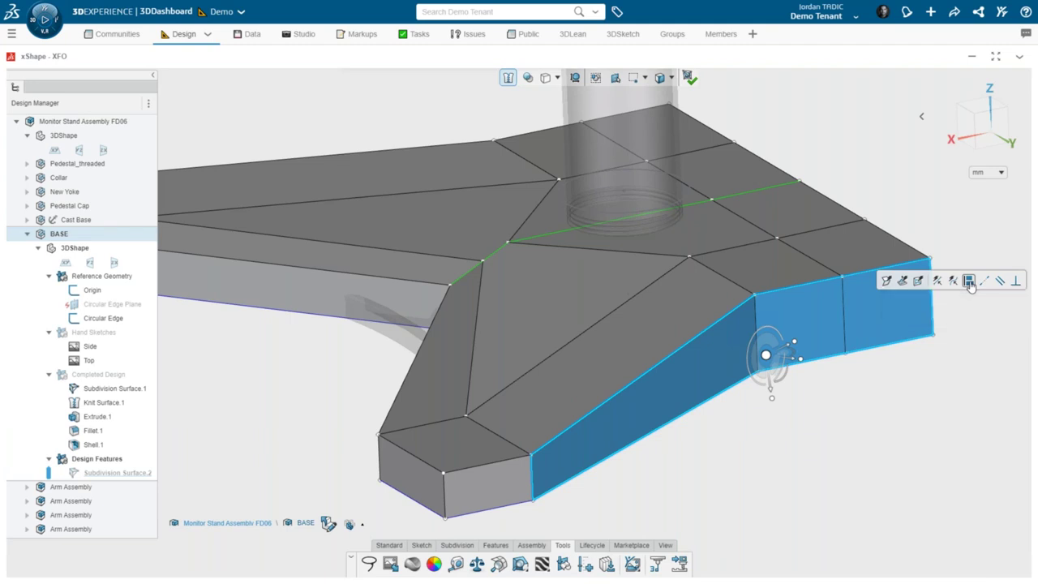
pyautogui.click(907, 432)
# Step: Undo the coincident alignment of the three outer side faces
pyautogui.moveTo(908, 439)
pyautogui.mouseDown(button='middle')
pyautogui.moveTo(915, 463)
pyautogui.moveTo(897, 442)
pyautogui.mouseUp(button='middle')
pyautogui.scroll(-1, 895, 445)
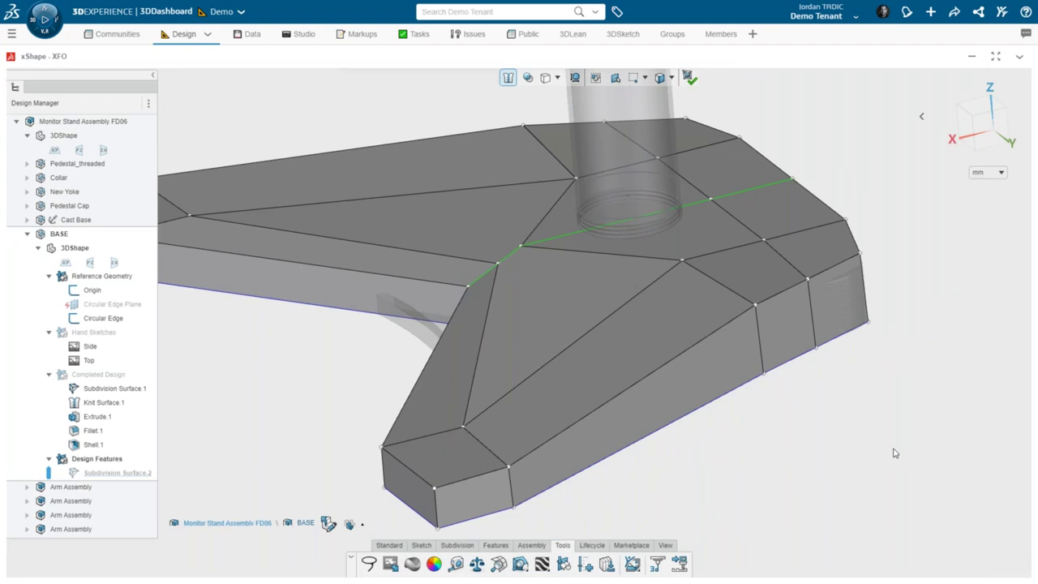
pyautogui.hotkey('ctrl', 'z')
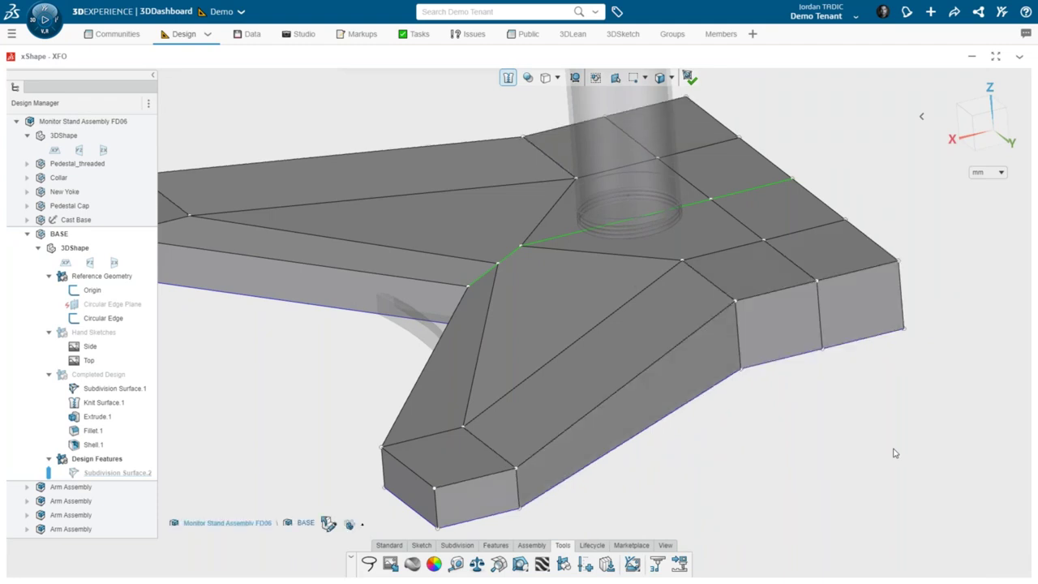
# Step: Alternately redo and undo the coincident alignment of the three outer side faces to compare the cage with and without it
pyautogui.hotkey('ctrl', 'y')
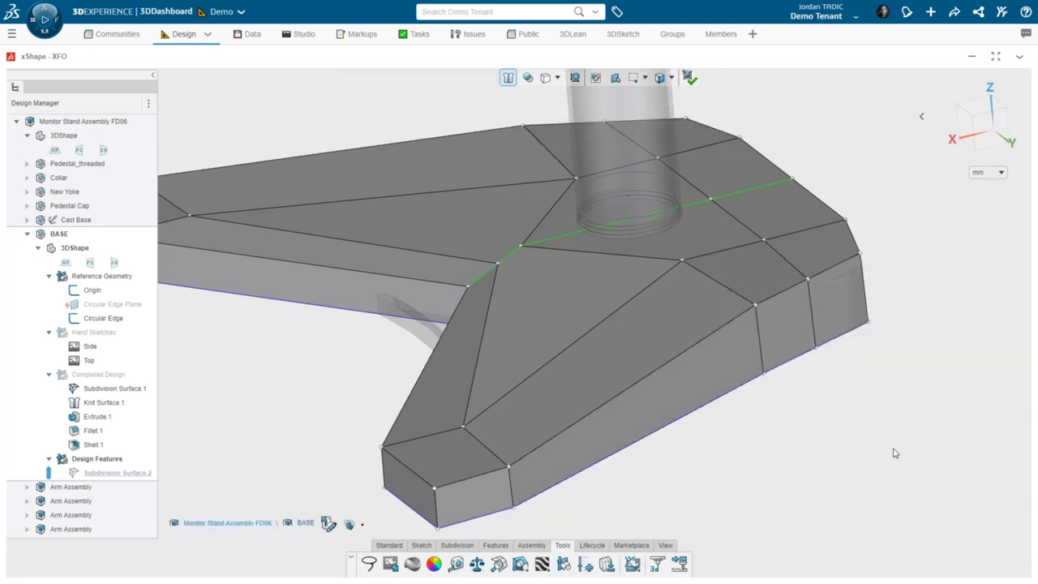
pyautogui.hotkey('ctrl', 'y')
pyautogui.hotkey('ctrl', 'z')
pyautogui.hotkey('ctrl', 'y')
pyautogui.hotkey('ctrl', 'z')
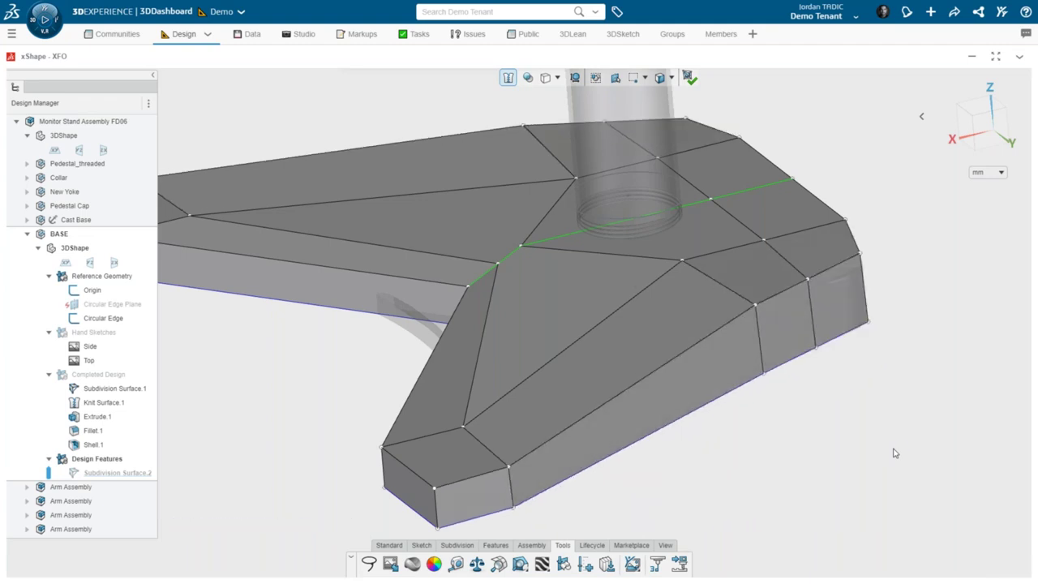
pyautogui.hotkey('ctrl', 'y')
pyautogui.hotkey('ctrl', 'z')
pyautogui.hotkey('ctrl', 'y')
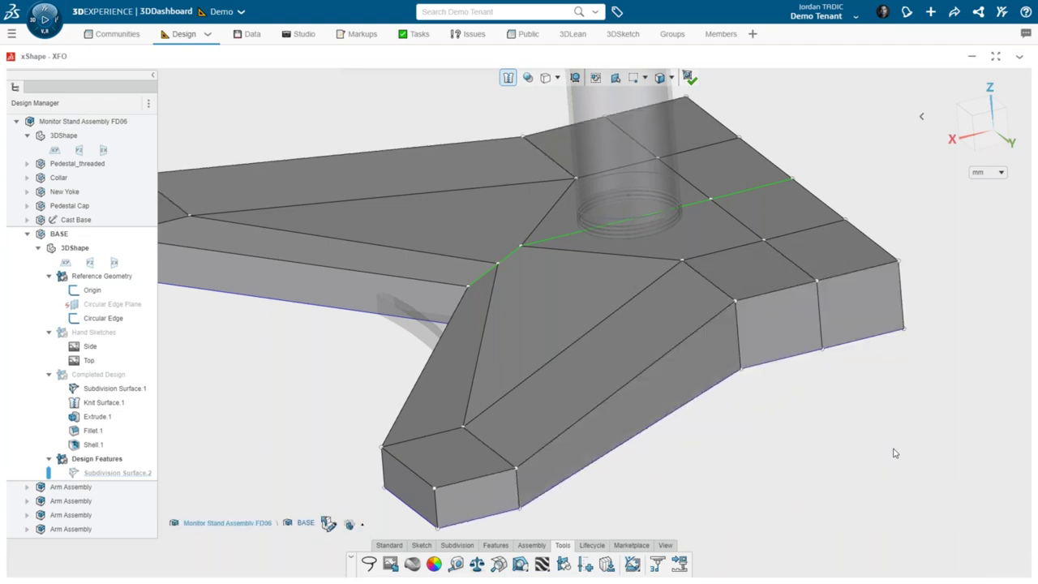
pyautogui.hotkey('ctrl', 'z')
pyautogui.hotkey('ctrl', 'y')
pyautogui.hotkey('ctrl', 'z')
pyautogui.hotkey('ctrl', 'y')
pyautogui.hotkey('ctrl', 'z')
pyautogui.hotkey('ctrl', 'y')
pyautogui.hotkey('ctrl', 'z')
pyautogui.hotkey('ctrl', 'y')
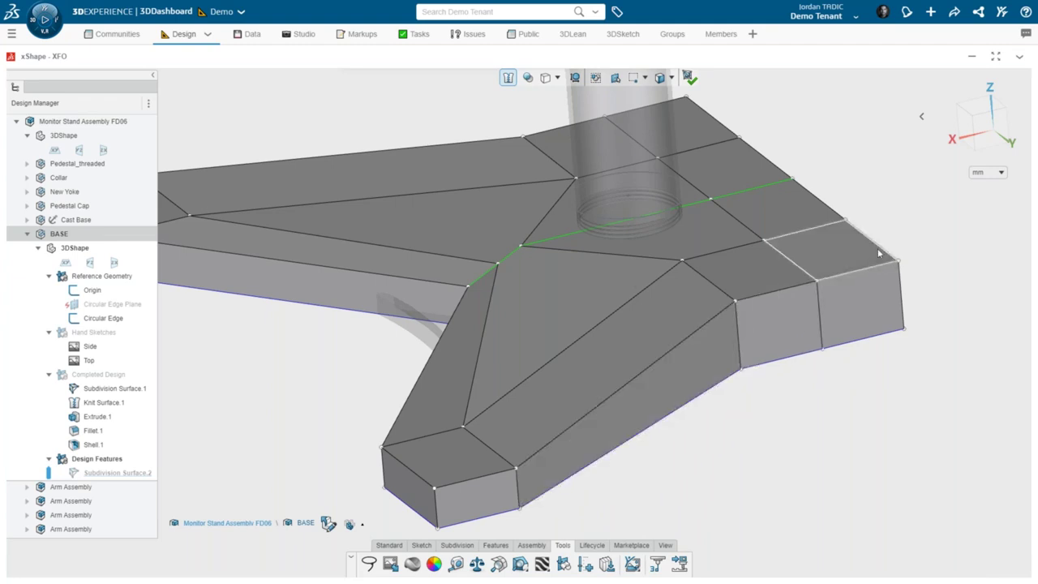
# Step: Align the three outer side faces between the foot and the straight edge's corner collinear to the long face beside the foot
pyautogui.click(692, 379)
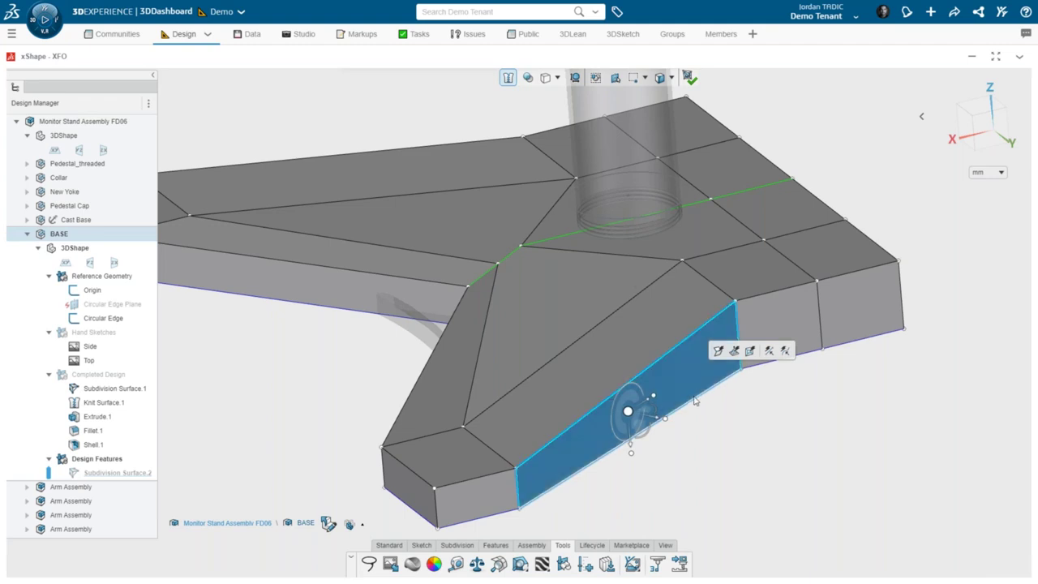
pyautogui.keyDown('shift'); pyautogui.click(840, 318); pyautogui.keyUp('shift')
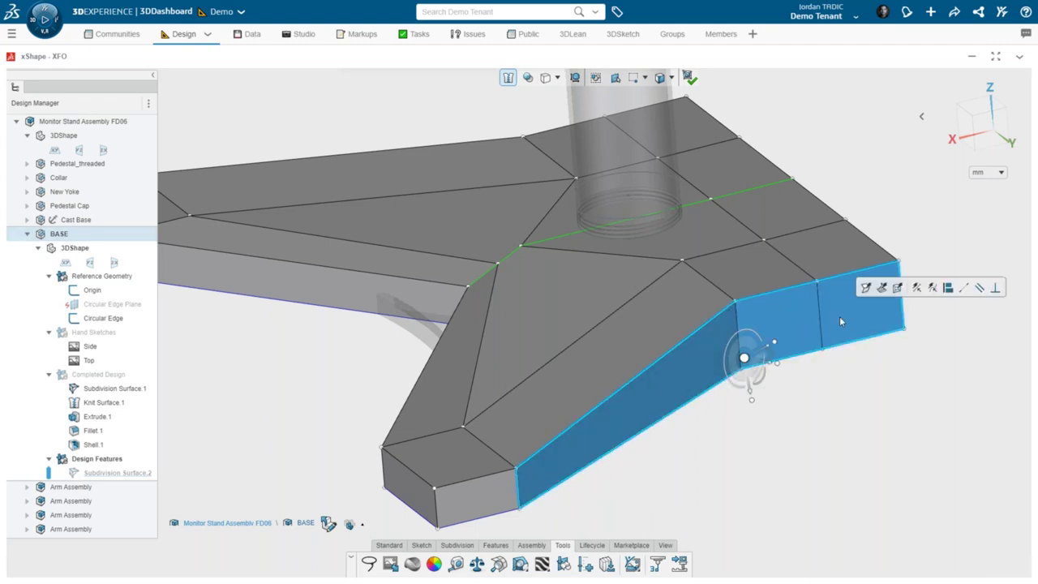
pyautogui.click(965, 289)
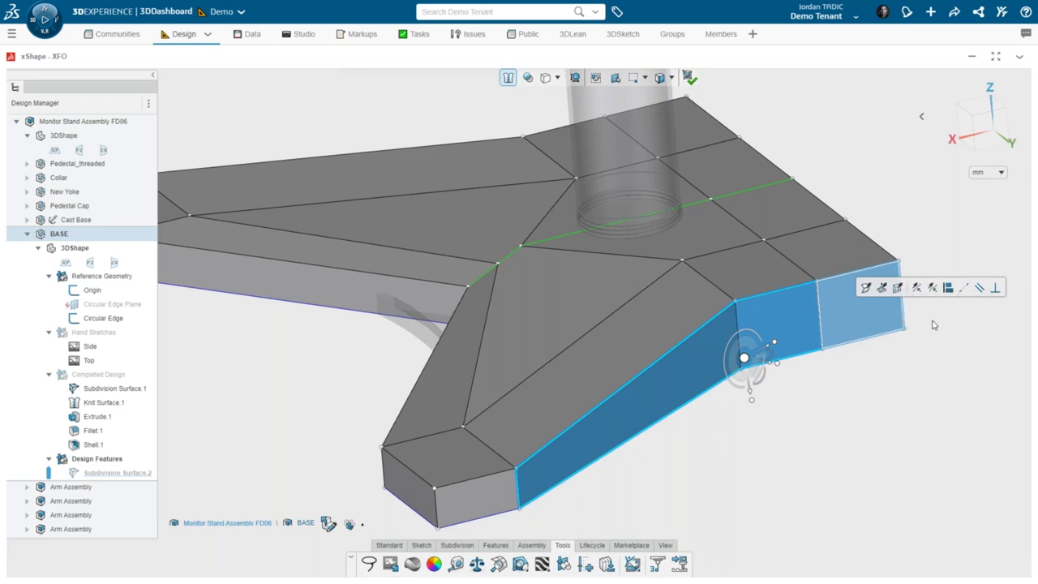
pyautogui.click(637, 413)
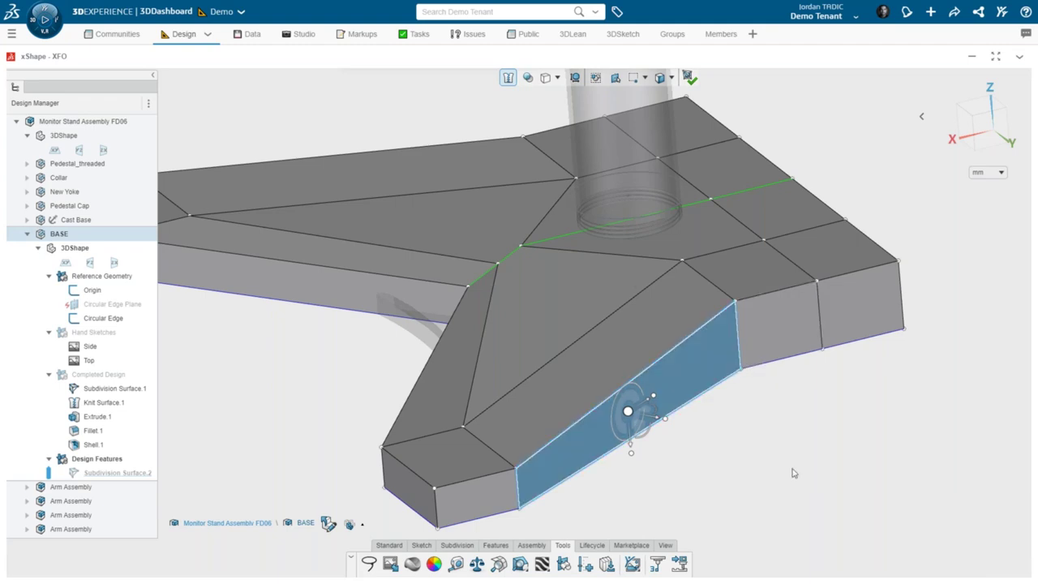
pyautogui.keyDown('ctrl'); pyautogui.click(777, 340); pyautogui.keyUp('ctrl')
pyautogui.keyDown('ctrl'); pyautogui.click(863, 306); pyautogui.keyUp('ctrl')
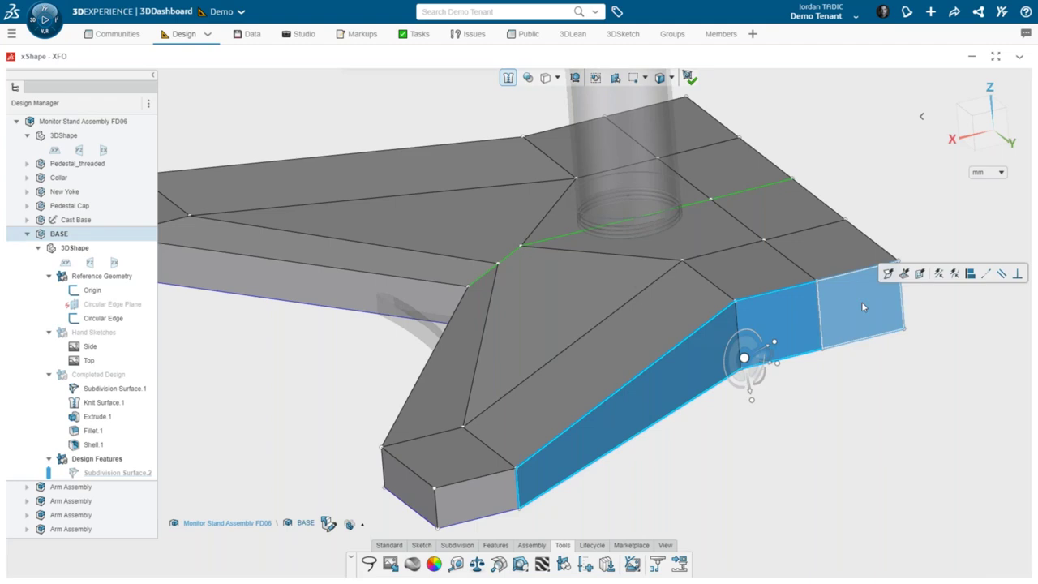
pyautogui.click(988, 280)
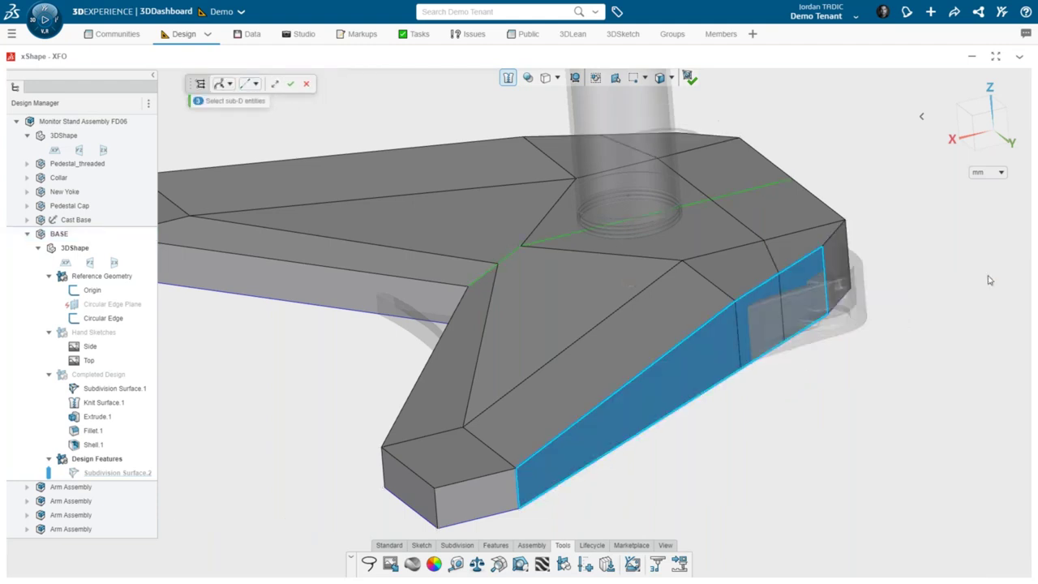
pyautogui.click(988, 276)
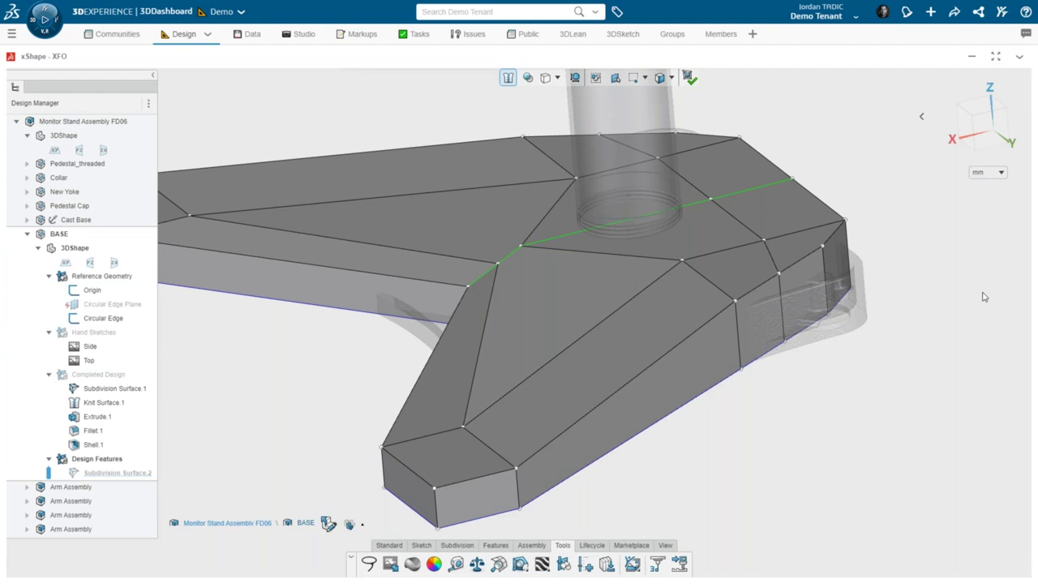
# Step: Orient the manipulator of the aligned side faces' last vertical edge to the adjacent side face, and slide the edge about 18.4 mm toward the corner
pyautogui.moveTo(936, 341); pyautogui.dragTo(817, 381, button='middle')
pyautogui.scroll(3, 670, 341)
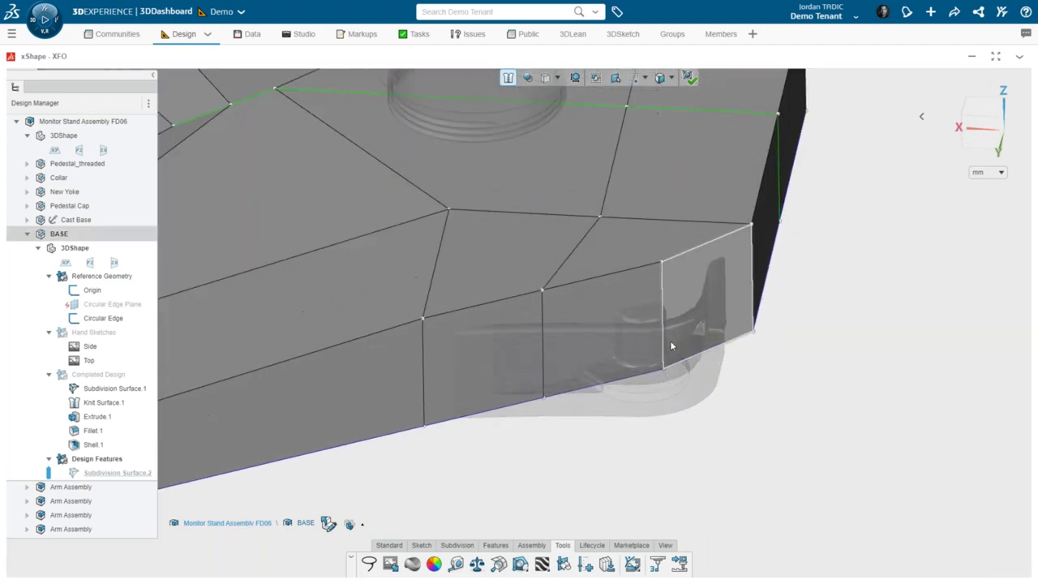
pyautogui.click(663, 292)
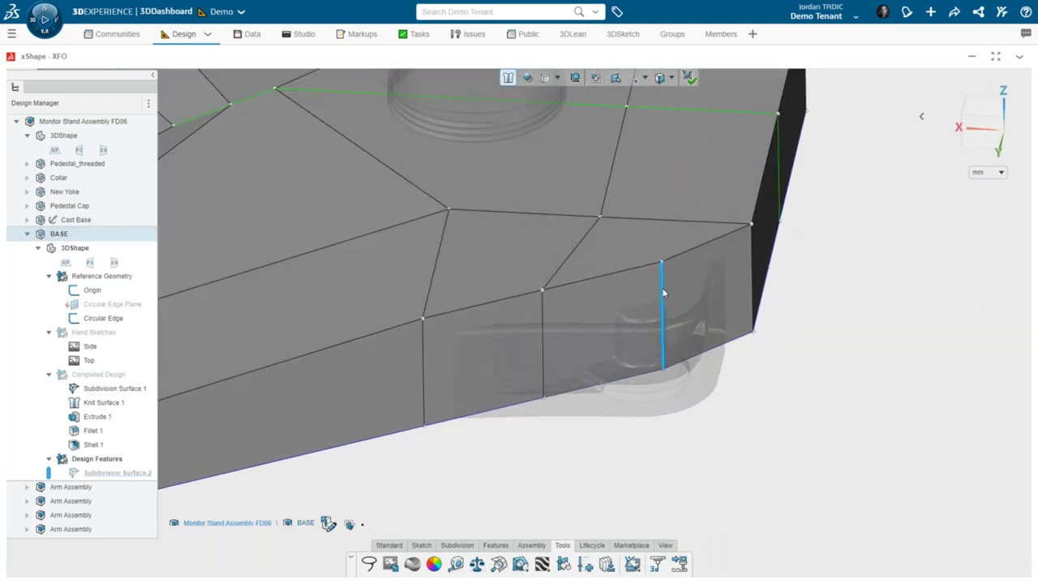
pyautogui.moveTo(705, 364); pyautogui.dragTo(660, 382, button='middle')
pyautogui.scroll(5, 674, 354)
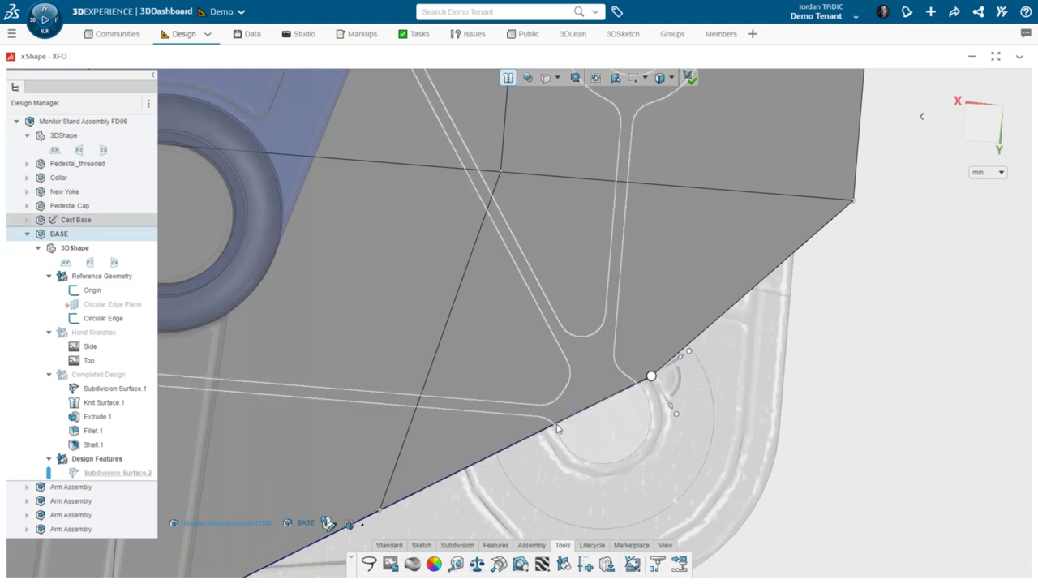
pyautogui.moveTo(621, 415)
pyautogui.mouseDown(button='middle')
pyautogui.moveTo(623, 350)
pyautogui.moveTo(623, 408)
pyautogui.mouseUp(button='middle')
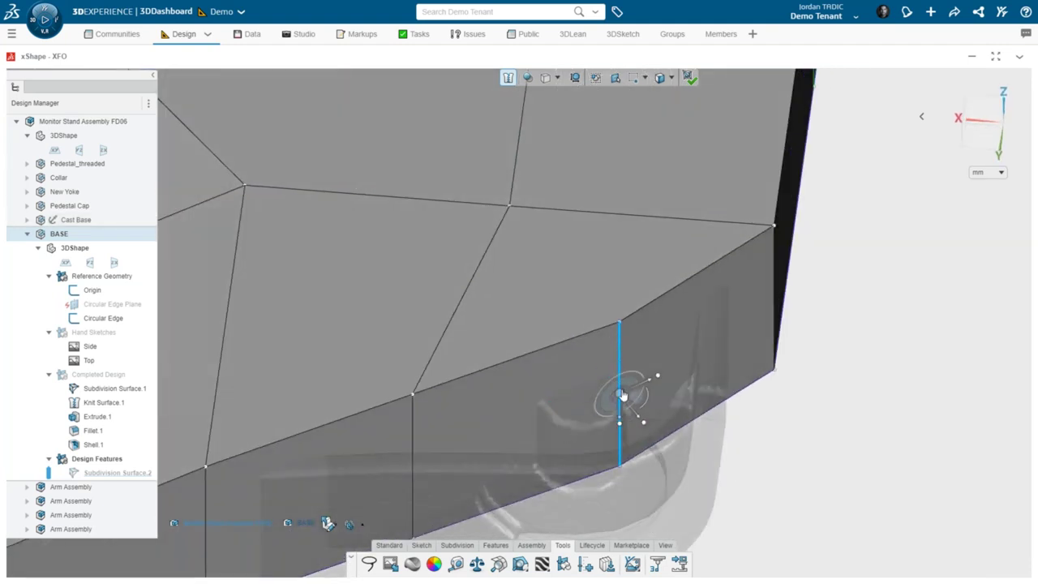
pyautogui.moveTo(623, 400); pyautogui.dragTo(568, 398)
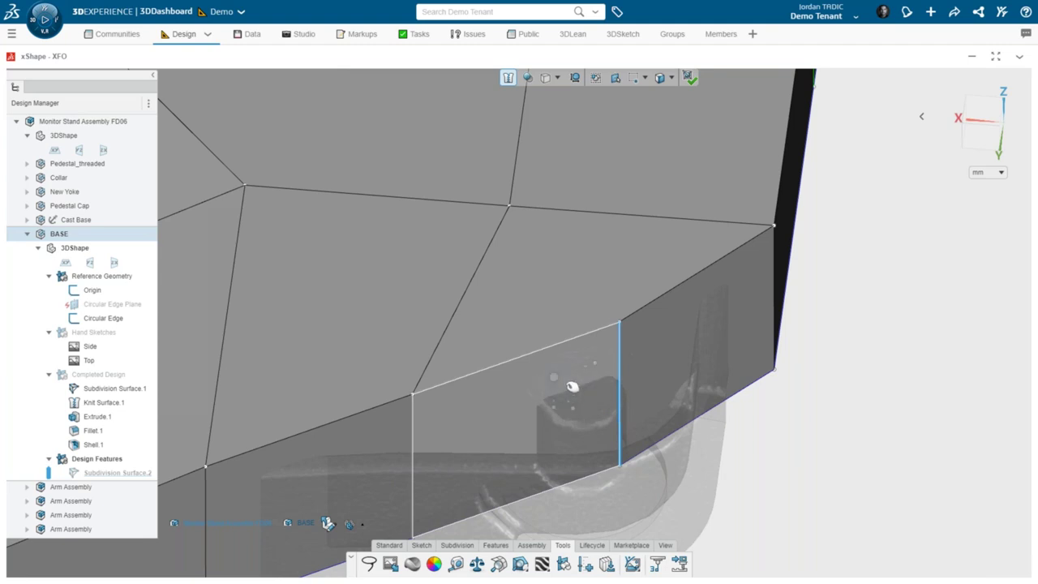
pyautogui.click(570, 387)
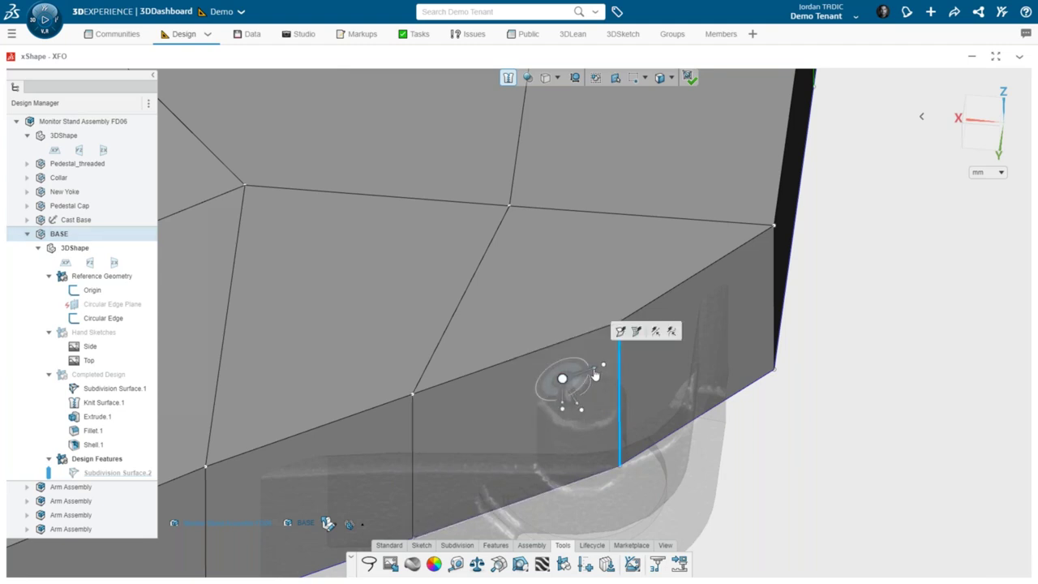
pyautogui.moveTo(595, 374); pyautogui.dragTo(756, 328)
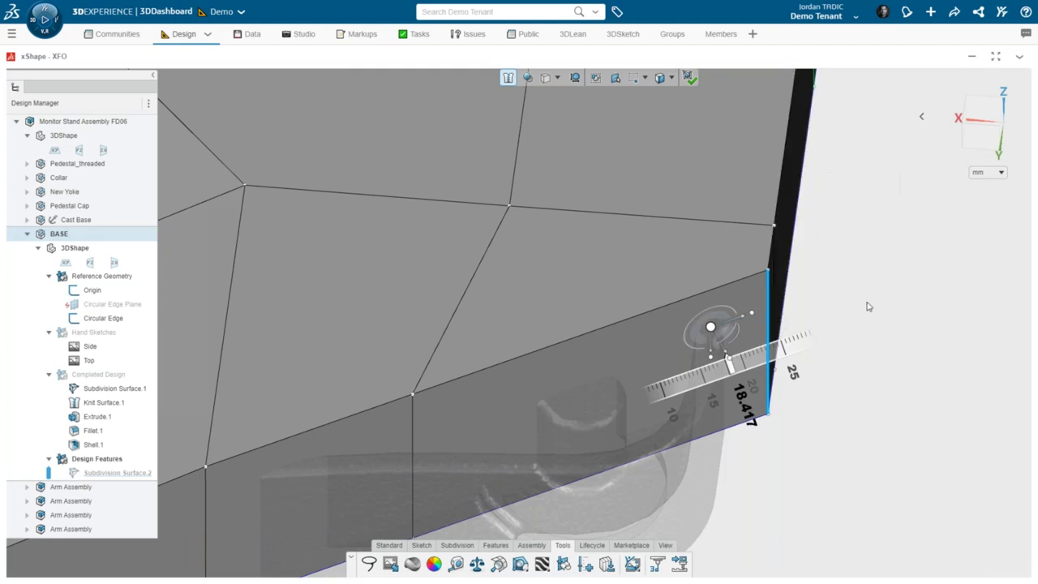
pyautogui.click(869, 306)
# Step: Align the narrow face at the corner collinear to the neighbouring face on the base's straight edge
pyautogui.scroll(-5, 820, 327)
pyautogui.moveTo(820, 327); pyautogui.dragTo(708, 214, button='middle')
pyautogui.scroll(3, 709, 213)
pyautogui.click(662, 213)
pyautogui.keyDown('ctrl'); pyautogui.click(637, 268); pyautogui.keyUp('ctrl')
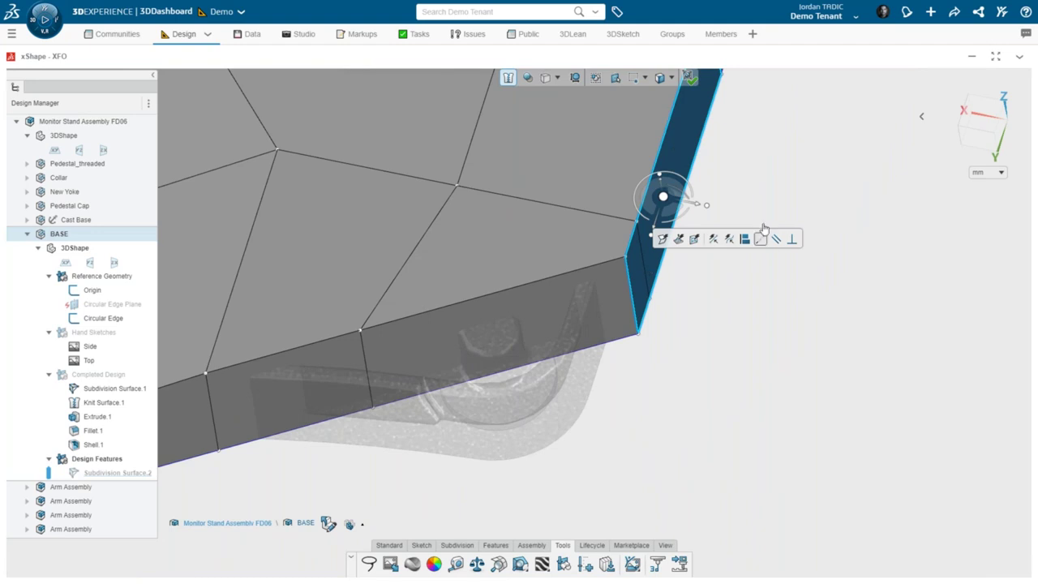
pyautogui.click(817, 151)
pyautogui.click(690, 129)
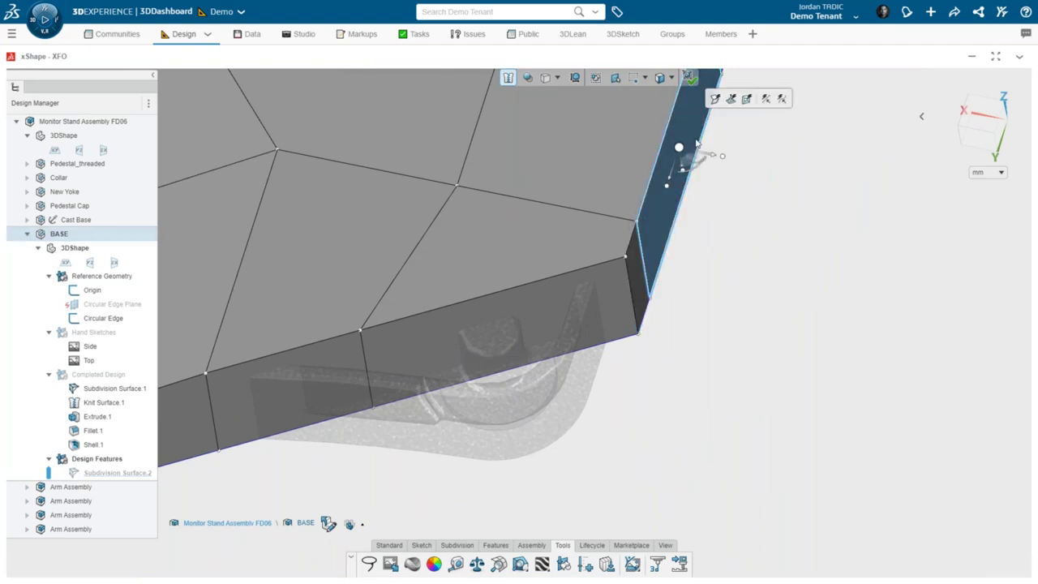
pyautogui.scroll(-2, 686, 272)
pyautogui.scroll(2, 595, 149)
pyautogui.moveTo(593, 178); pyautogui.dragTo(583, 165, button='middle')
pyautogui.scroll(1, 583, 167)
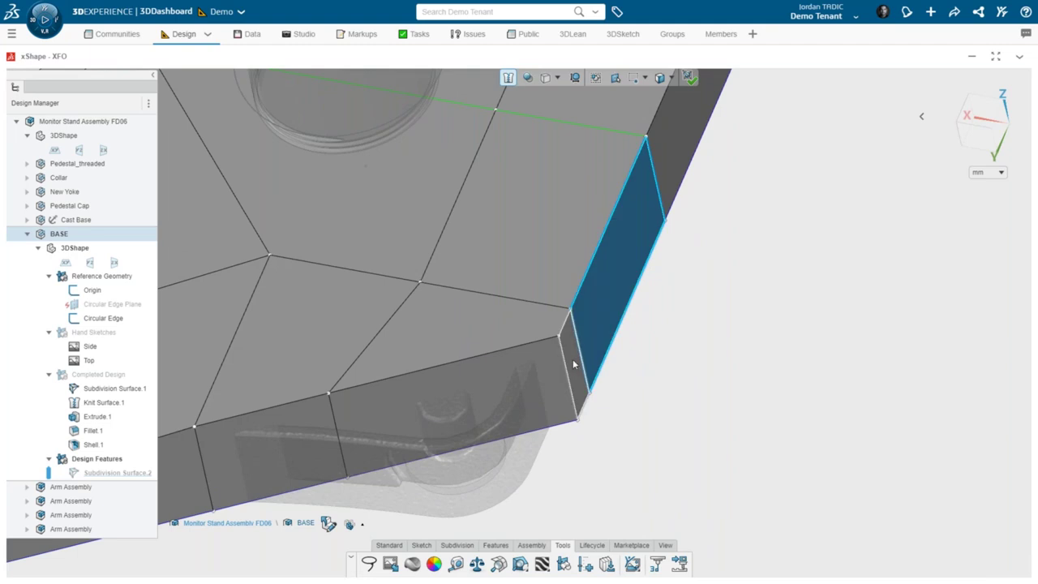
pyautogui.keyDown('ctrl'); pyautogui.click(572, 360); pyautogui.keyUp('ctrl')
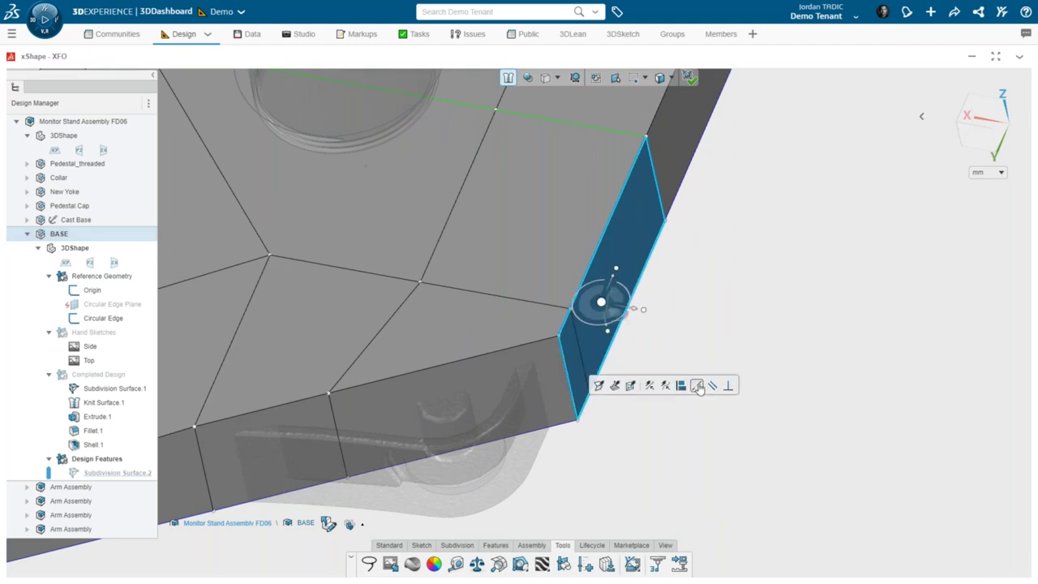
pyautogui.click(697, 387)
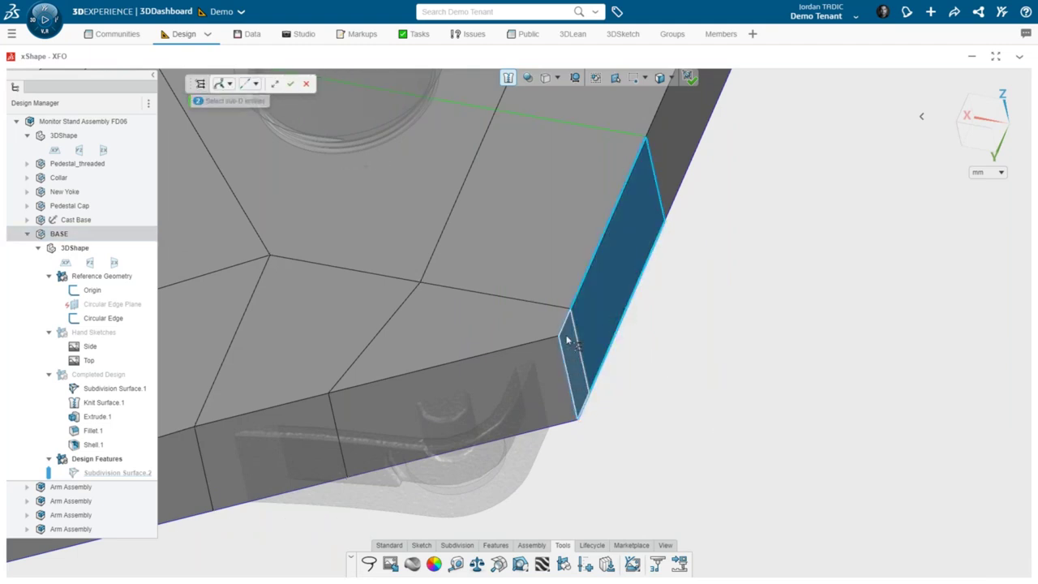
pyautogui.press('Escape')
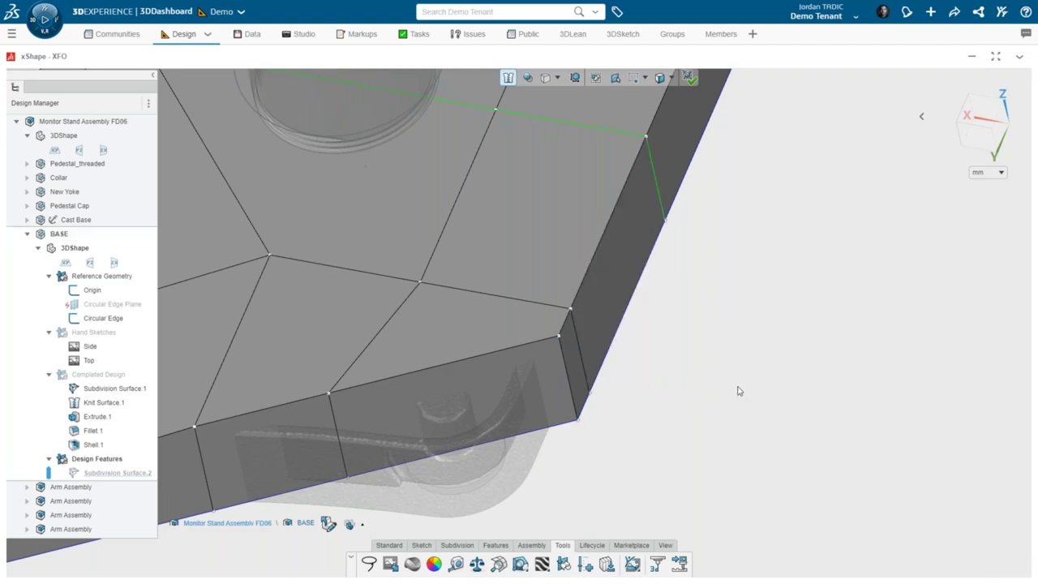
# Step: Show the base as surface only and examine its rounded corner and outer side from several angles
pyautogui.moveTo(666, 368); pyautogui.dragTo(431, 257, button='middle')
pyautogui.scroll(1, 431, 257)
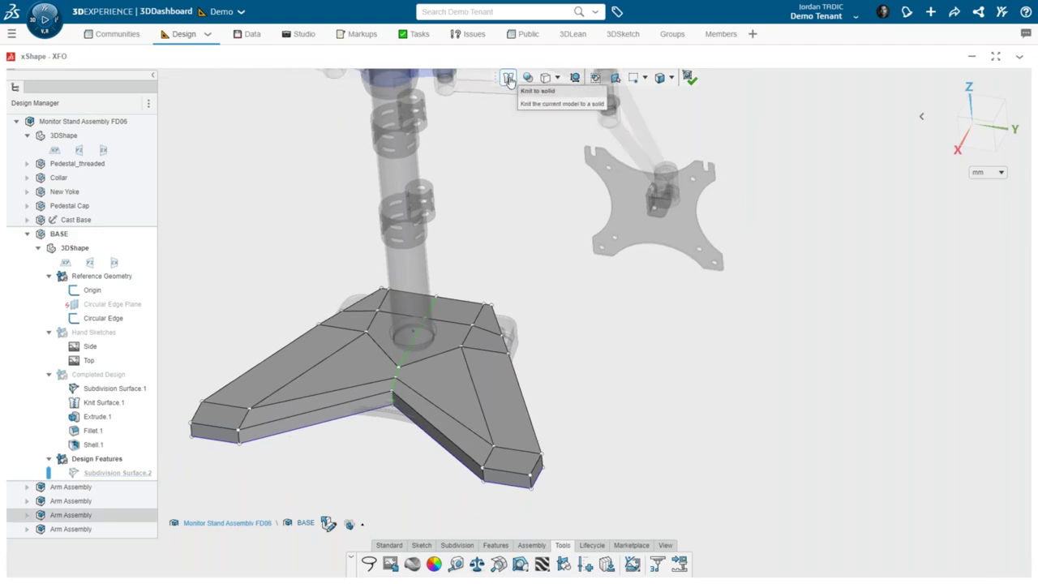
pyautogui.click(557, 77)
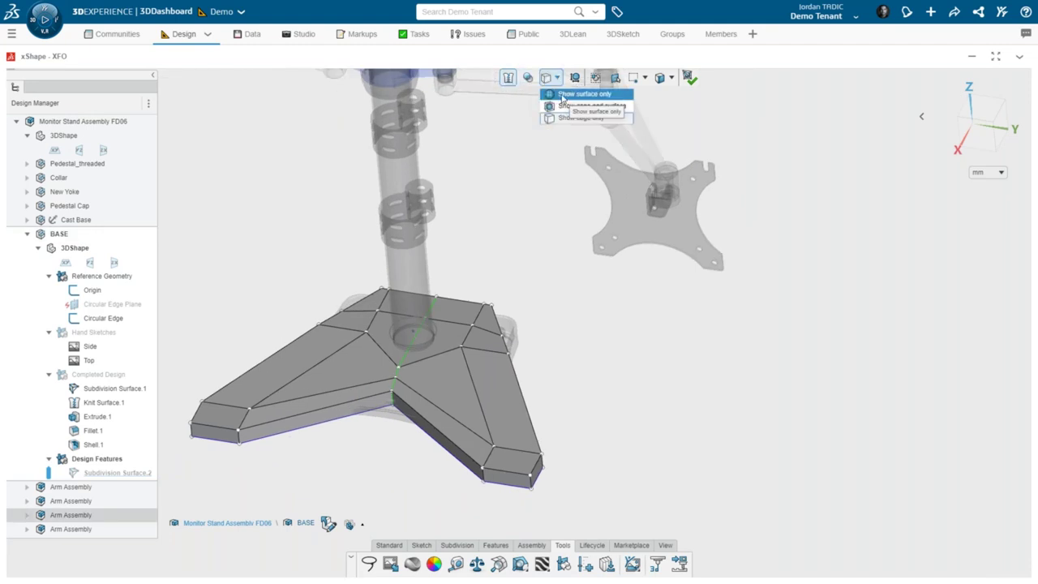
pyautogui.click(562, 95)
pyautogui.scroll(-3, 496, 387)
pyautogui.moveTo(497, 389); pyautogui.dragTo(473, 376, button='middle')
pyautogui.scroll(5, 498, 386)
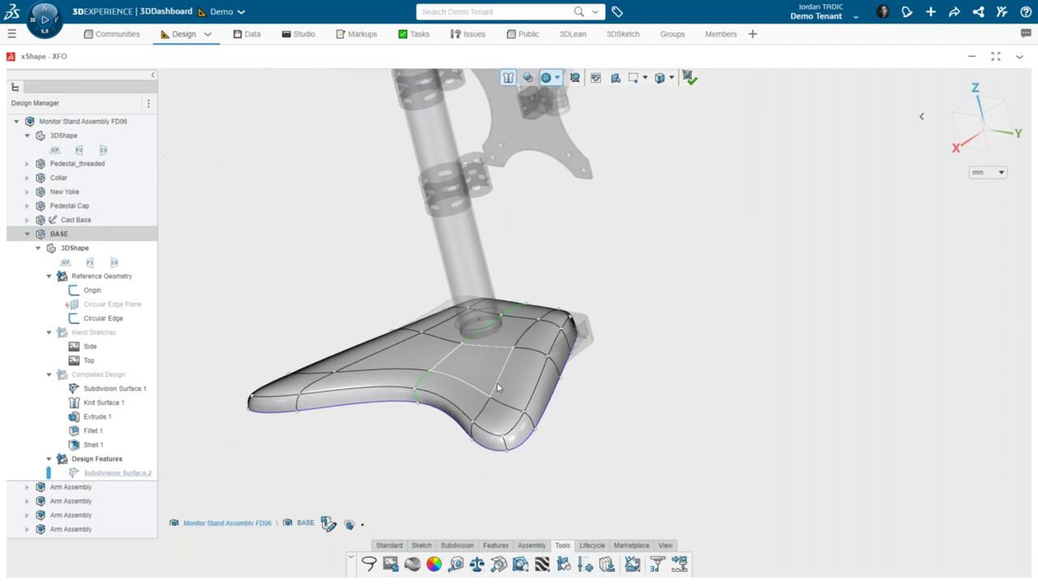
pyautogui.scroll(3, 536, 369)
pyautogui.moveTo(581, 389); pyautogui.dragTo(608, 263, button='middle')
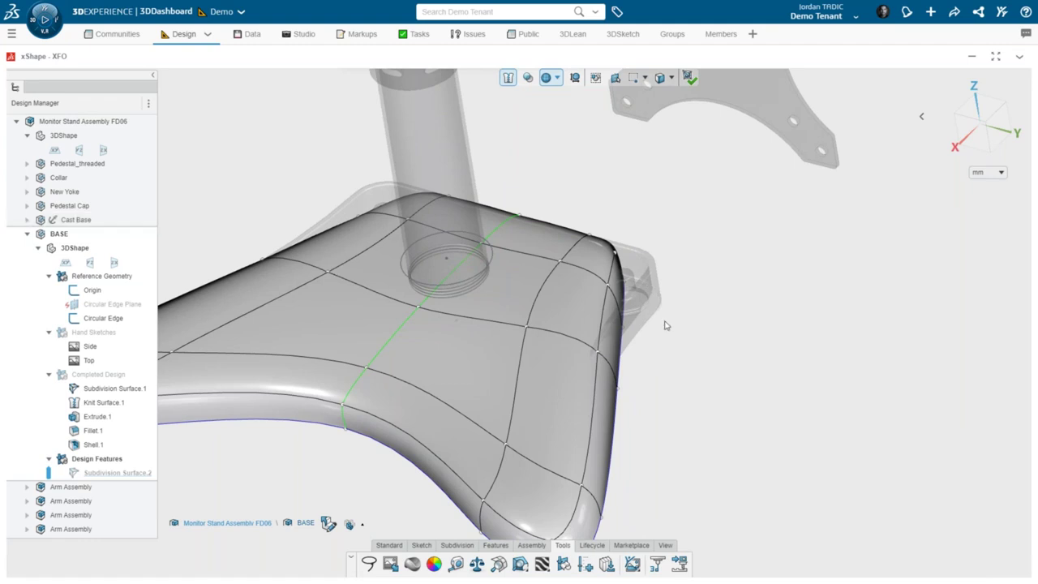
pyautogui.scroll(-3, 653, 331)
pyautogui.moveTo(624, 346); pyautogui.dragTo(541, 355, button='middle')
pyautogui.scroll(3, 541, 355)
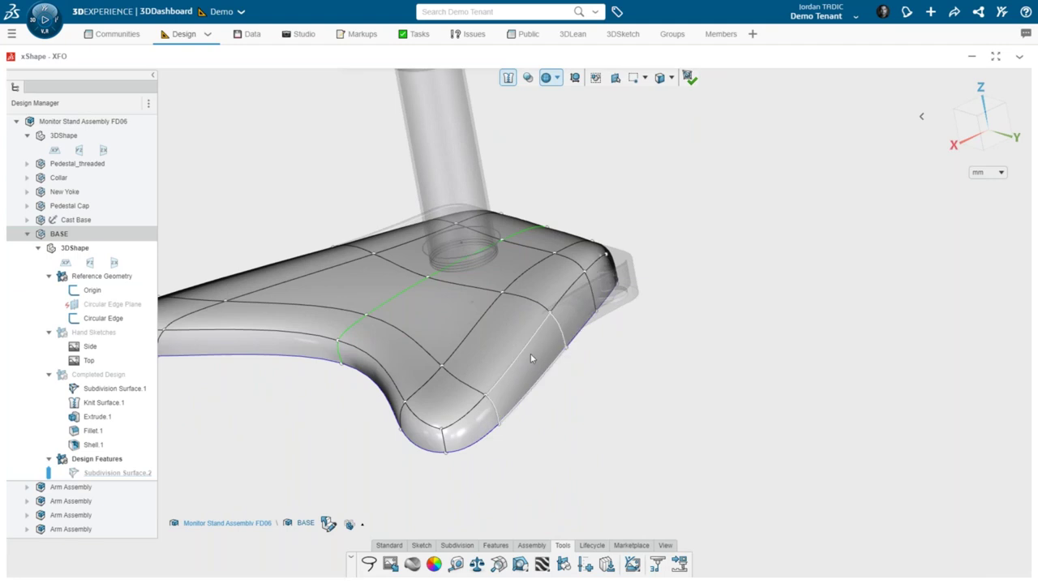
pyautogui.moveTo(543, 361); pyautogui.dragTo(525, 357, button='middle')
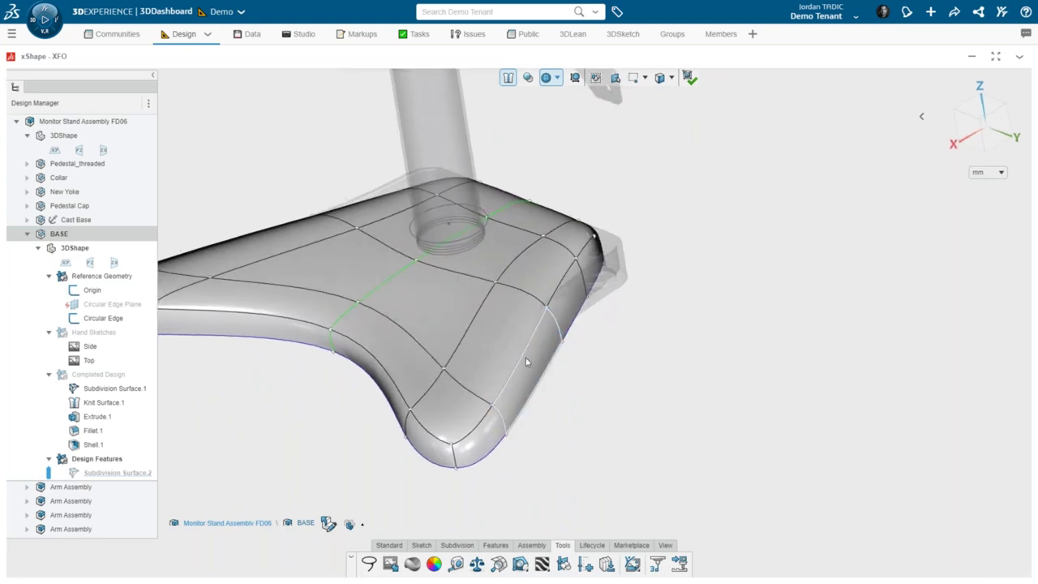
# Step: Check the outer side faces in both surface-only and cage-only display, and return to surface only
pyautogui.click(534, 362)
pyautogui.keyDown('ctrl'); pyautogui.click(591, 266); pyautogui.keyUp('ctrl')
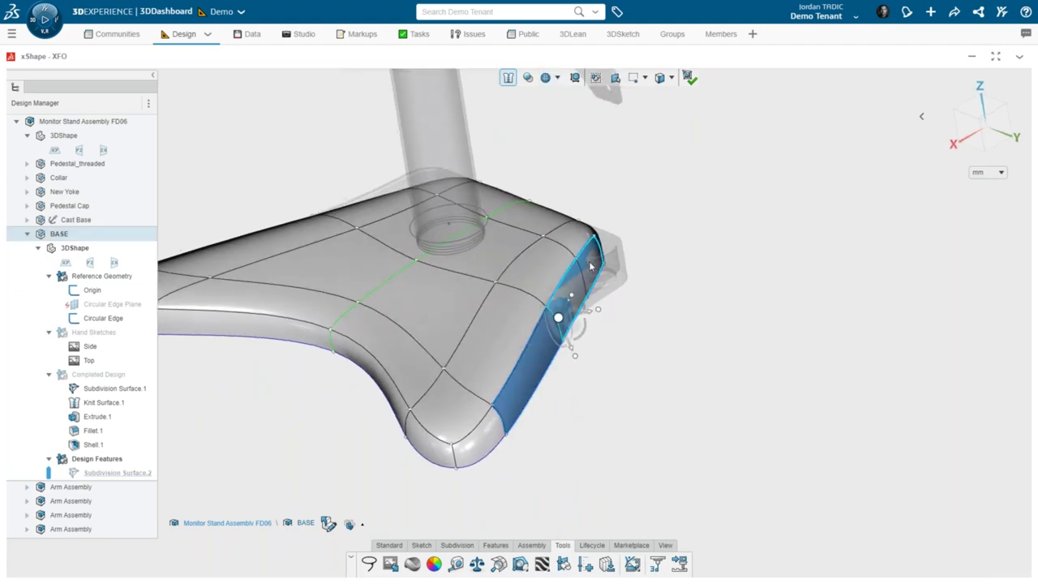
pyautogui.click(574, 141)
pyautogui.click(551, 77)
pyautogui.click(571, 119)
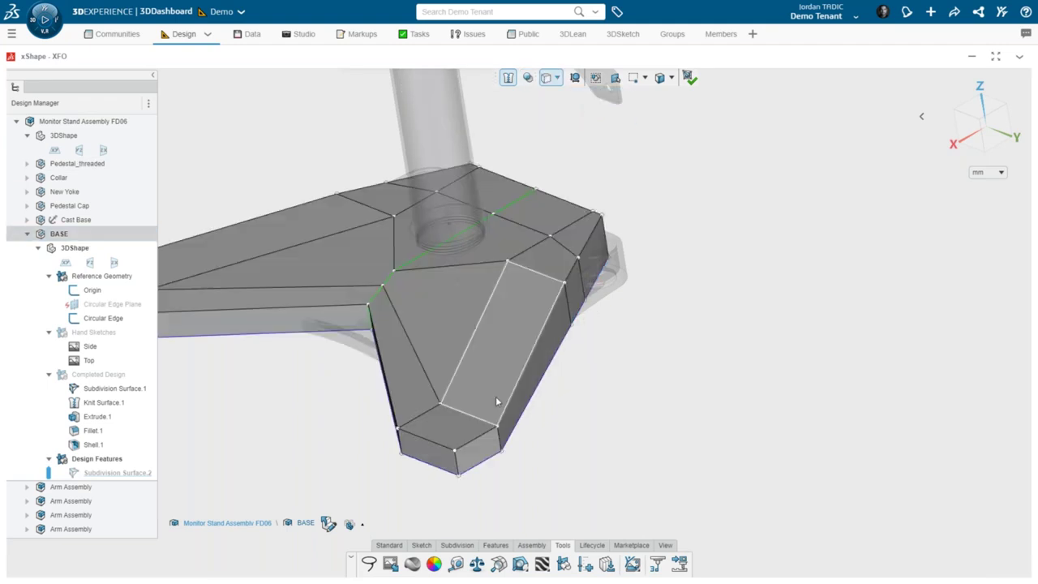
pyautogui.click(551, 348)
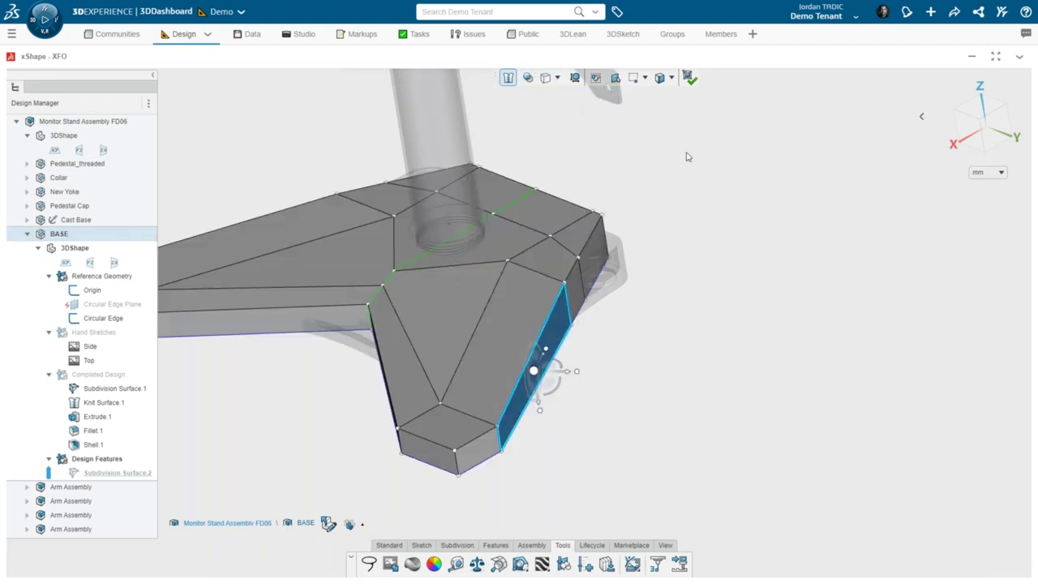
pyautogui.press('Escape')
pyautogui.click(553, 77)
pyautogui.click(567, 105)
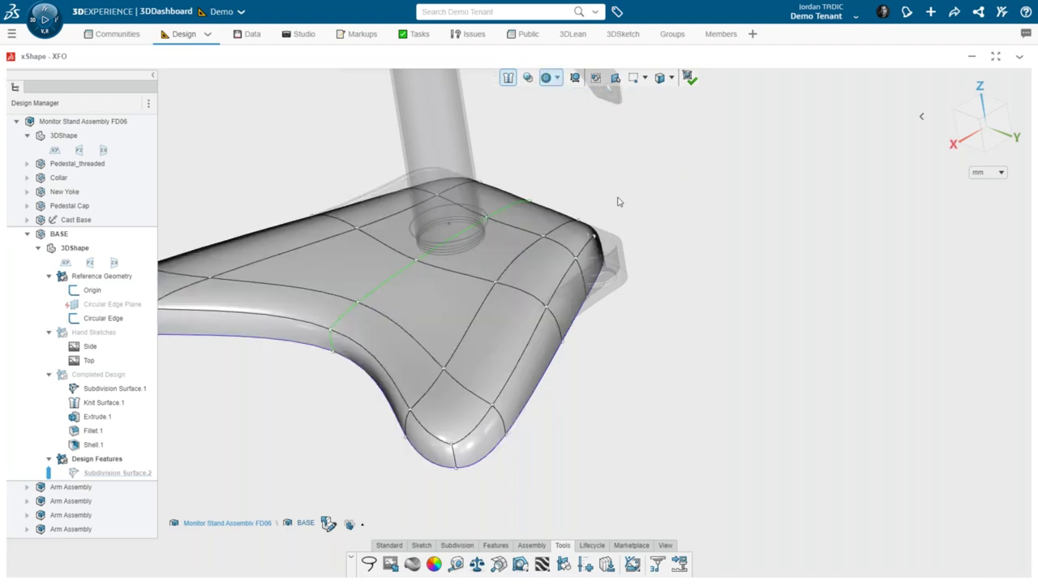
# Step: Select the outer side faces, reposition the manipulator onto their vertical end edge at the near rounded corner, and set its orientation to XYZ
pyautogui.click(540, 360)
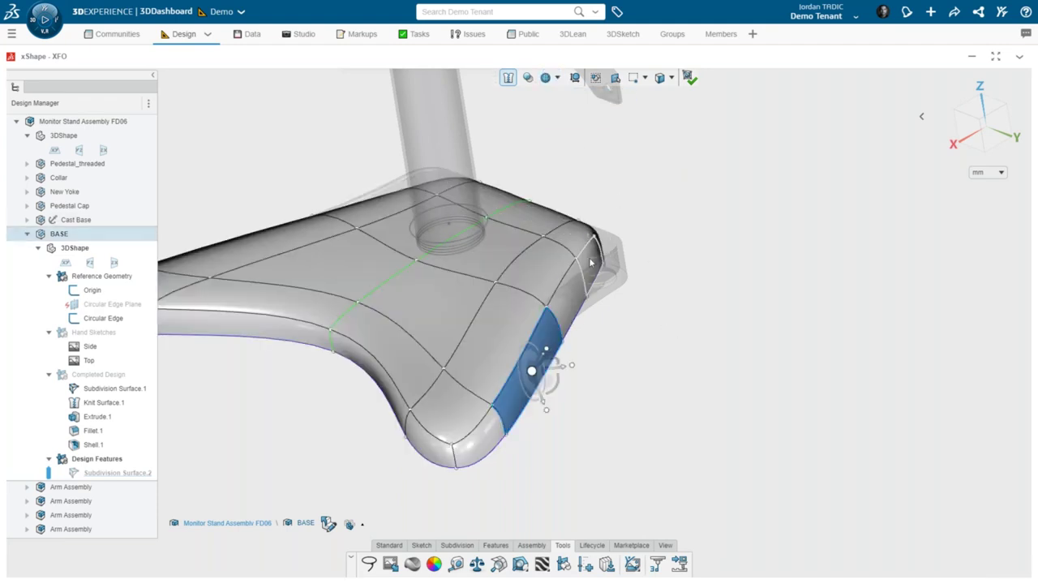
pyautogui.keyDown('shift'); pyautogui.click(590, 259); pyautogui.keyUp('shift')
pyautogui.scroll(3, 531, 385)
pyautogui.scroll(2, 531, 389)
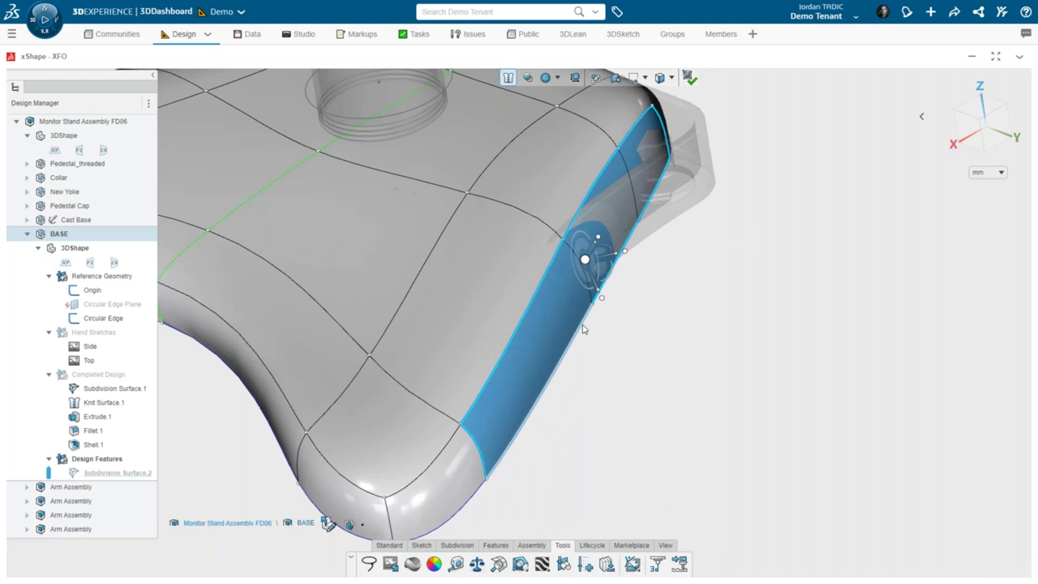
pyautogui.click(588, 267)
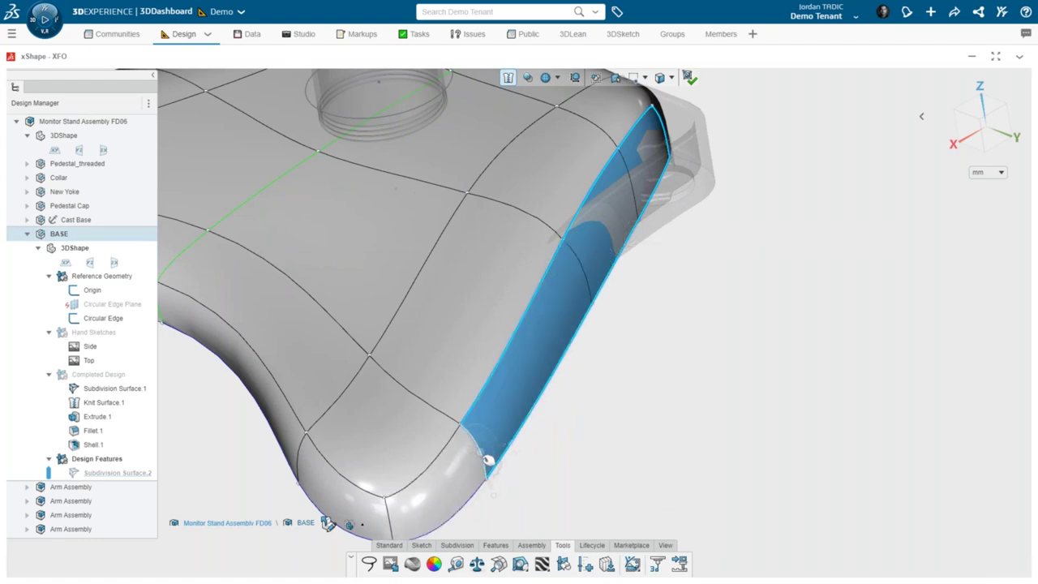
pyautogui.moveTo(479, 456)
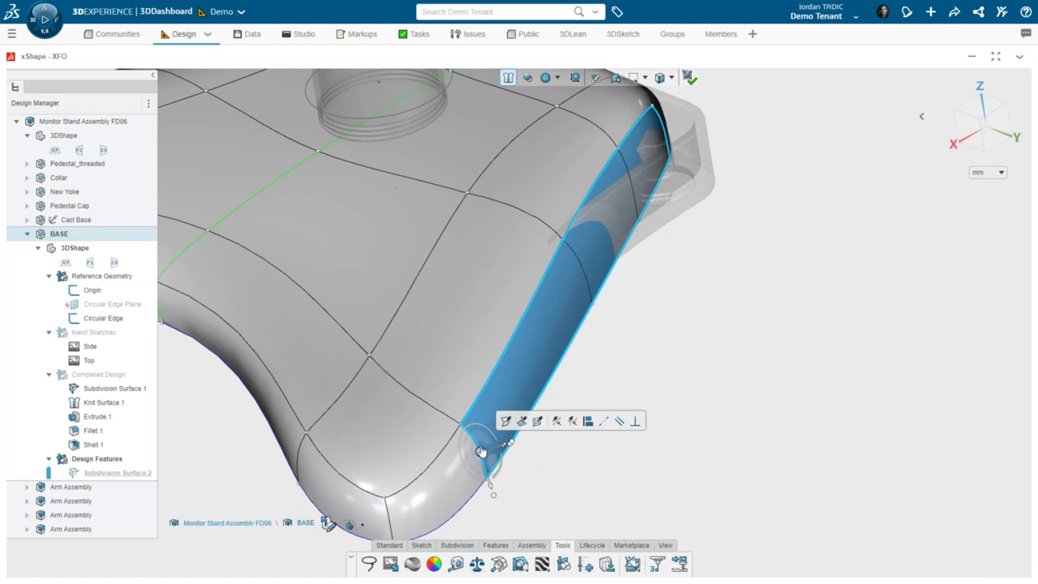
pyautogui.click(480, 453)
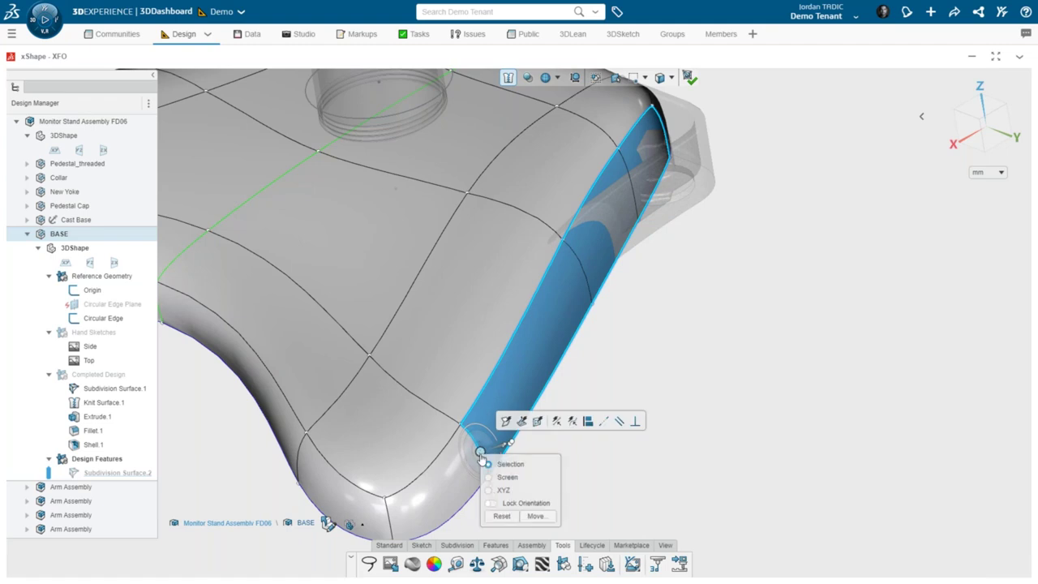
pyautogui.click(489, 490)
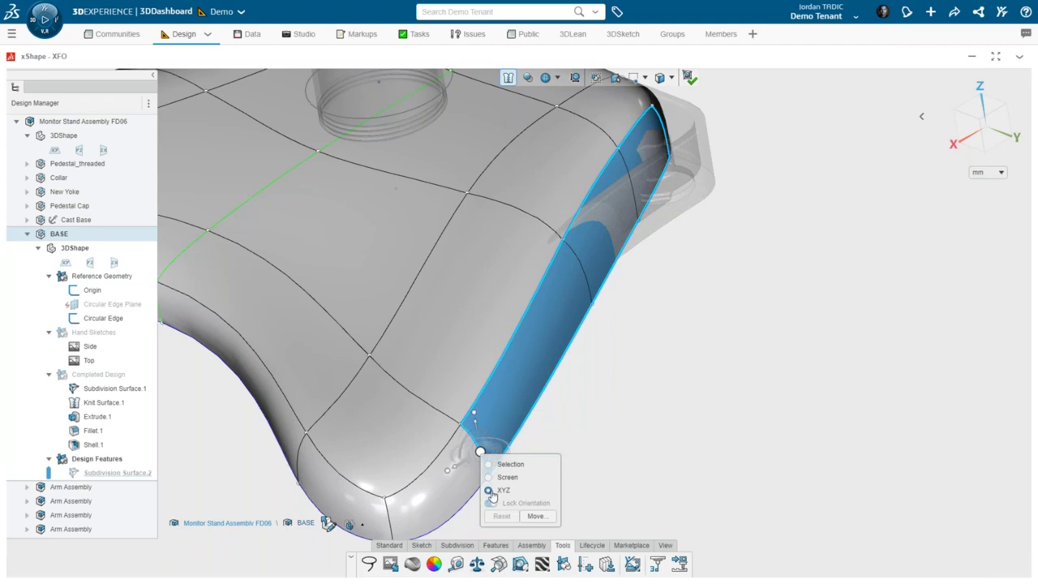
pyautogui.moveTo(580, 407)
pyautogui.mouseDown(button='middle')
pyautogui.moveTo(616, 438)
pyautogui.moveTo(619, 426)
pyautogui.moveTo(579, 389)
pyautogui.mouseUp(button='middle')
pyautogui.click(588, 401)
# Step: In cage-only display, rotate the outer side faces outward about their vertical end edge at the near corner of the base
pyautogui.click(557, 77)
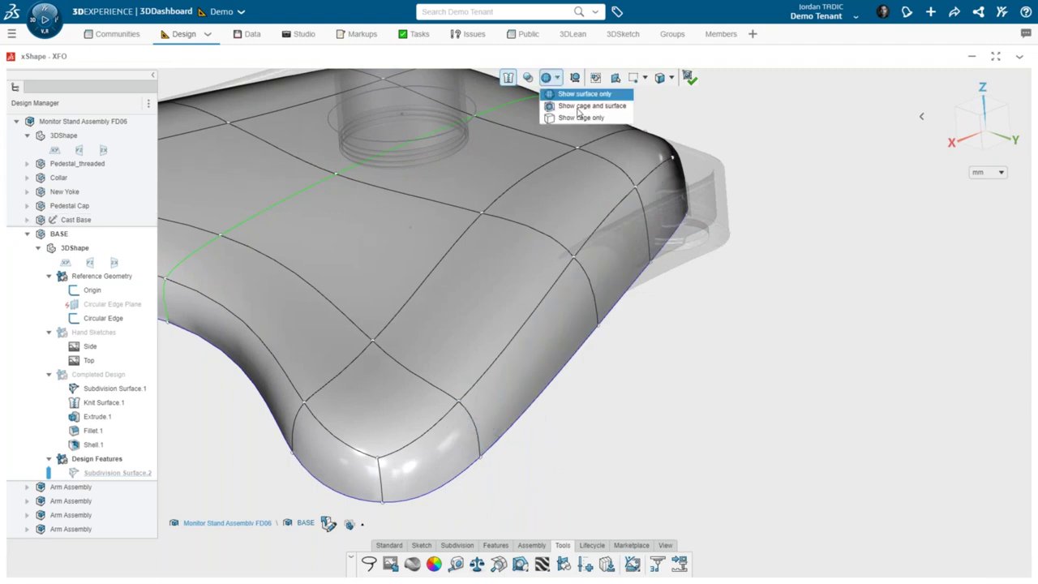
pyautogui.click(580, 118)
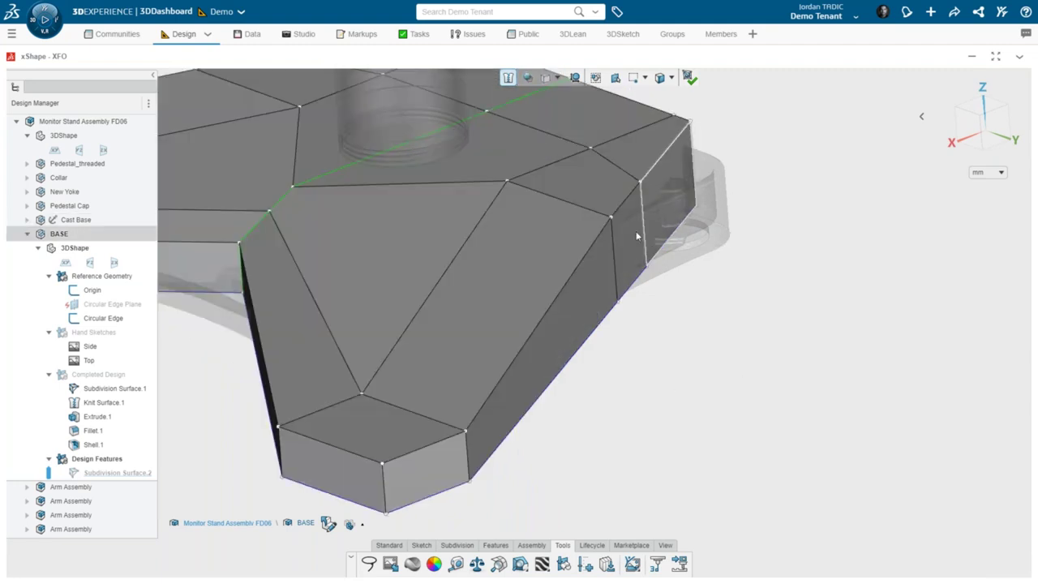
pyautogui.click(608, 302)
pyautogui.click(554, 352)
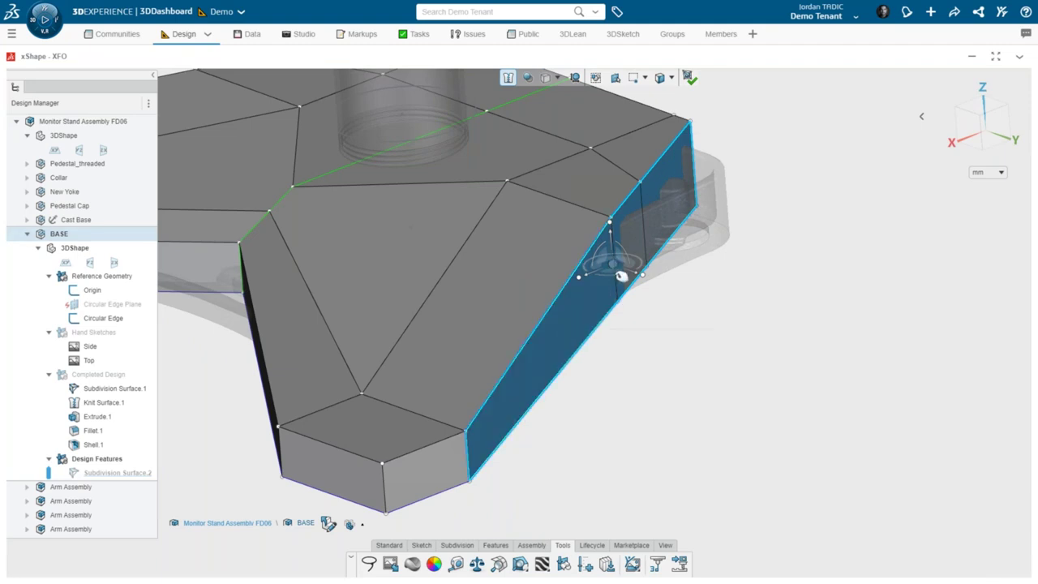
pyautogui.click(470, 454)
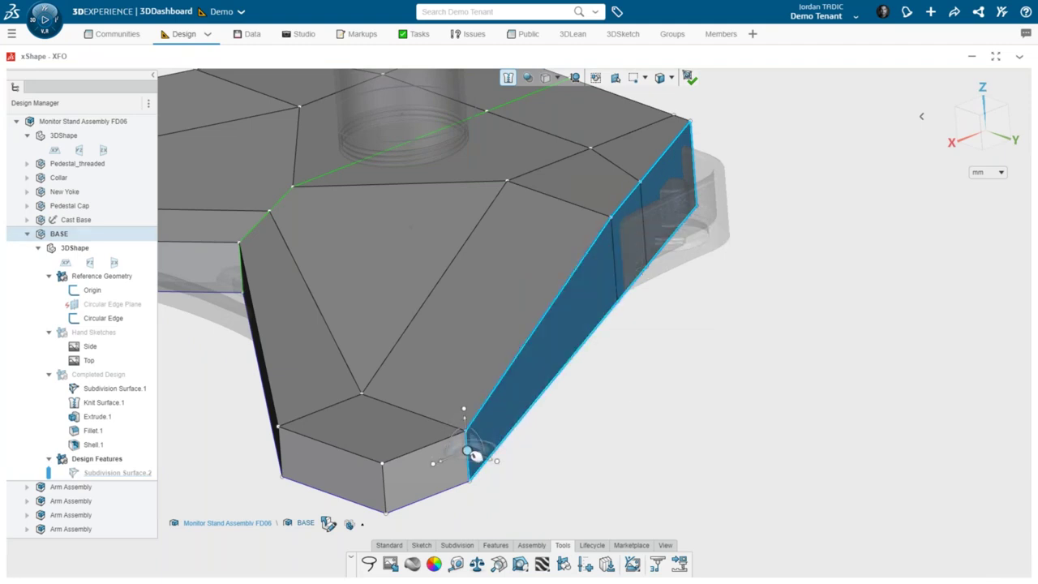
pyautogui.moveTo(493, 449); pyautogui.dragTo(508, 429, button='middle')
pyautogui.scroll(-2, 497, 450)
pyautogui.moveTo(508, 429); pyautogui.dragTo(548, 427)
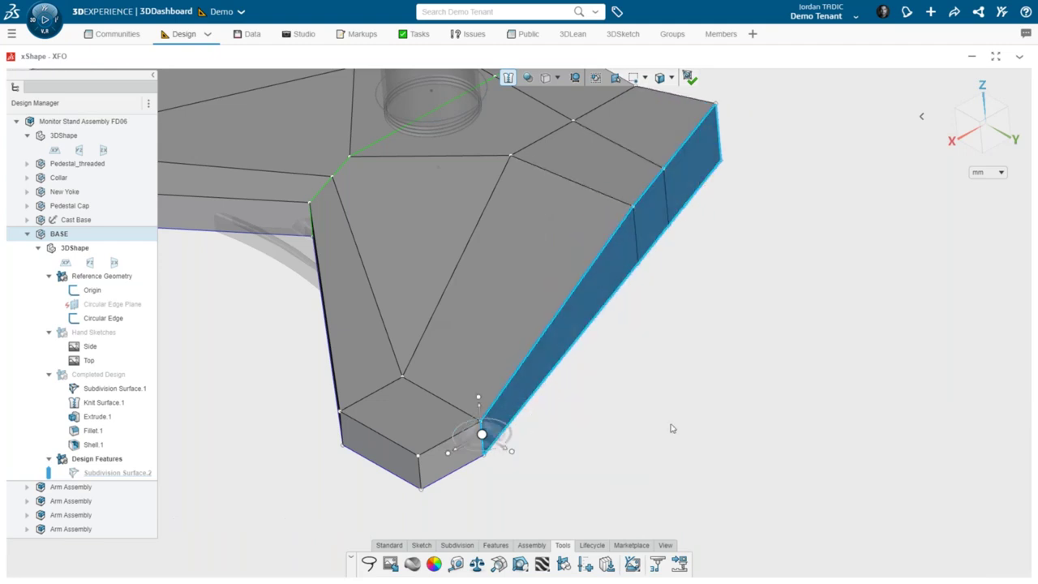
pyautogui.scroll(-3, 697, 223)
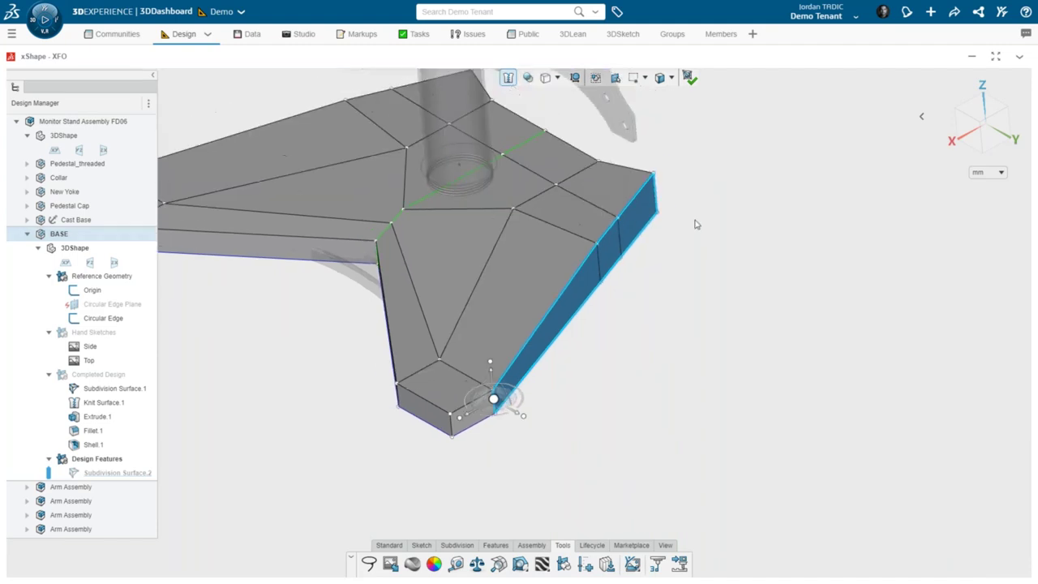
pyautogui.moveTo(606, 258); pyautogui.dragTo(623, 250, button='middle')
pyautogui.scroll(2, 584, 196)
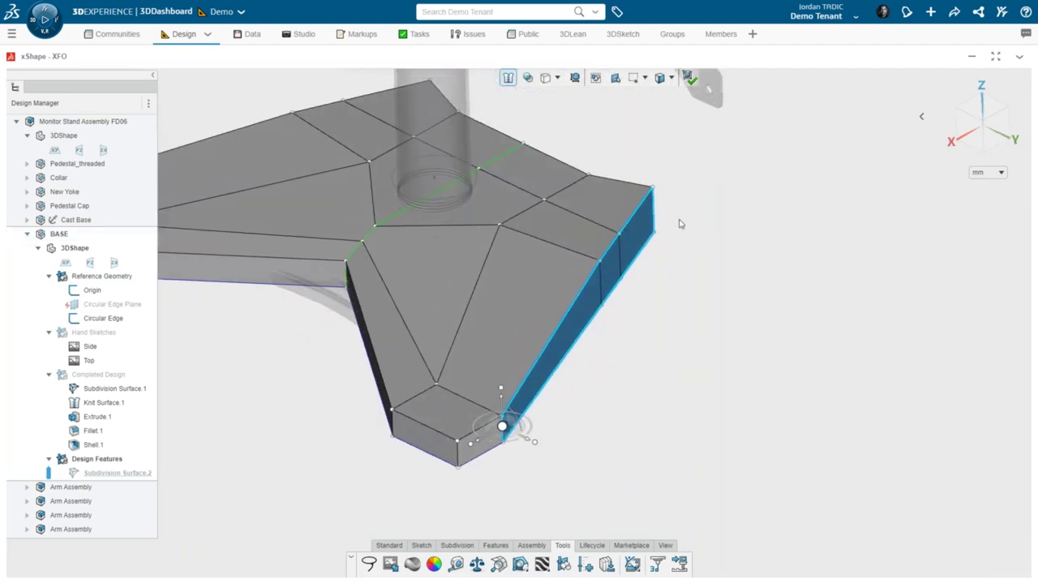
pyautogui.click(666, 294)
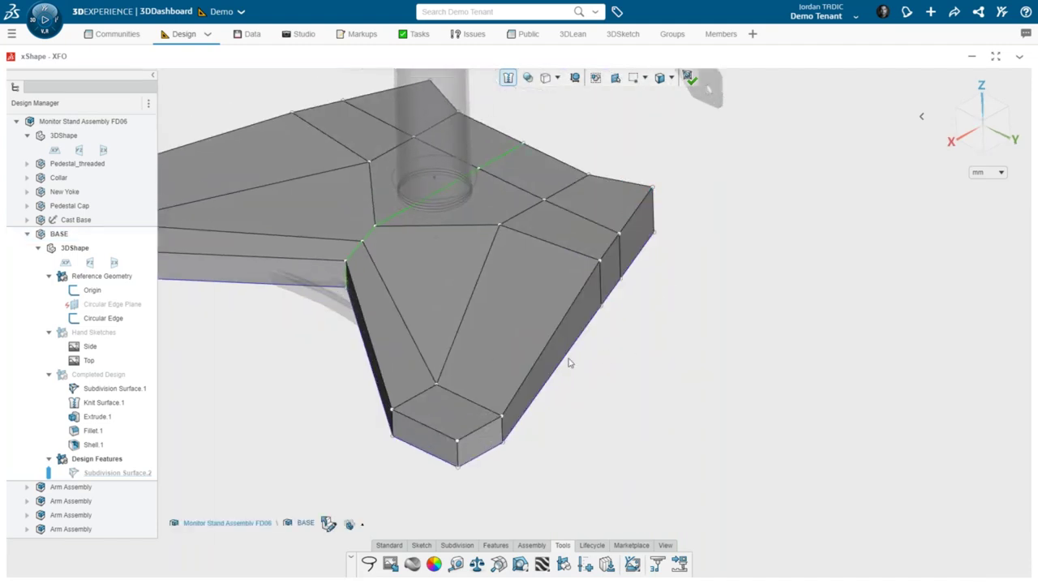
# Step: Show the base as surface only and examine the rotated outer side and the curved front from several angles
pyautogui.click(665, 79)
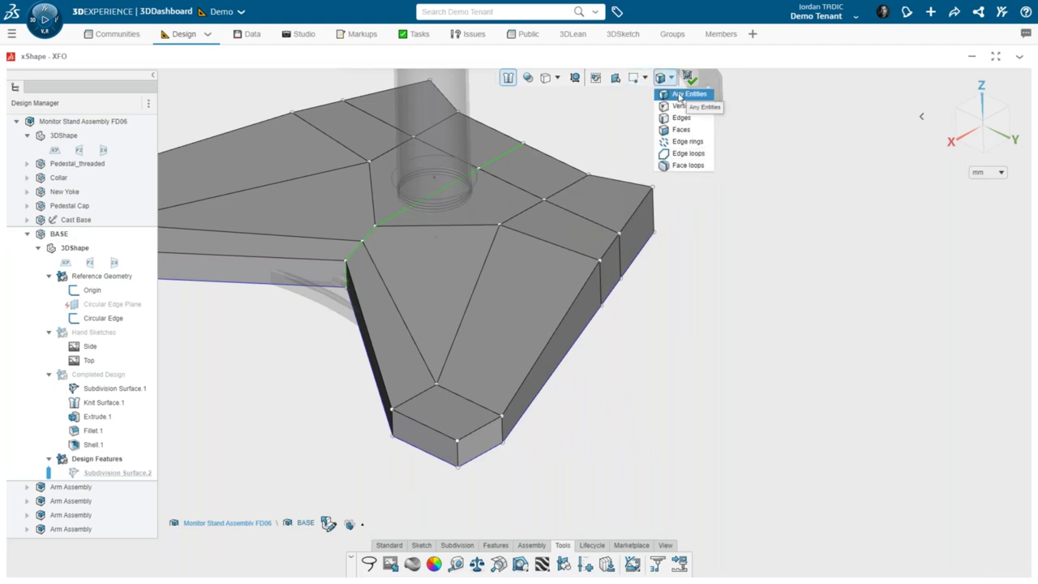
pyautogui.click(556, 78)
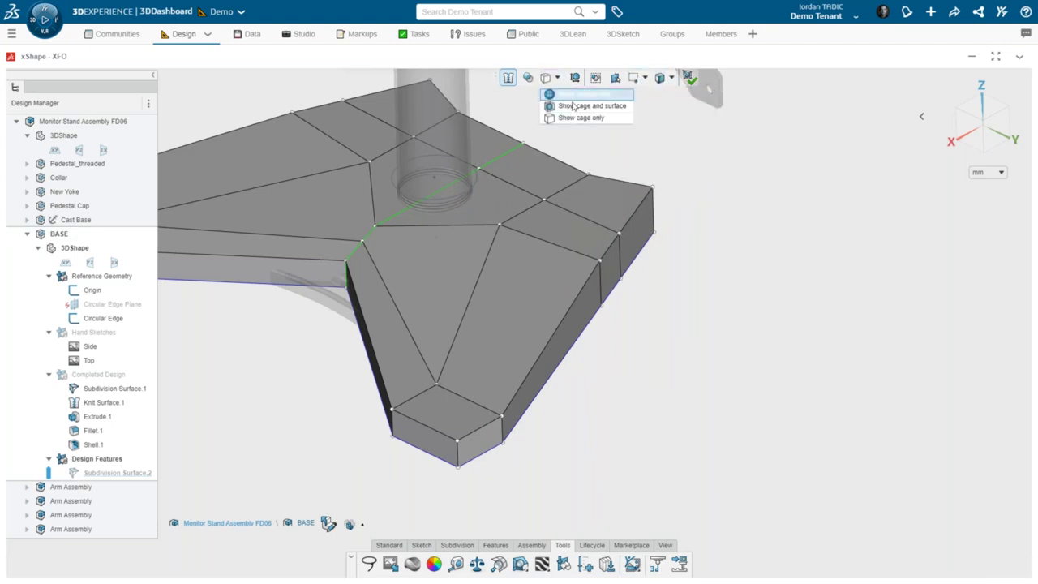
pyautogui.click(589, 167)
pyautogui.moveTo(623, 287); pyautogui.dragTo(535, 303, button='middle')
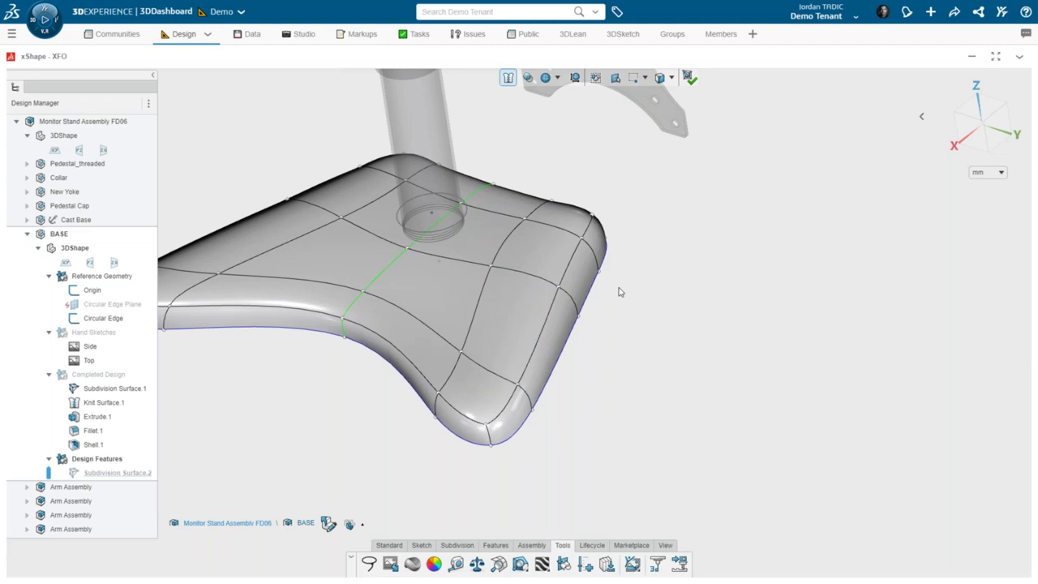
pyautogui.keyDown('ctrl'); pyautogui.moveTo(320, 275); pyautogui.dragTo(537, 338, button='middle'); pyautogui.keyUp('ctrl')
pyautogui.scroll(1, 649, 438)
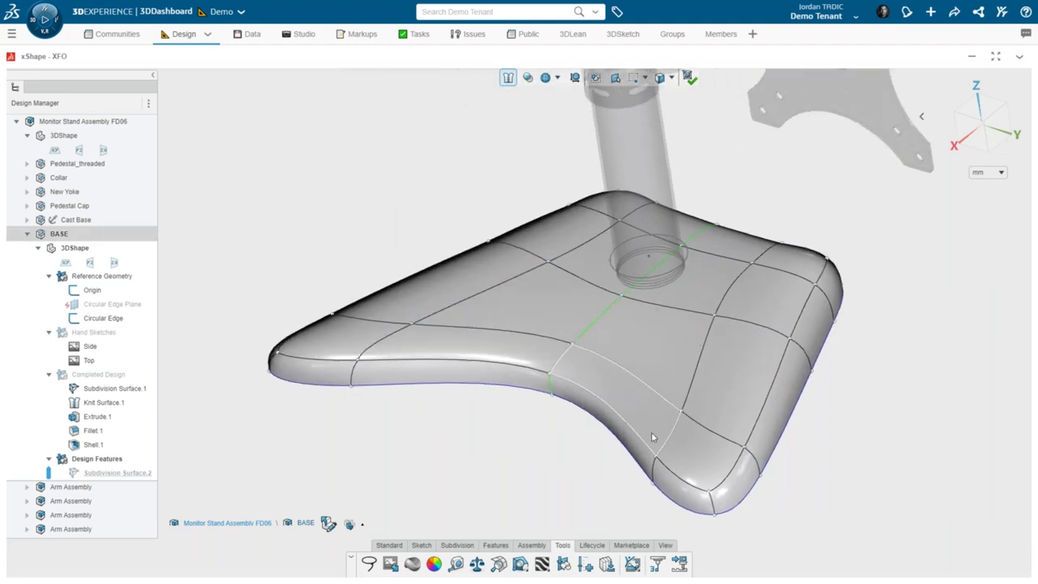
pyautogui.moveTo(648, 445); pyautogui.dragTo(629, 377, button='middle')
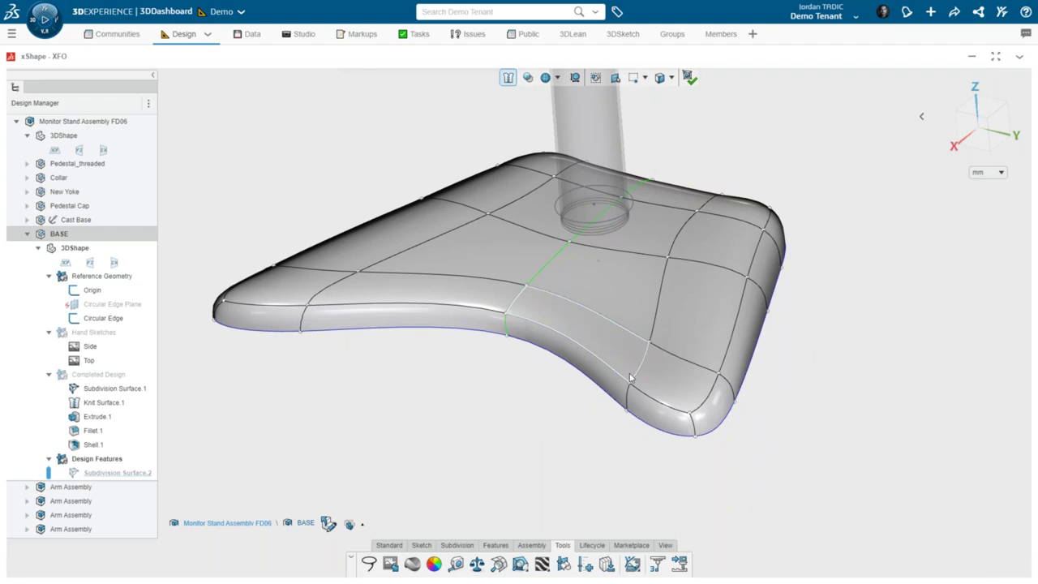
pyautogui.moveTo(776, 424); pyautogui.dragTo(736, 400, button='middle')
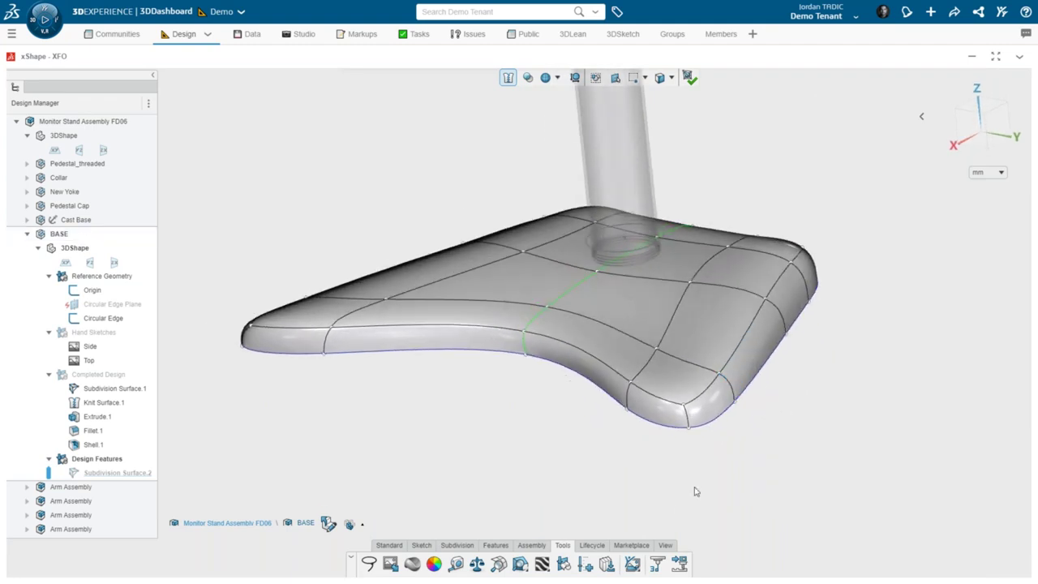
# Step: Start a draft analysis of the base with the xy plane as pull direction and check it at a 5 deg angle
pyautogui.click(520, 565)
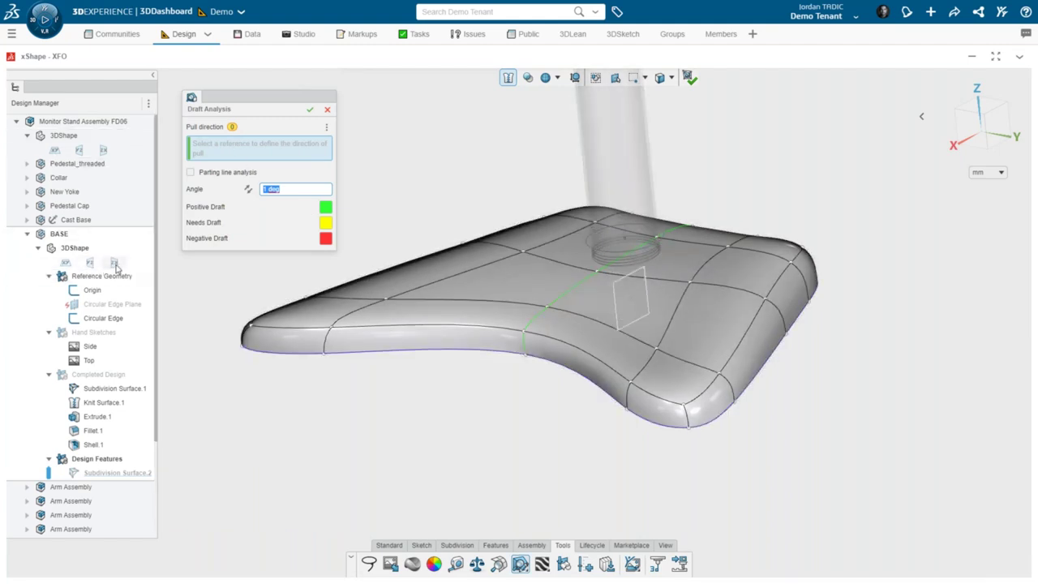
pyautogui.click(68, 263)
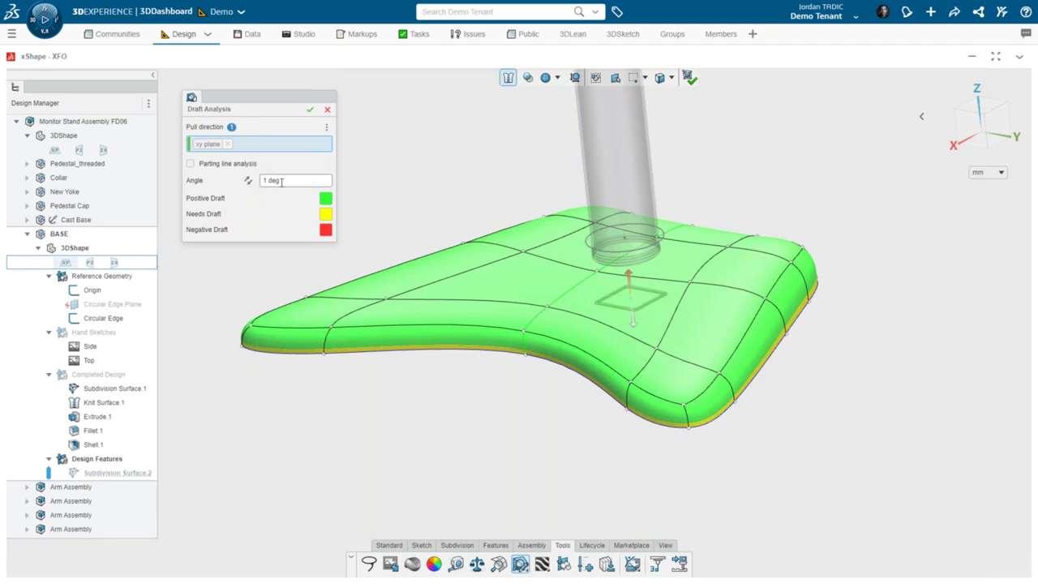
pyautogui.moveTo(279, 183); pyautogui.dragTo(245, 182)
pyautogui.press('Return')
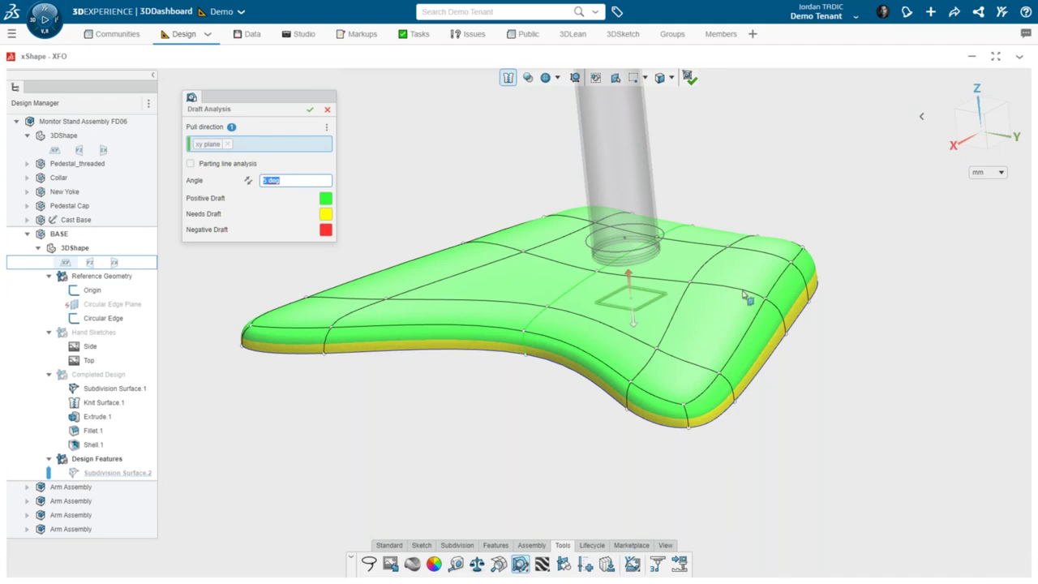
pyautogui.scroll(5, 745, 296)
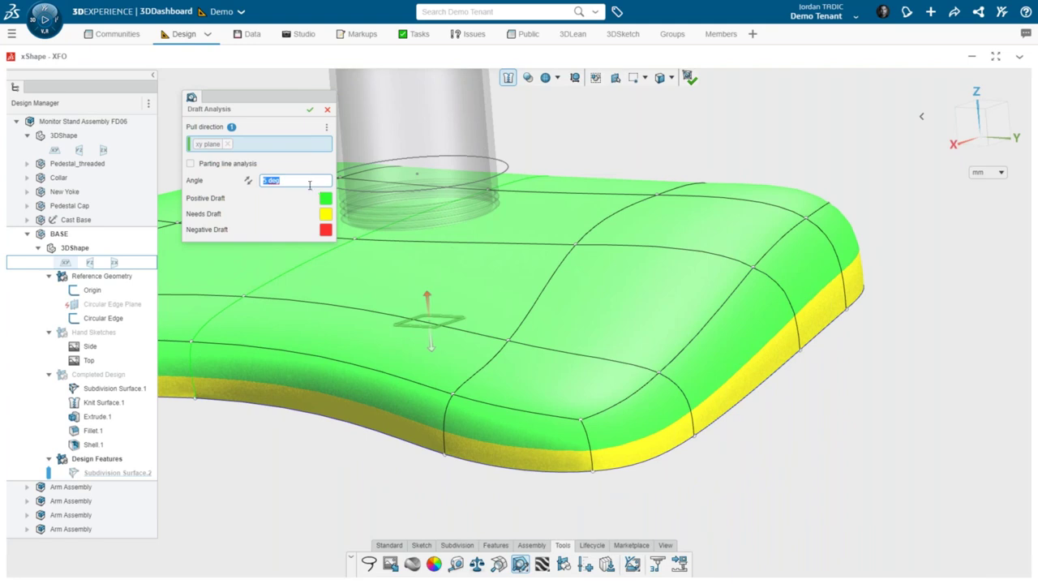
# Step: Set the draft analysis angle to 1 deg and keep the analysis display active on the base
pyautogui.write('1')
pyautogui.press('Return')
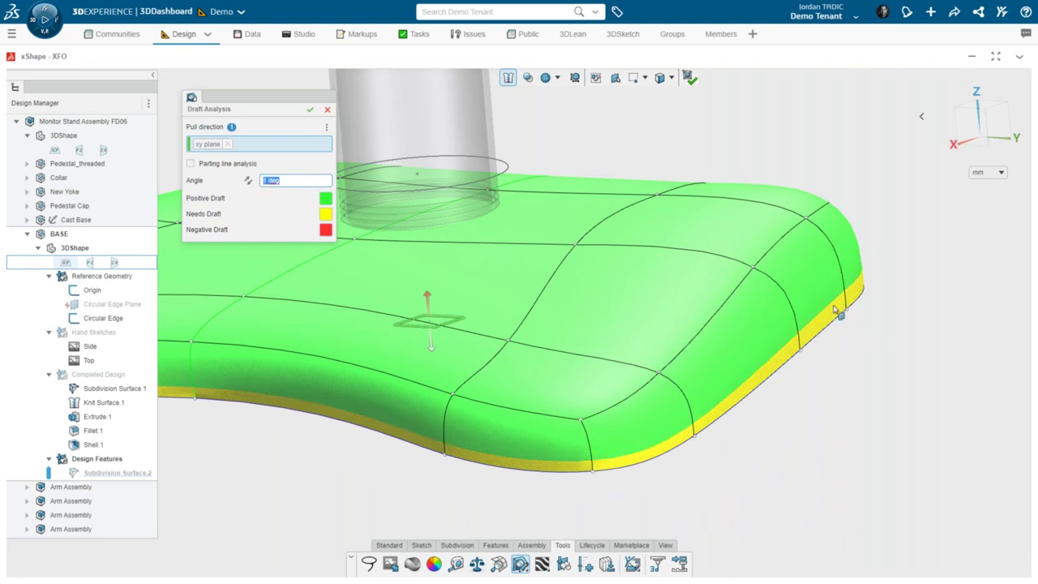
pyautogui.click(310, 110)
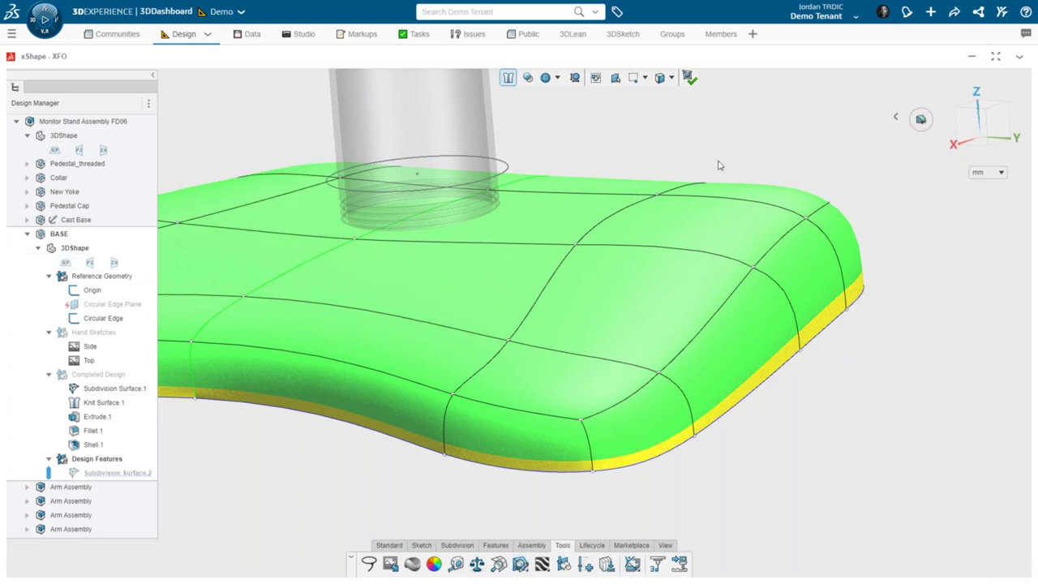
# Step: Select the near corner face through the far side face, place the manipulator on their lower edge, and set its orientation to Selection
pyautogui.scroll(-5, 875, 271)
pyautogui.keyDown('ctrl'); pyautogui.moveTo(551, 307); pyautogui.dragTo(566, 326, button='middle'); pyautogui.keyUp('ctrl')
pyautogui.scroll(2, 576, 313)
pyautogui.scroll(1, 842, 368)
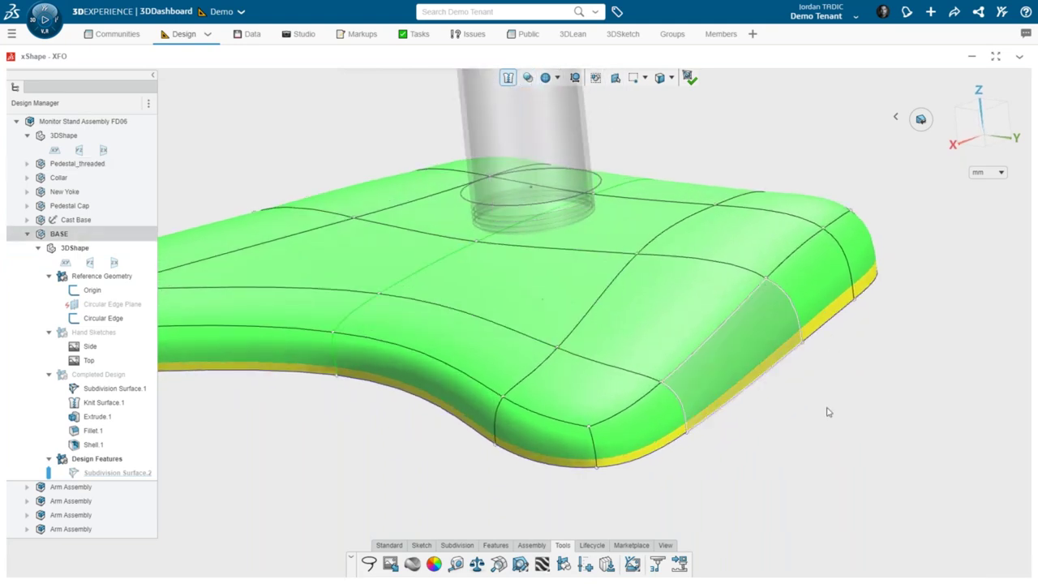
pyautogui.click(649, 434)
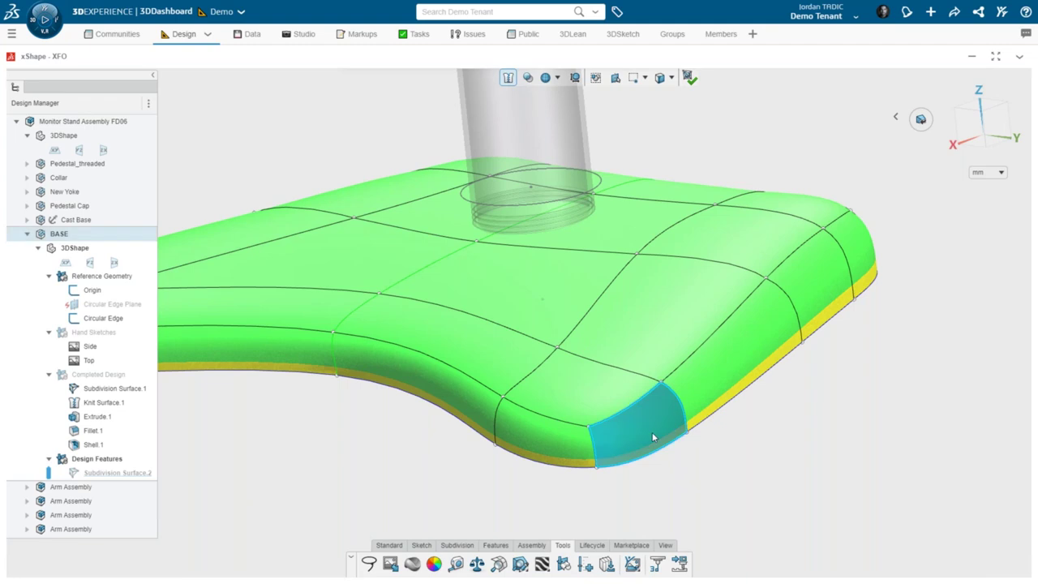
pyautogui.keyDown('shift'); pyautogui.click(855, 259); pyautogui.keyUp('shift')
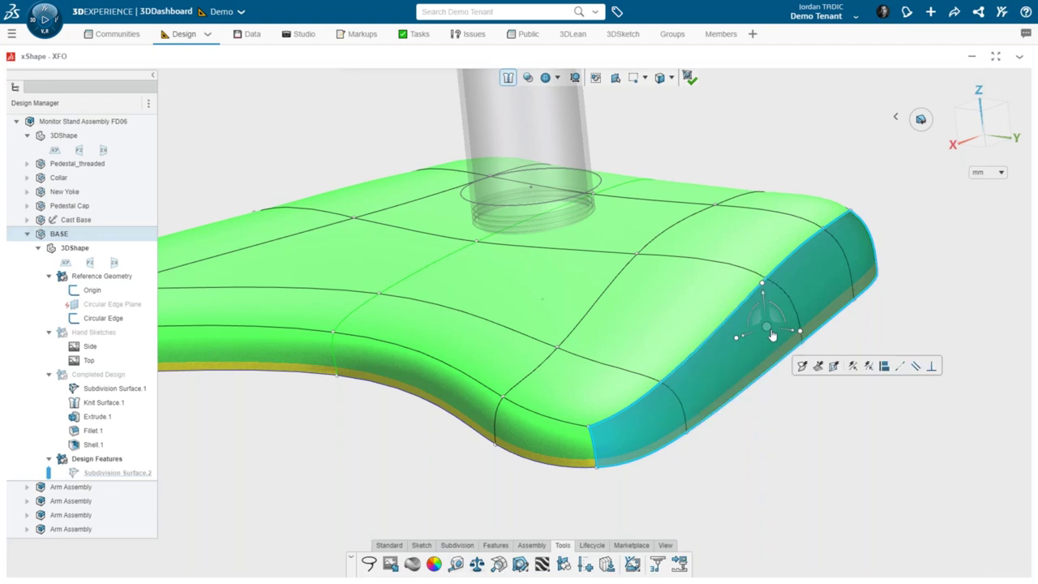
pyautogui.moveTo(782, 341); pyautogui.dragTo(785, 365)
pyautogui.moveTo(816, 403); pyautogui.dragTo(810, 400, button='middle')
pyautogui.rightClick(790, 370)
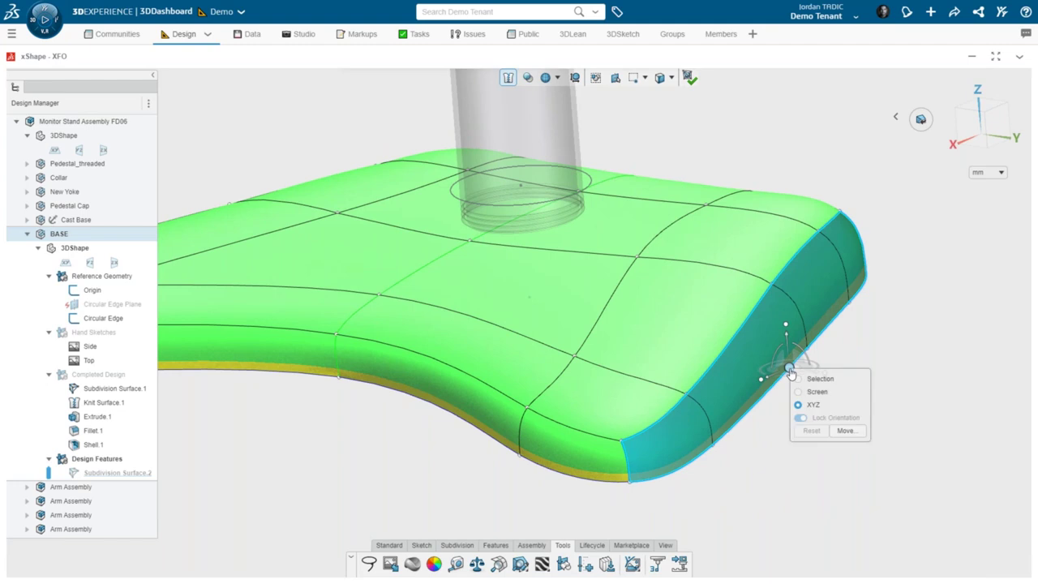
pyautogui.click(805, 381)
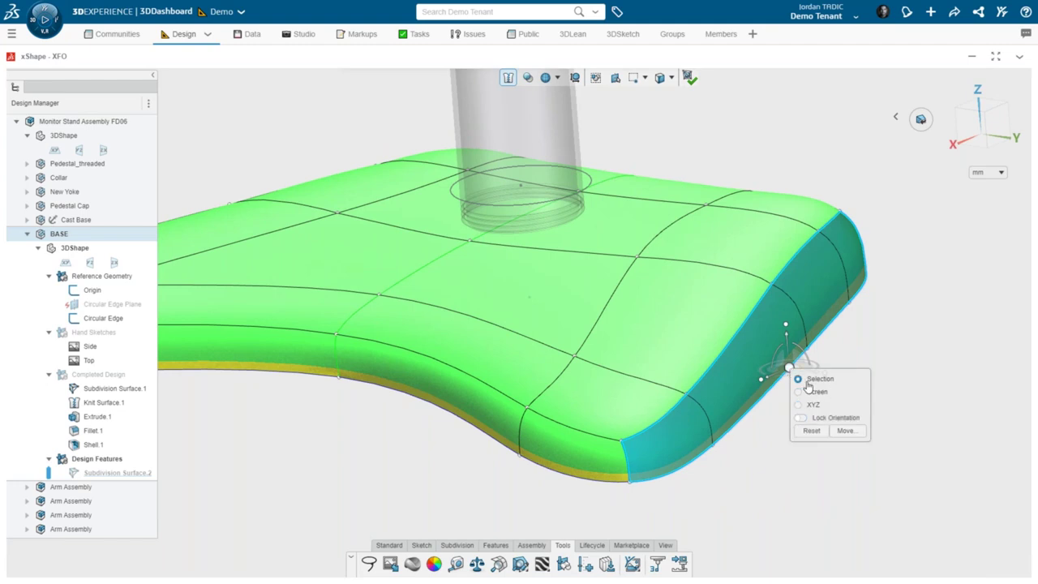
pyautogui.click(757, 435)
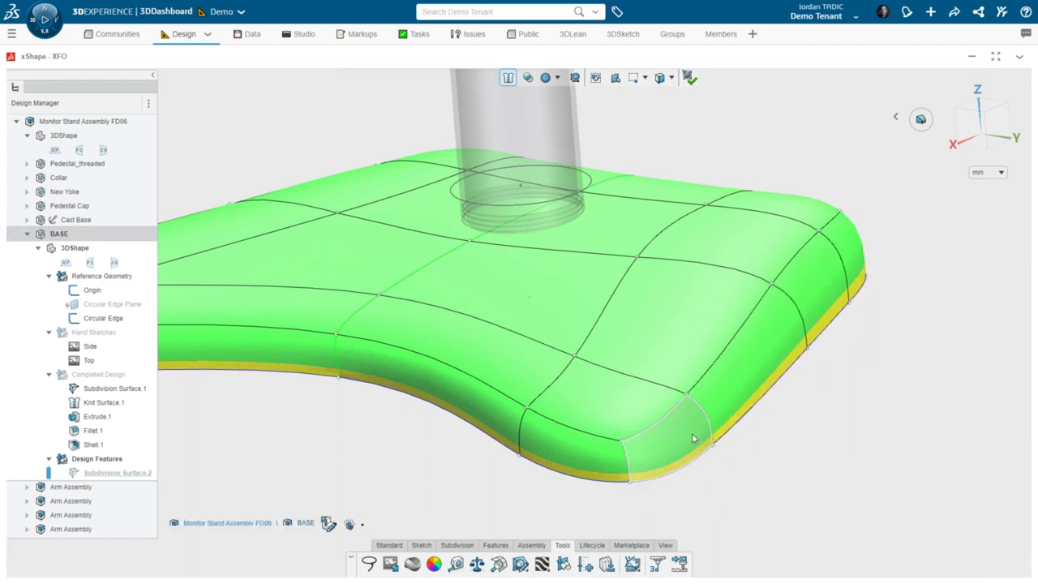
# Step: Reselect the corner and outer side faces, anchor the manipulator on their lower edge, and rotate the faces about that edge to change their draft
pyautogui.click(694, 438)
pyautogui.keyDown('ctrl'); pyautogui.click(791, 319); pyautogui.keyUp('ctrl')
pyautogui.click(764, 334)
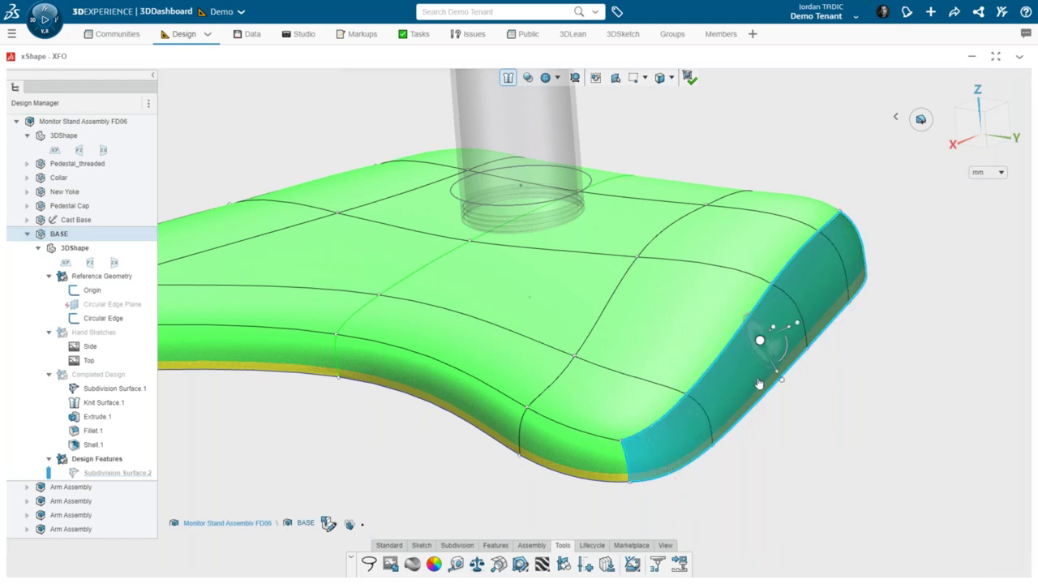
pyautogui.moveTo(770, 351); pyautogui.dragTo(793, 380)
pyautogui.moveTo(821, 380); pyautogui.dragTo(799, 365, button='middle')
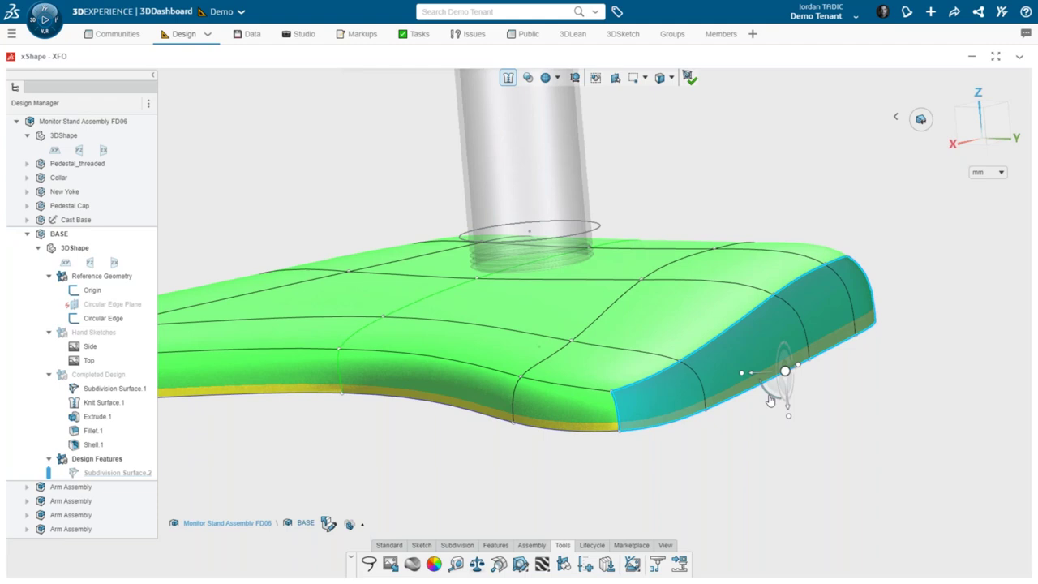
pyautogui.moveTo(770, 400); pyautogui.dragTo(770, 401)
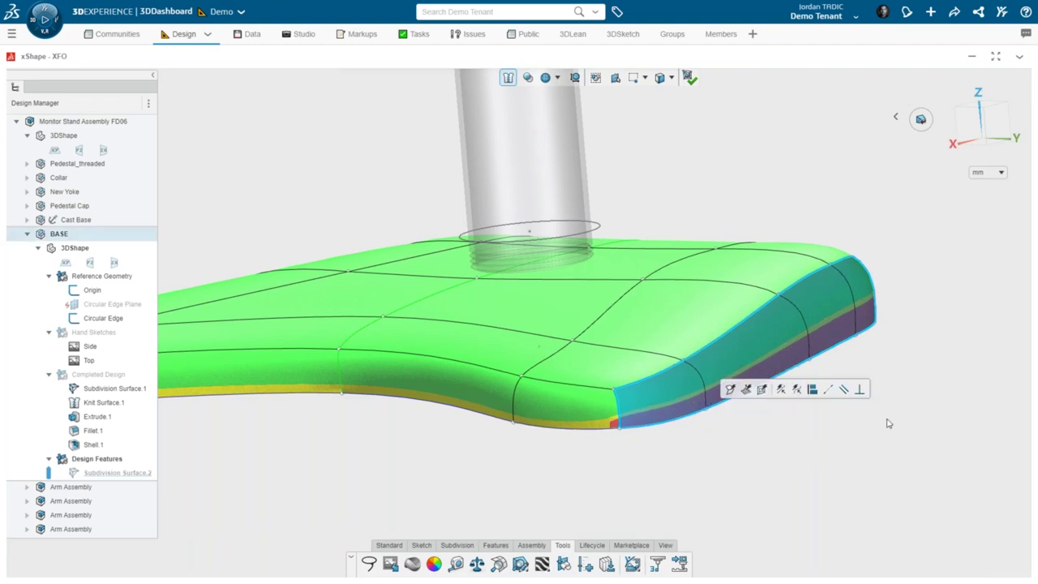
# Step: Undo the last draft rotation of the side faces and switch the base's display to show only the cage
pyautogui.hotkey('ctrl', 'z')
pyautogui.click(898, 416)
pyautogui.click(554, 77)
pyautogui.click(572, 118)
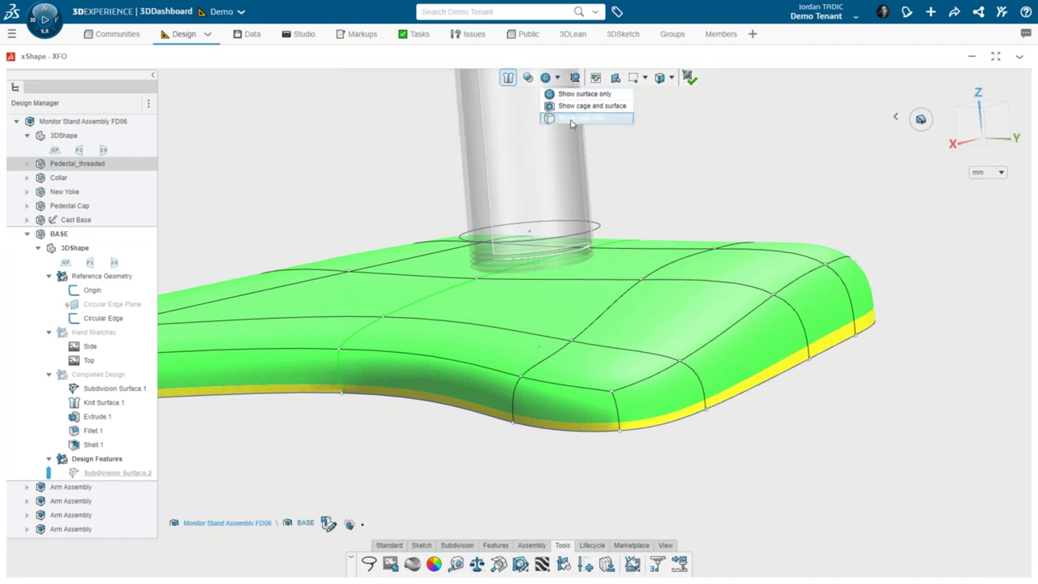
pyautogui.moveTo(803, 390)
pyautogui.mouseDown(button='middle')
pyautogui.moveTo(781, 399)
pyautogui.moveTo(789, 394)
pyautogui.mouseUp(button='middle')
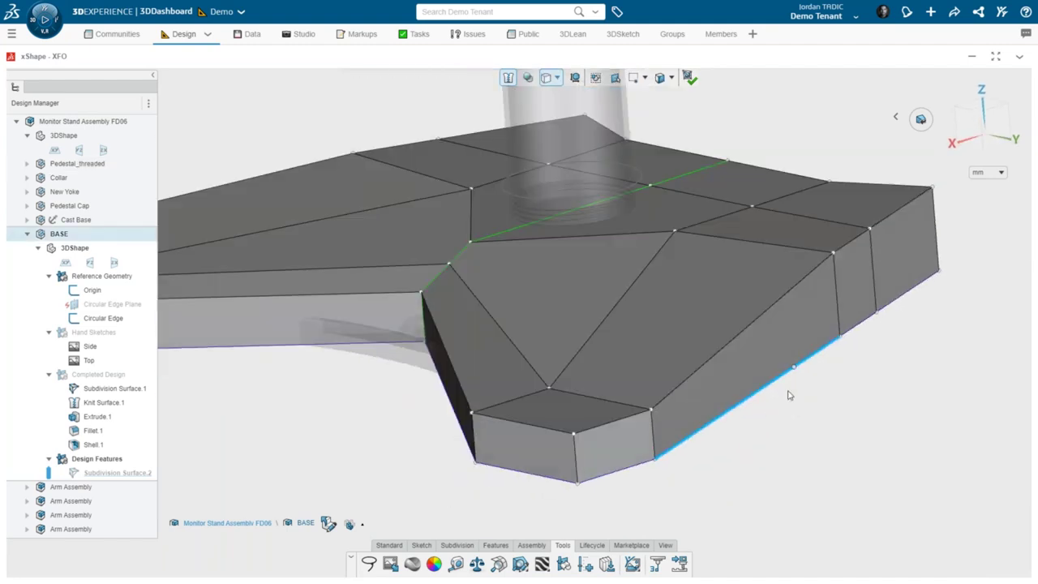
pyautogui.click(629, 456)
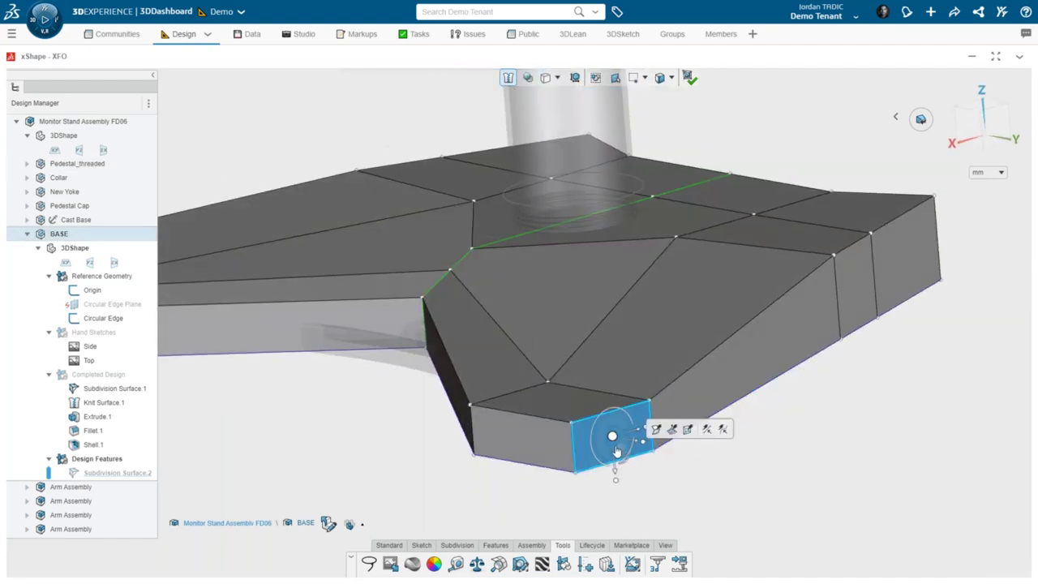
pyautogui.moveTo(821, 416)
pyautogui.mouseDown(button='middle')
pyautogui.moveTo(841, 438)
pyautogui.moveTo(830, 417)
pyautogui.mouseUp(button='middle')
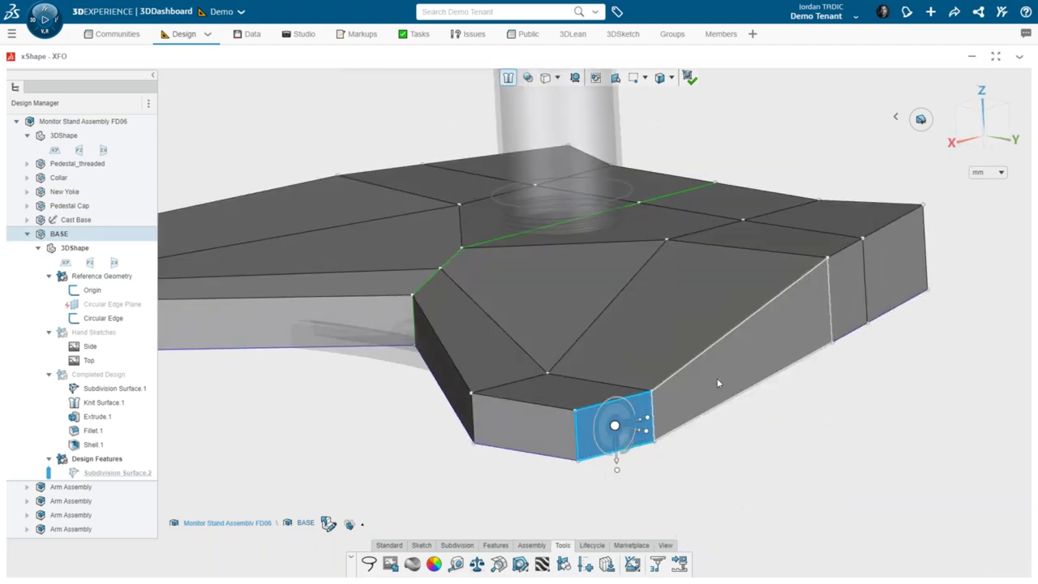
pyautogui.click(577, 461)
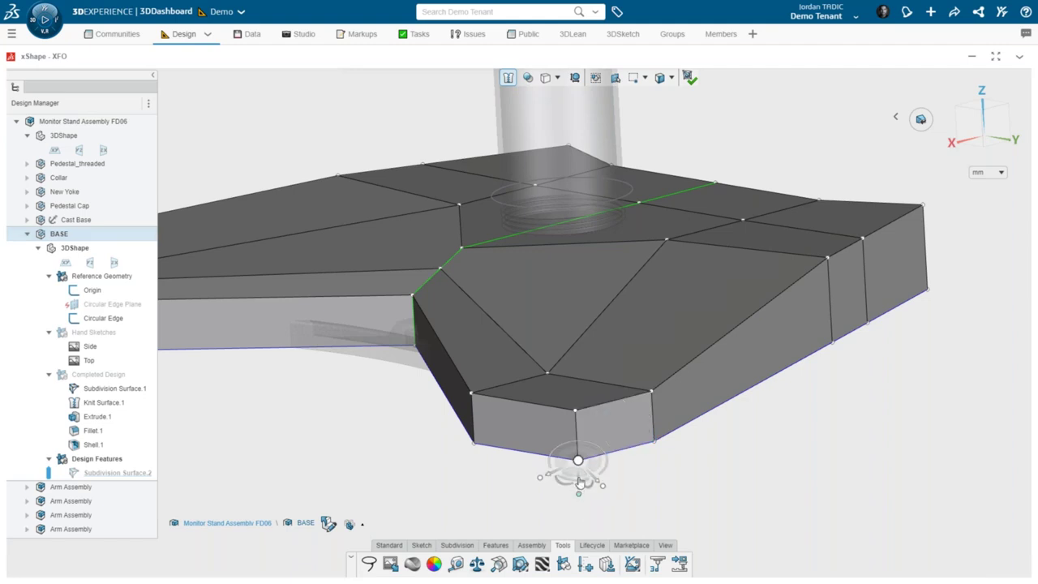
# Step: Select the four adjoining outer side faces of the cage, from the far corner to the near corner, and align them along a straight line
pyautogui.moveTo(688, 442); pyautogui.dragTo(729, 455, button='middle')
pyautogui.scroll(-3, 730, 454)
pyautogui.scroll(1, 774, 239)
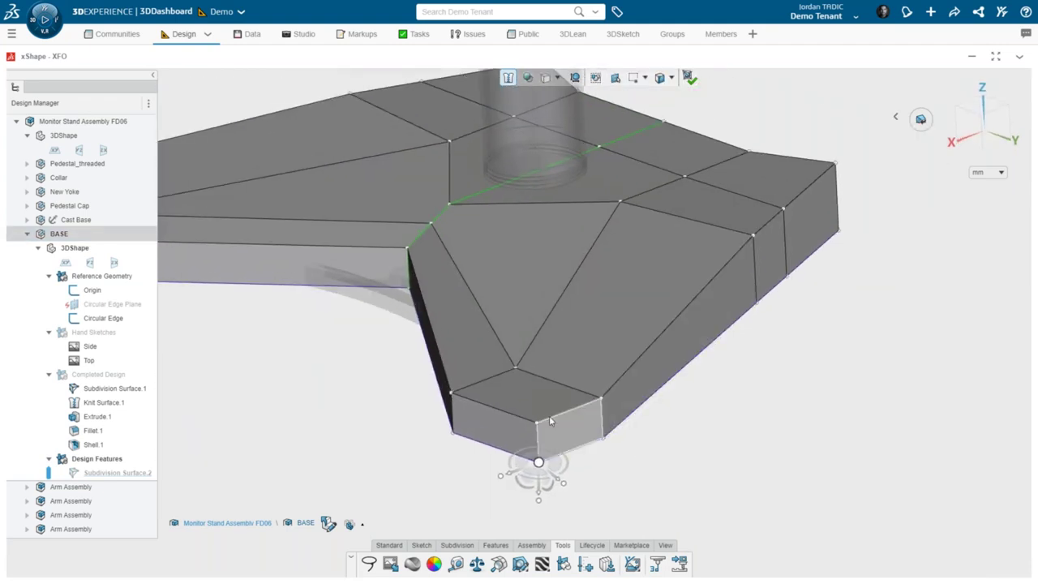
pyautogui.click(793, 235)
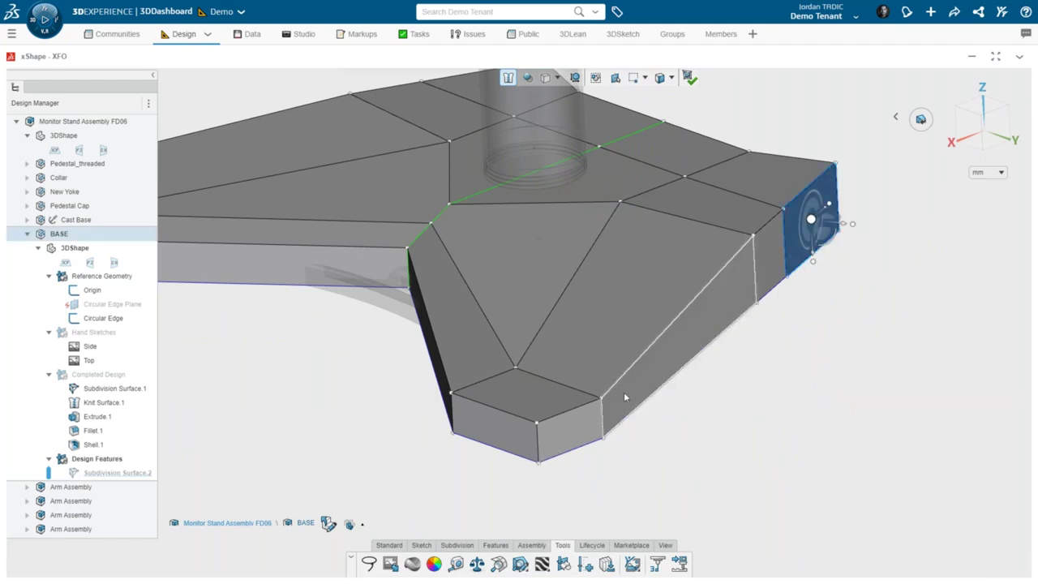
pyautogui.keyDown('ctrl'); pyautogui.click(766, 264); pyautogui.keyUp('ctrl')
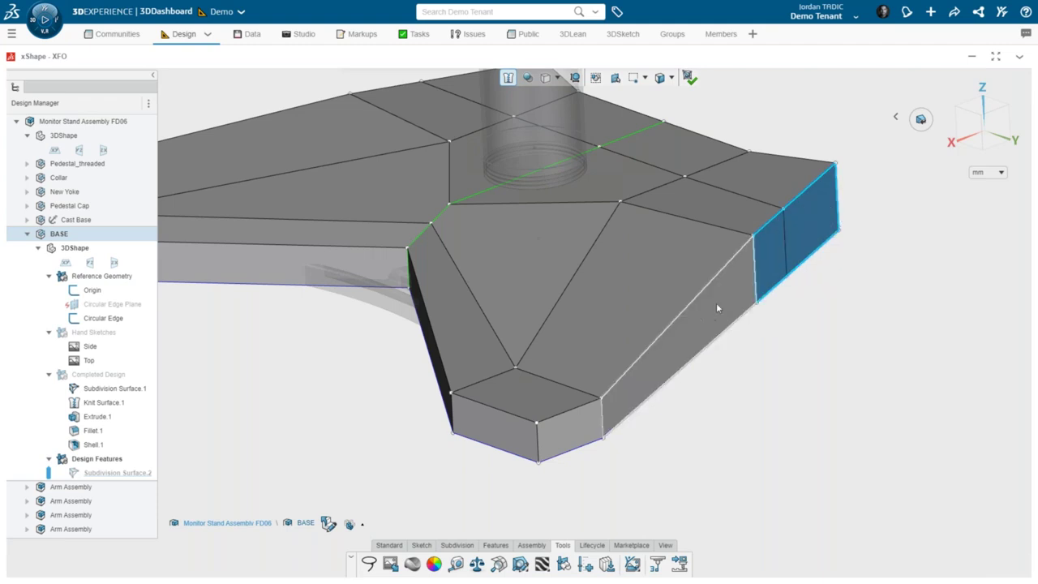
pyautogui.keyDown('ctrl'); pyautogui.click(624, 398); pyautogui.keyUp('ctrl')
pyautogui.keyDown('ctrl'); pyautogui.click(570, 428); pyautogui.keyUp('ctrl')
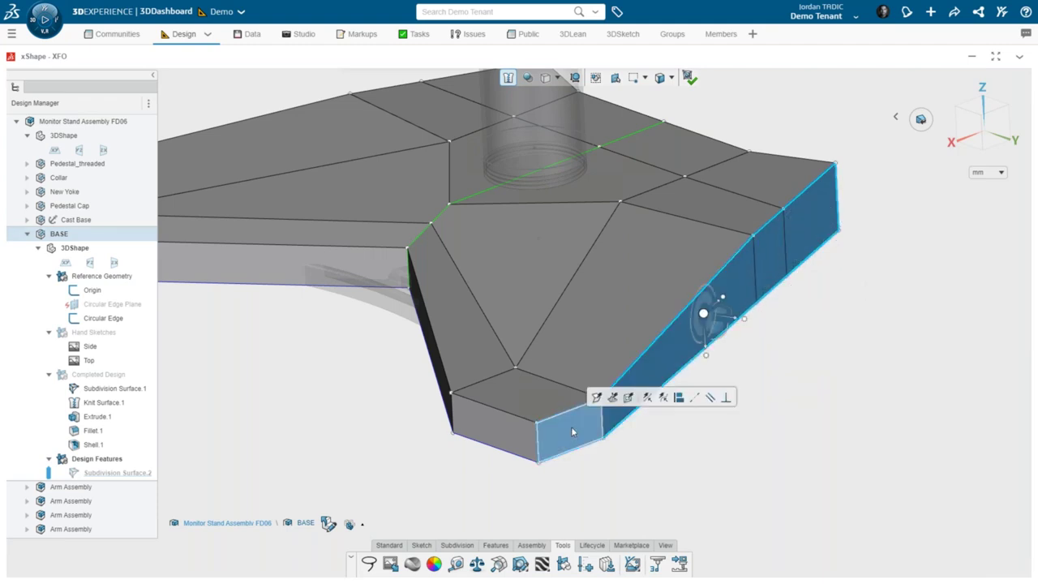
pyautogui.click(695, 398)
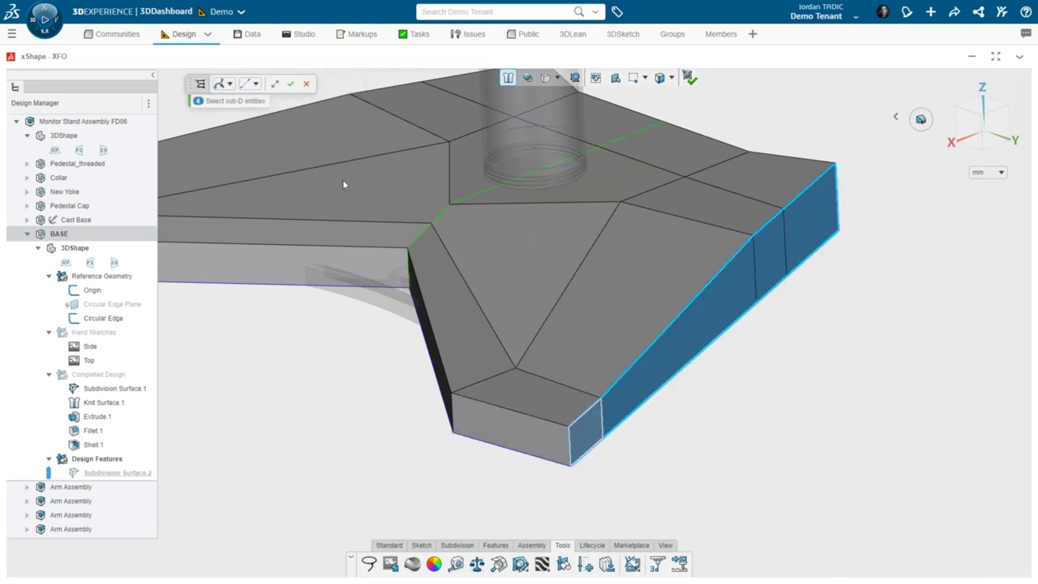
pyautogui.click(291, 84)
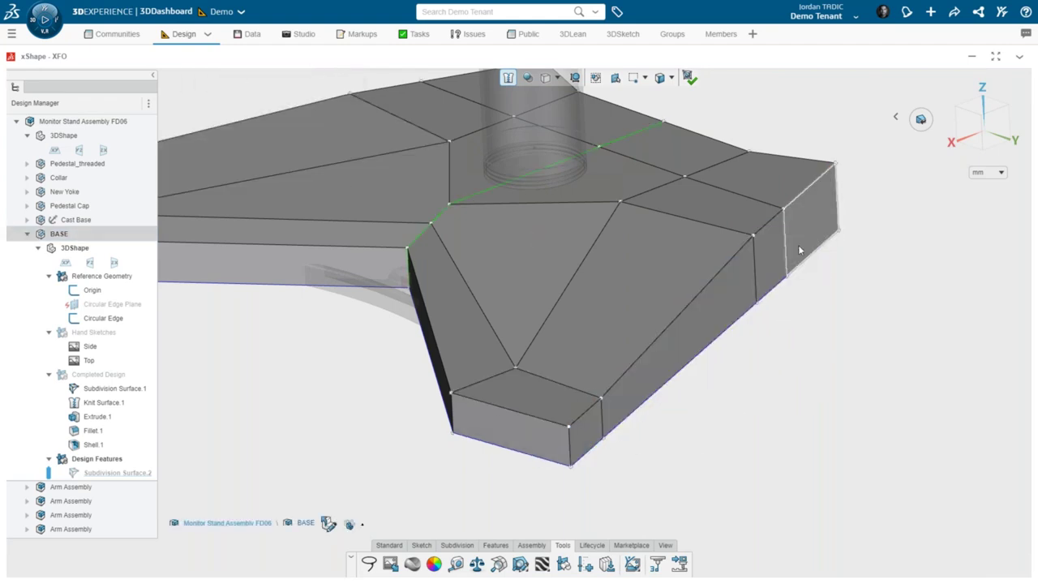
# Step: Try rotating the four aligned side faces inward about their lower edge, with the manipulator anchored on that edge
pyautogui.keyDown('shift'); pyautogui.click(590, 433); pyautogui.keyUp('shift')
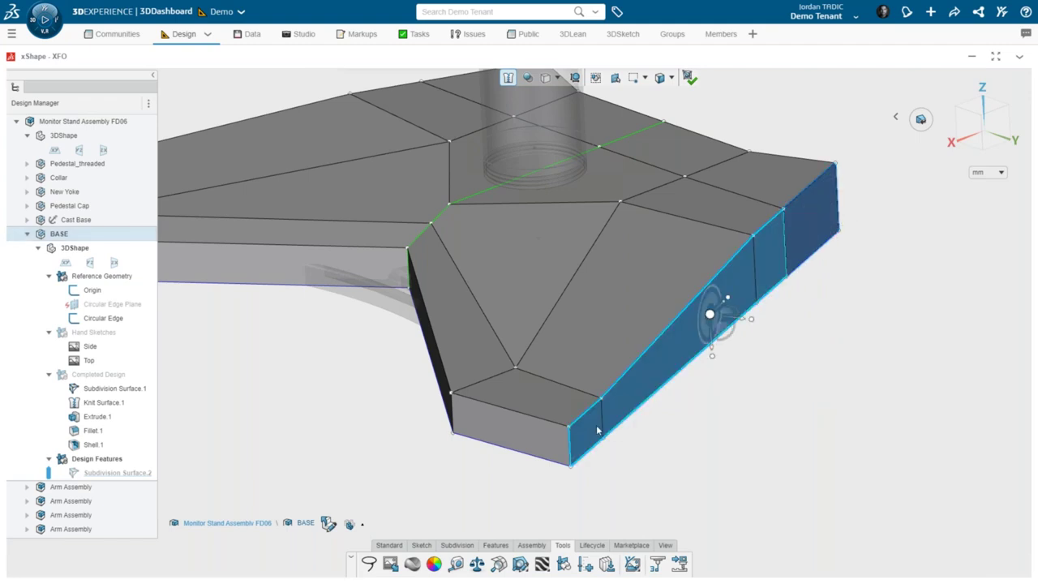
pyautogui.click(711, 317)
pyautogui.moveTo(711, 317); pyautogui.dragTo(728, 339)
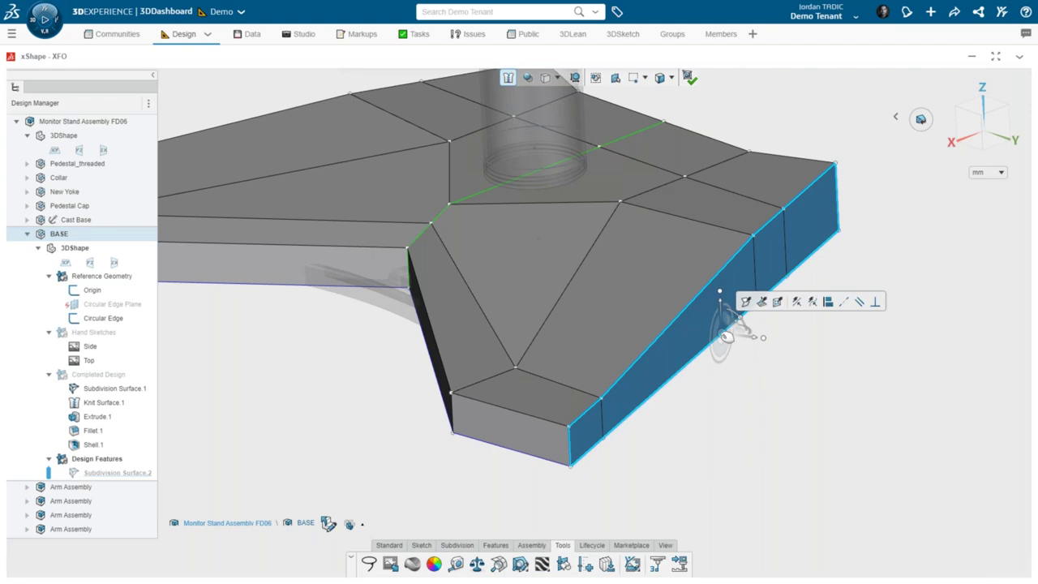
pyautogui.moveTo(741, 380); pyautogui.dragTo(742, 360, button='middle')
pyautogui.scroll(3, 740, 364)
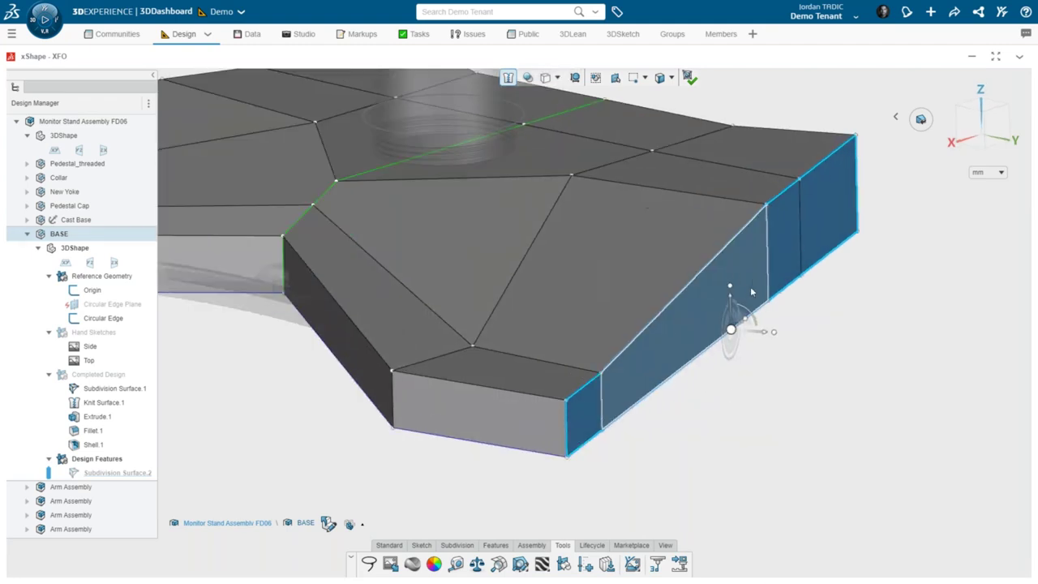
pyautogui.moveTo(762, 313); pyautogui.dragTo(753, 283)
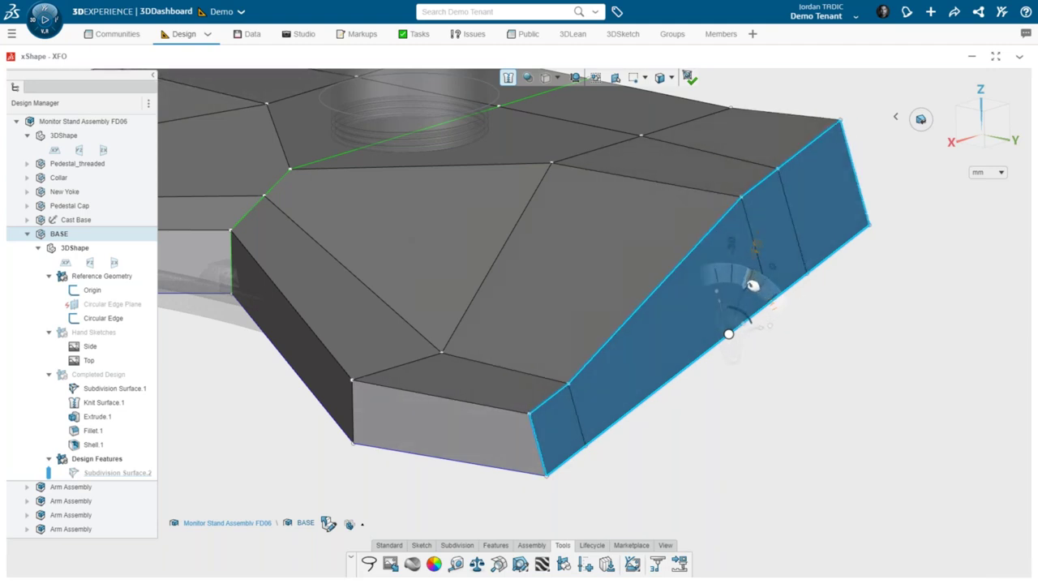
pyautogui.click(882, 387)
# Step: Reselect the four aligned side faces, anchor the manipulator on their lower edge, and lock its orientation
pyautogui.click(838, 226)
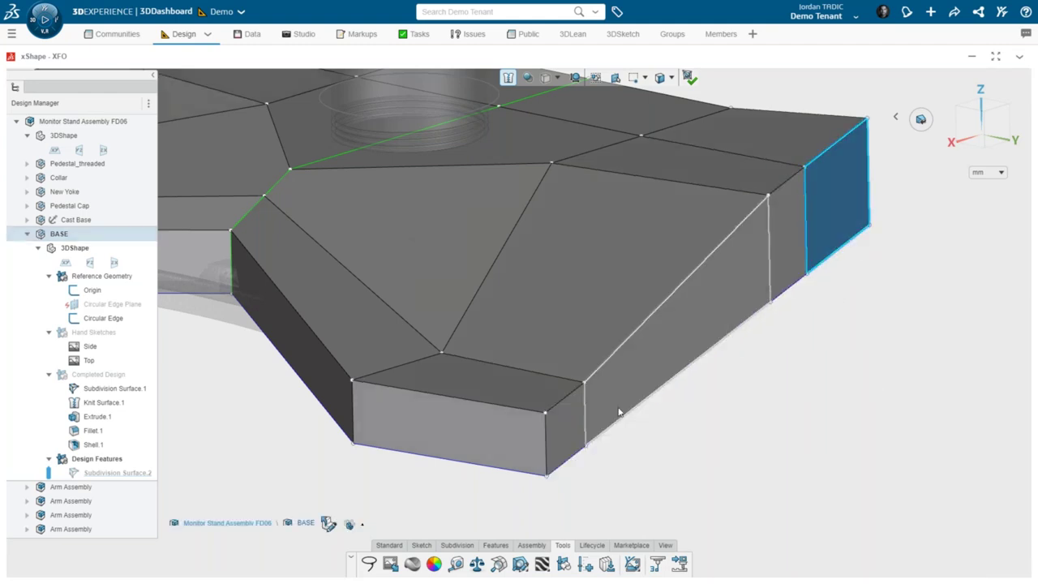
pyautogui.keyDown('shift'); pyautogui.click(576, 423); pyautogui.keyUp('shift')
pyautogui.moveTo(715, 302); pyautogui.dragTo(742, 334)
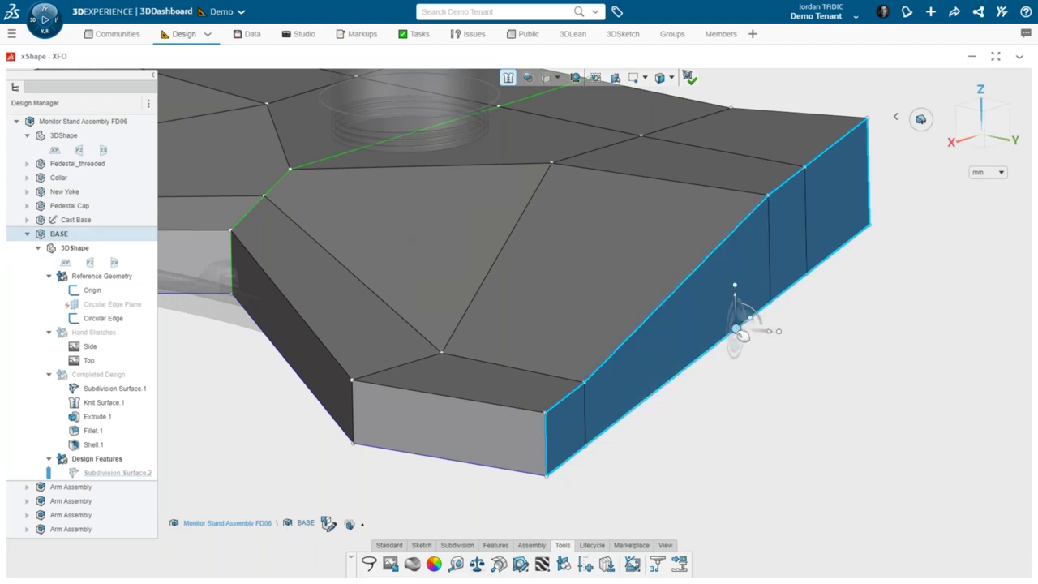
pyautogui.rightClick(736, 332)
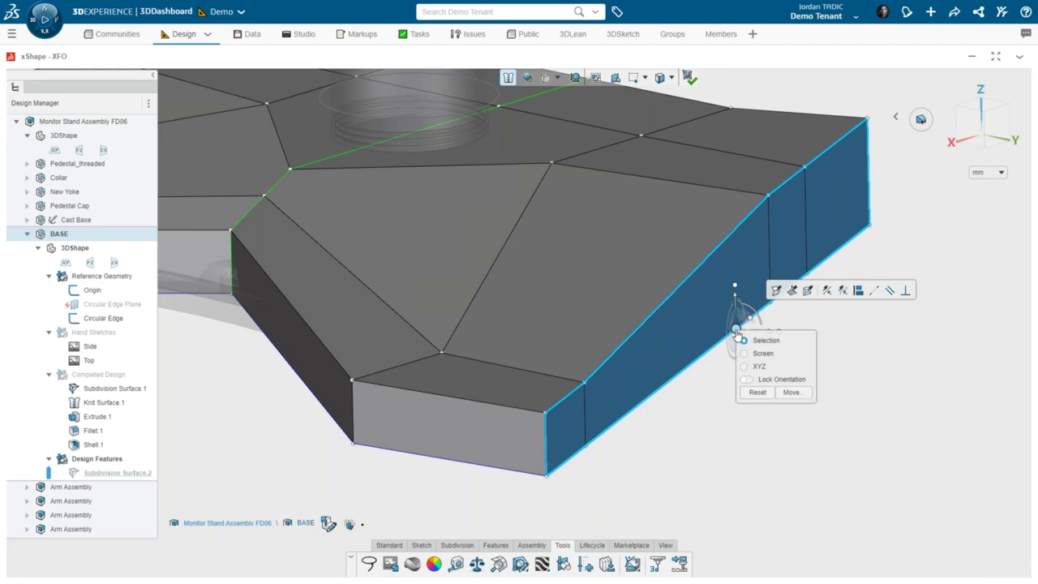
pyautogui.click(747, 380)
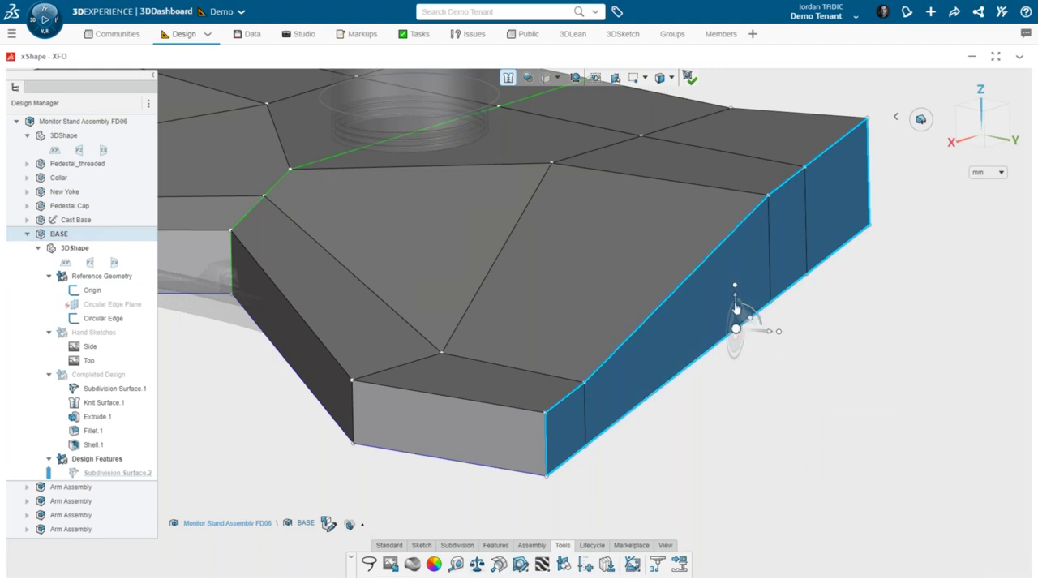
# Step: Try rotating the four aligned side faces 3 degrees about their lower edge, and undo the rotation
pyautogui.click(758, 315)
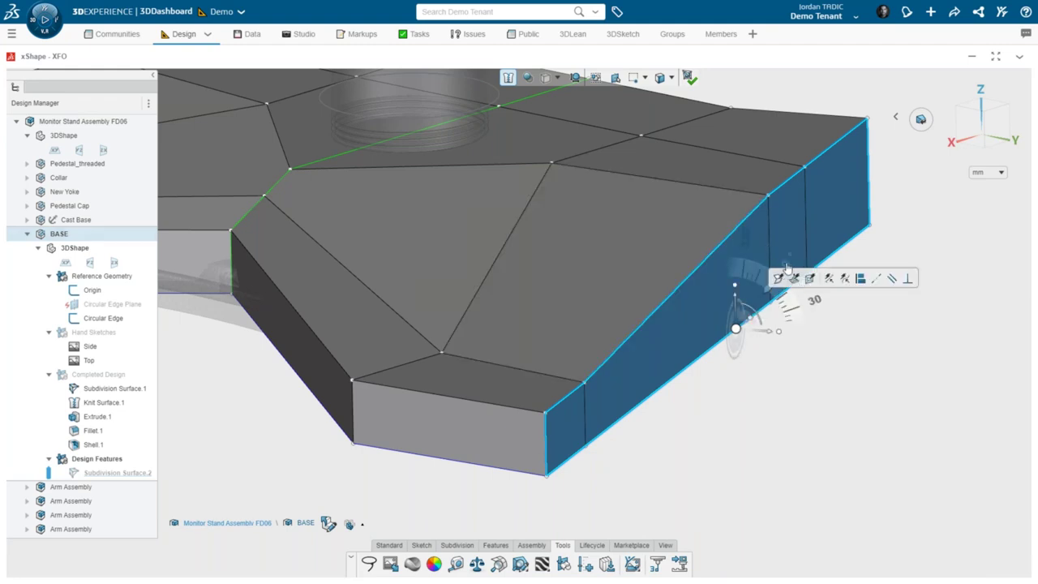
pyautogui.click(787, 266)
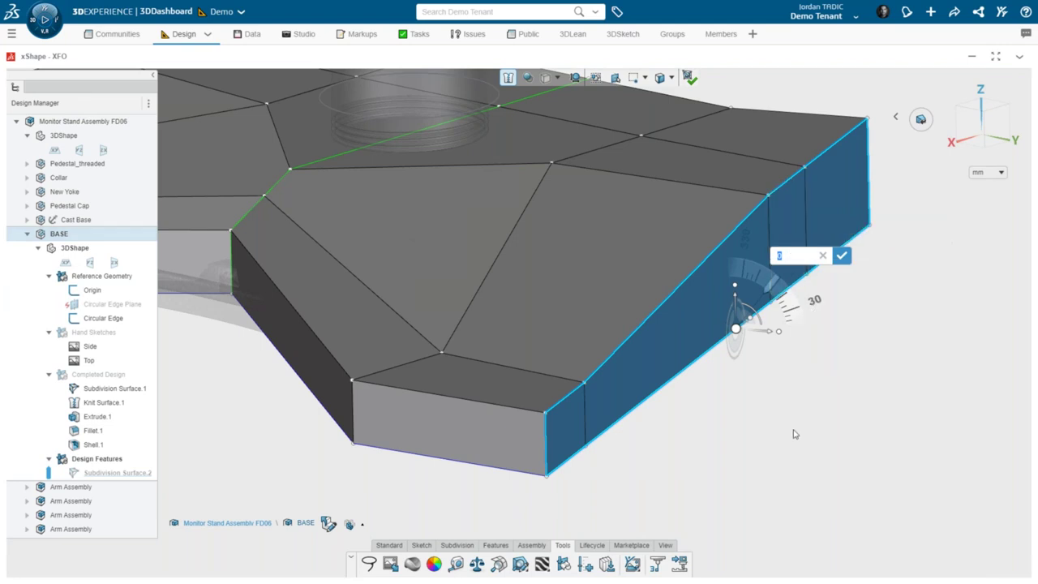
pyautogui.press('Return')
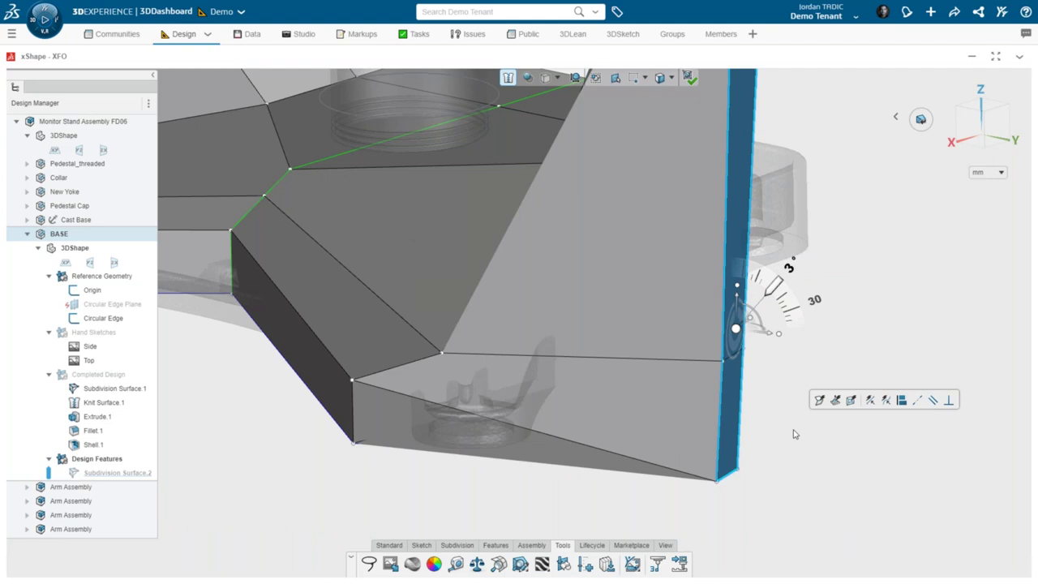
pyautogui.click(893, 323)
pyautogui.hotkey('ctrl', 'z')
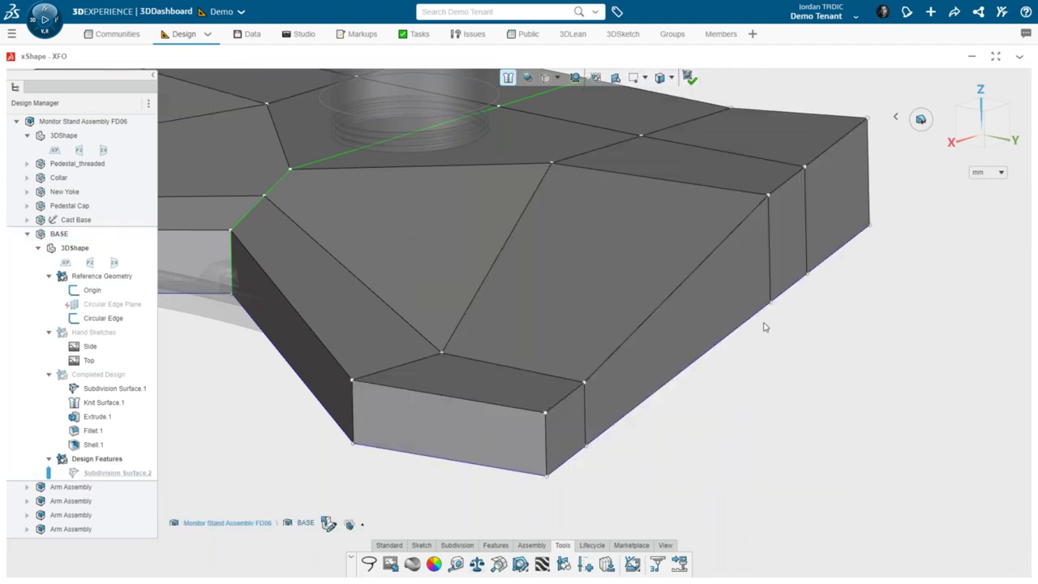
# Step: Reselect the four outer side faces from the near to the far corner, and anchor the manipulator on their lower edge
pyautogui.click(571, 423)
pyautogui.doubleClick(825, 218)
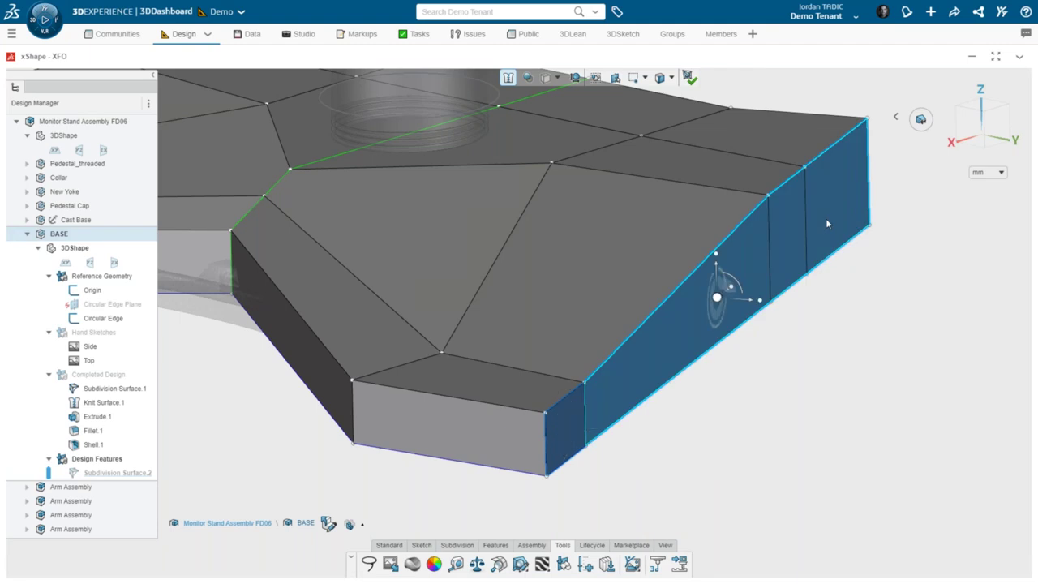
pyautogui.moveTo(717, 298); pyautogui.dragTo(807, 355)
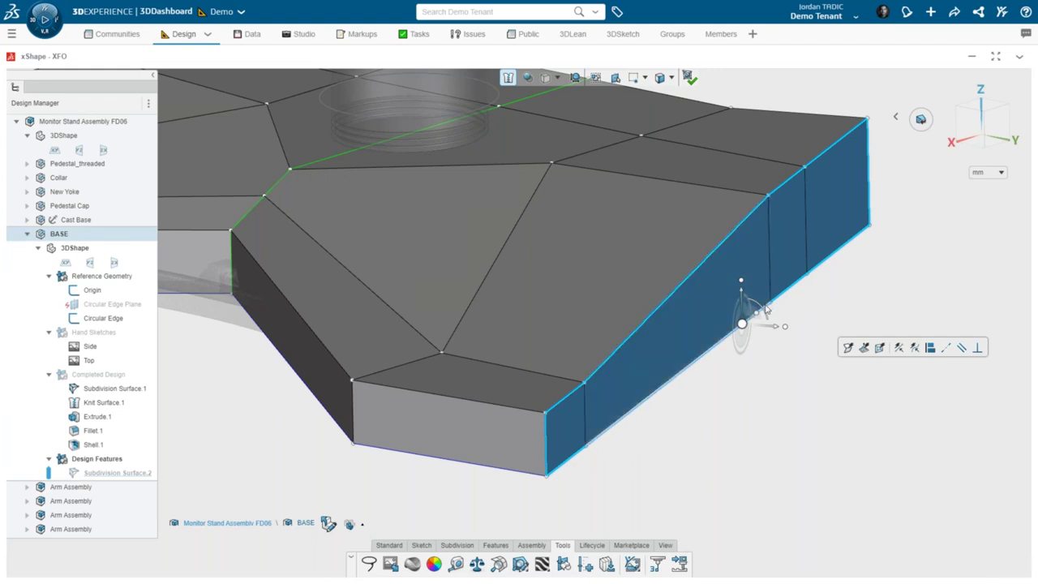
pyautogui.click(767, 314)
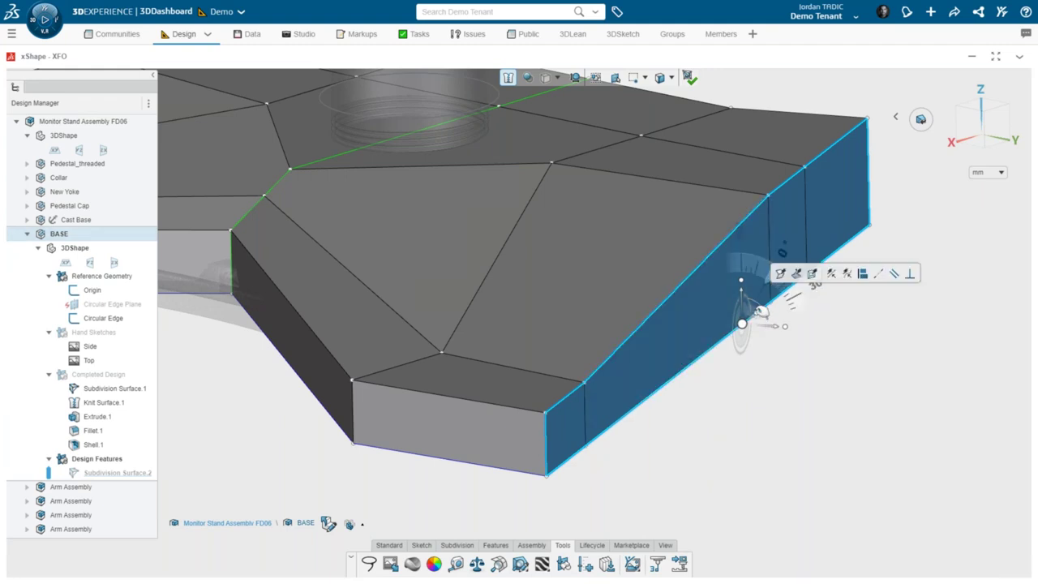
pyautogui.scroll(5, 771, 366)
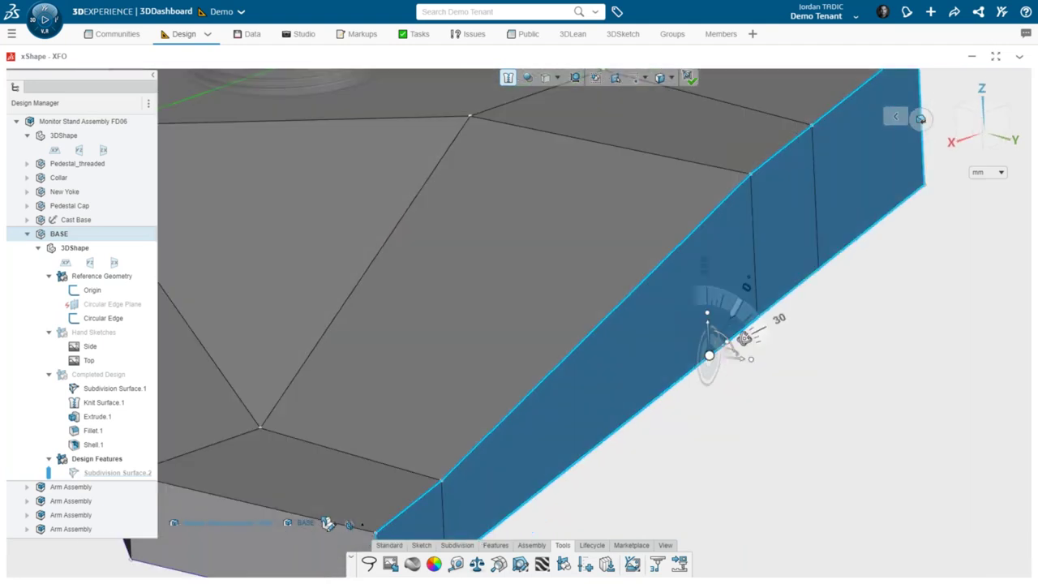
pyautogui.scroll(-3, 745, 339)
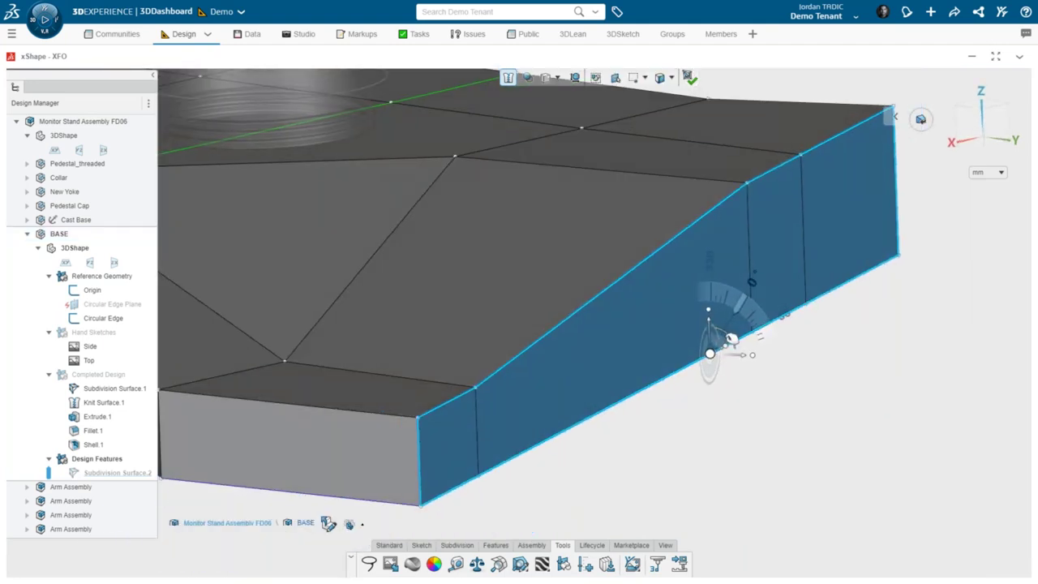
# Step: Try a 3-degree rotation of the side faces about the re-anchored manipulator, and undo it
pyautogui.click(751, 280)
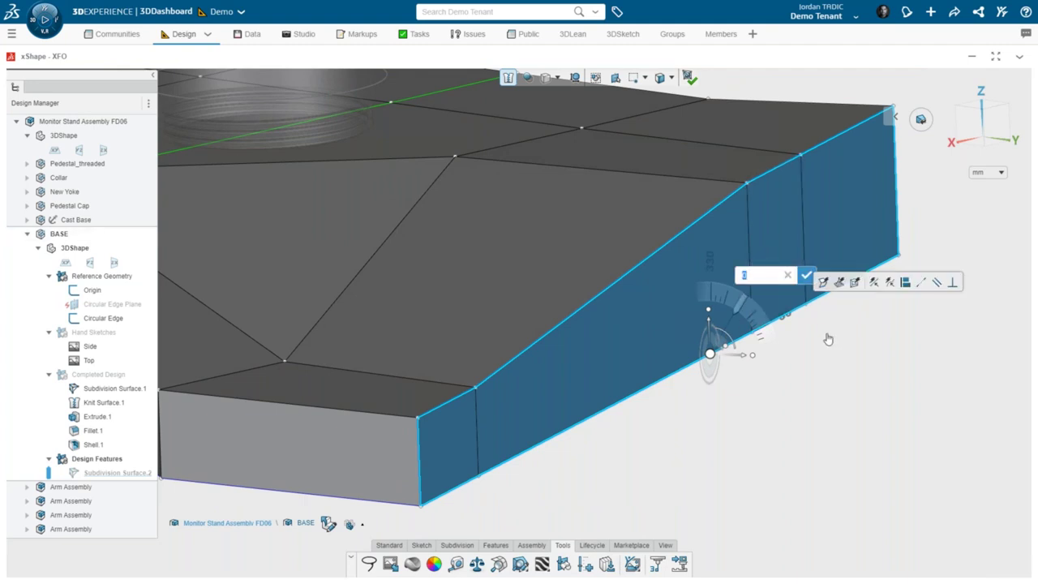
pyautogui.write('30')
pyautogui.press('Return')
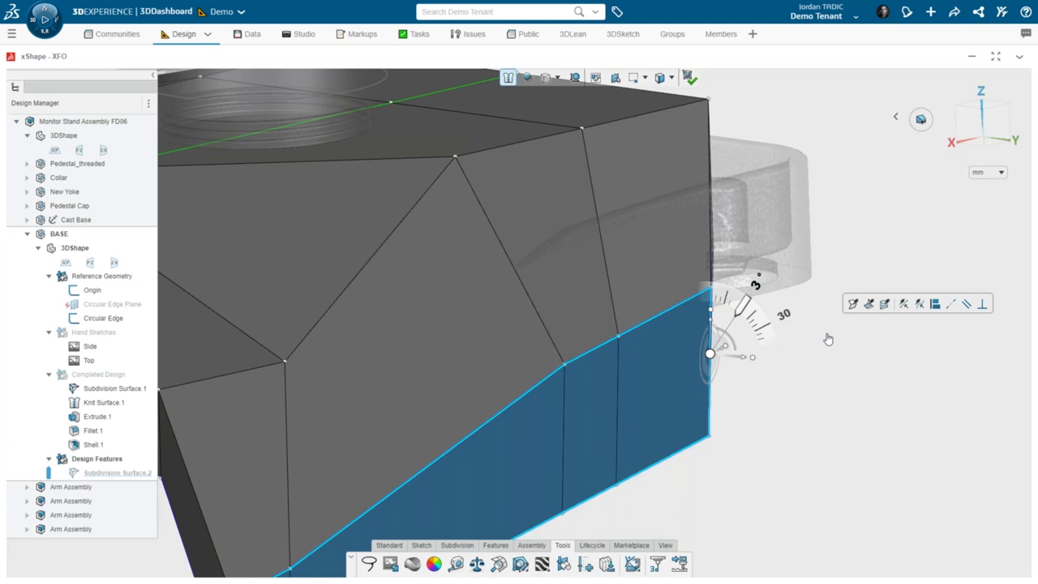
pyautogui.click(828, 339)
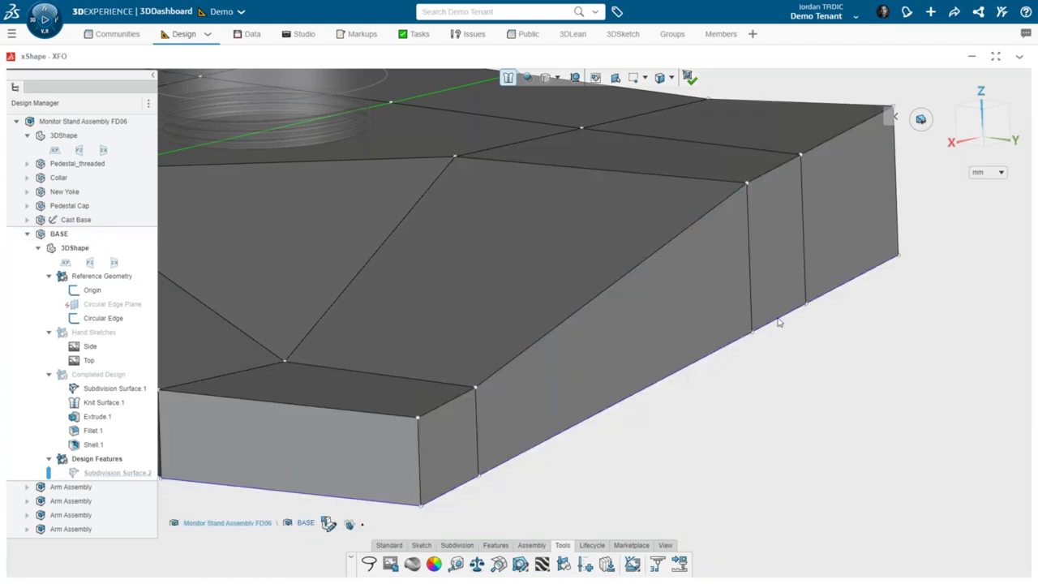
# Step: Select the four aligned side faces again and place the manipulator at the middle of their lower edge
pyautogui.click(458, 442)
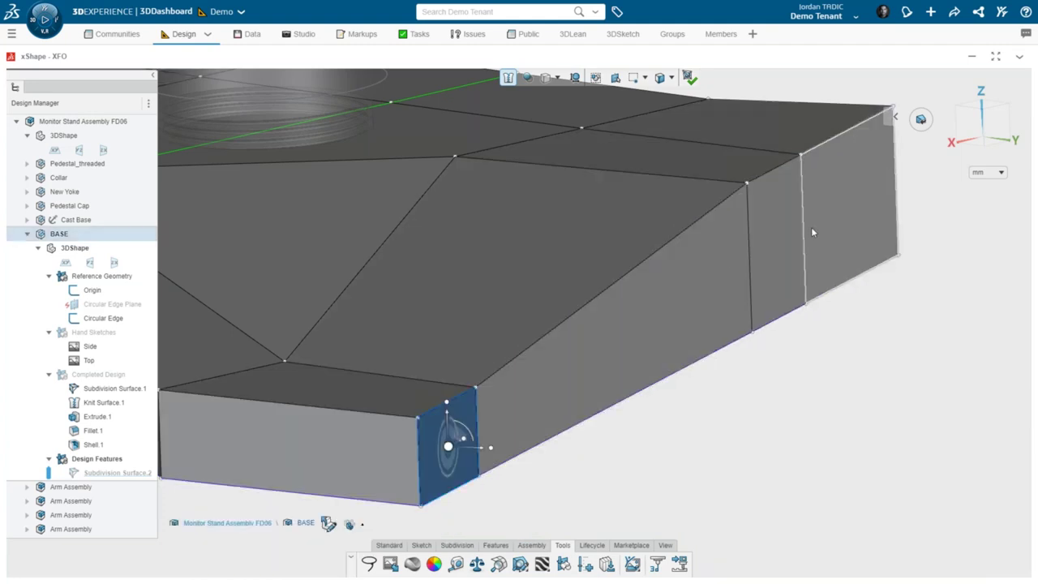
pyautogui.keyDown('ctrl'); pyautogui.click(811, 227); pyautogui.keyUp('ctrl')
pyautogui.moveTo(674, 310); pyautogui.dragTo(709, 357)
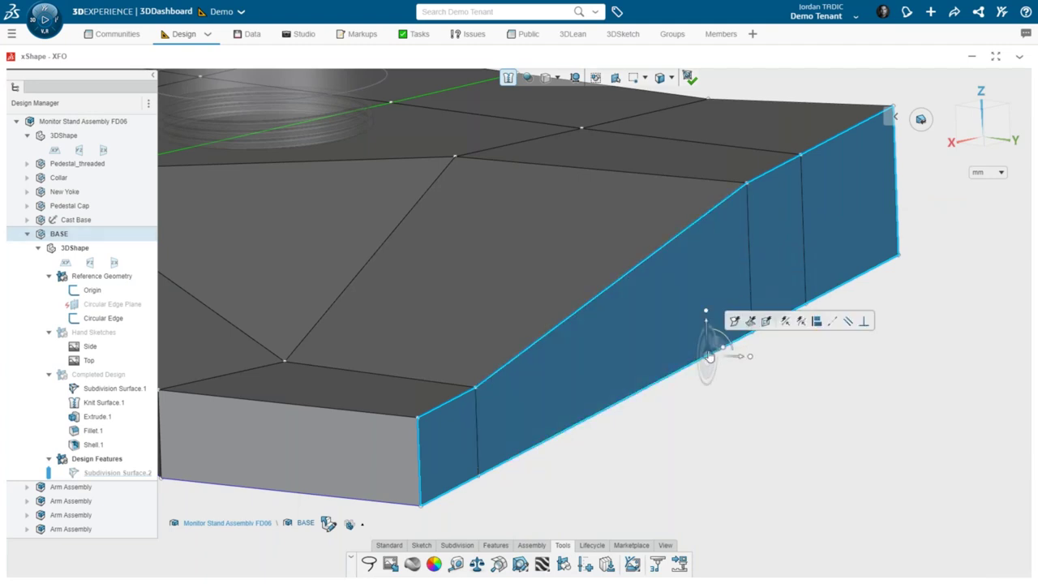
pyautogui.moveTo(731, 351); pyautogui.dragTo(707, 396, button='middle')
pyautogui.scroll(-5, 707, 389)
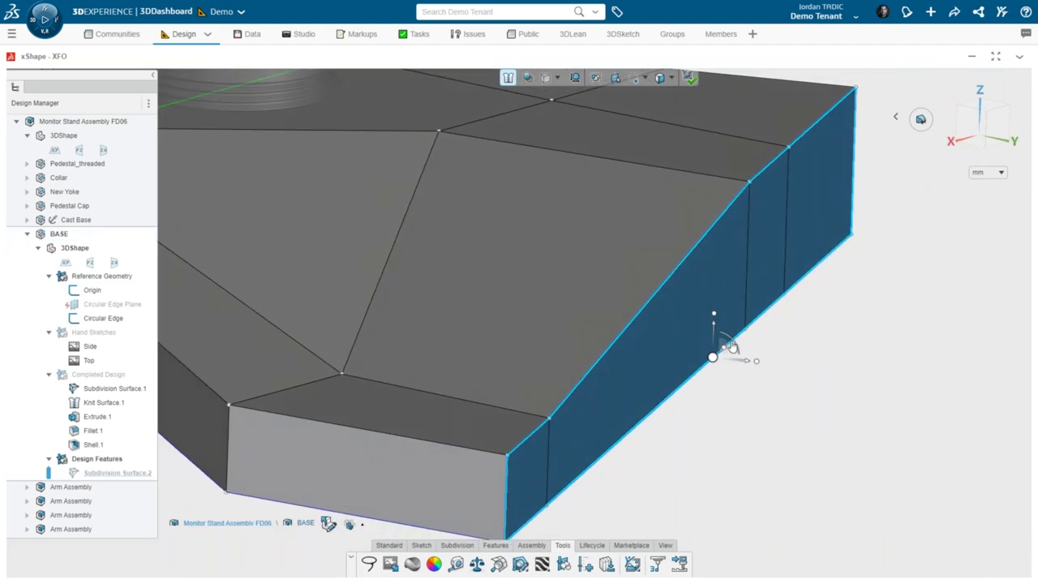
# Step: Try rotating the four side faces by -3 degrees about their lower edge, and undo the rotation
pyautogui.click(734, 347)
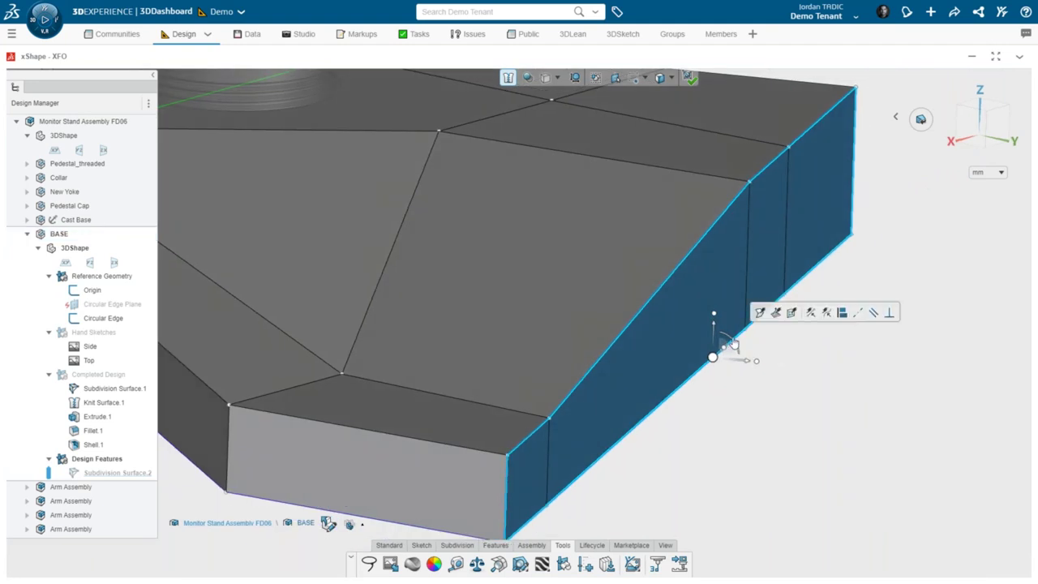
pyautogui.moveTo(735, 346); pyautogui.dragTo(735, 345)
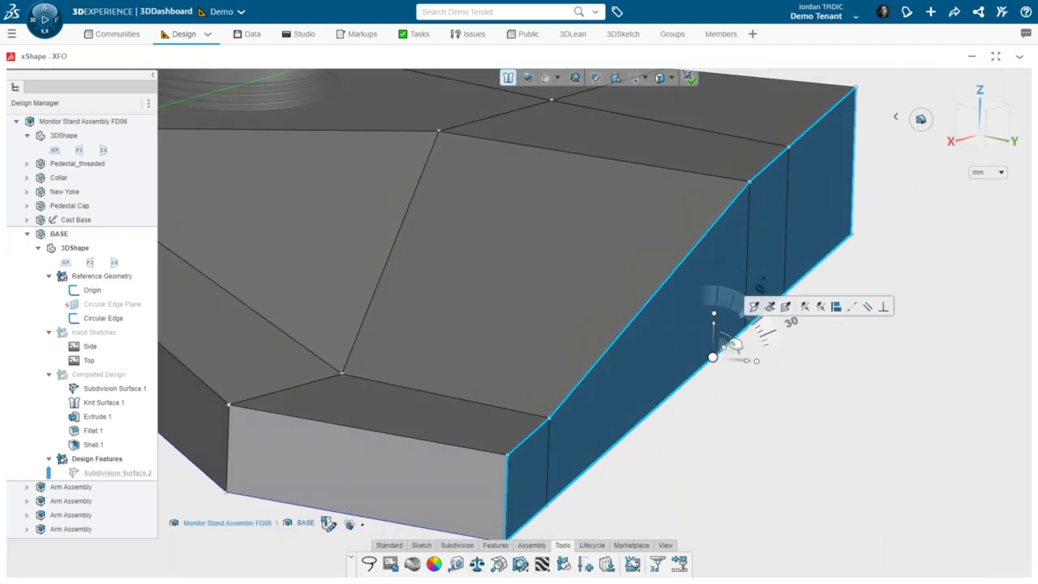
pyautogui.click(756, 287)
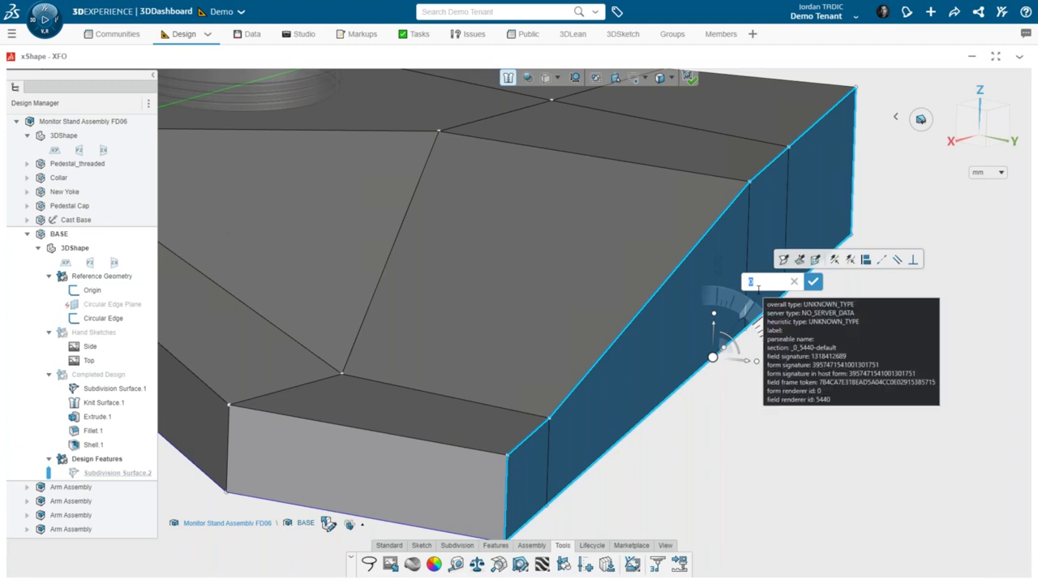
pyautogui.write('-')
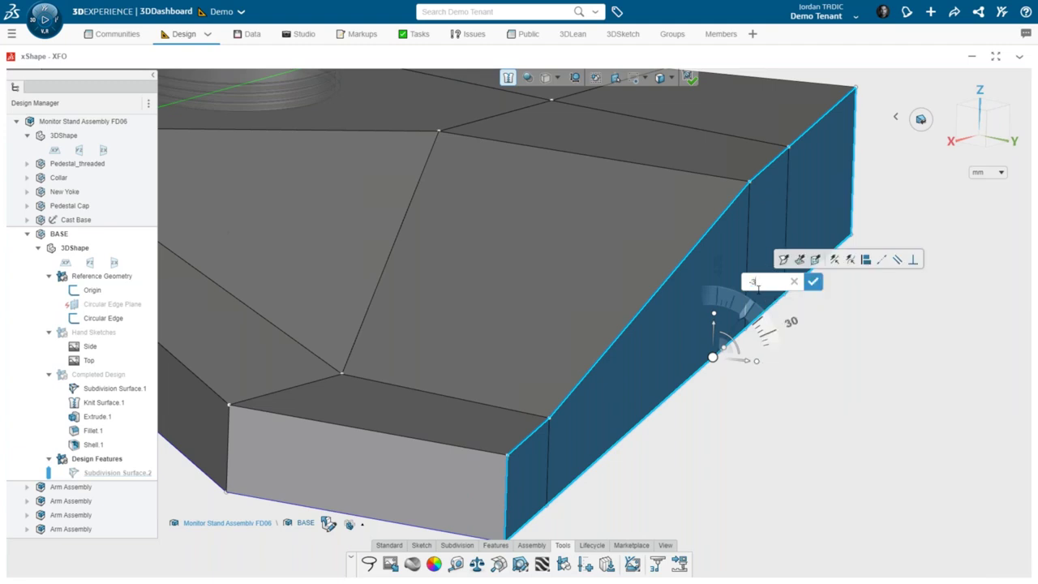
pyautogui.write('30')
pyautogui.press('Return')
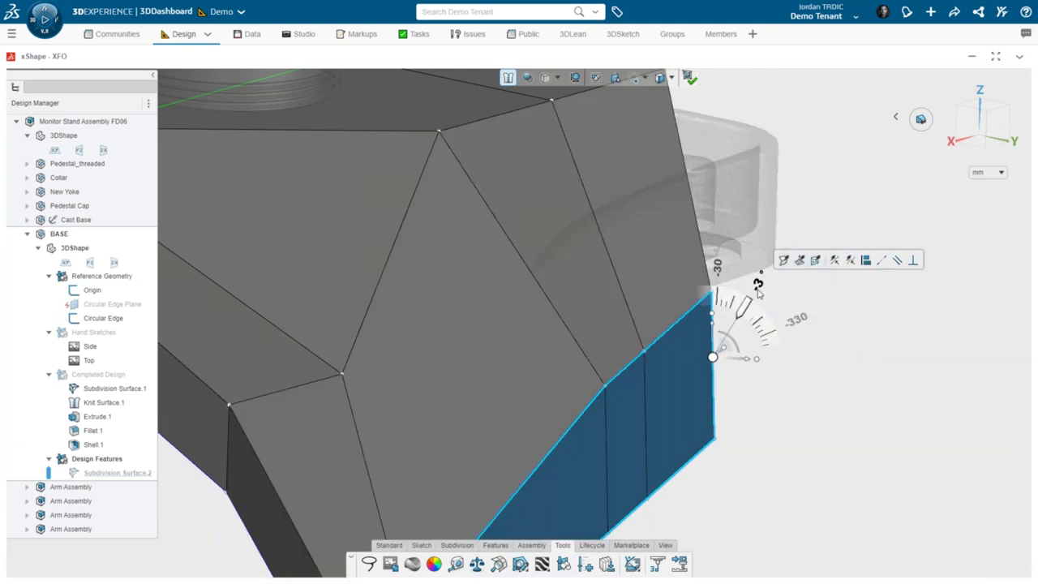
pyautogui.hotkey('ctrl', 'z')
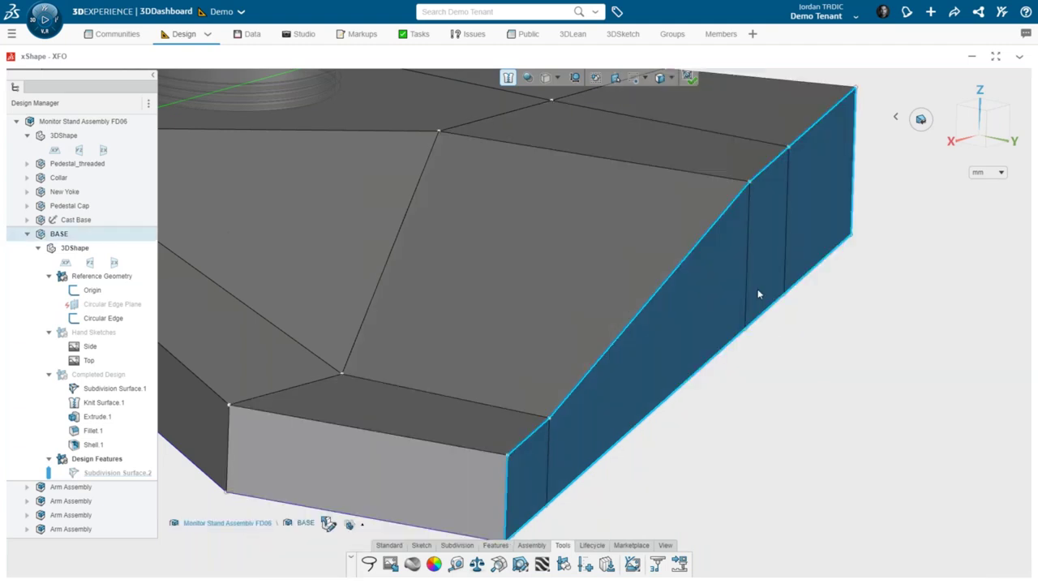
# Step: Select the lower edges of the aligned side faces to check the manipulator's placement, and clear the selection
pyautogui.click(537, 516)
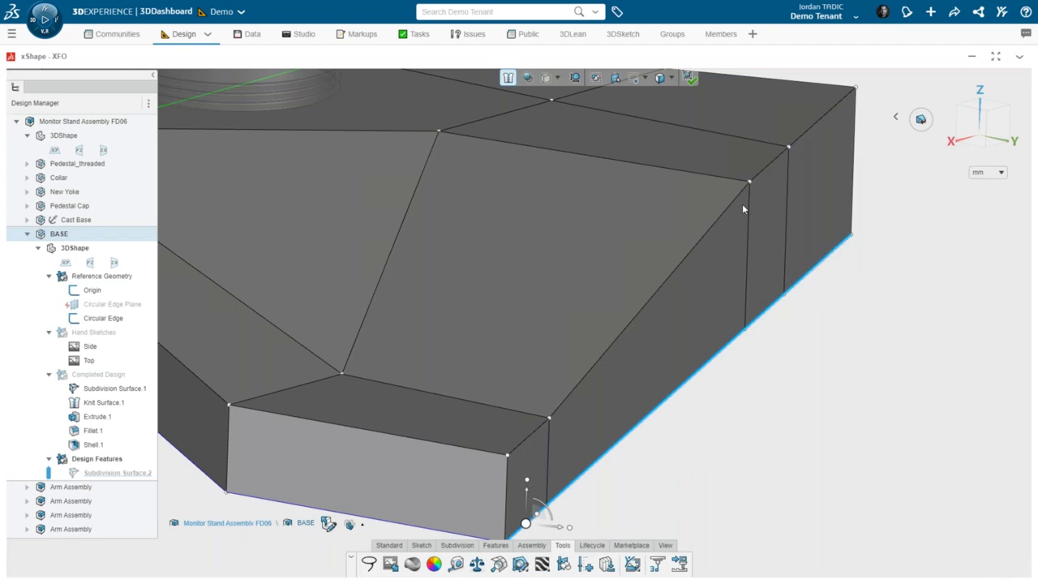
pyautogui.scroll(-2, 780, 366)
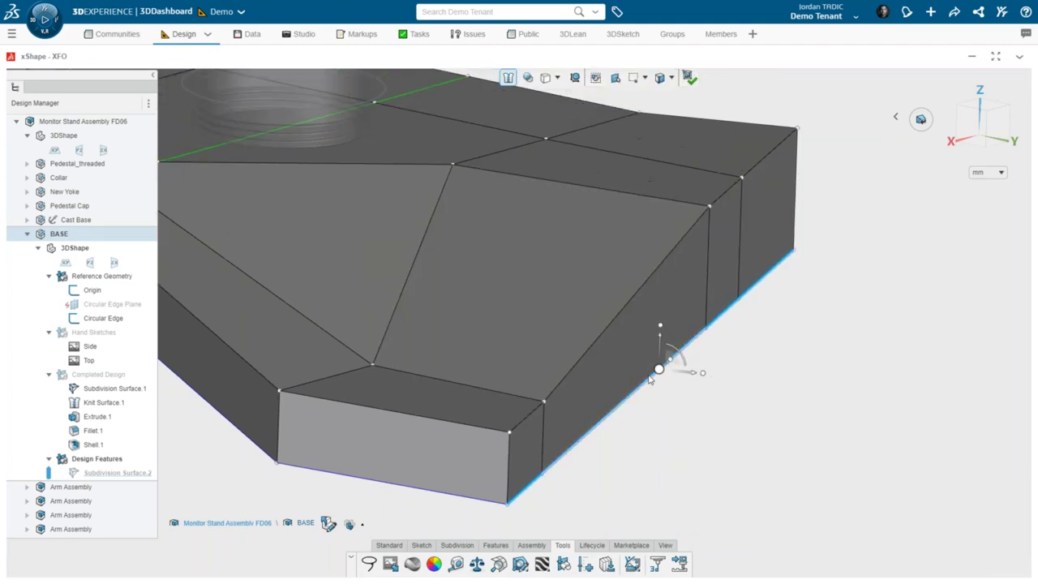
pyautogui.click(794, 446)
# Step: Switch the base's display from the cage to the smooth surface to inspect the draft along its sides
pyautogui.scroll(-8, 610, 398)
pyautogui.moveTo(394, 262); pyautogui.dragTo(555, 286, button='middle')
pyautogui.scroll(2, 365, 255)
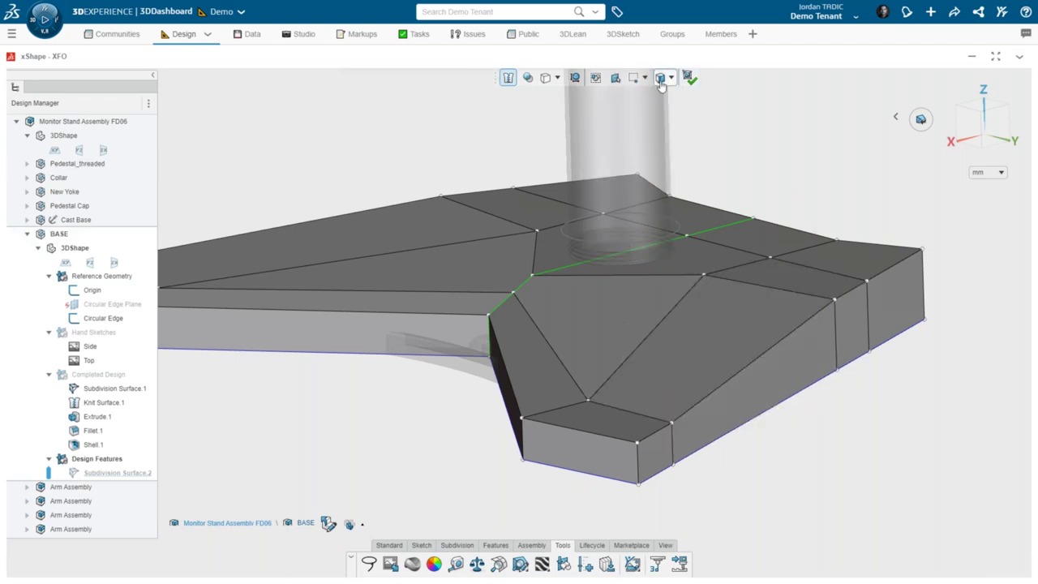
pyautogui.click(556, 78)
pyautogui.click(568, 94)
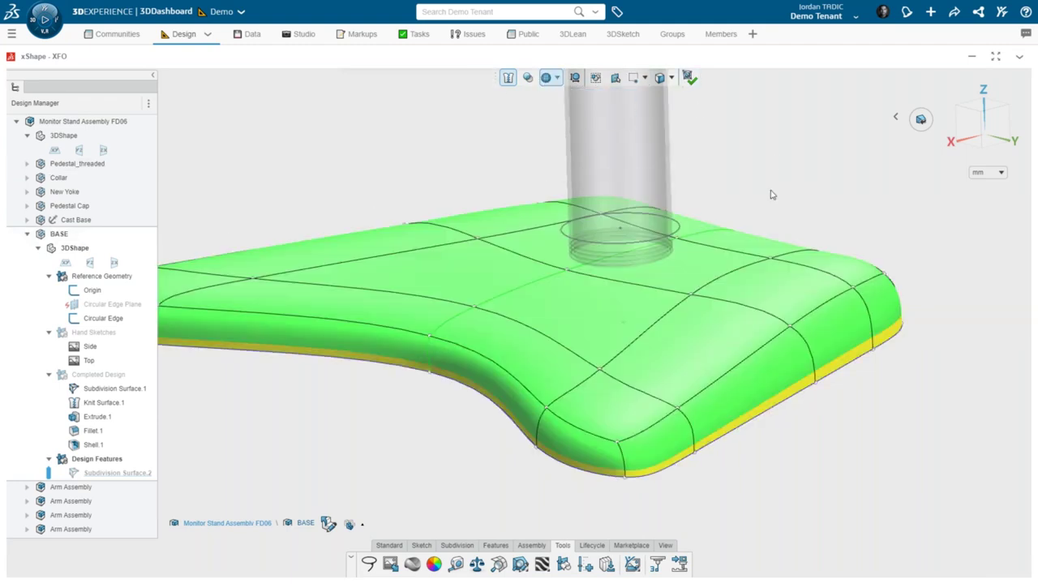
pyautogui.scroll(-3, 544, 362)
pyautogui.moveTo(545, 362); pyautogui.dragTo(528, 352, button='middle')
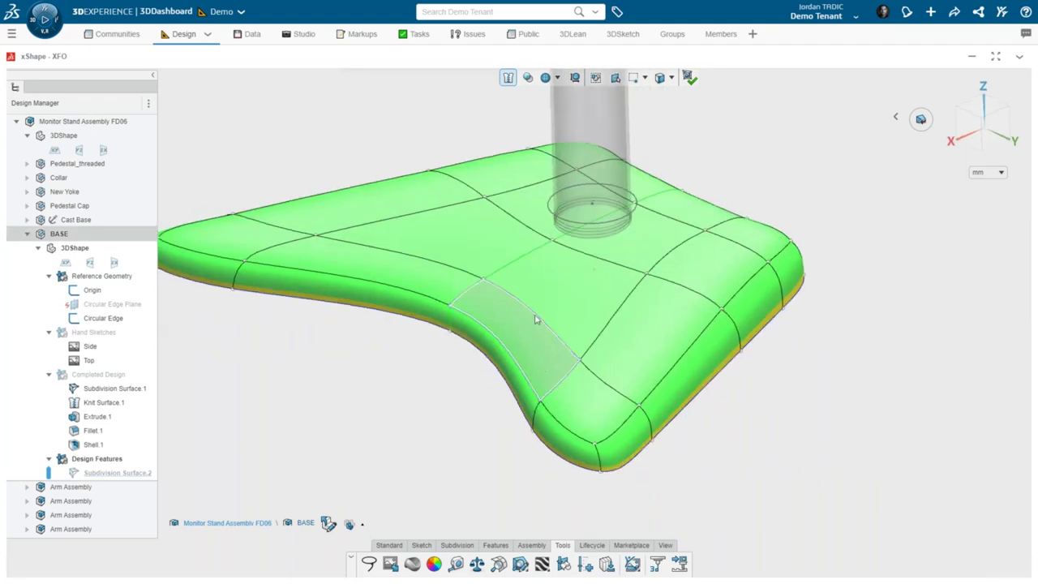
pyautogui.moveTo(506, 226); pyautogui.dragTo(509, 206, button='middle')
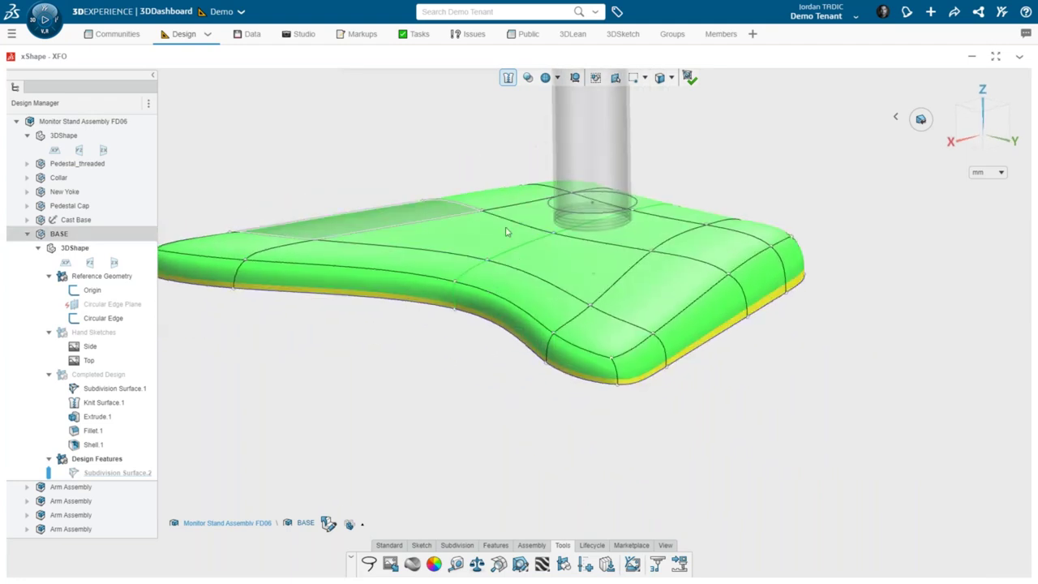
# Step: Select the upper rim edges along the base's straight end, its curved front side and its long back side
pyautogui.click(760, 260)
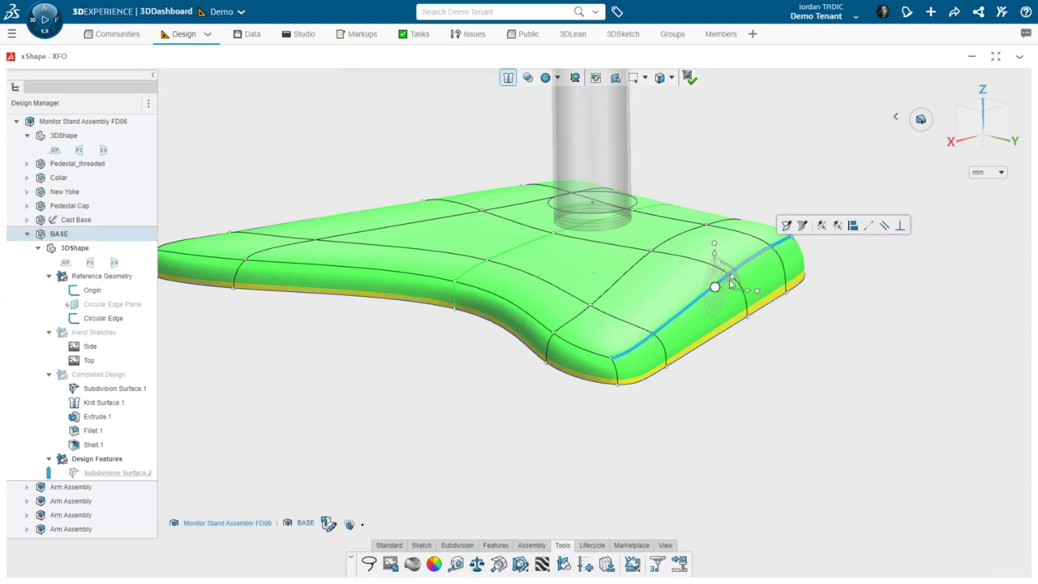
pyautogui.keyDown('ctrl'); pyautogui.doubleClick(505, 299); pyautogui.keyUp('ctrl')
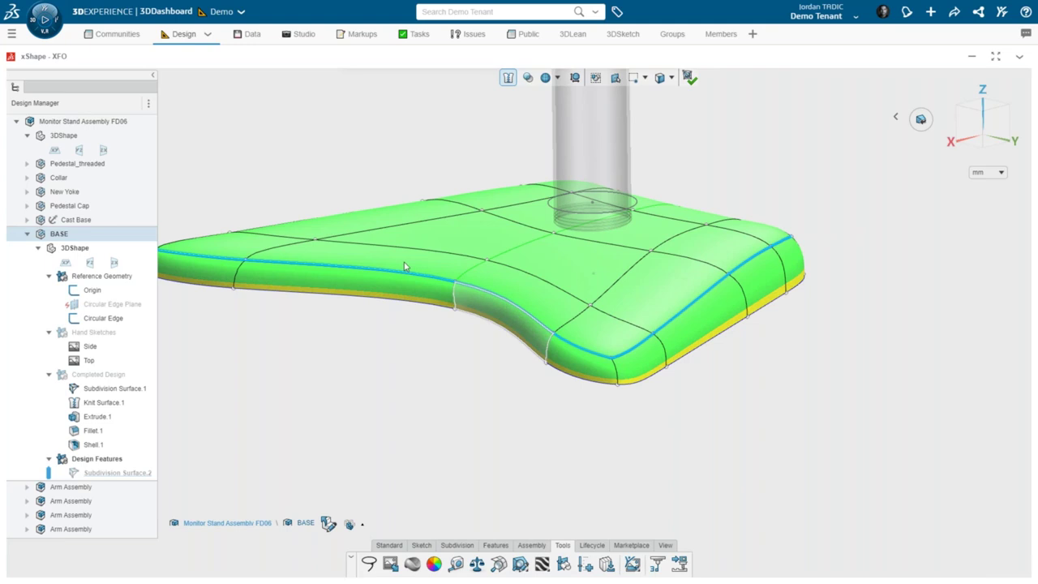
pyautogui.keyDown('ctrl'); pyautogui.click(208, 241); pyautogui.keyUp('ctrl')
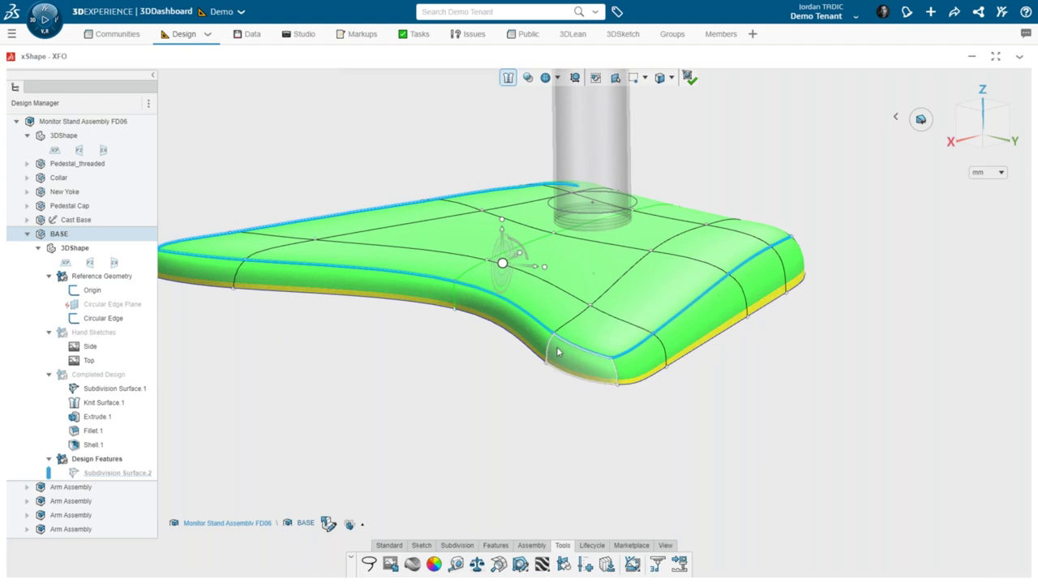
pyautogui.moveTo(600, 287); pyautogui.dragTo(655, 294, button='middle')
pyautogui.moveTo(516, 283); pyautogui.dragTo(471, 273, button='middle')
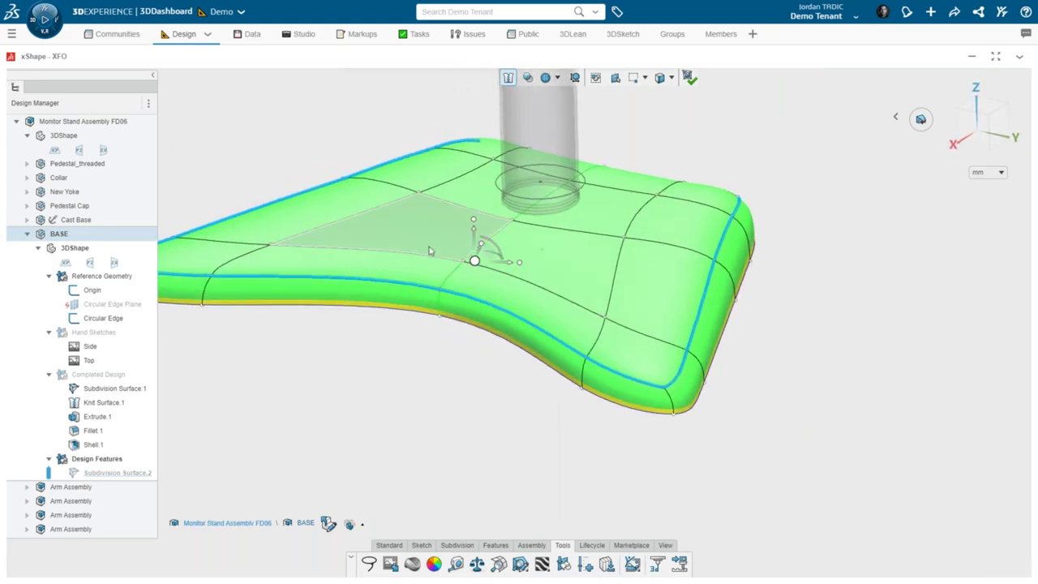
# Step: Turn off the manipulator's Lock Orientation for the selected rim edges
pyautogui.rightClick(476, 264)
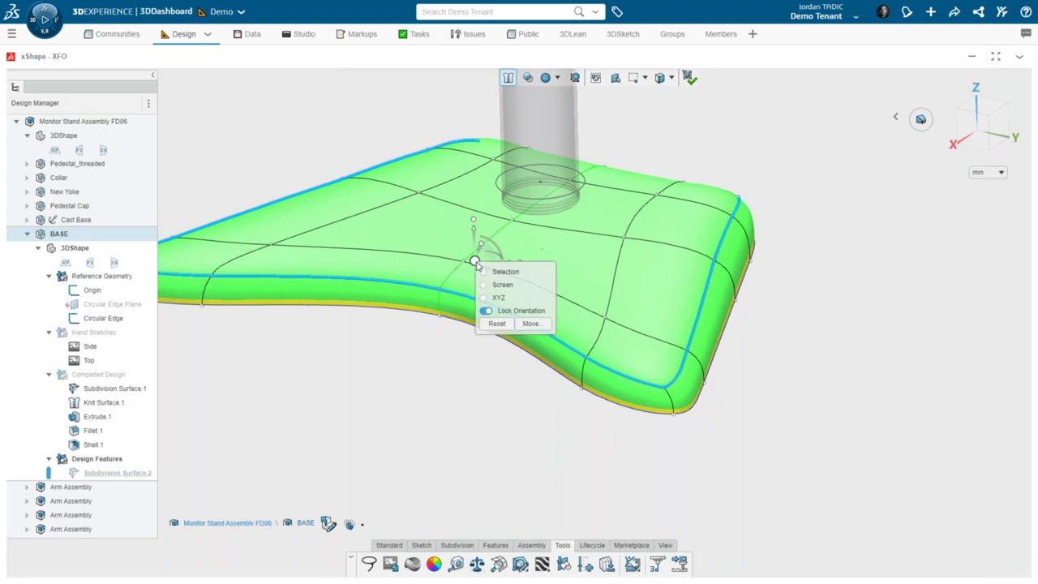
pyautogui.click(487, 312)
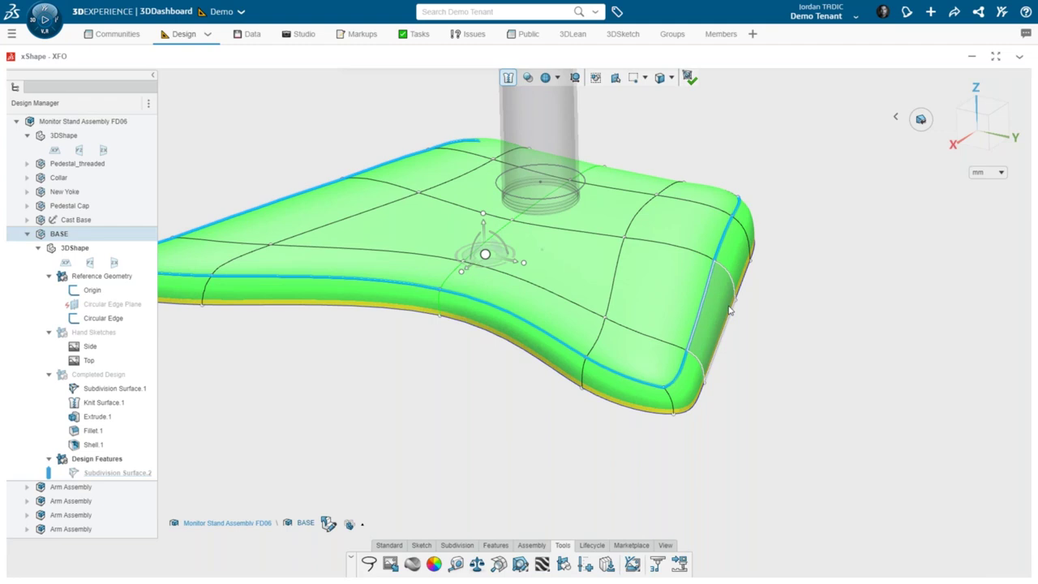
pyautogui.scroll(2, 504, 221)
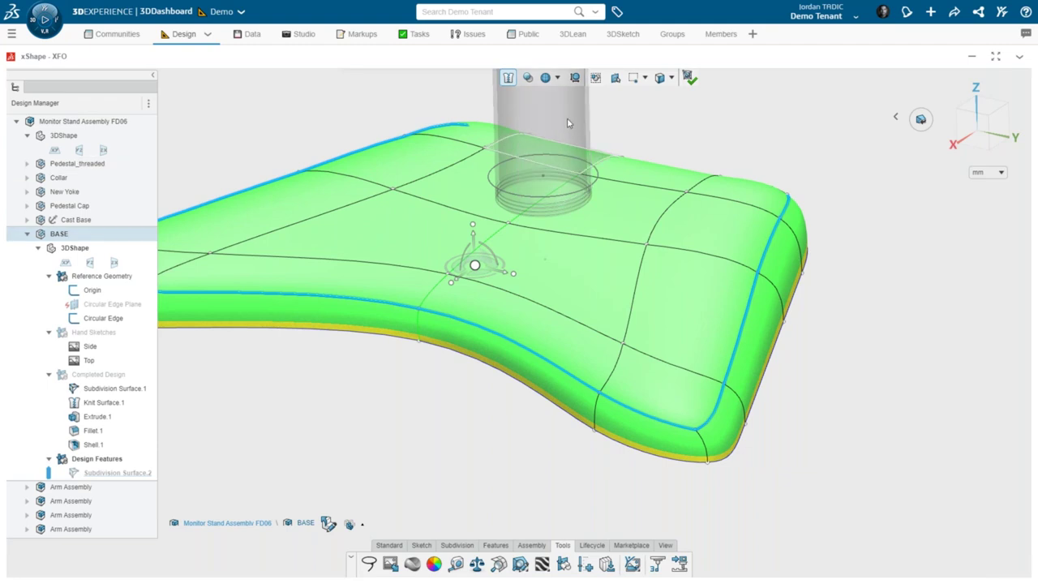
pyautogui.moveTo(554, 158); pyautogui.dragTo(527, 179, button='middle')
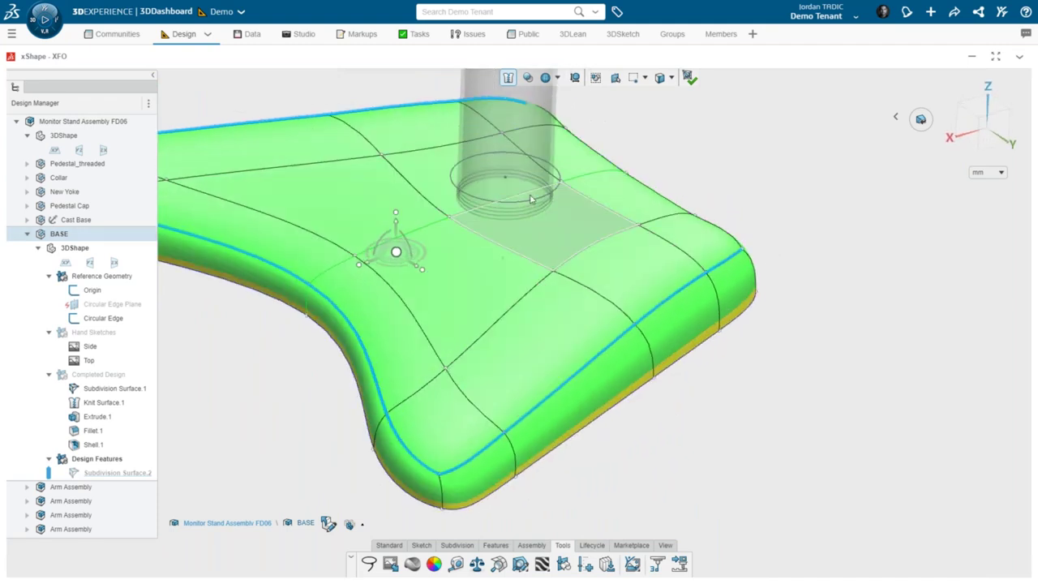
# Step: Place the manipulator at the pedestal's center and align its orientation with the global axes
pyautogui.moveTo(496, 167); pyautogui.dragTo(437, 254, button='middle')
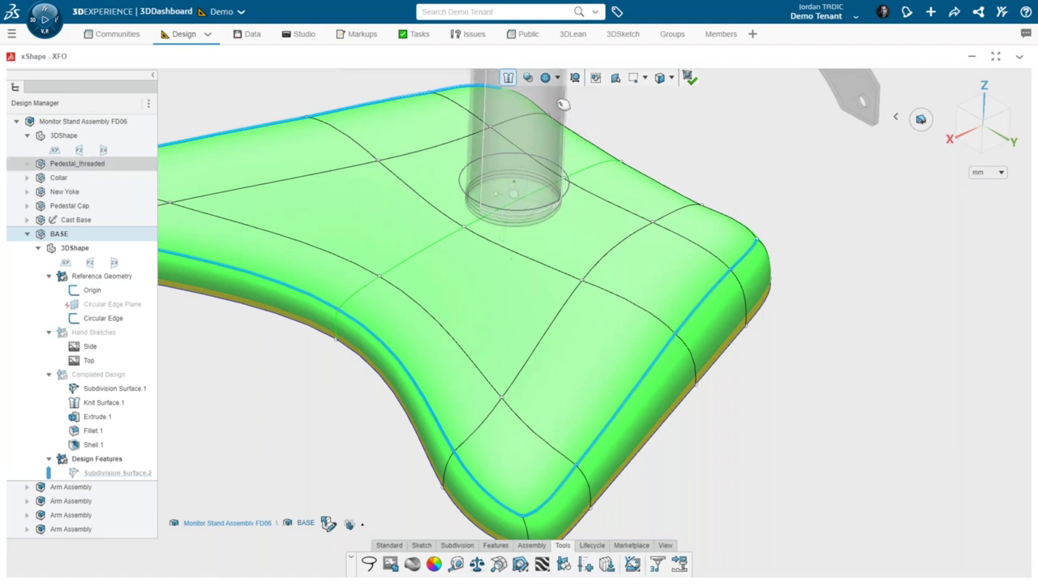
pyautogui.click(558, 104)
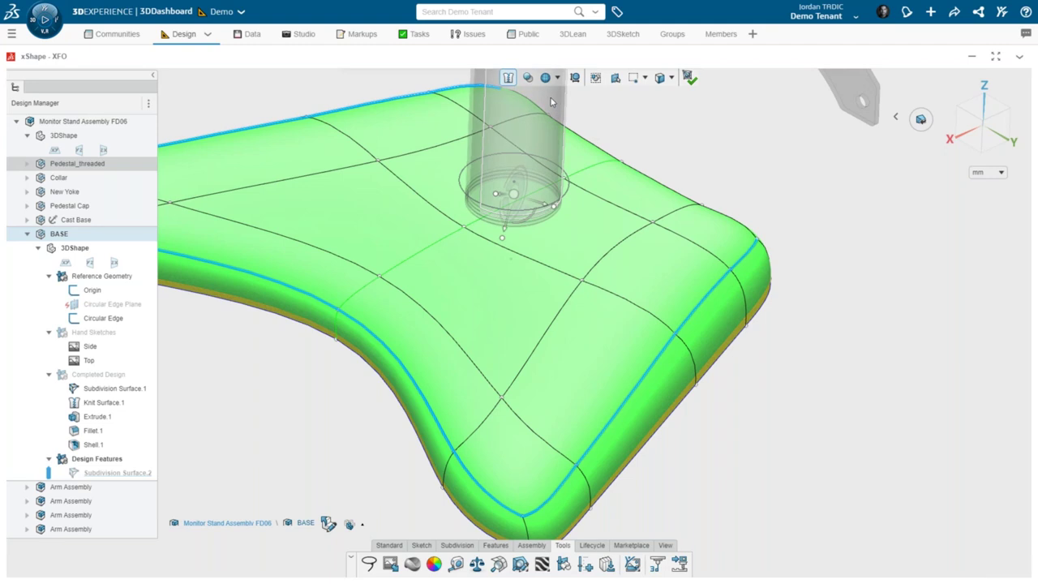
pyautogui.rightClick(514, 200)
pyautogui.click(523, 232)
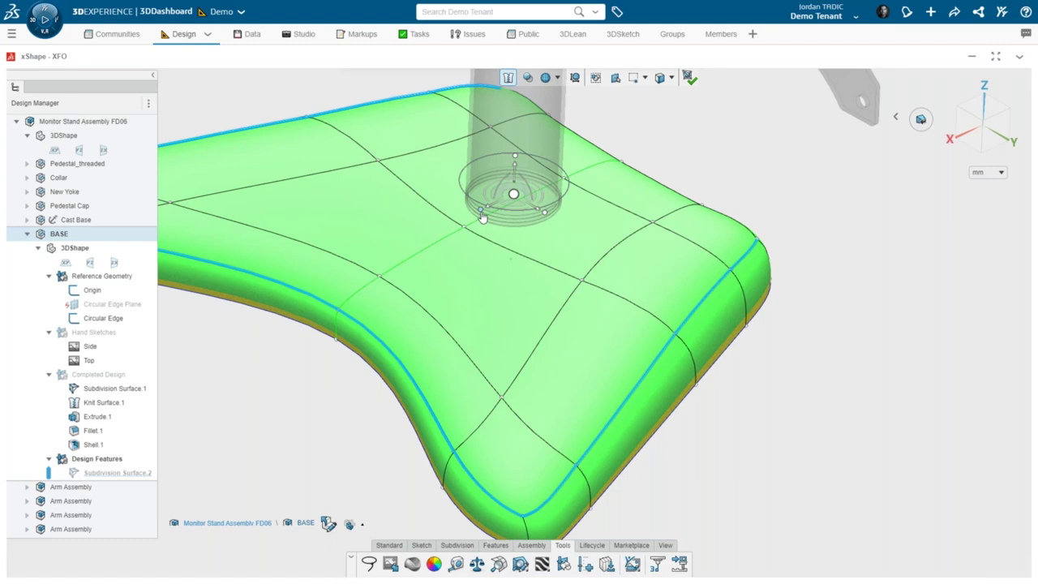
# Step: Scale the selected rim edges slightly inward about the pedestal's center to increase the draft along the base's sides
pyautogui.click(547, 223)
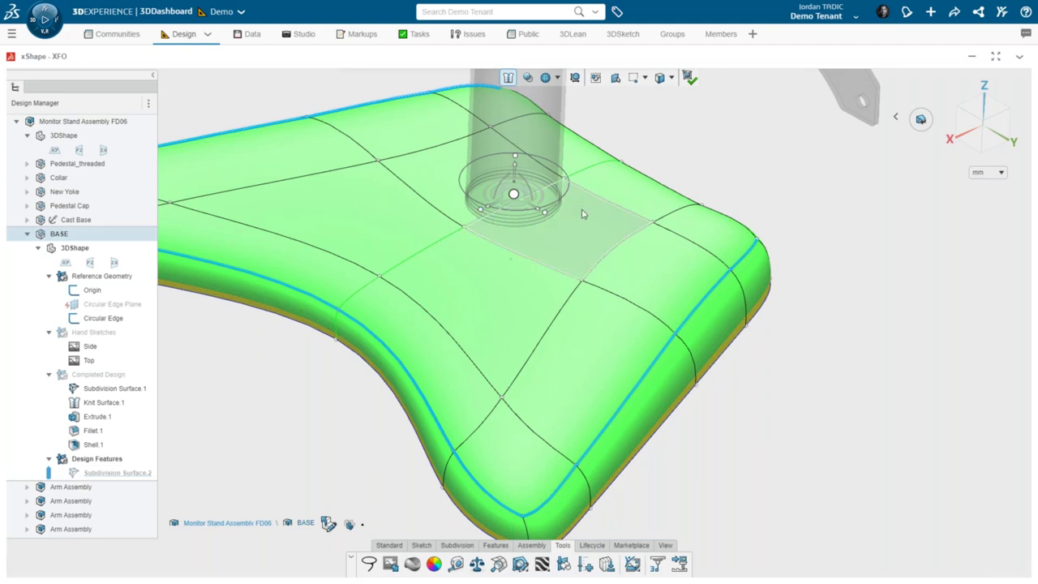
pyautogui.moveTo(551, 216)
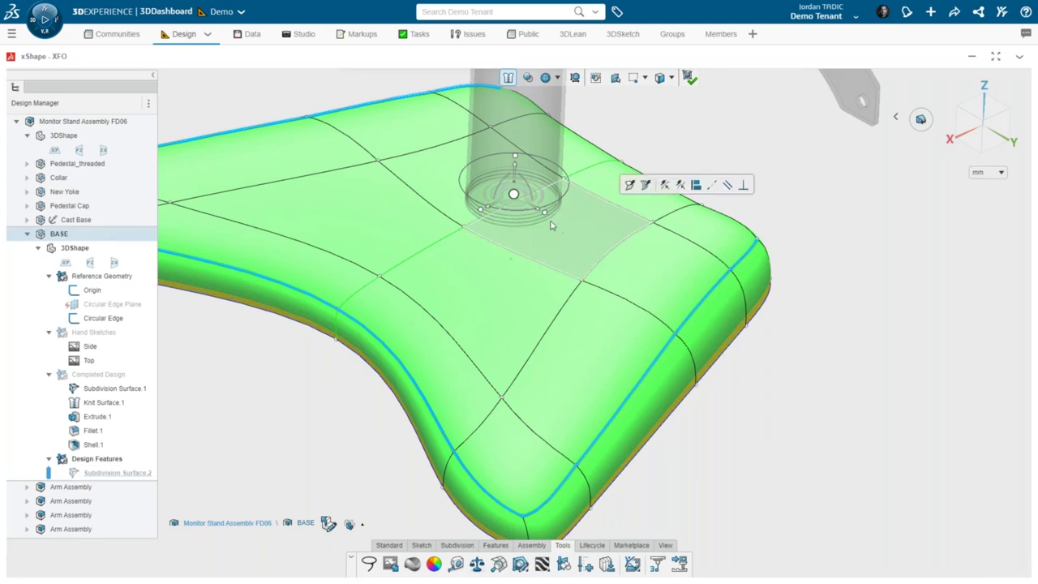
pyautogui.moveTo(552, 220); pyautogui.dragTo(552, 219)
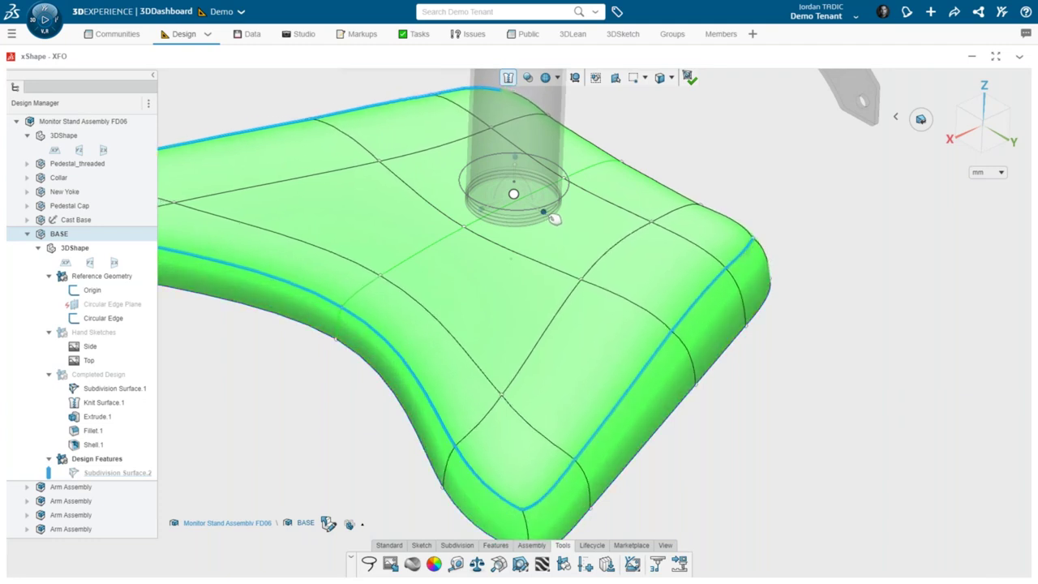
pyautogui.click(806, 365)
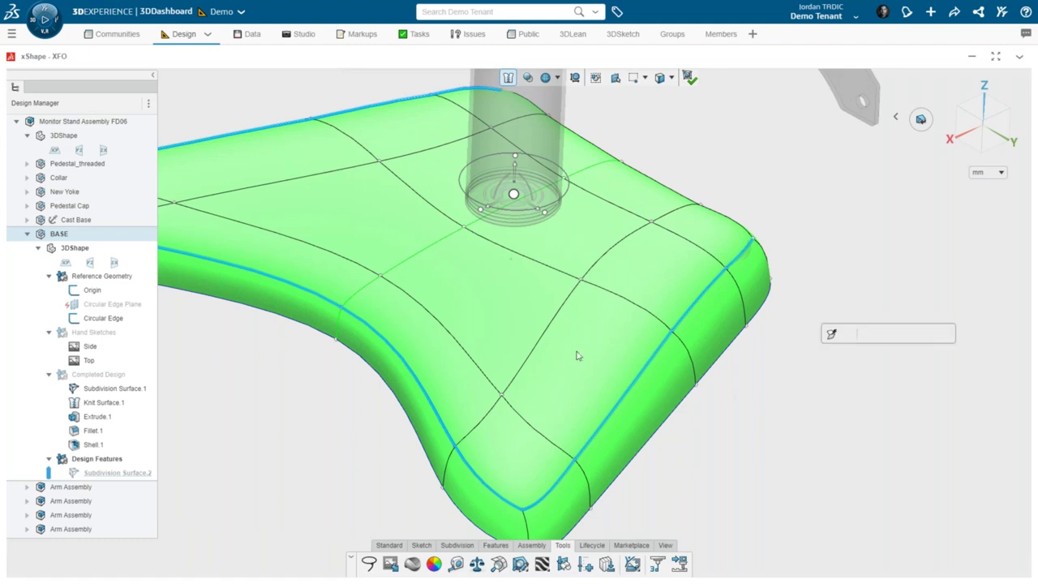
# Step: Inset the two adjacent top faces of the base beneath the pedestal as one region
pyautogui.scroll(-2, 381, 338)
pyautogui.moveTo(382, 339)
pyautogui.mouseDown(button='middle')
pyautogui.moveTo(364, 301)
pyautogui.moveTo(597, 285)
pyautogui.moveTo(389, 319)
pyautogui.moveTo(392, 329)
pyautogui.mouseUp(button='middle')
pyautogui.scroll(3, 382, 203)
pyautogui.moveTo(547, 301); pyautogui.dragTo(549, 278, button='middle')
pyautogui.scroll(2, 447, 199)
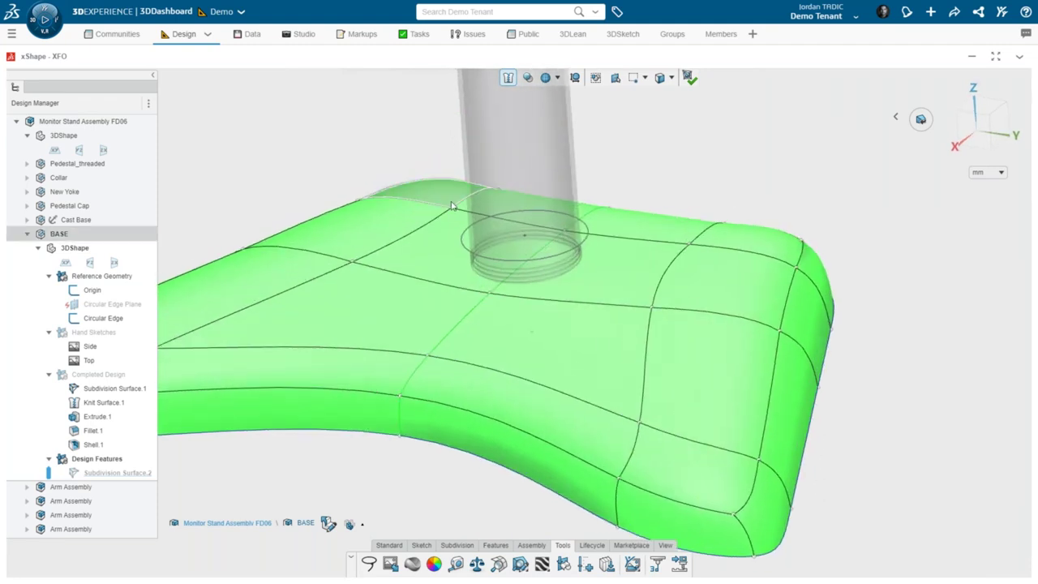
pyautogui.moveTo(576, 270); pyautogui.dragTo(602, 199, button='middle')
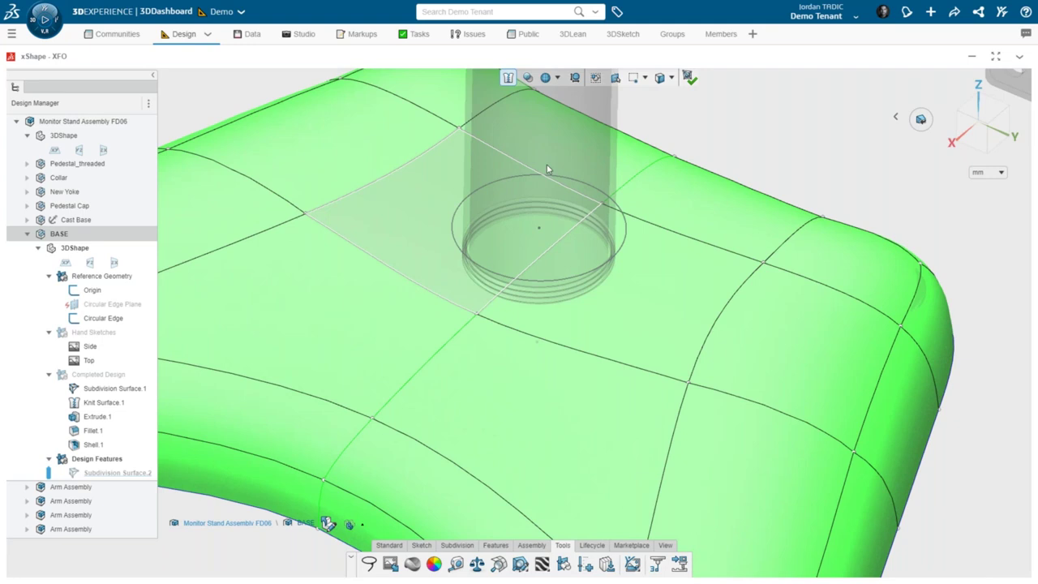
pyautogui.click(420, 245)
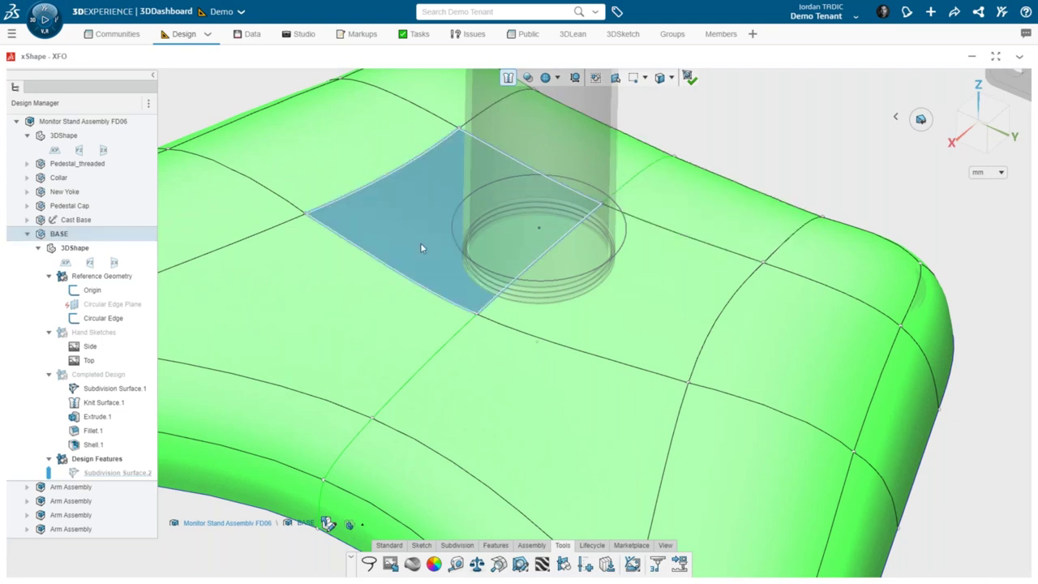
pyautogui.keyDown('ctrl'); pyautogui.click(594, 317); pyautogui.keyUp('ctrl')
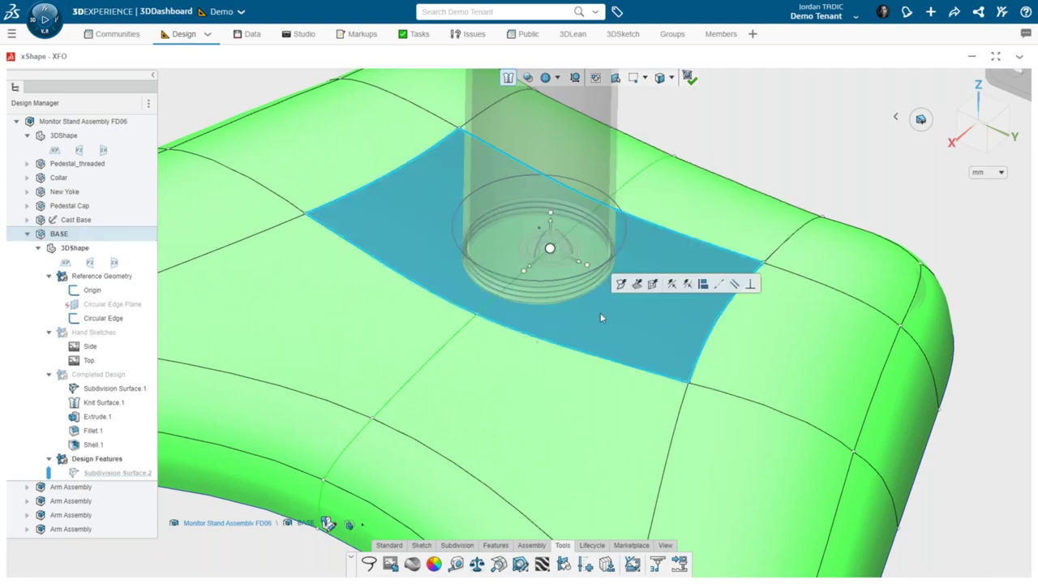
pyautogui.click(653, 285)
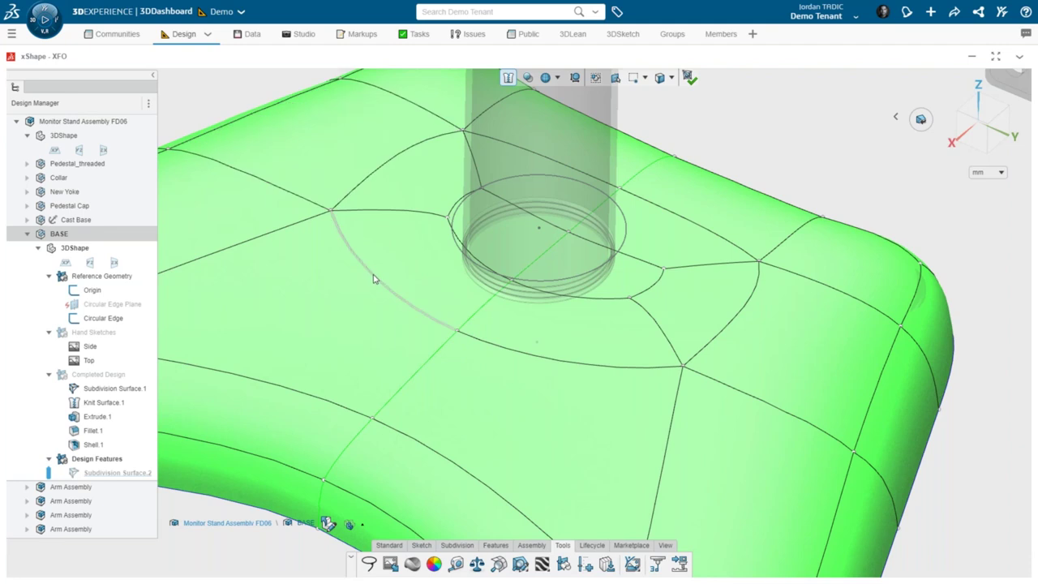
# Step: Turn off the symmetry of the base's subdivision surface
pyautogui.moveTo(499, 243); pyautogui.dragTo(492, 201, button='middle')
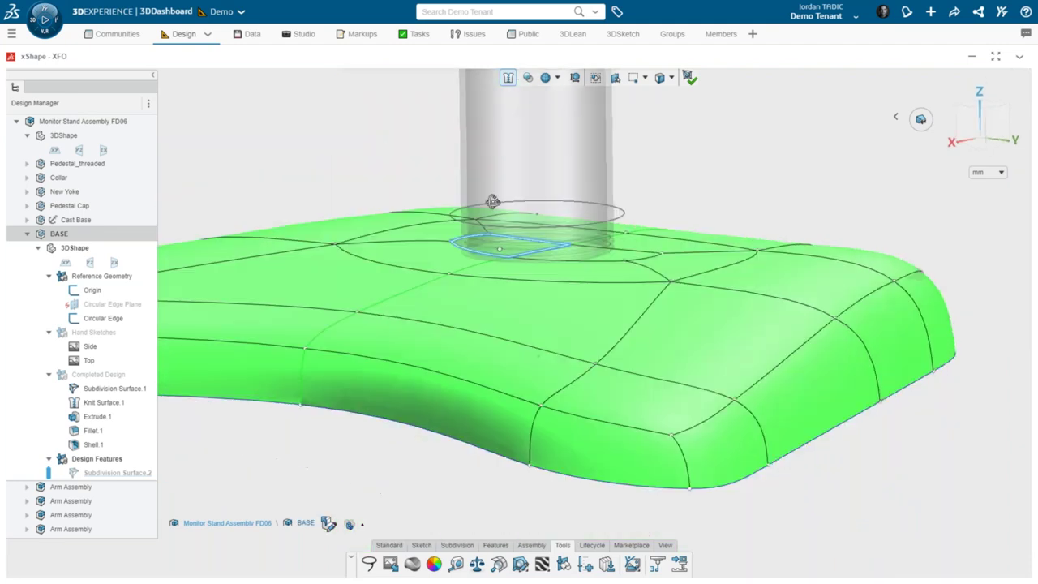
pyautogui.scroll(3, 545, 209)
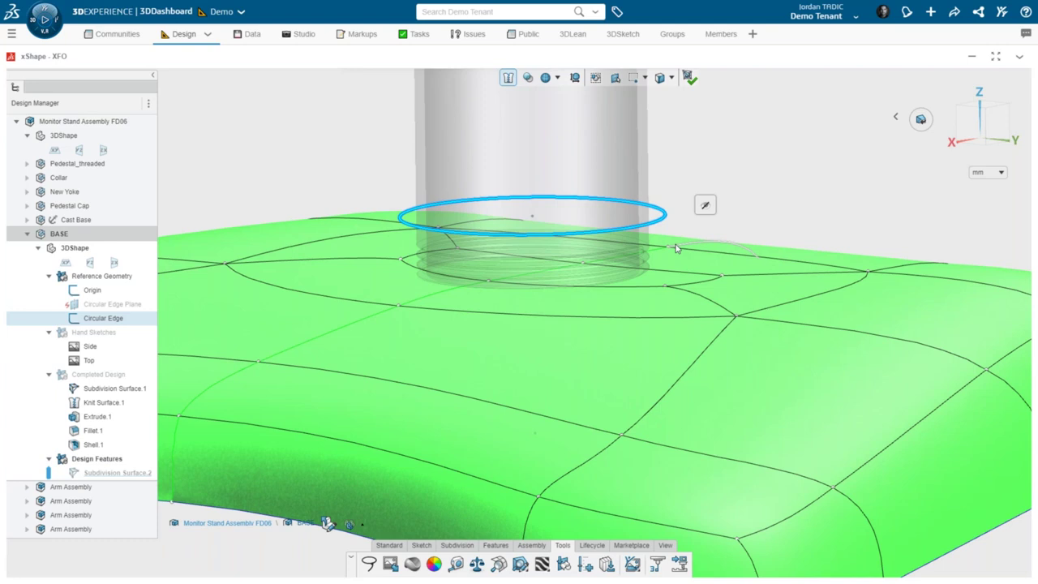
pyautogui.moveTo(657, 236); pyautogui.dragTo(694, 354, button='middle')
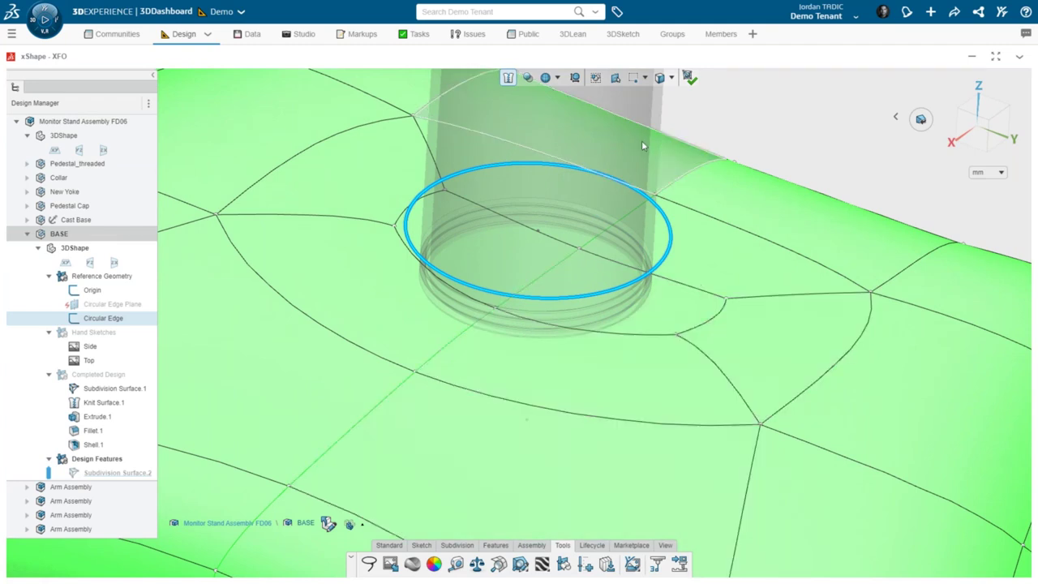
pyautogui.click(456, 544)
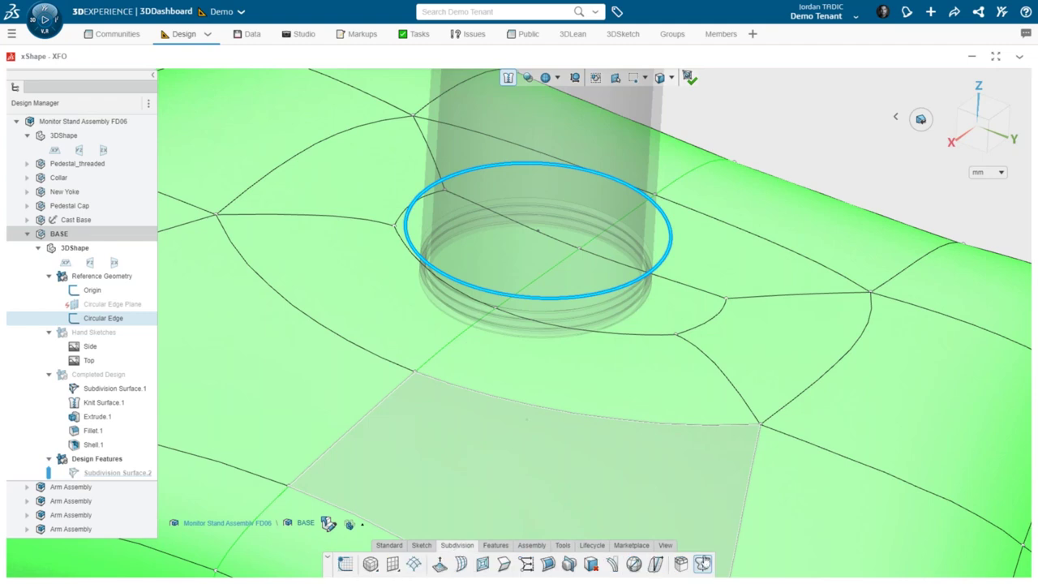
pyautogui.click(702, 566)
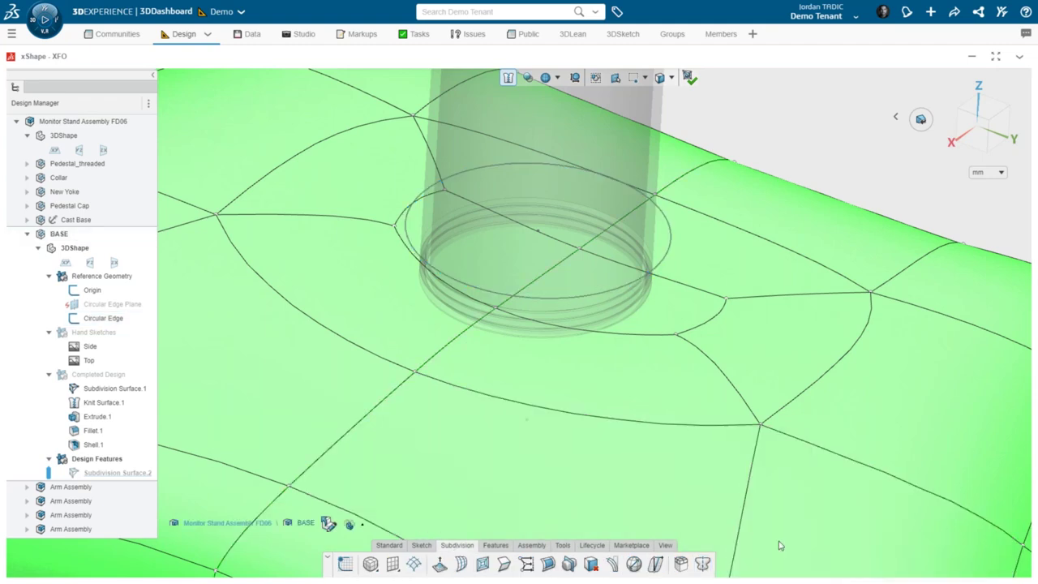
# Step: Turn on selection through subdivision geometry and align the inset loop's edges to the Circular Edge curve around the pedestal
pyautogui.click(411, 258)
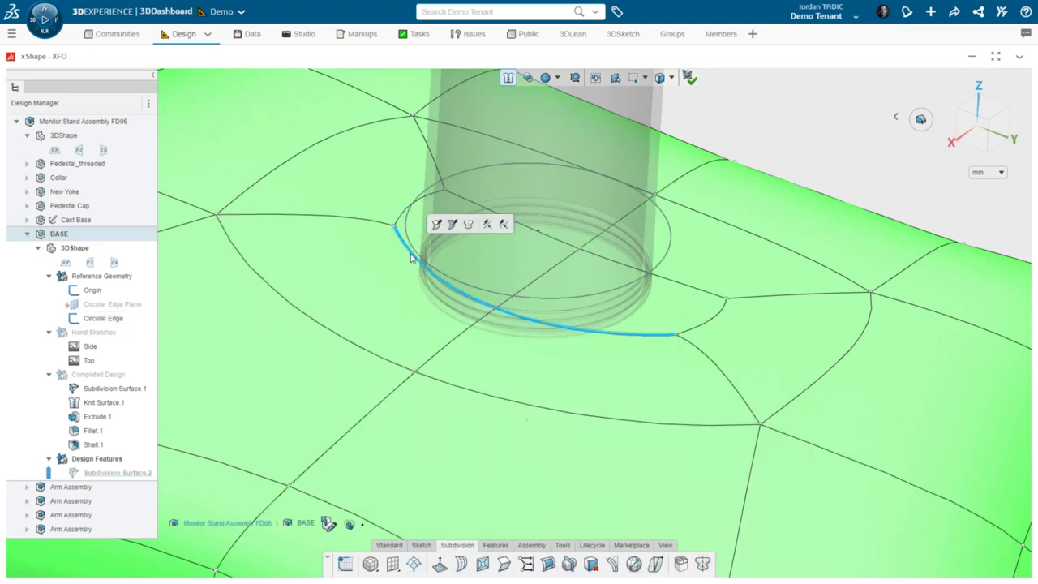
pyautogui.keyDown('ctrl'); pyautogui.click(402, 217); pyautogui.keyUp('ctrl')
pyautogui.keyDown('ctrl'); pyautogui.click(484, 206); pyautogui.keyUp('ctrl')
pyautogui.keyDown('ctrl'); pyautogui.click(621, 266); pyautogui.keyUp('ctrl')
pyautogui.click(710, 322)
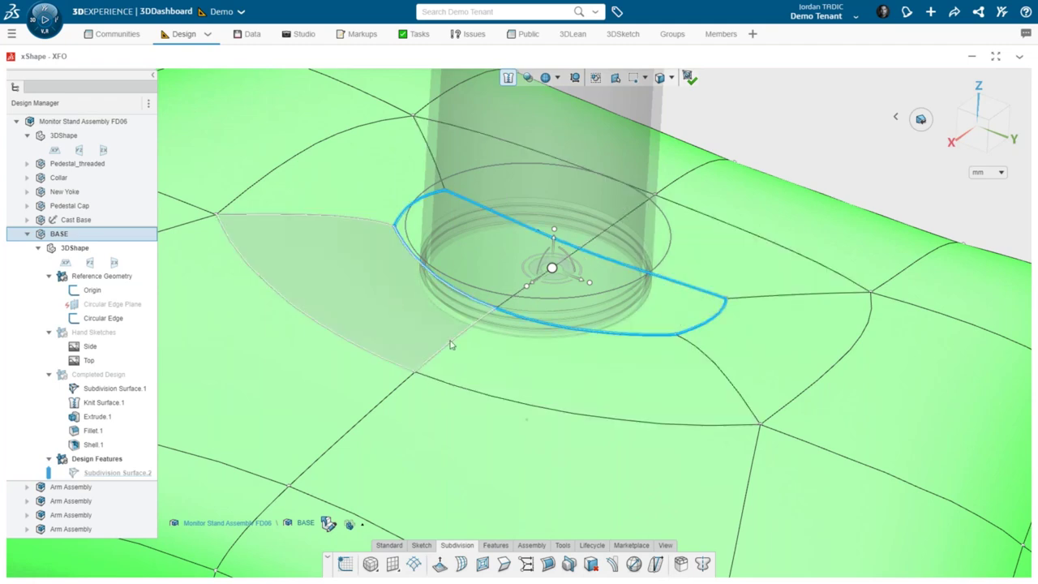
pyautogui.click(617, 83)
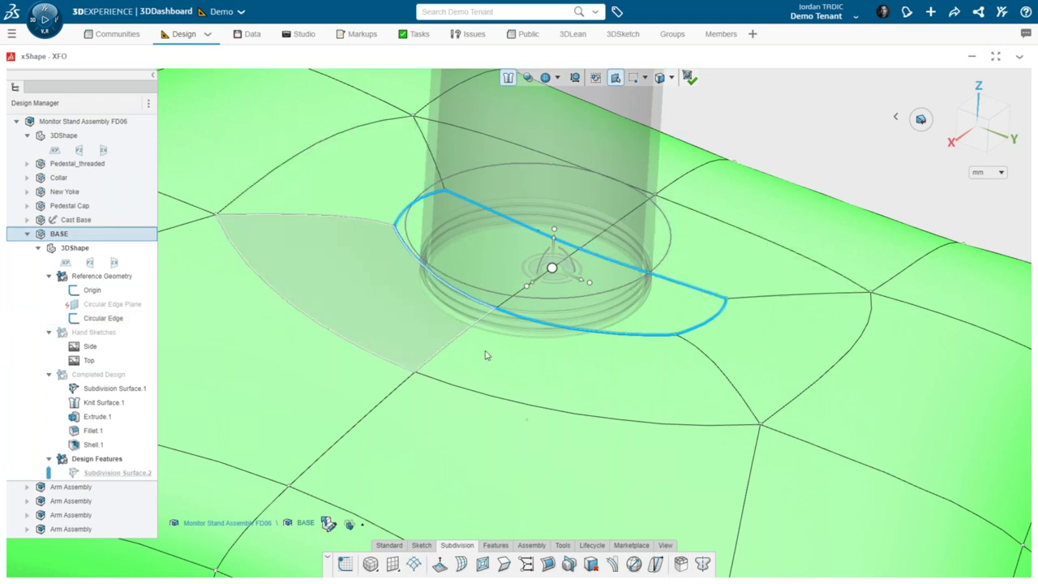
pyautogui.click(669, 253)
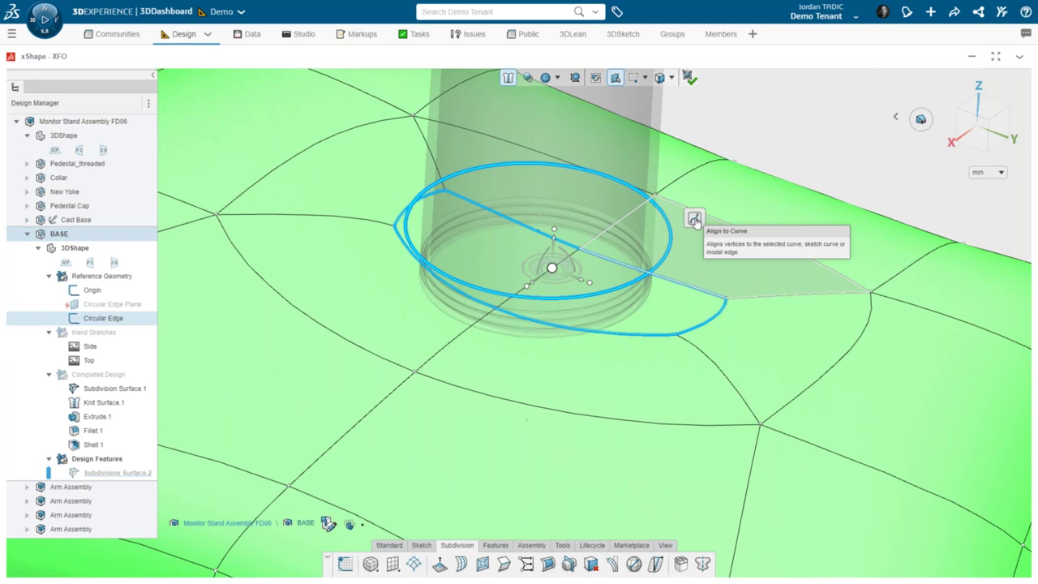
pyautogui.click(695, 221)
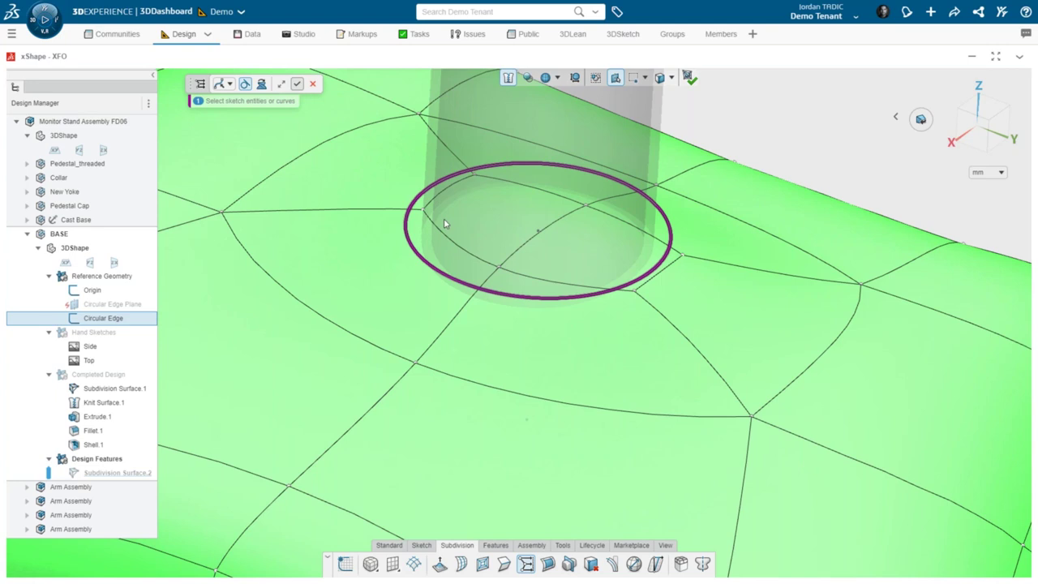
# Step: Crease all edges of the inset loop beneath the pedestal
pyautogui.click(448, 241)
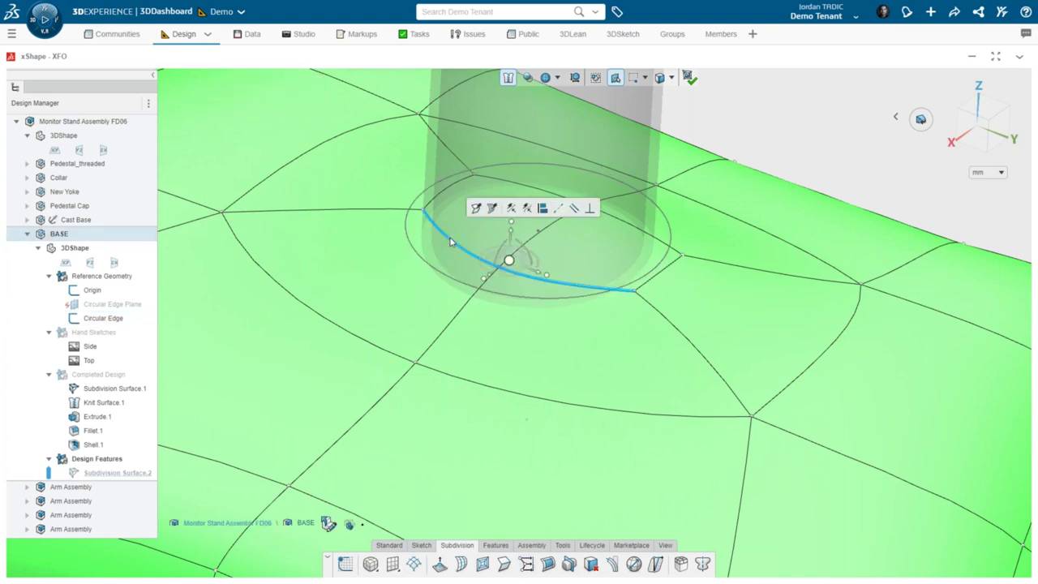
pyautogui.keyDown('ctrl'); pyautogui.click(455, 193); pyautogui.keyUp('ctrl')
pyautogui.keyDown('ctrl'); pyautogui.click(527, 189); pyautogui.keyUp('ctrl')
pyautogui.keyDown('ctrl'); pyautogui.click(673, 270); pyautogui.keyUp('ctrl')
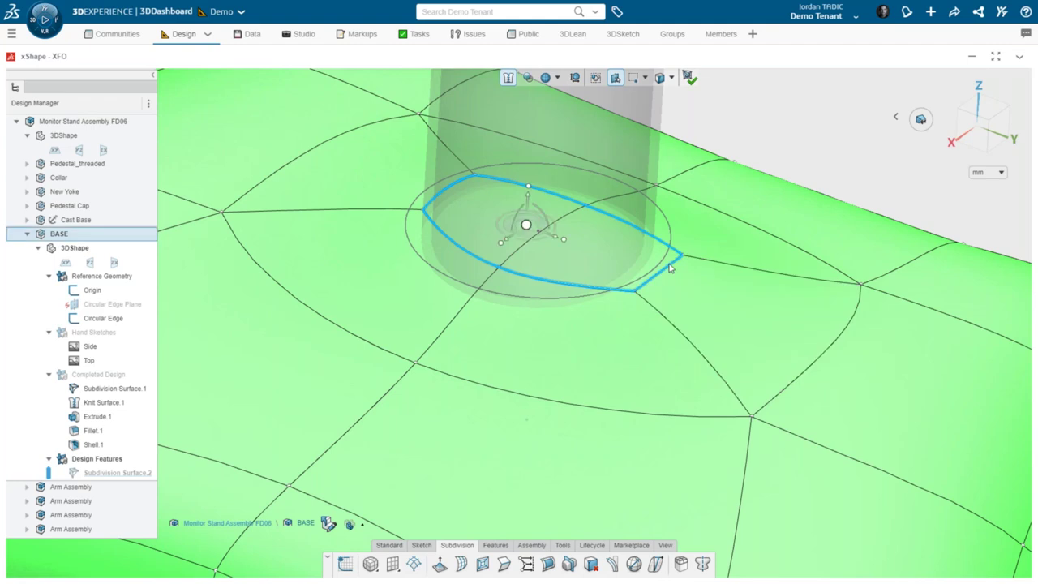
pyautogui.click(695, 235)
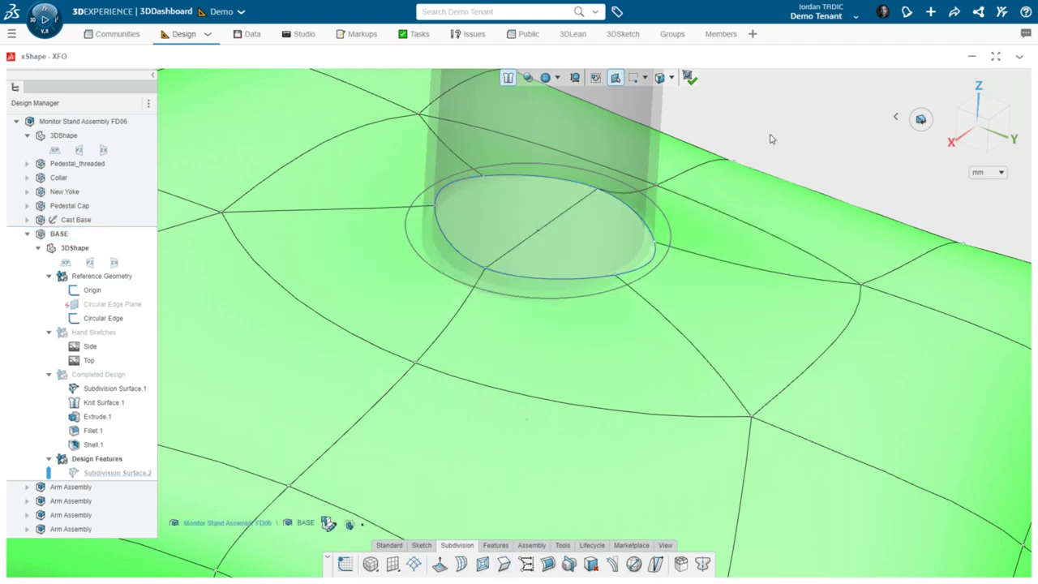
# Step: Examine the creased loop against the circular edge, showing the cage only and switching back to the surface only
pyautogui.moveTo(603, 218)
pyautogui.mouseDown(button='middle')
pyautogui.moveTo(599, 278)
pyautogui.moveTo(594, 228)
pyautogui.mouseUp(button='middle')
pyautogui.scroll(3, 594, 229)
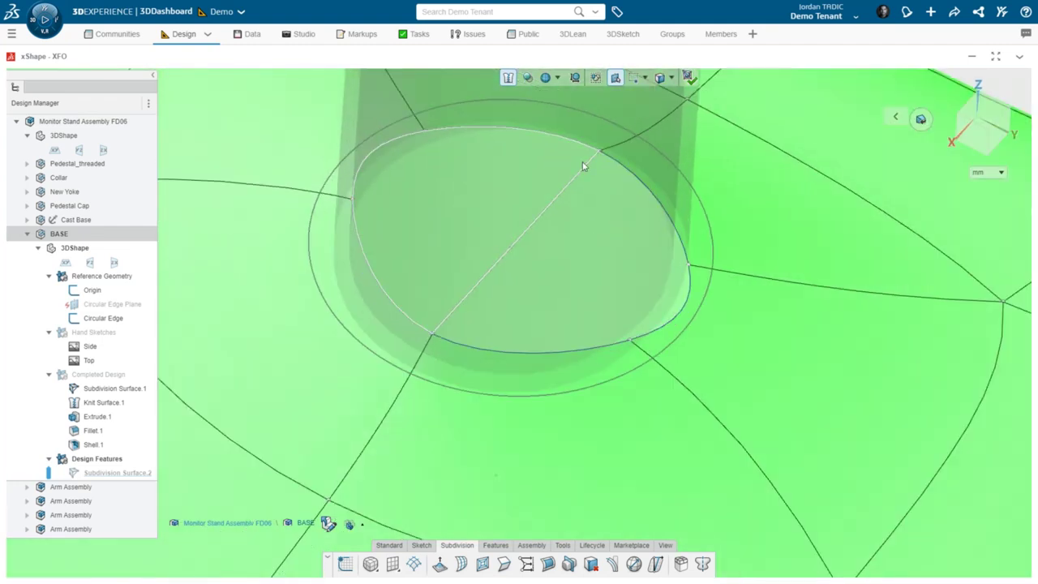
pyautogui.moveTo(560, 164); pyautogui.dragTo(556, 144, button='middle')
pyautogui.click(556, 77)
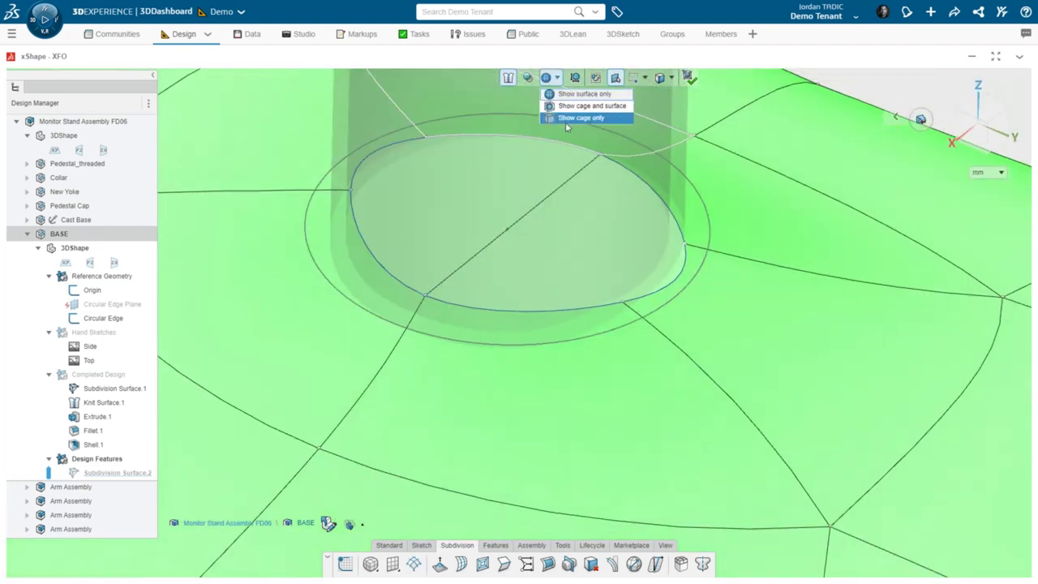
pyautogui.click(566, 119)
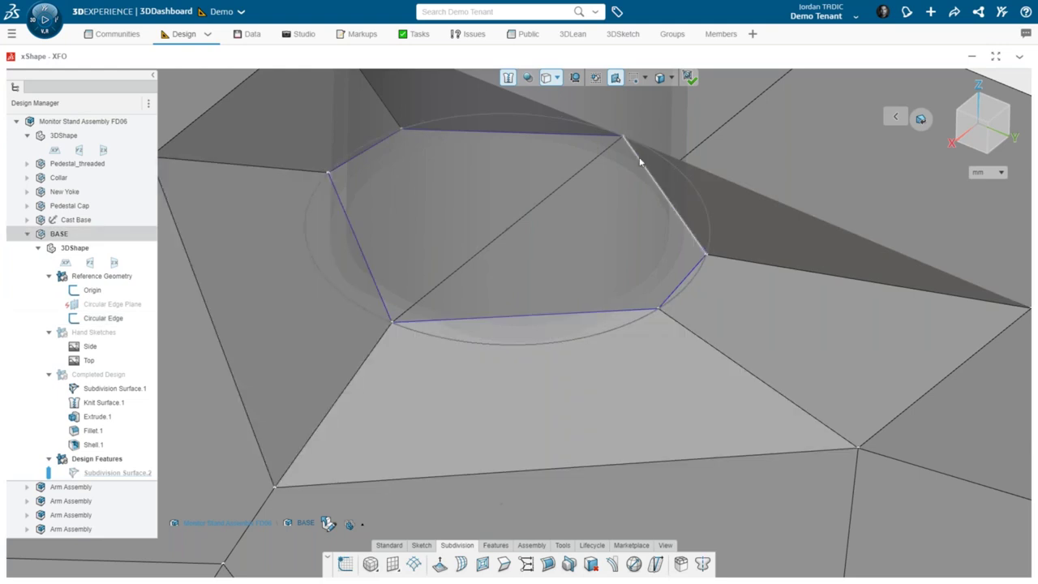
pyautogui.click(557, 77)
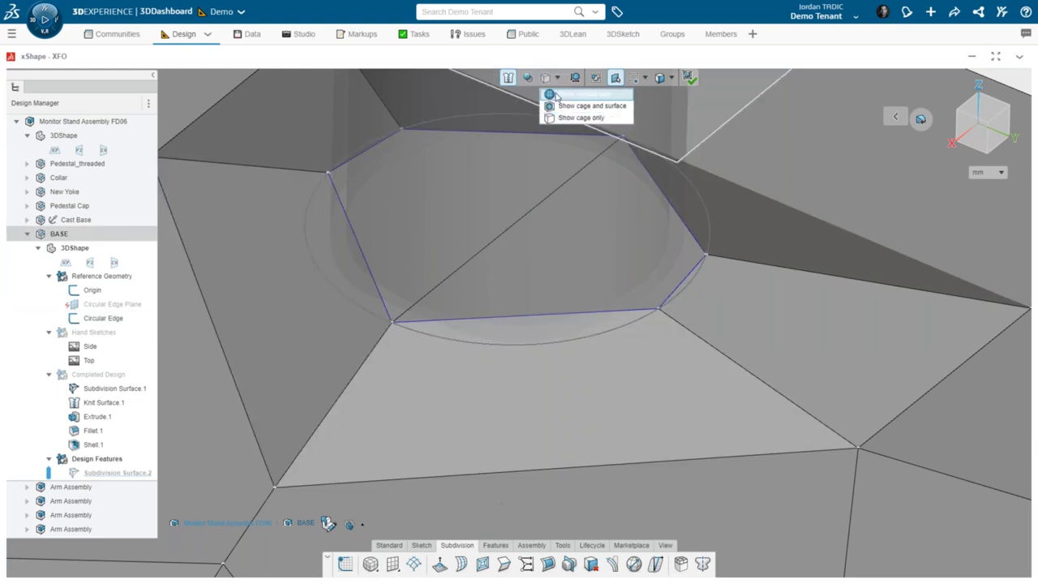
pyautogui.click(555, 95)
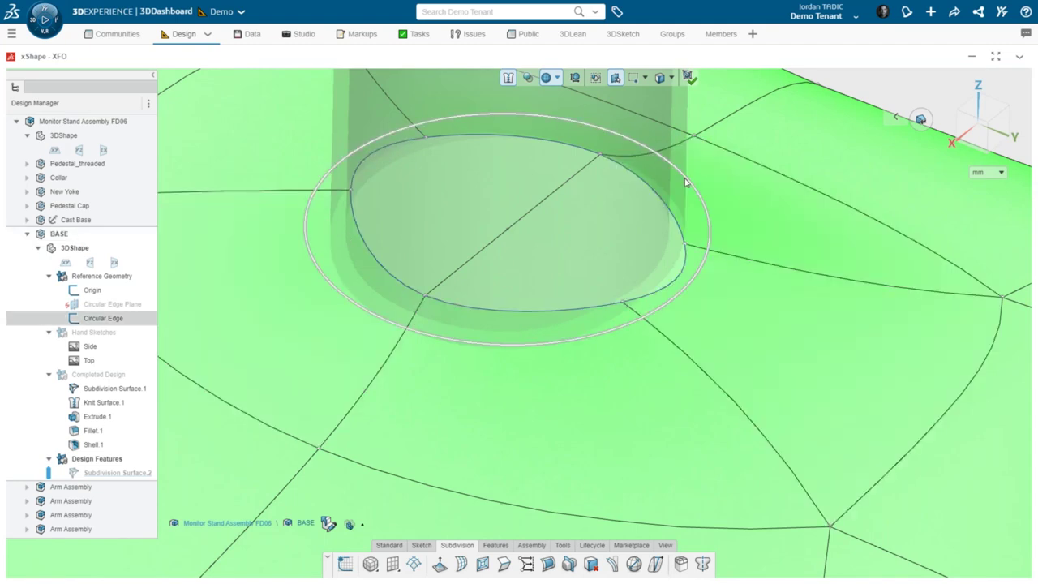
# Step: Undo the crease and the curve alignment of the inset loop
pyautogui.hotkey('ctrl', 'z')
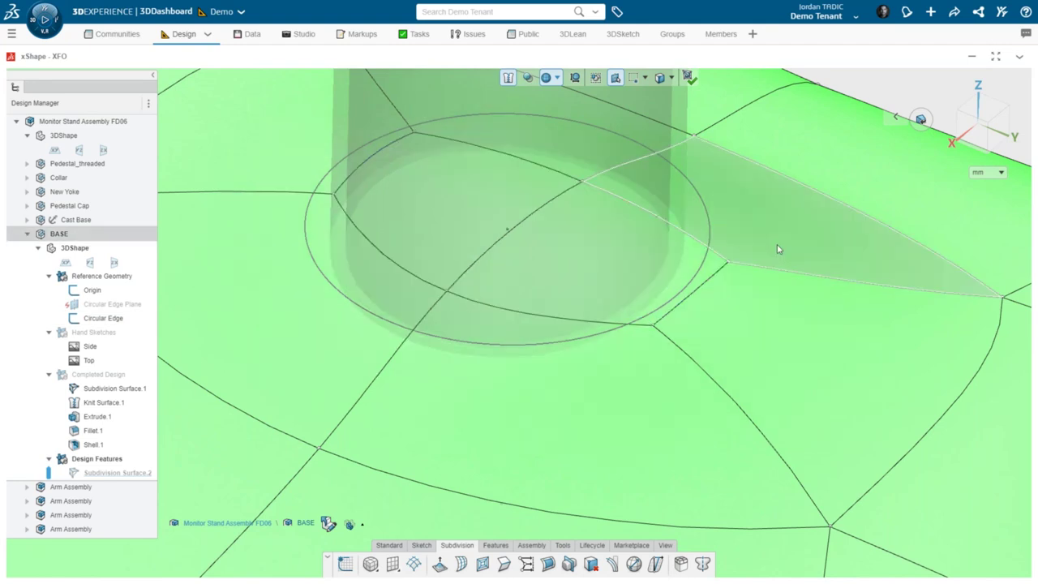
pyautogui.scroll(-2, 590, 300)
pyautogui.moveTo(577, 298); pyautogui.dragTo(586, 276, button='middle')
pyautogui.hotkey('ctrl', 'z')
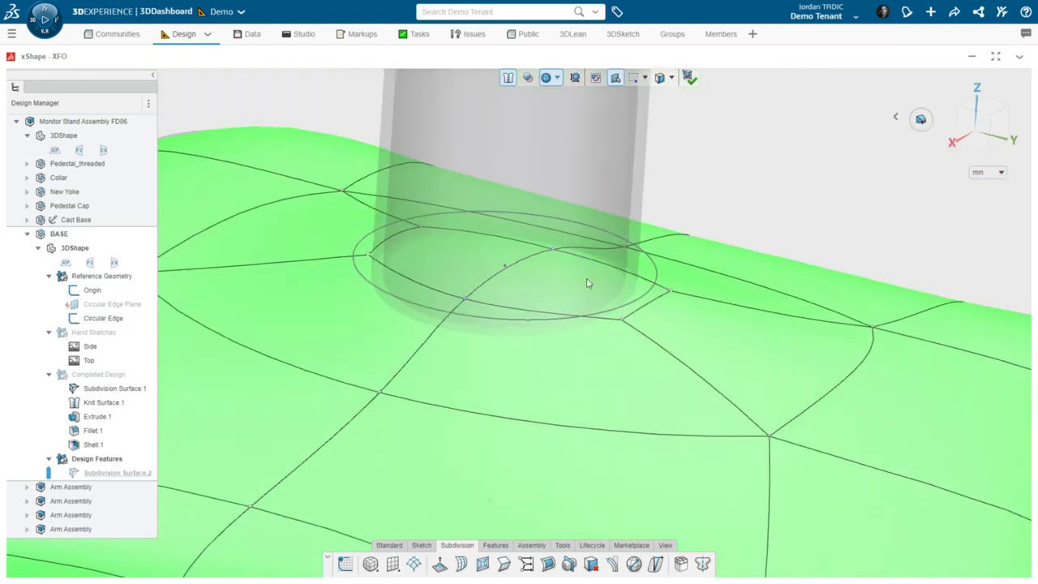
# Step: Insert an additional edge loop through the inset region on each side of the base's centreline beneath the pedestal
pyautogui.moveTo(390, 305); pyautogui.dragTo(382, 347, button='middle')
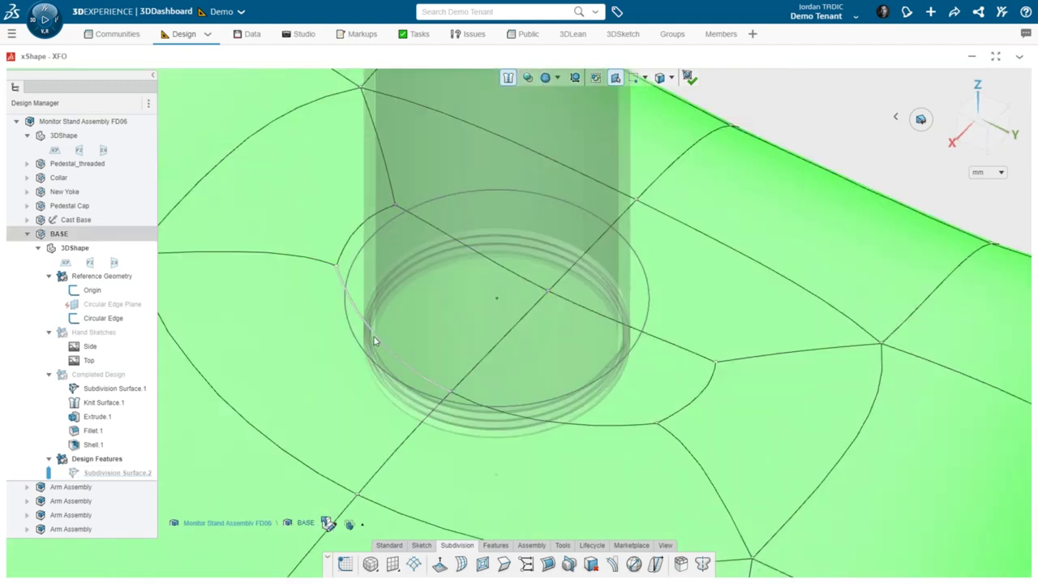
pyautogui.click(376, 340)
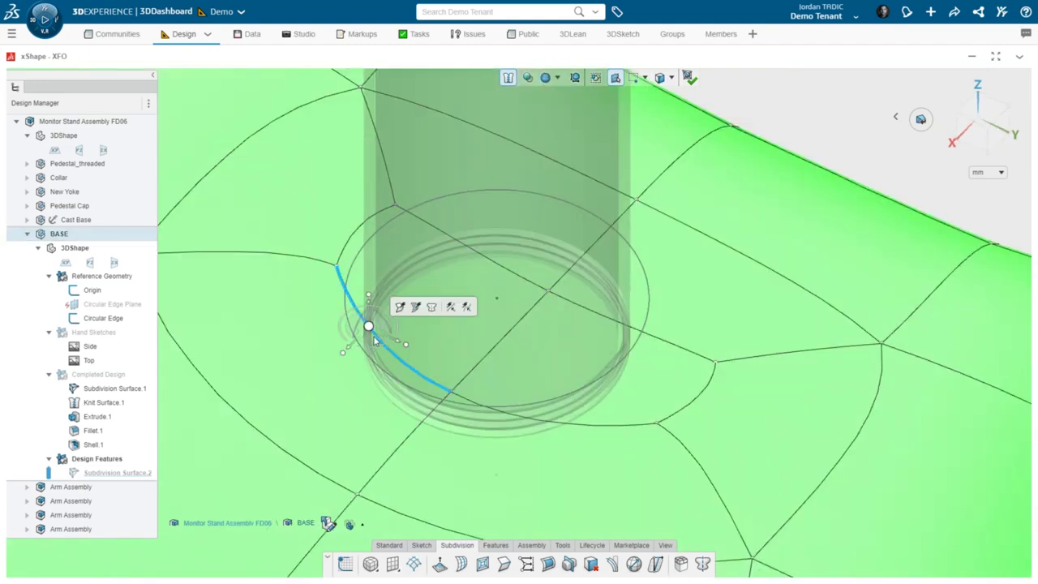
pyautogui.click(415, 307)
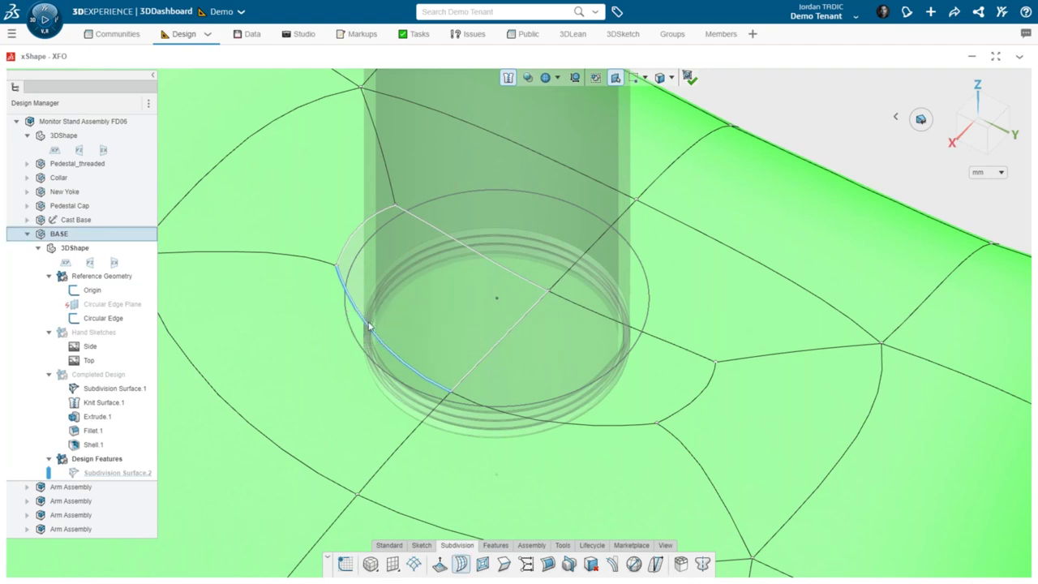
pyautogui.click(369, 325)
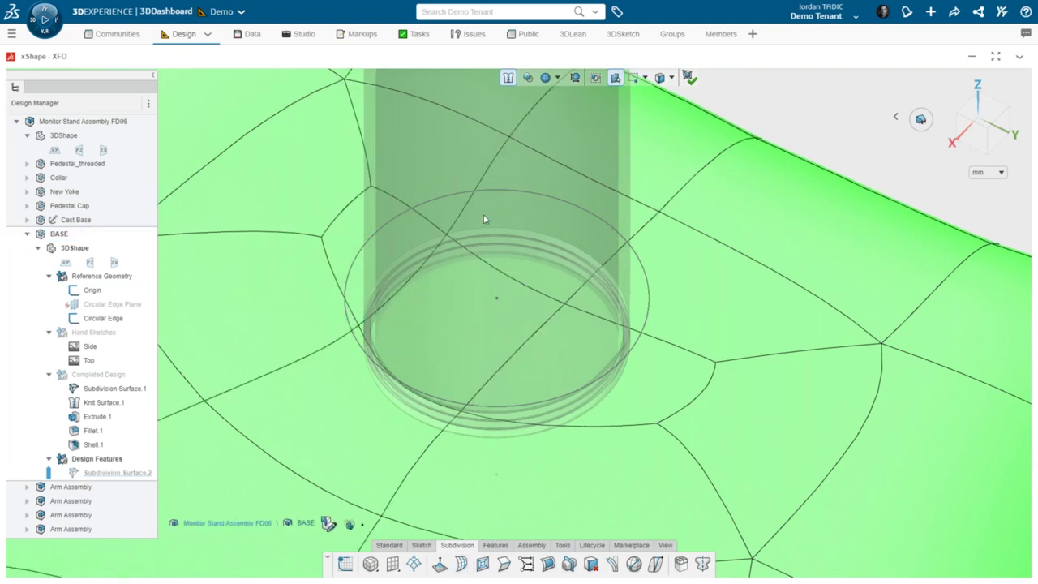
pyautogui.click(580, 427)
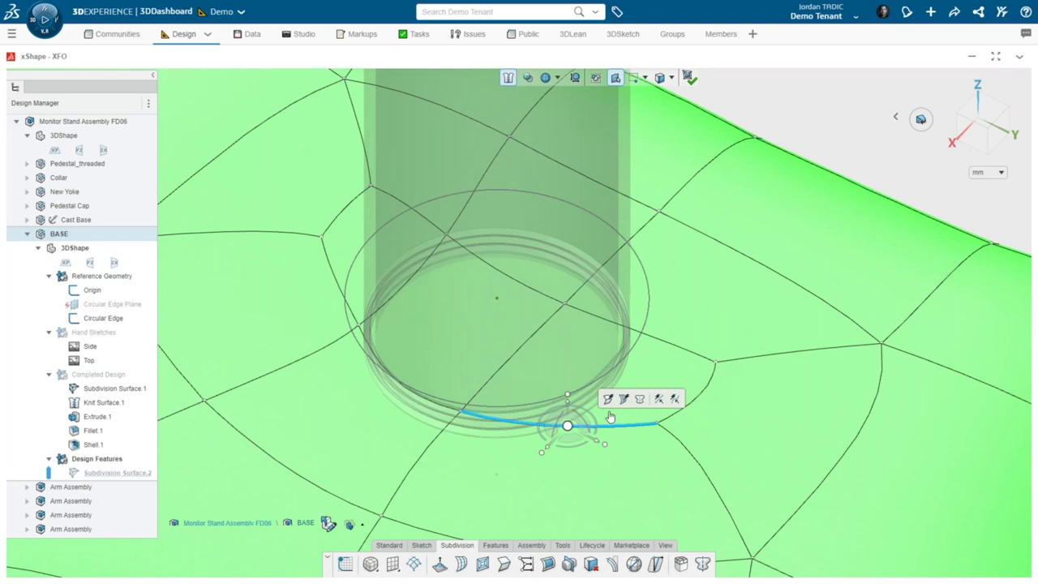
pyautogui.moveTo(625, 399); pyautogui.dragTo(720, 257, button='right')
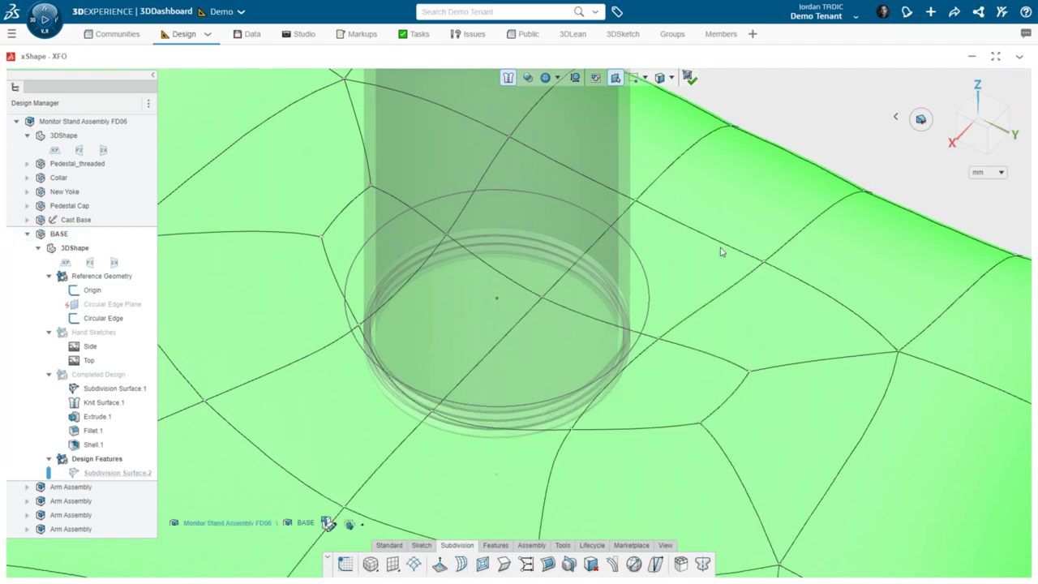
pyautogui.moveTo(591, 317)
pyautogui.mouseDown(button='middle')
pyautogui.moveTo(651, 309)
pyautogui.moveTo(605, 315)
pyautogui.moveTo(576, 292)
pyautogui.moveTo(596, 313)
pyautogui.moveTo(615, 302)
pyautogui.moveTo(589, 300)
pyautogui.mouseUp(button='middle')
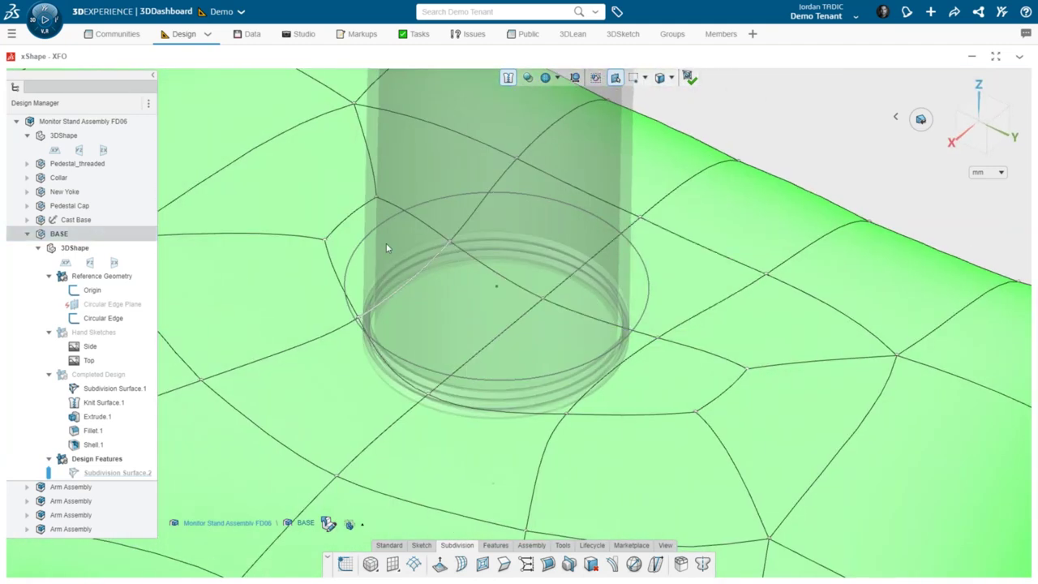
pyautogui.click(651, 416)
pyautogui.click(719, 396)
pyautogui.click(702, 354)
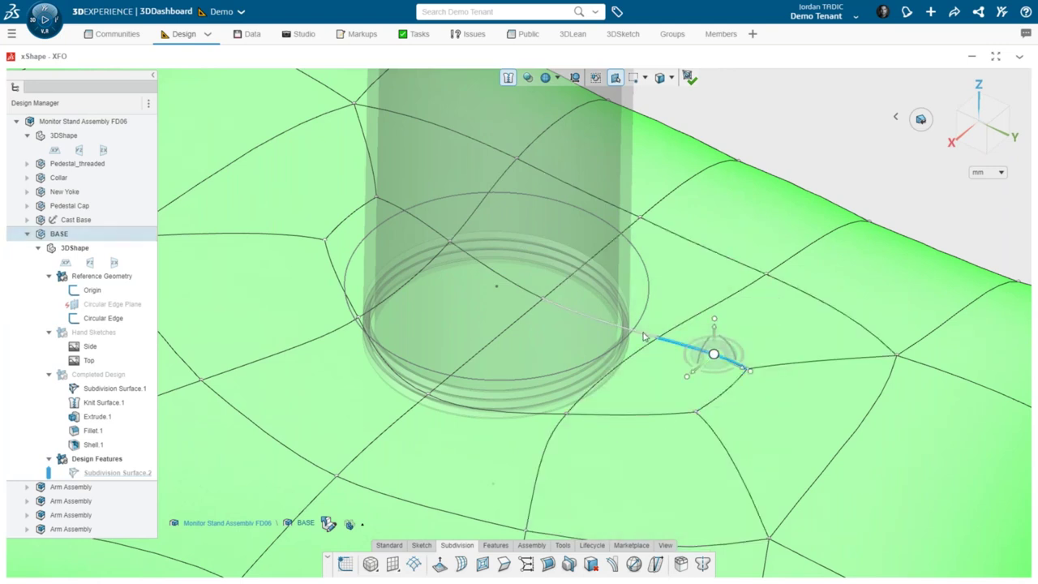
pyautogui.click(616, 323)
pyautogui.click(463, 251)
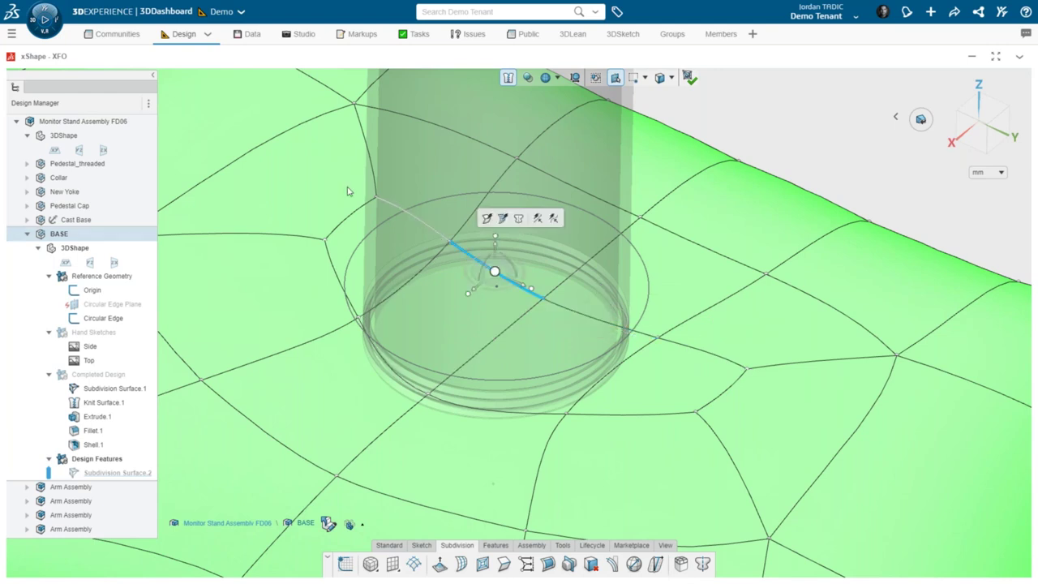
pyautogui.click(760, 132)
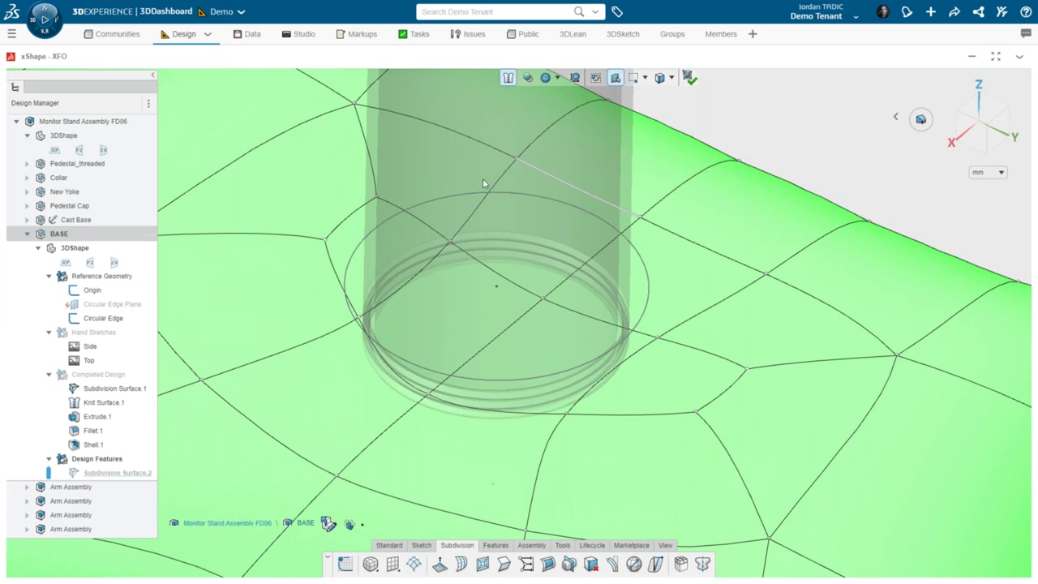
pyautogui.click(392, 207)
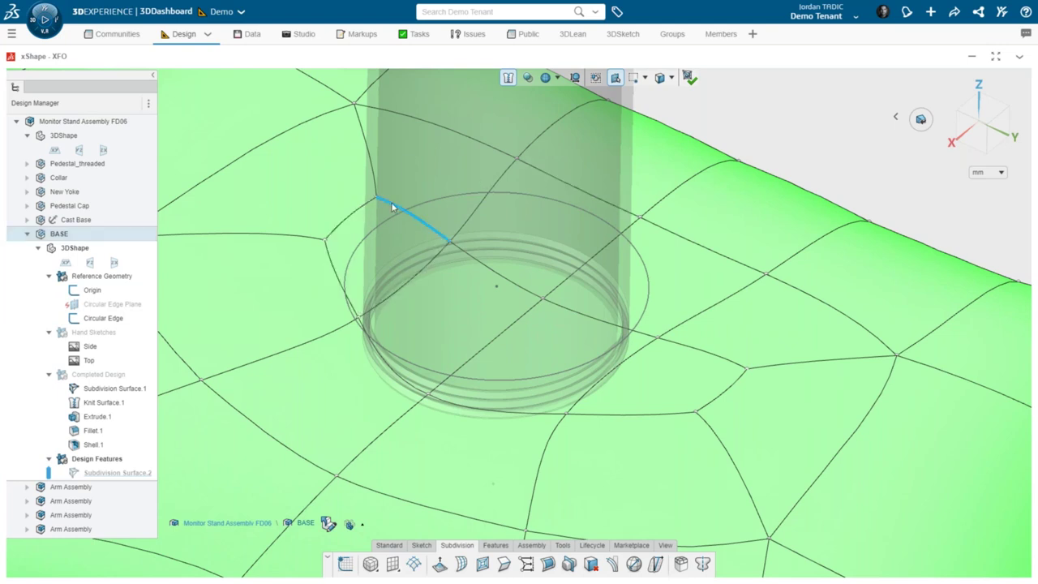
pyautogui.doubleClick(392, 206)
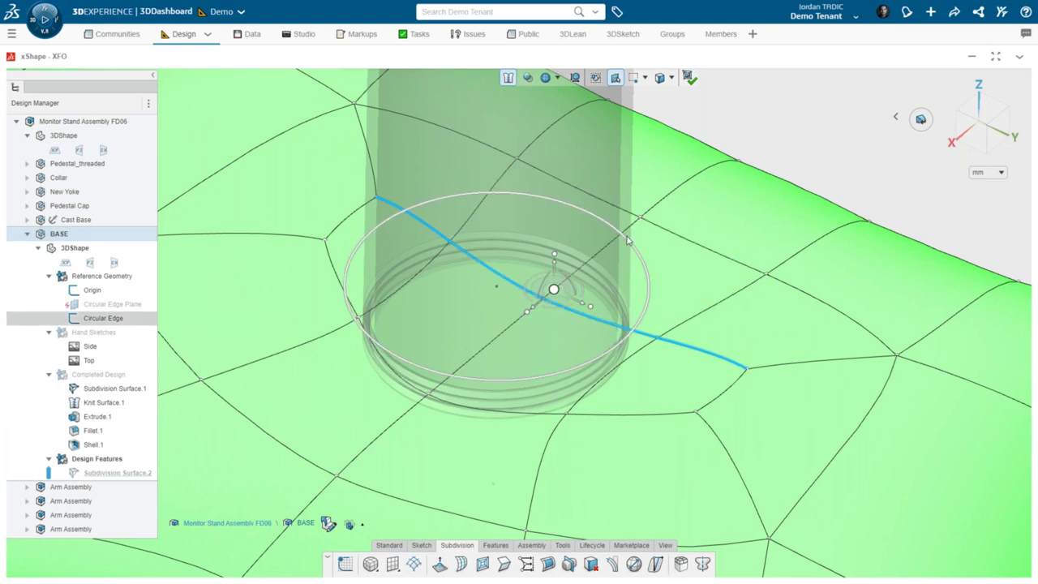
# Step: Crease the outer boundary of the row of faces inside the inset loop beneath the pedestal
pyautogui.click(724, 380)
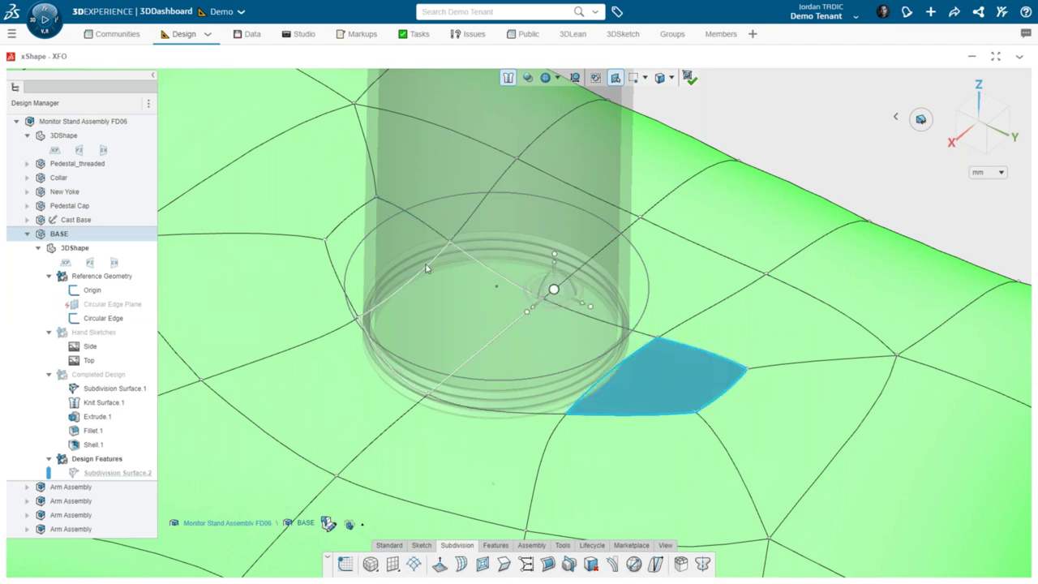
pyautogui.keyDown('ctrl'); pyautogui.click(394, 262); pyautogui.keyUp('ctrl')
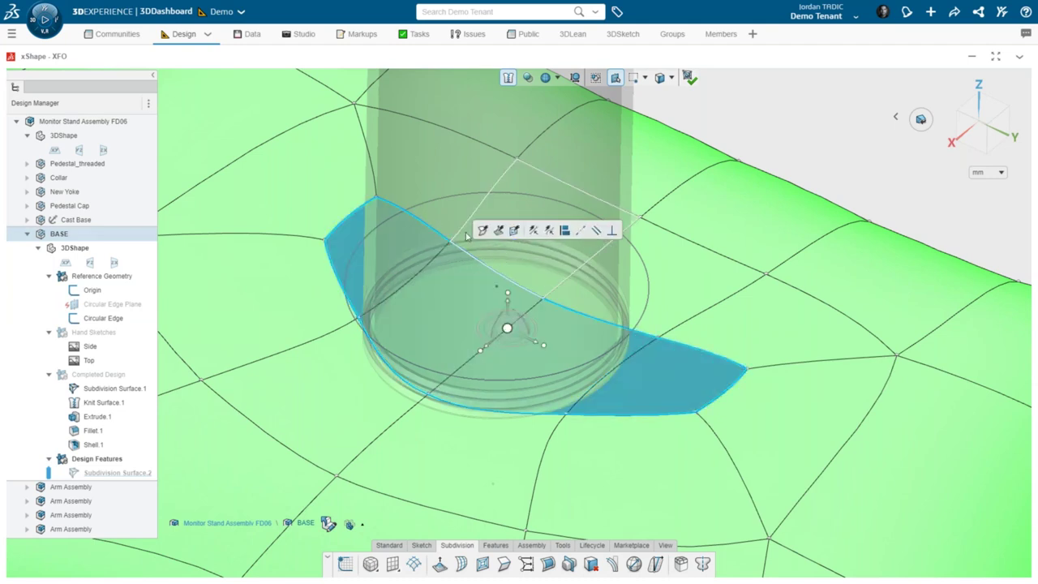
pyautogui.click(482, 232)
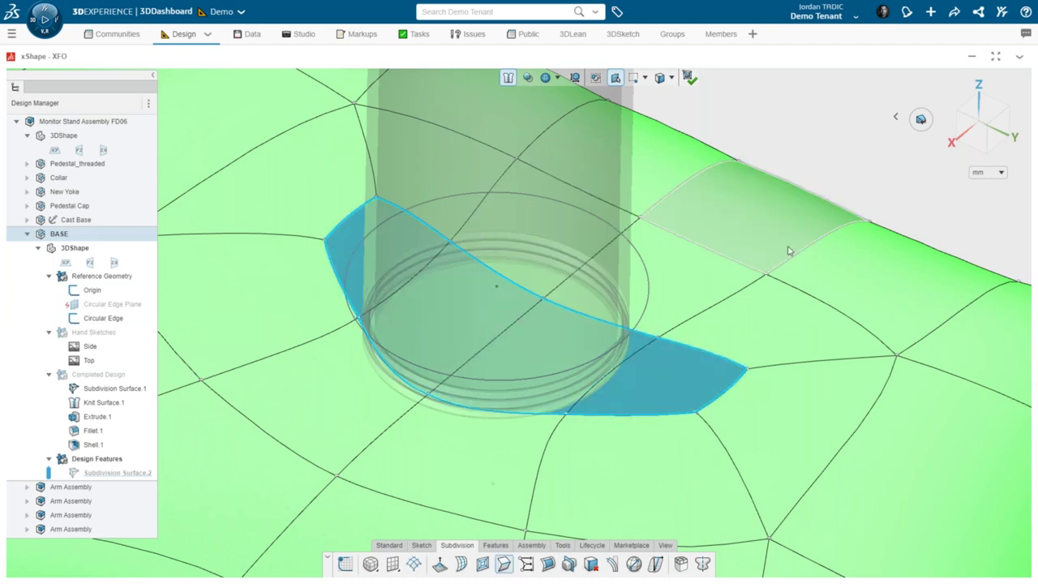
pyautogui.click(864, 160)
# Step: Align the entire creased edge loop to the Circular Edge curve around the pedestal
pyautogui.click(712, 348)
pyautogui.doubleClick(681, 338)
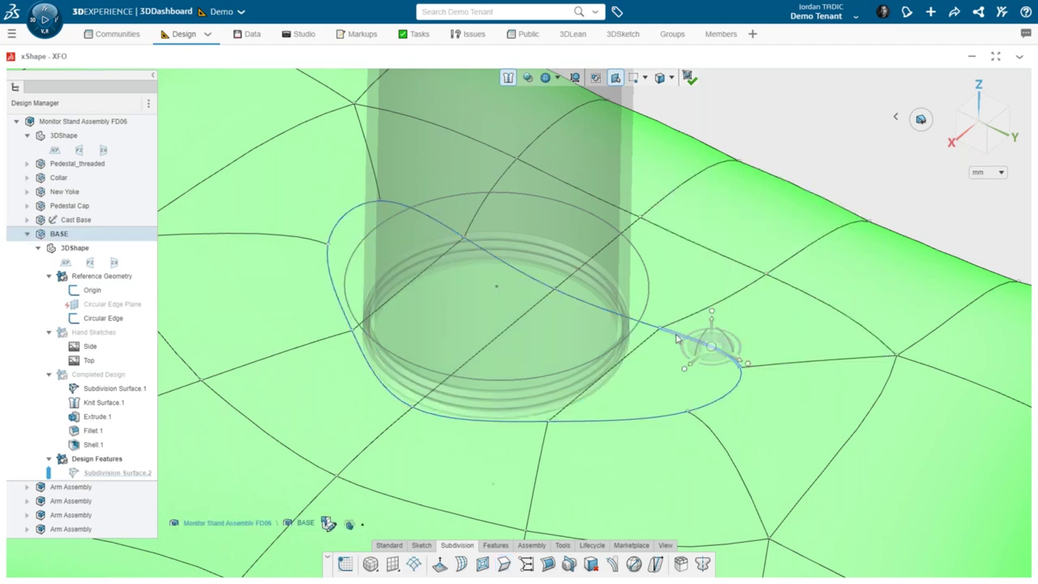
pyautogui.click(673, 337)
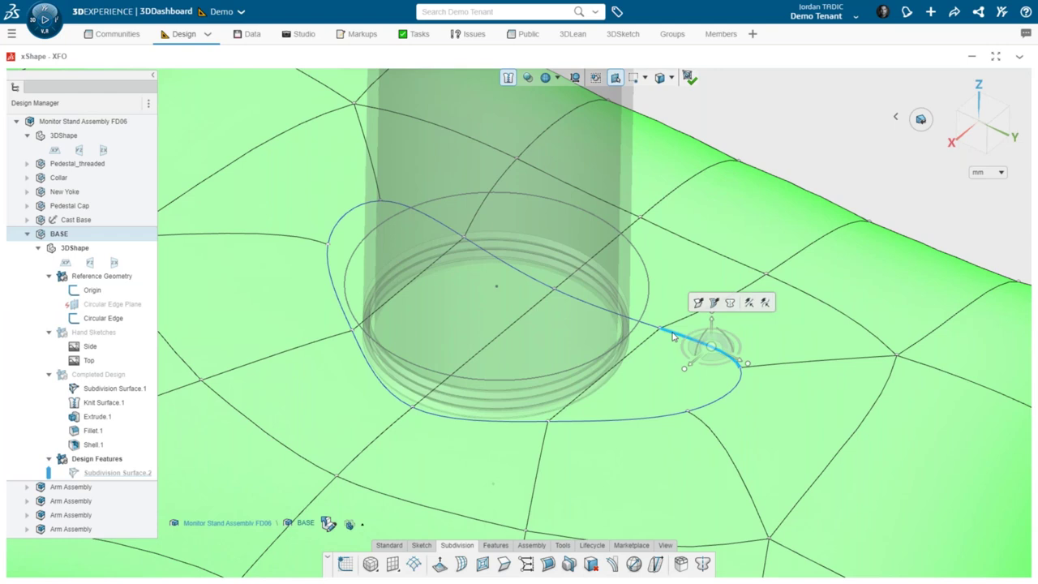
pyautogui.click(637, 325)
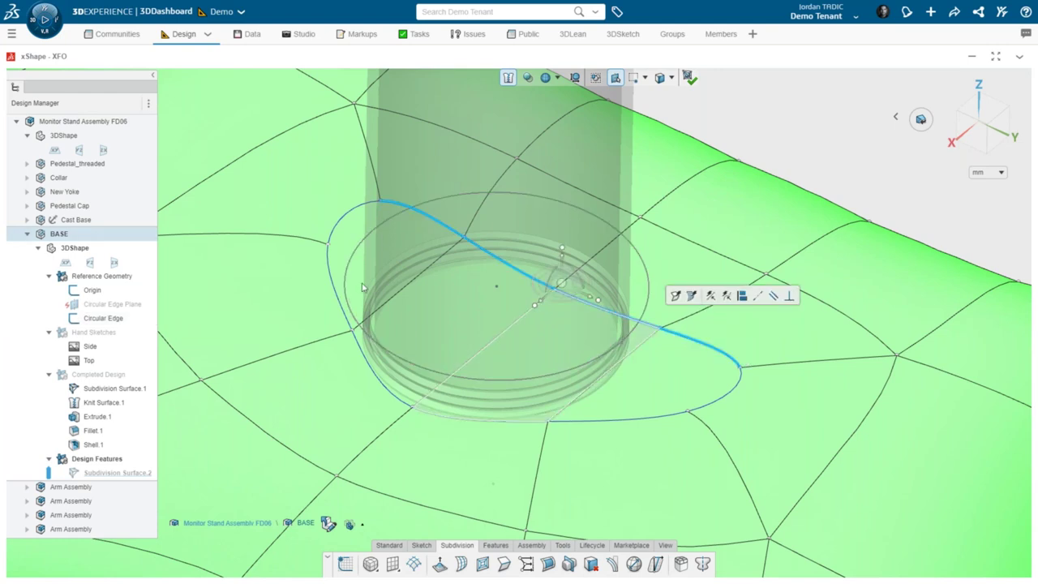
pyautogui.click(330, 270)
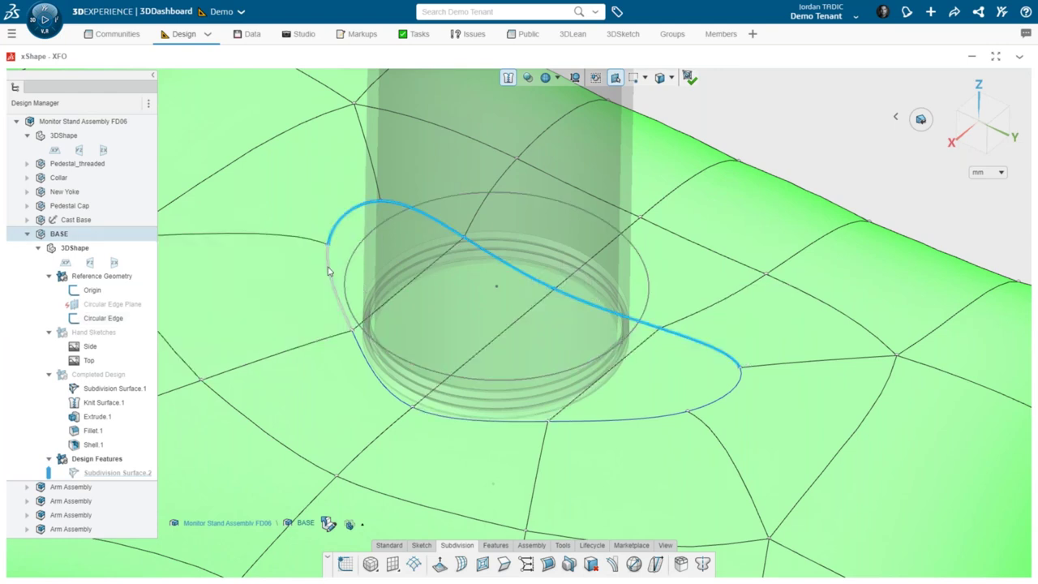
pyautogui.click(714, 408)
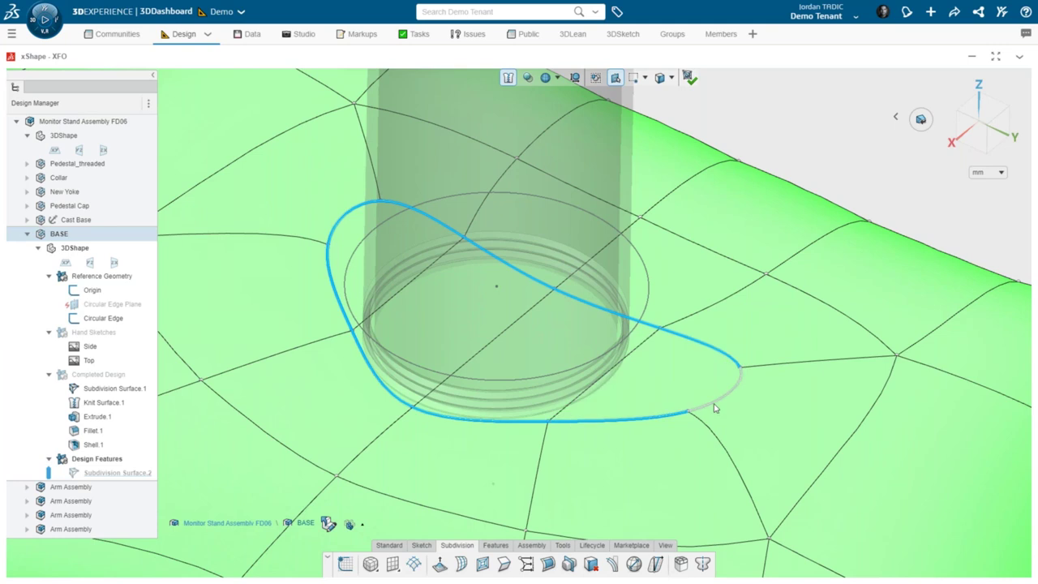
pyautogui.click(645, 272)
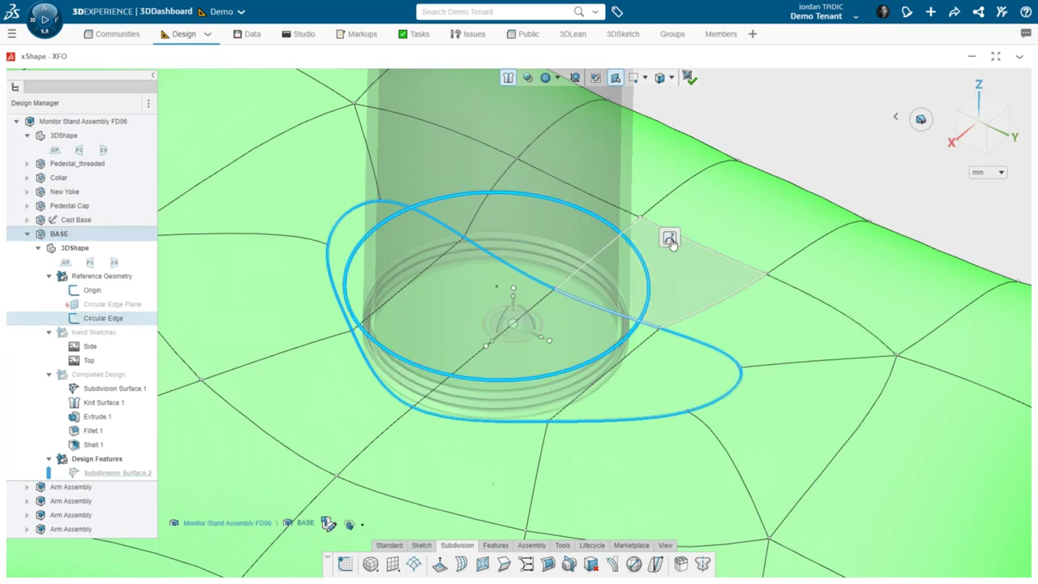
pyautogui.click(670, 239)
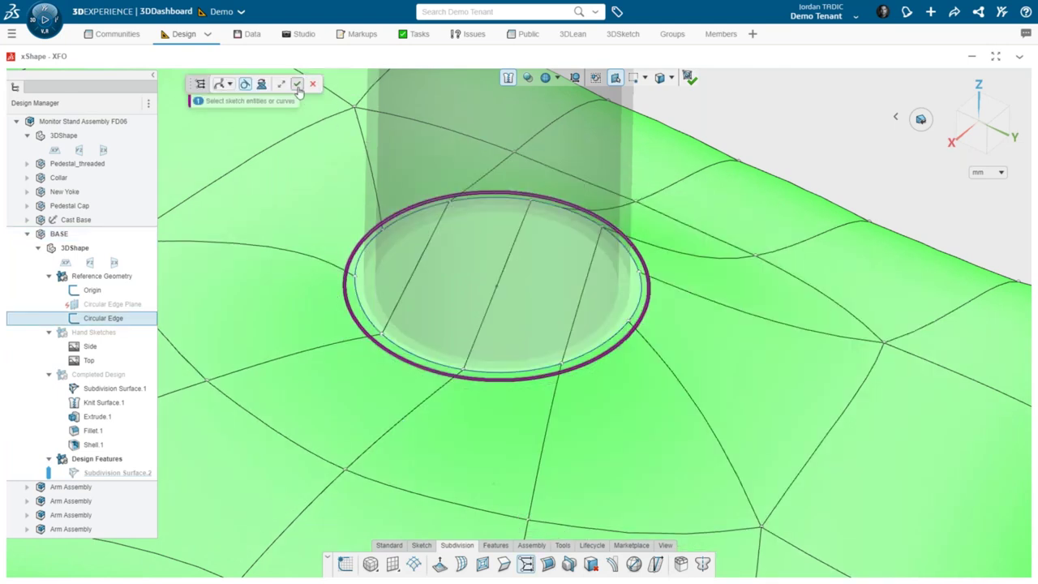
pyautogui.press('Return')
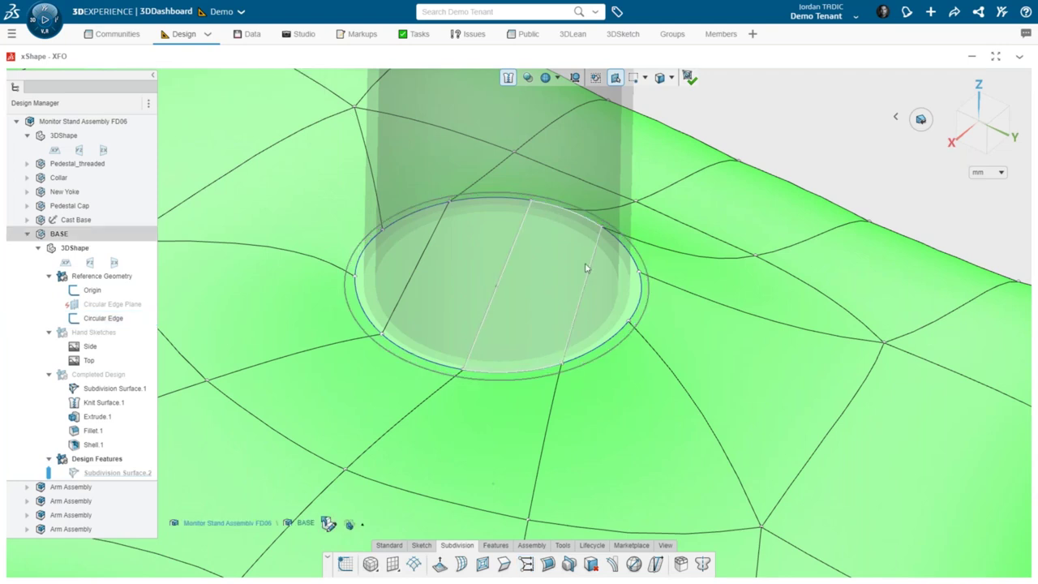
# Step: In a top view, rotate the circular edge loop until its middle cross edge lines up with the base's centreline
pyautogui.hotkey('ctrl', '5')
pyautogui.scroll(-8, 574, 253)
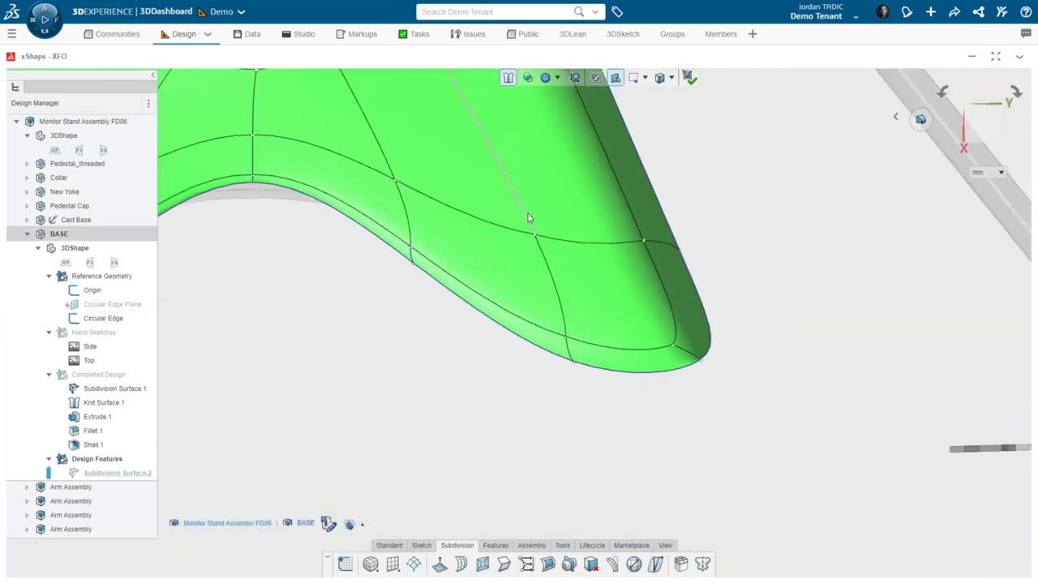
pyautogui.scroll(-2, 466, 202)
pyautogui.scroll(9, 394, 168)
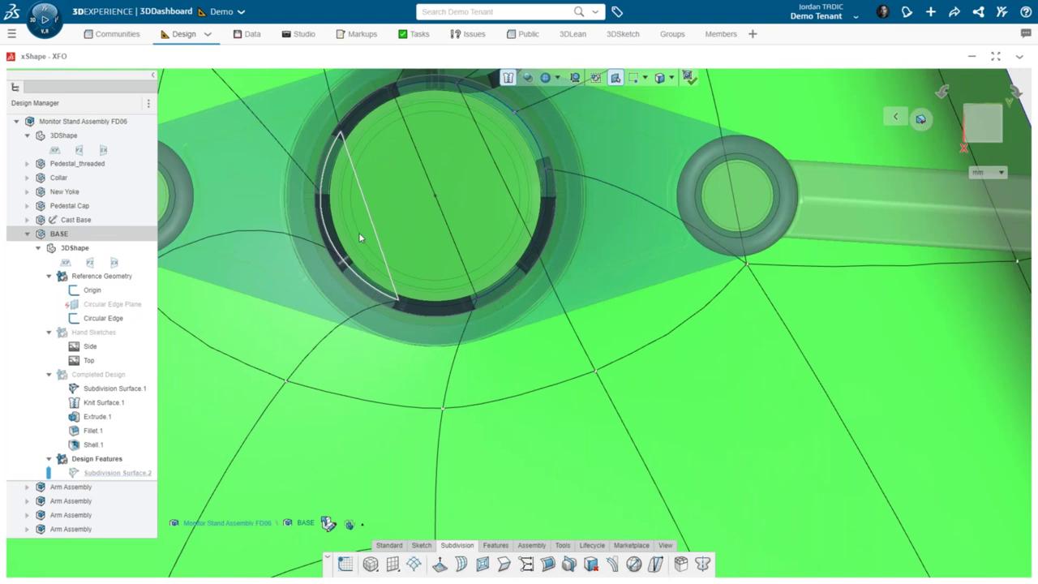
pyautogui.click(360, 237)
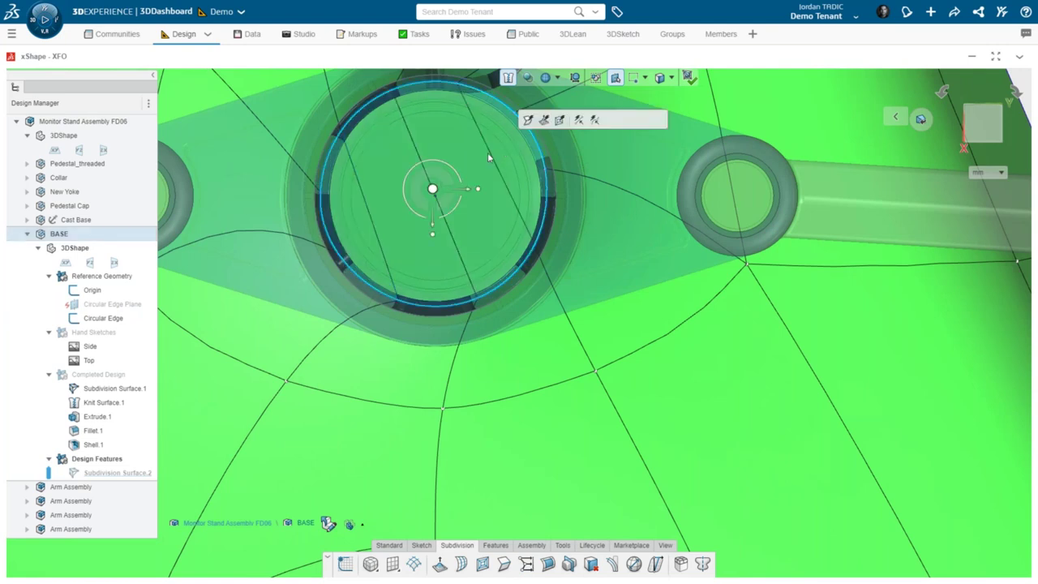
pyautogui.moveTo(450, 169); pyautogui.dragTo(475, 189)
pyautogui.scroll(-5, 492, 200)
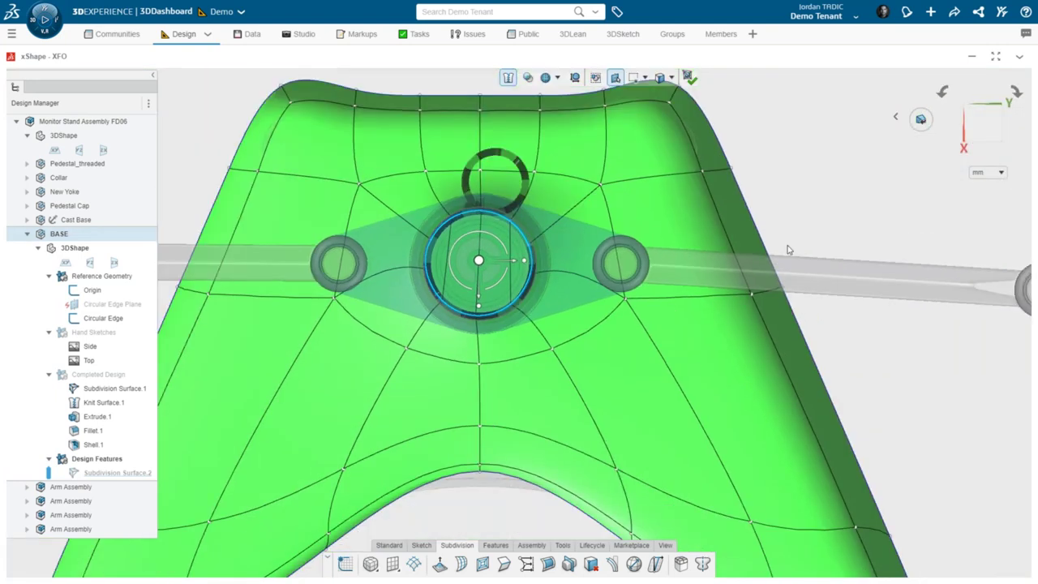
pyautogui.click(787, 250)
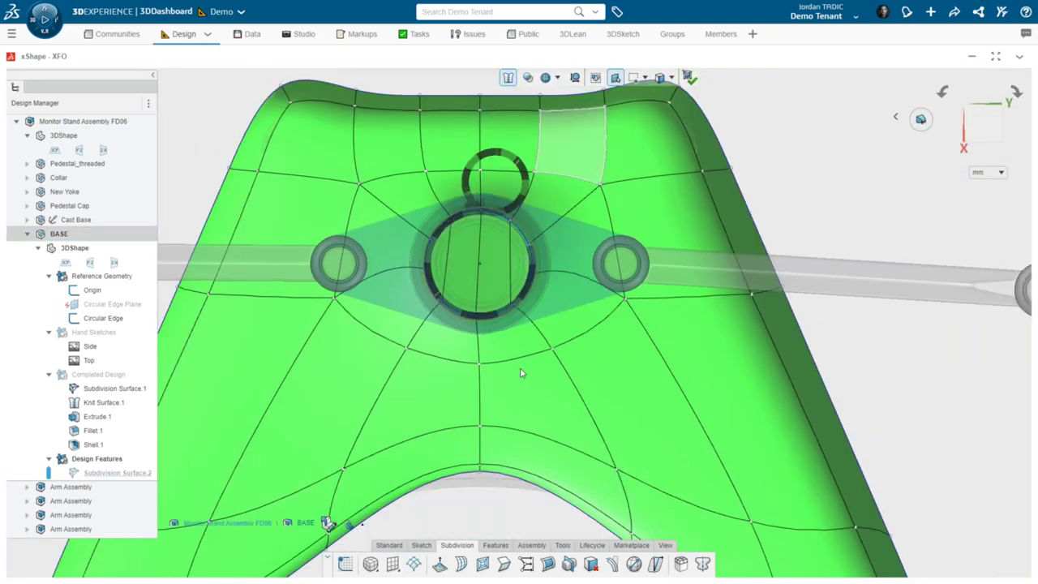
# Step: Turn off the draft analysis display and inspect the base around the circular pedestal opening
pyautogui.click(563, 547)
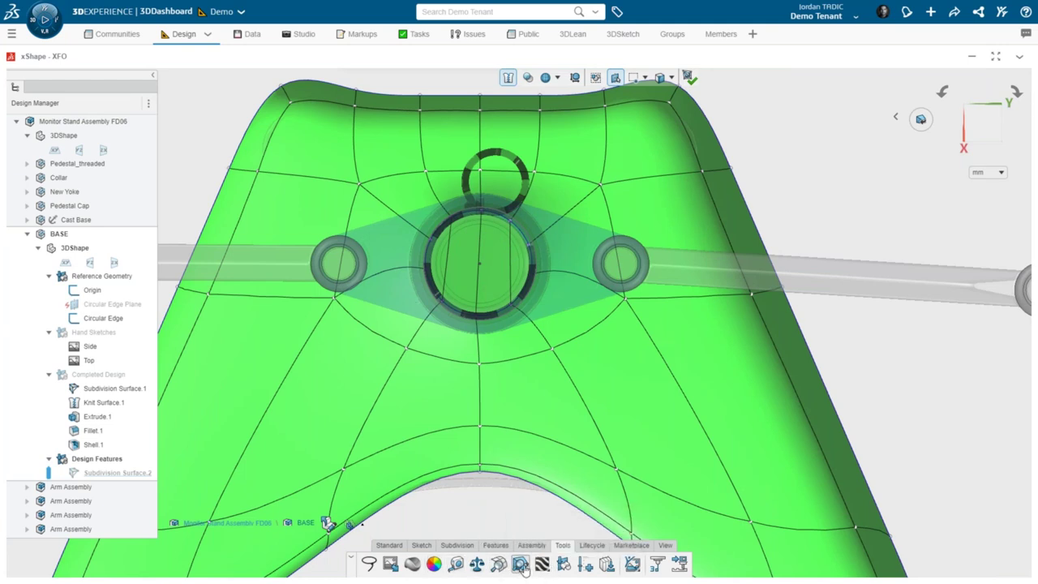
pyautogui.click(921, 121)
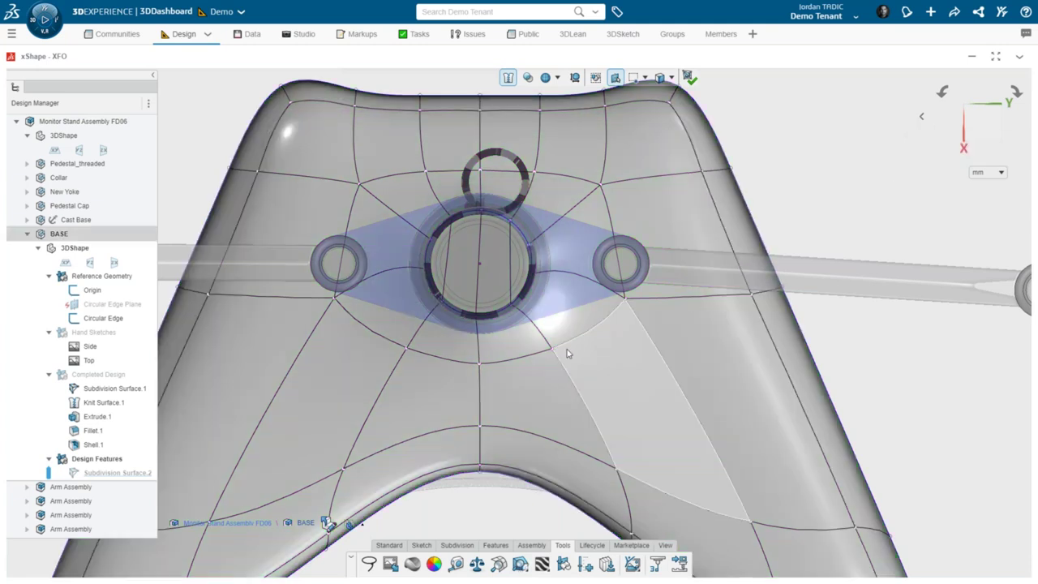
pyautogui.moveTo(567, 345); pyautogui.dragTo(530, 253, button='middle')
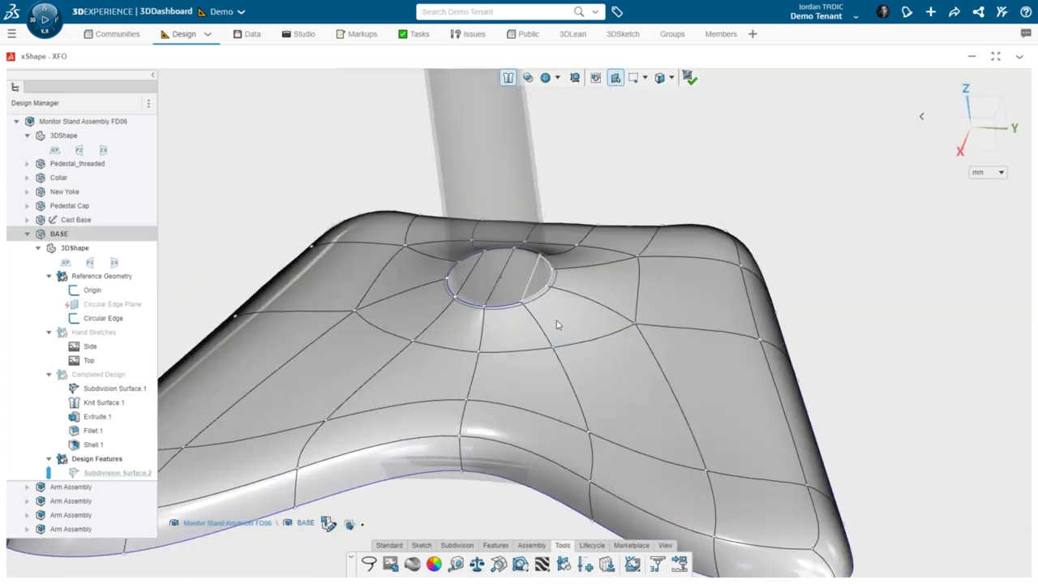
pyautogui.moveTo(556, 325); pyautogui.dragTo(553, 328, button='middle')
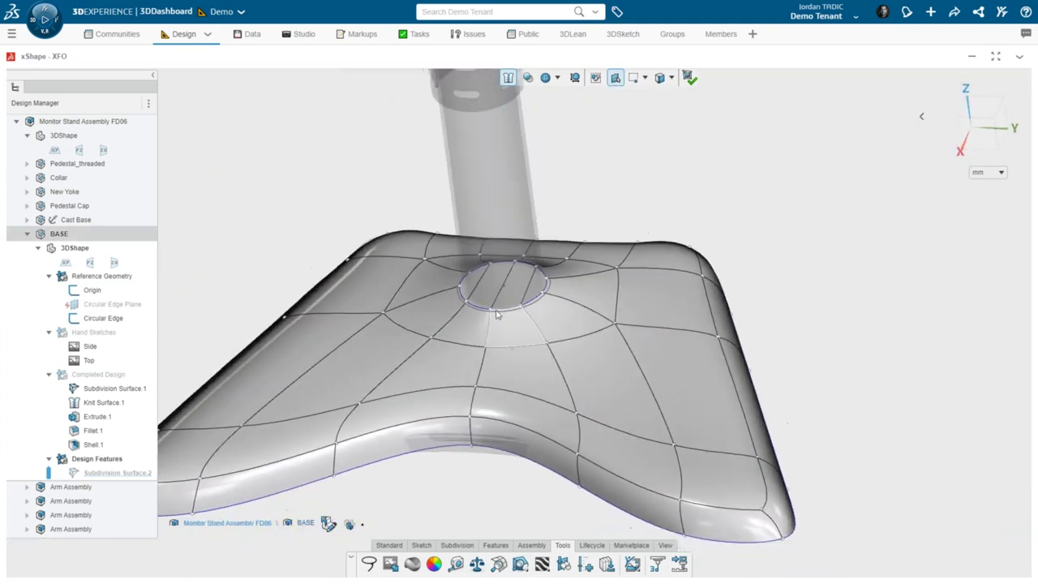
# Step: Apply subdivision symmetry to the base about its zx plane
pyautogui.click(458, 546)
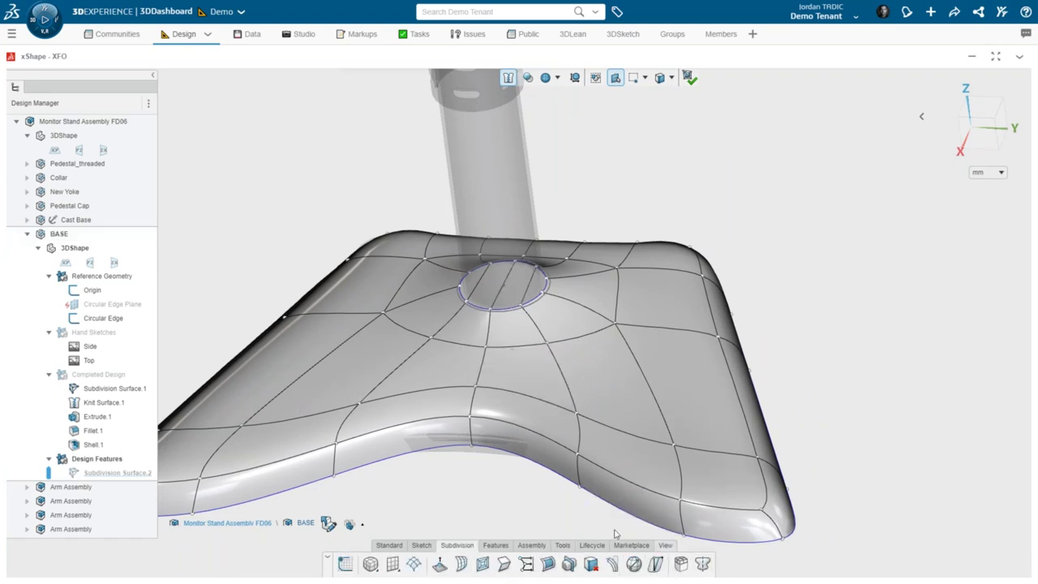
pyautogui.moveTo(505, 327)
pyautogui.mouseDown(button='middle')
pyautogui.moveTo(488, 313)
pyautogui.moveTo(486, 327)
pyautogui.mouseUp(button='middle')
pyautogui.click(119, 258)
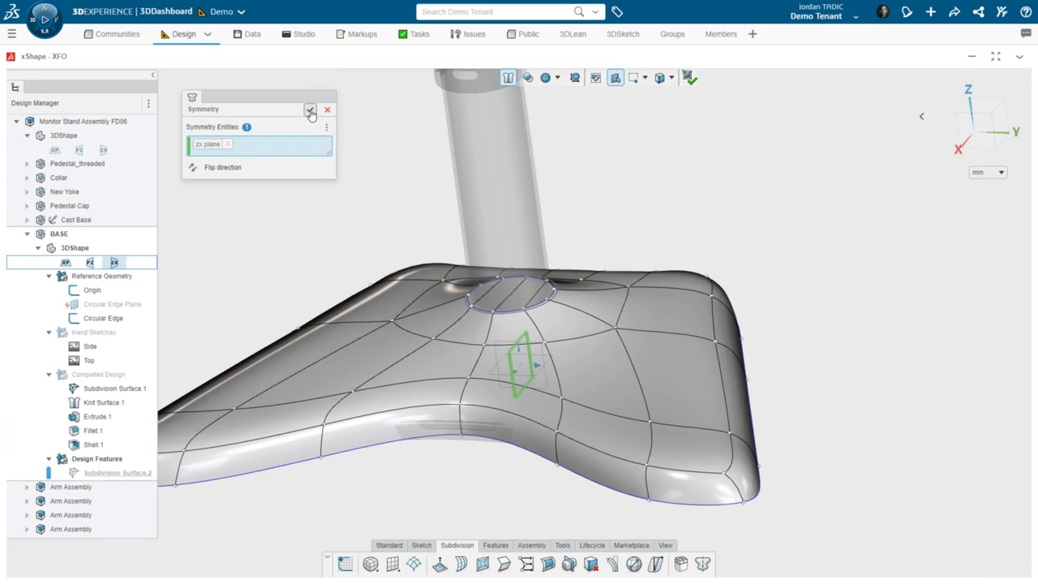
pyautogui.click(311, 111)
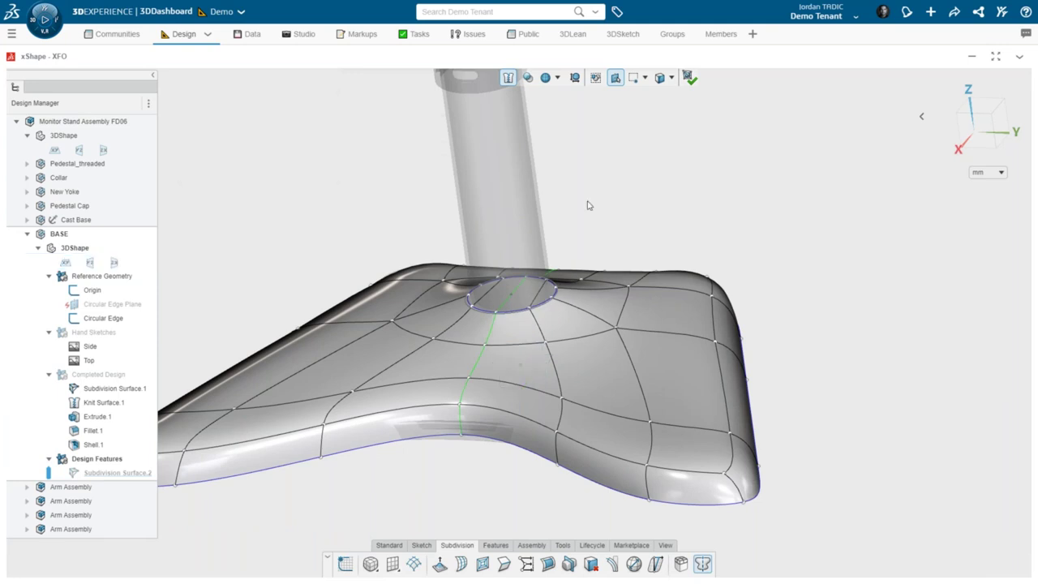
# Step: Examine the pedestal opening with only the subdivision cage shown, and return to showing the surface only
pyautogui.moveTo(533, 307); pyautogui.dragTo(463, 433, button='middle')
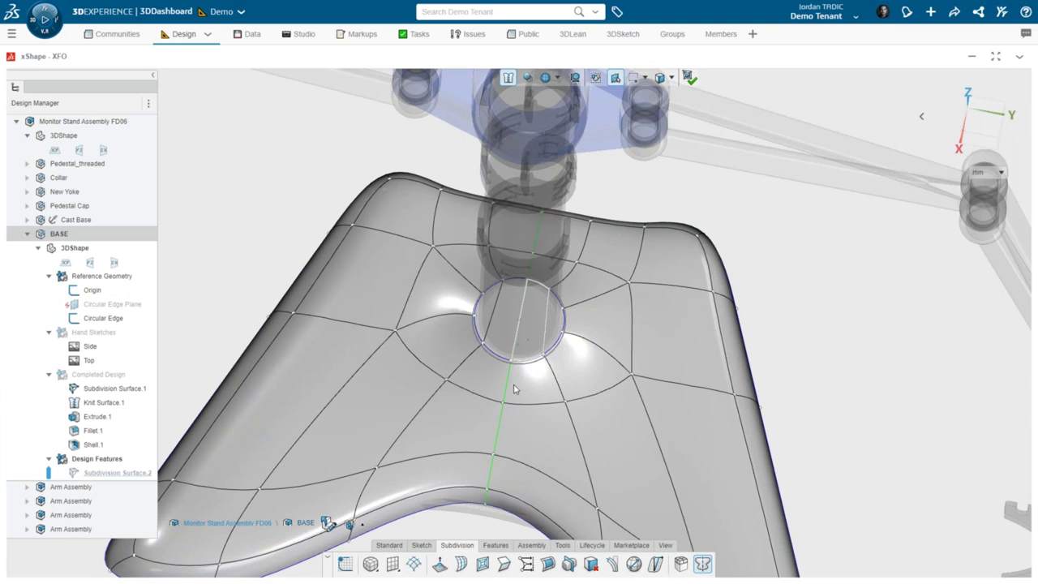
pyautogui.click(594, 314)
pyautogui.moveTo(596, 325); pyautogui.dragTo(582, 254, button='middle')
pyautogui.scroll(5, 514, 328)
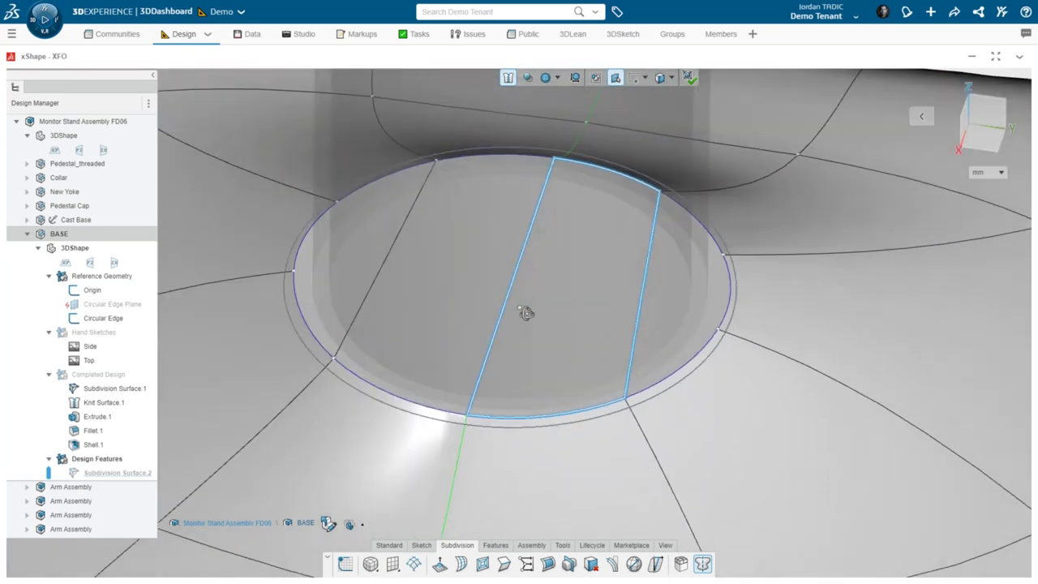
pyautogui.click(552, 78)
pyautogui.click(565, 119)
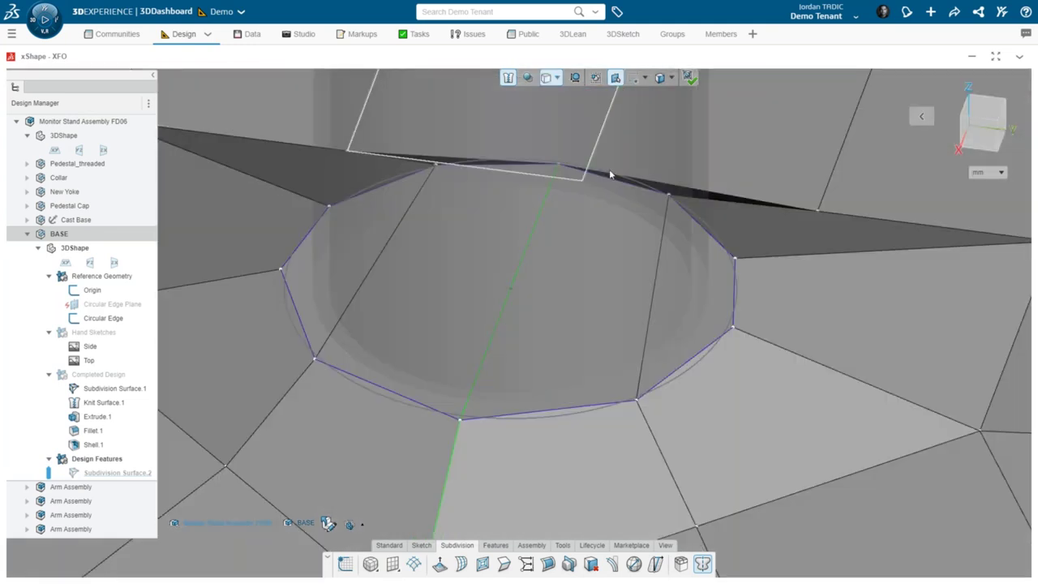
pyautogui.click(552, 80)
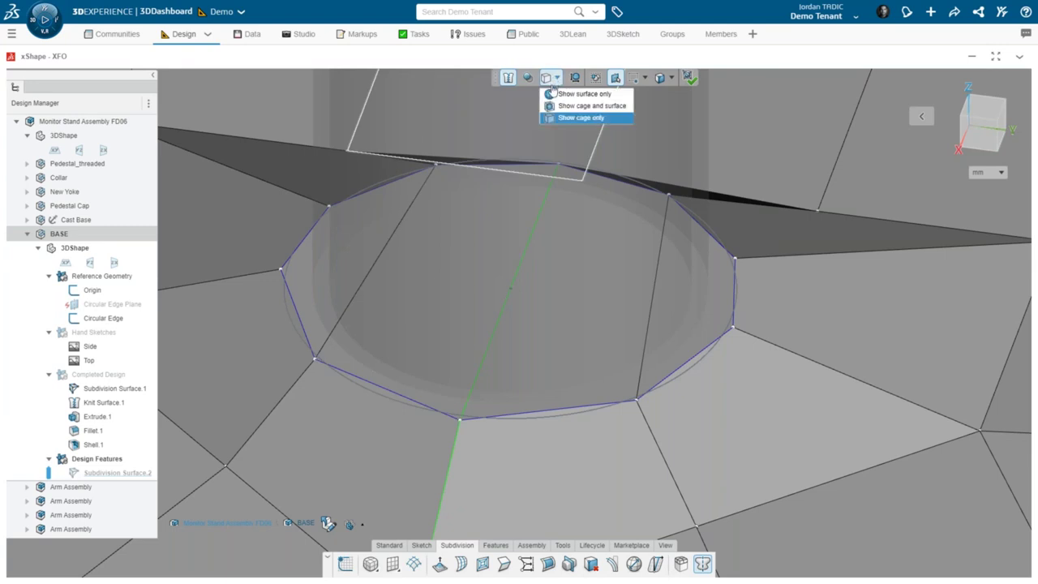
pyautogui.click(561, 94)
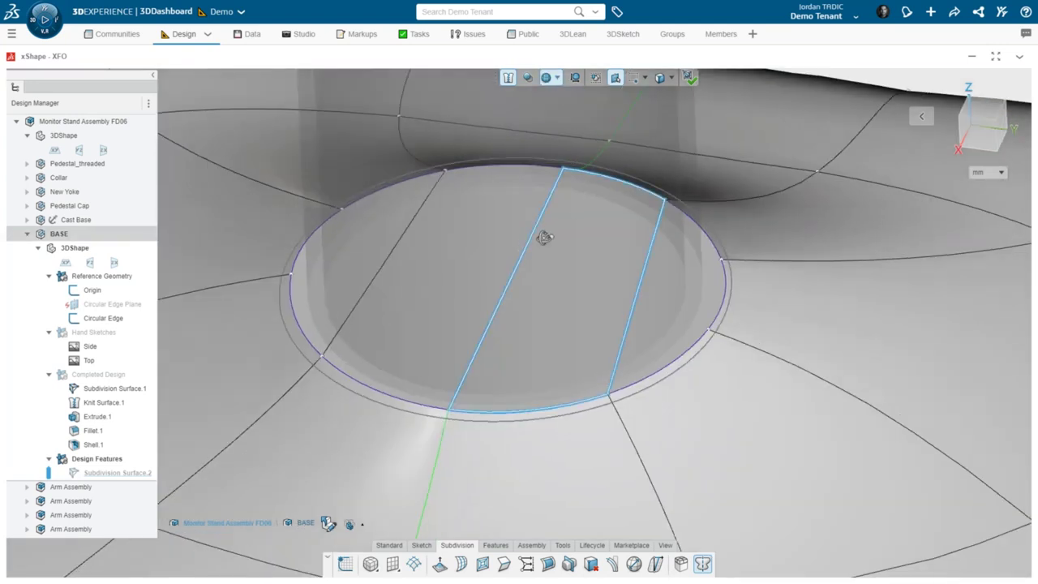
# Step: Select all the faces inside the pedestal opening and scale them outward along both horizontal axes to match the Circular Edge curve
pyautogui.moveTo(545, 238); pyautogui.dragTo(538, 241, button='middle')
pyautogui.click(367, 249)
pyautogui.keyDown('shift'); pyautogui.click(662, 300); pyautogui.keyUp('shift')
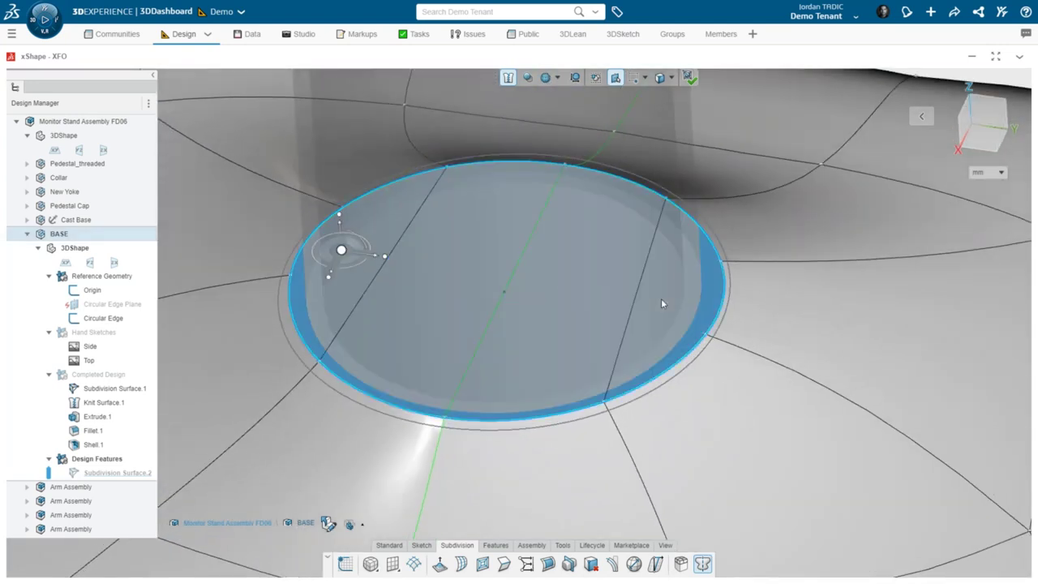
pyautogui.moveTo(495, 309)
pyautogui.mouseDown()
pyautogui.moveTo(501, 317)
pyautogui.moveTo(496, 308)
pyautogui.mouseUp()
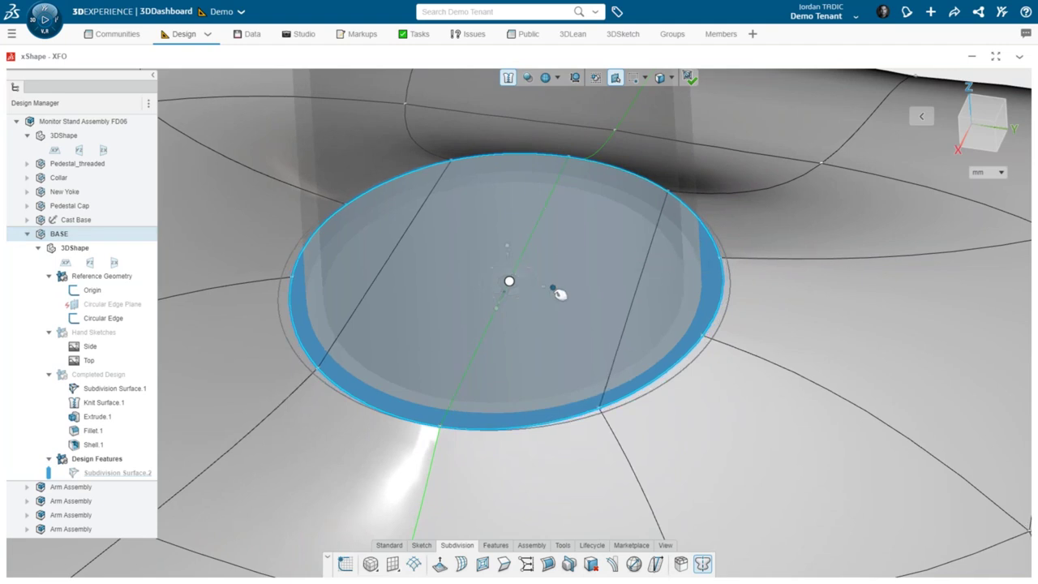
pyautogui.click(646, 293)
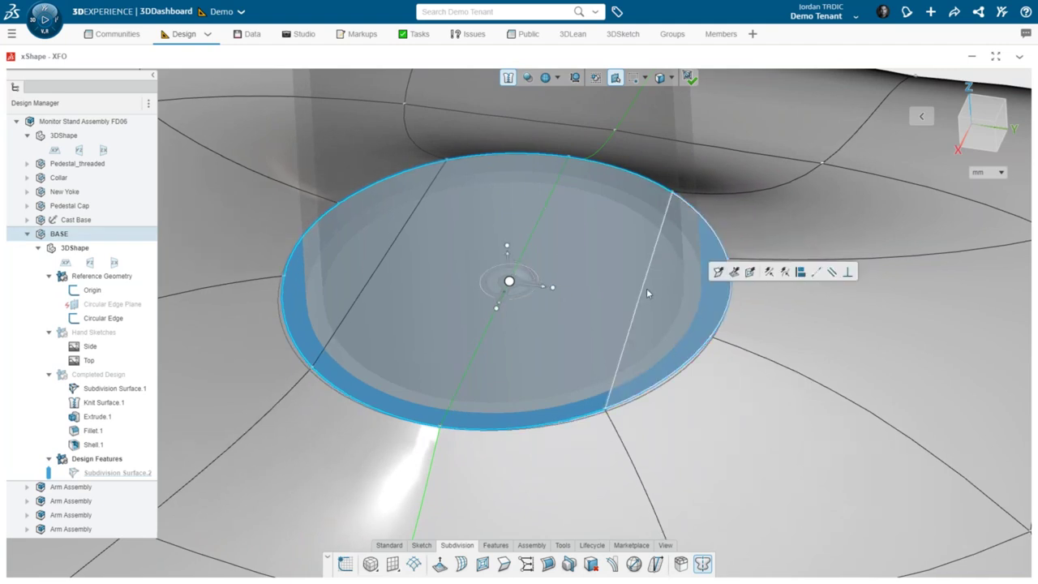
pyautogui.scroll(-3, 651, 278)
pyautogui.press('Escape')
# Step: Inspect the symmetric base and its enlarged pedestal opening from several angles
pyautogui.scroll(-1, 535, 314)
pyautogui.moveTo(535, 315); pyautogui.dragTo(396, 354, button='middle')
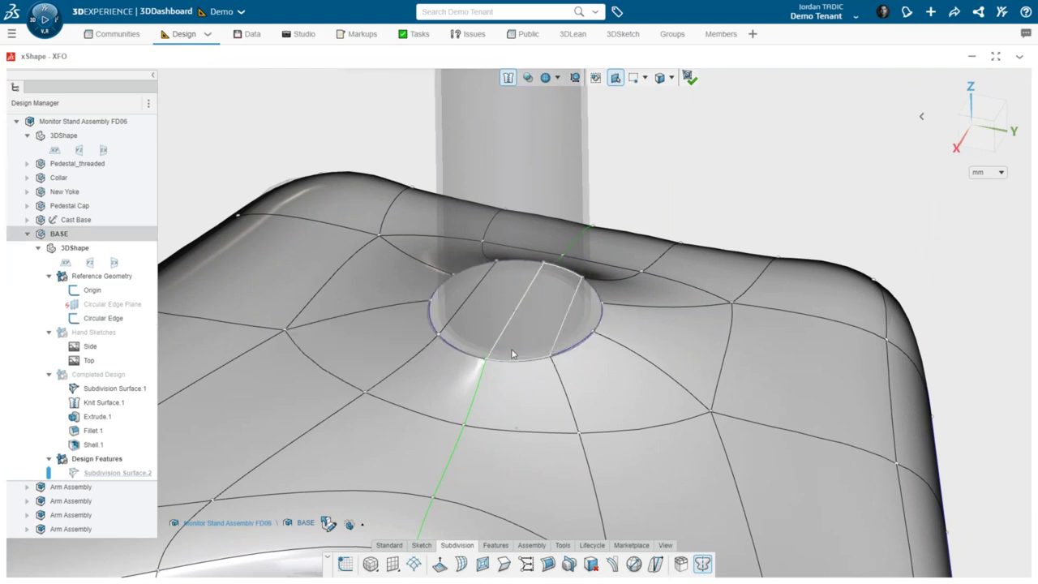
pyautogui.scroll(-5, 512, 353)
pyautogui.scroll(5, 497, 384)
pyautogui.moveTo(597, 234); pyautogui.dragTo(544, 341, button='middle')
pyautogui.scroll(2, 482, 381)
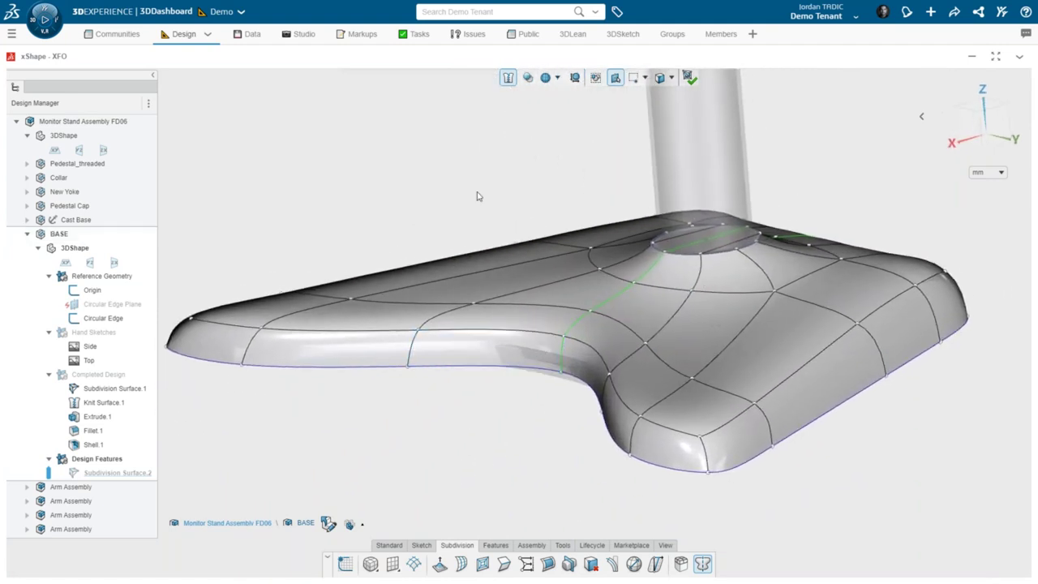